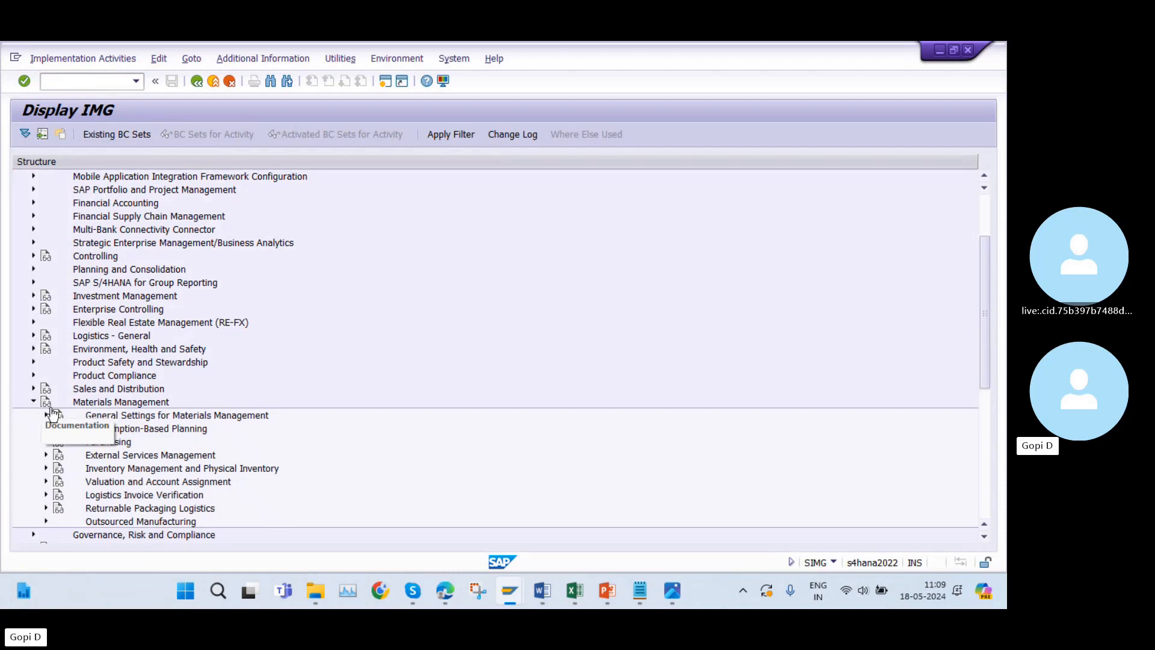
Check the configuration list in Excel and open Set Tolerance Limits for Price Variance under Materials Management, Purchasing, Purchase Order in the SAP IMG.
{"action": "scroll", "coordinate": [156, 442], "scroll_direction": "down", "scroll_amount": 1}
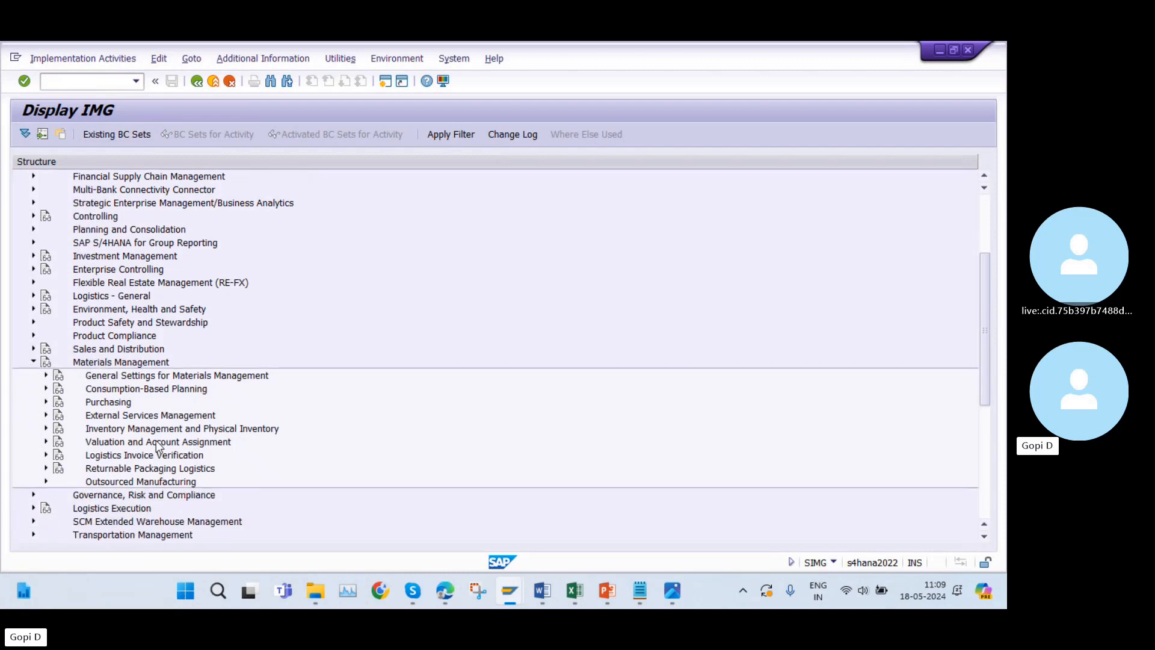
{"action": "left_click", "coordinate": [582, 594]}
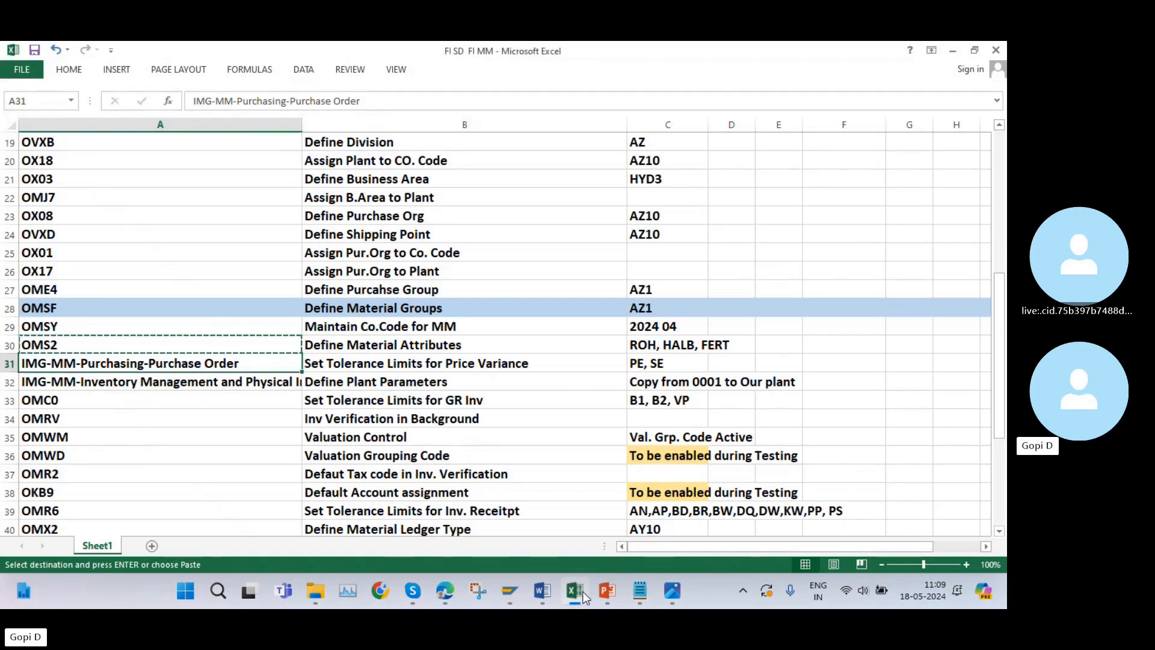
{"action": "left_click", "coordinate": [582, 594]}
{"action": "left_click", "coordinate": [46, 402]}
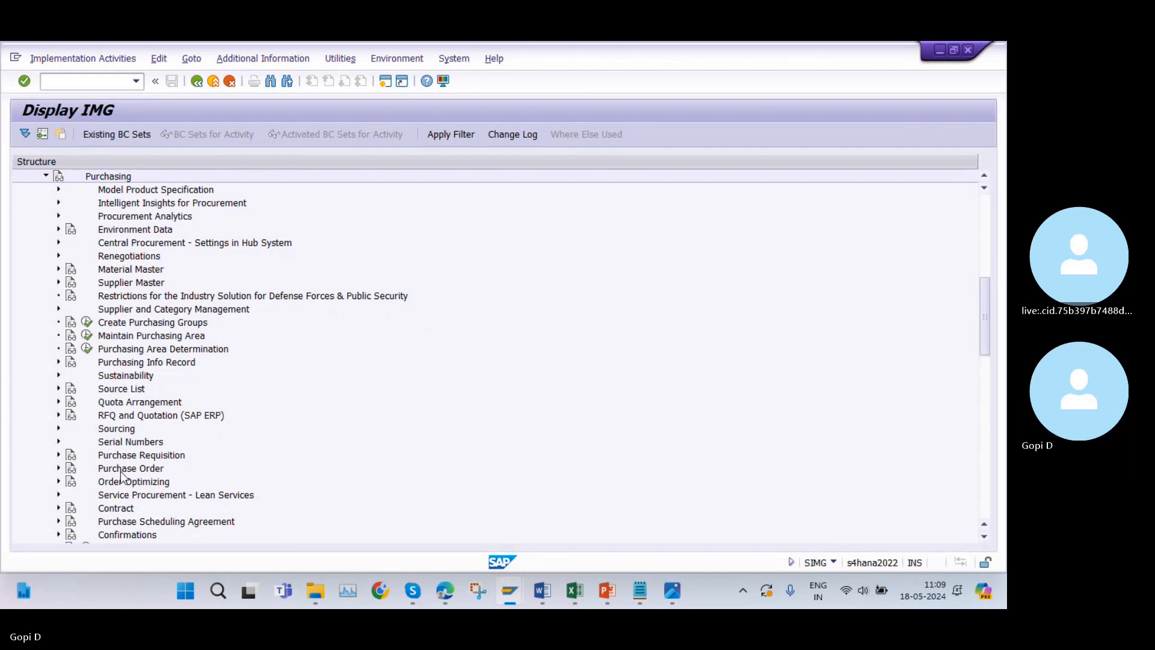
{"action": "left_click", "coordinate": [58, 467]}
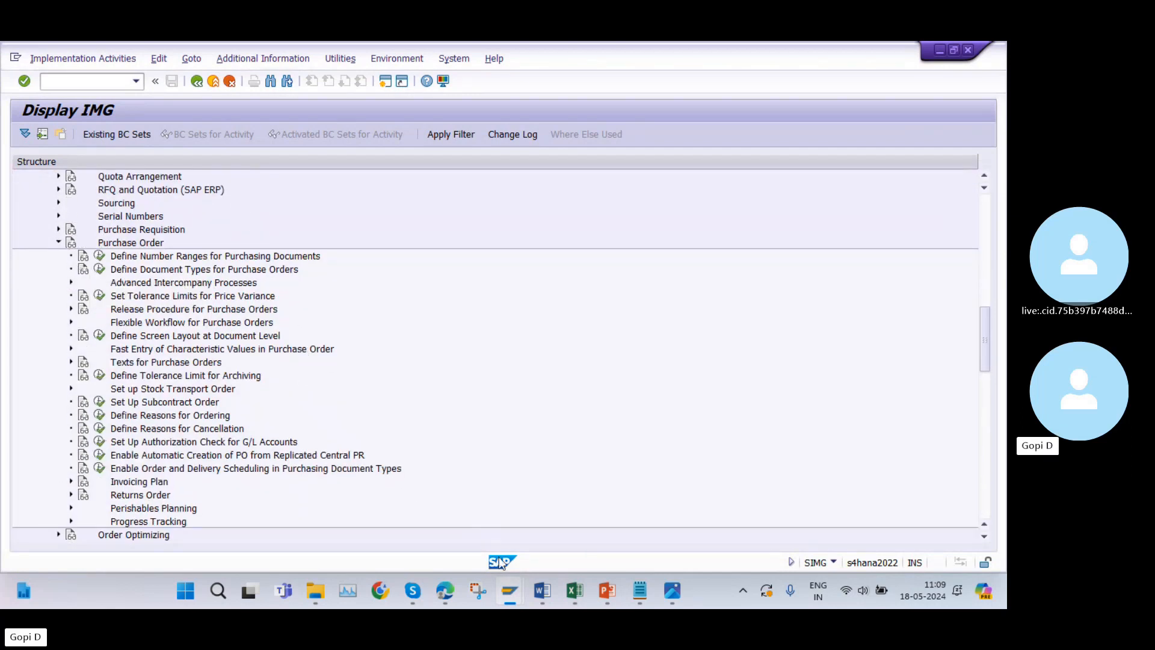
{"action": "left_click", "coordinate": [574, 592]}
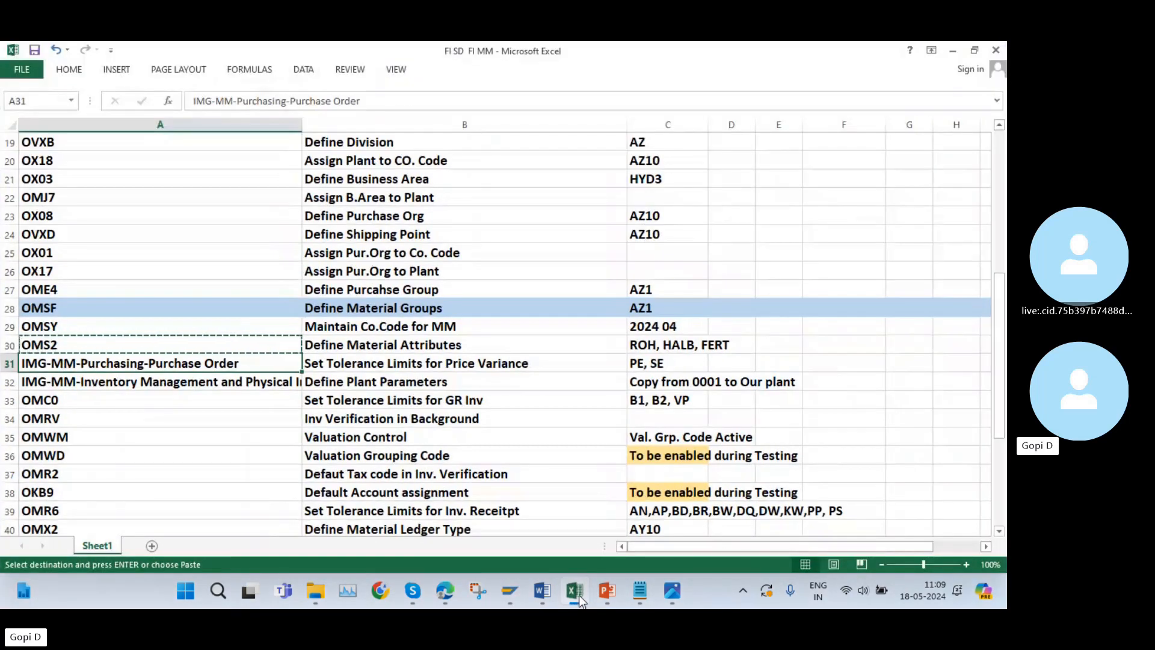
{"action": "left_click", "coordinate": [581, 599]}
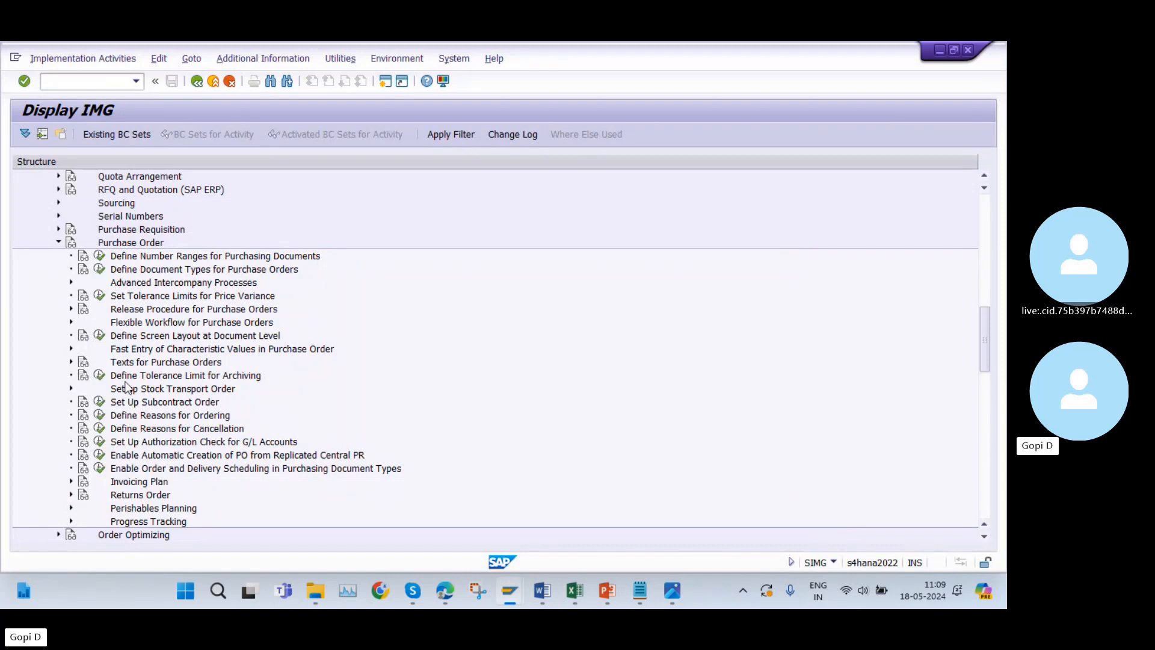
{"action": "left_click", "coordinate": [102, 295]}
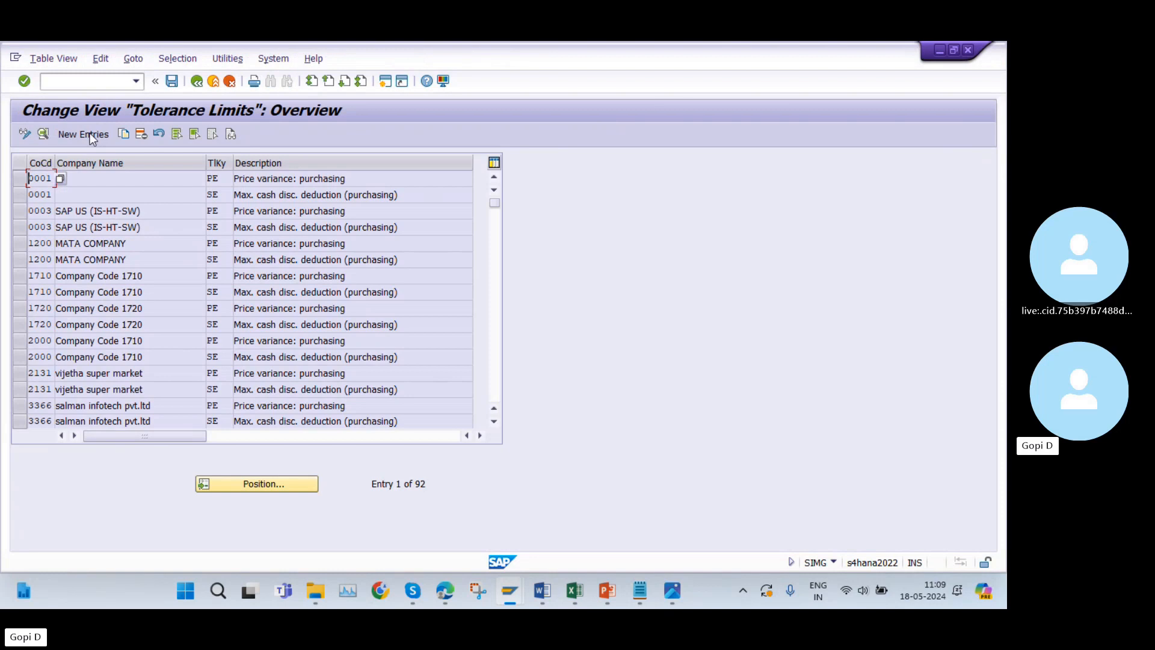
Position the tolerance limits list at company code AY10.
{"action": "left_click", "coordinate": [256, 486]}
{"action": "type", "text": "A"}
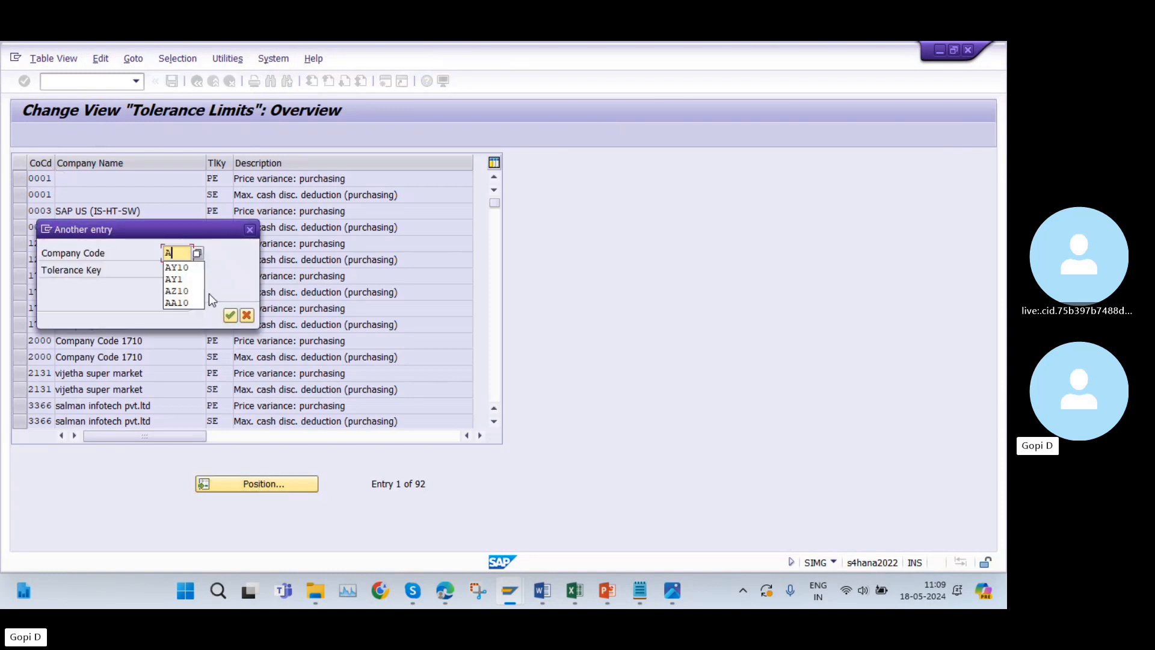
{"action": "left_click", "coordinate": [196, 270]}
{"action": "left_click", "coordinate": [228, 315]}
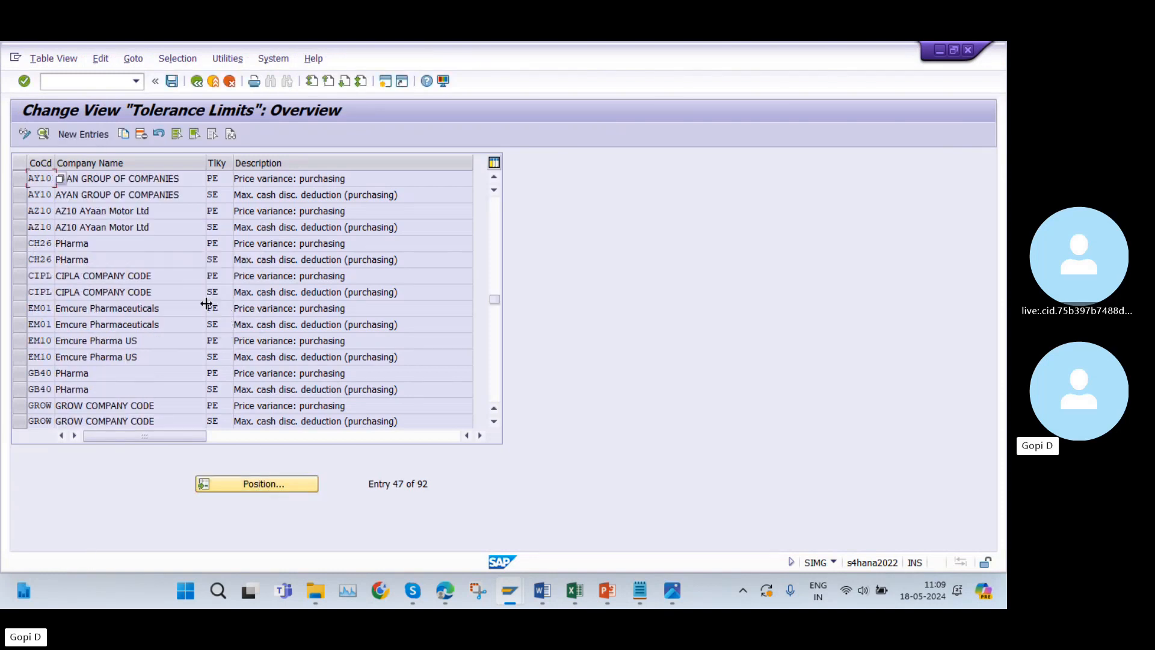
Mark and unmark company code AY10's PE and SE tolerance entries for review, and return to the IMG structure.
{"action": "left_click", "coordinate": [21, 181]}
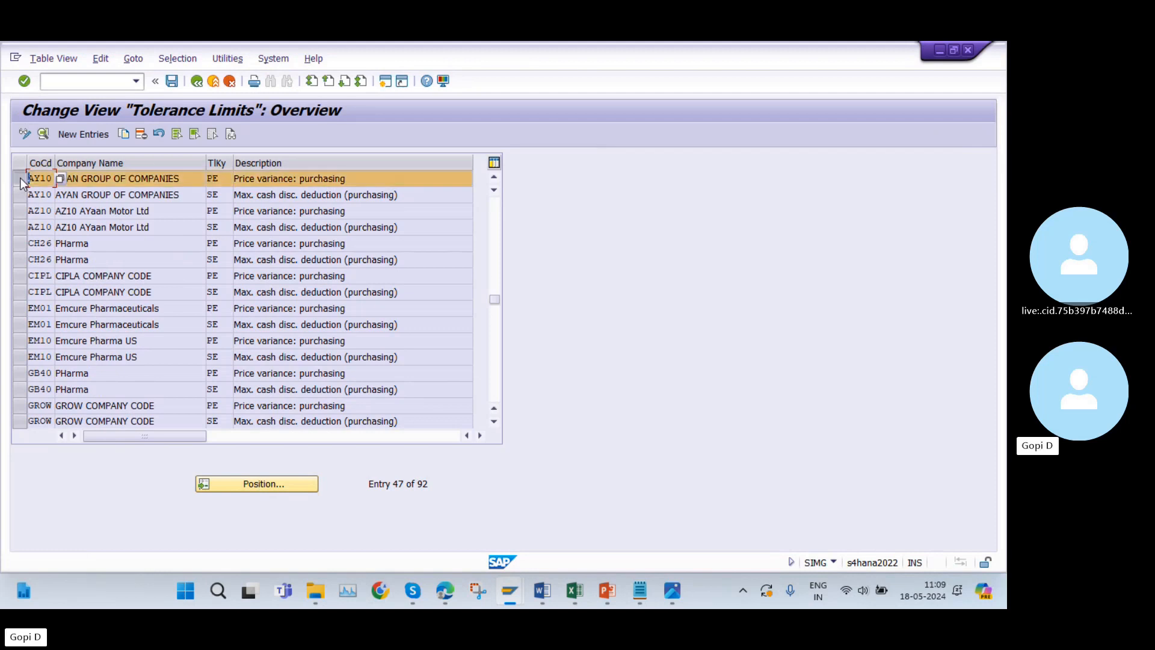
{"action": "left_click", "coordinate": [20, 195]}
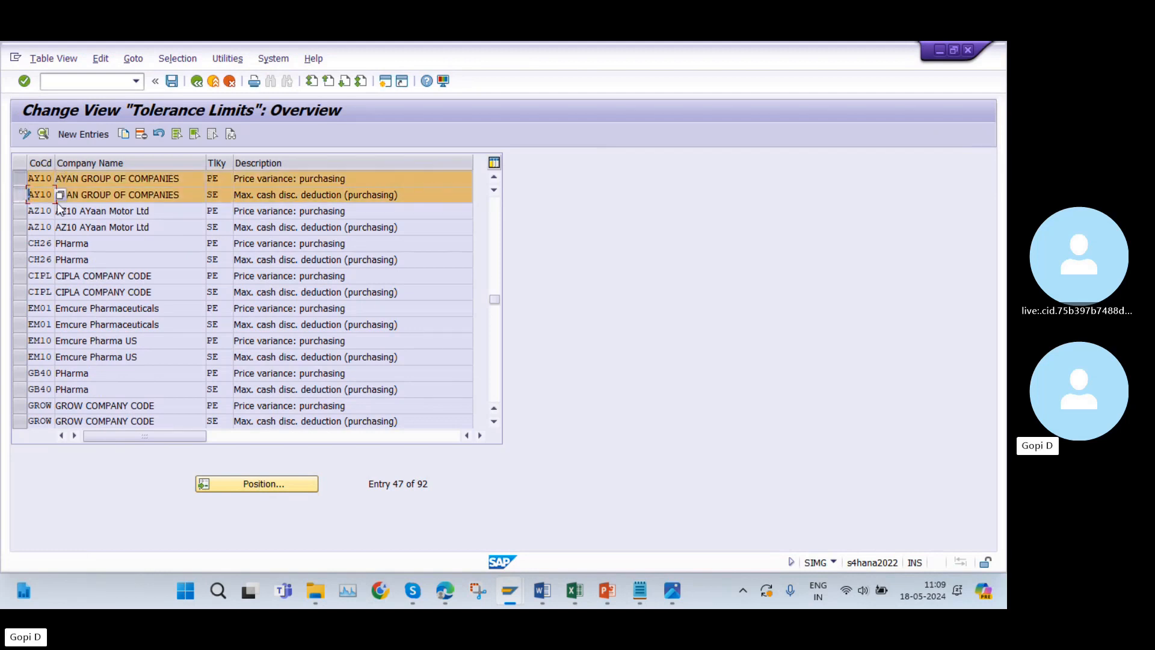
{"action": "left_click", "coordinate": [19, 194]}
{"action": "left_click", "coordinate": [19, 179]}
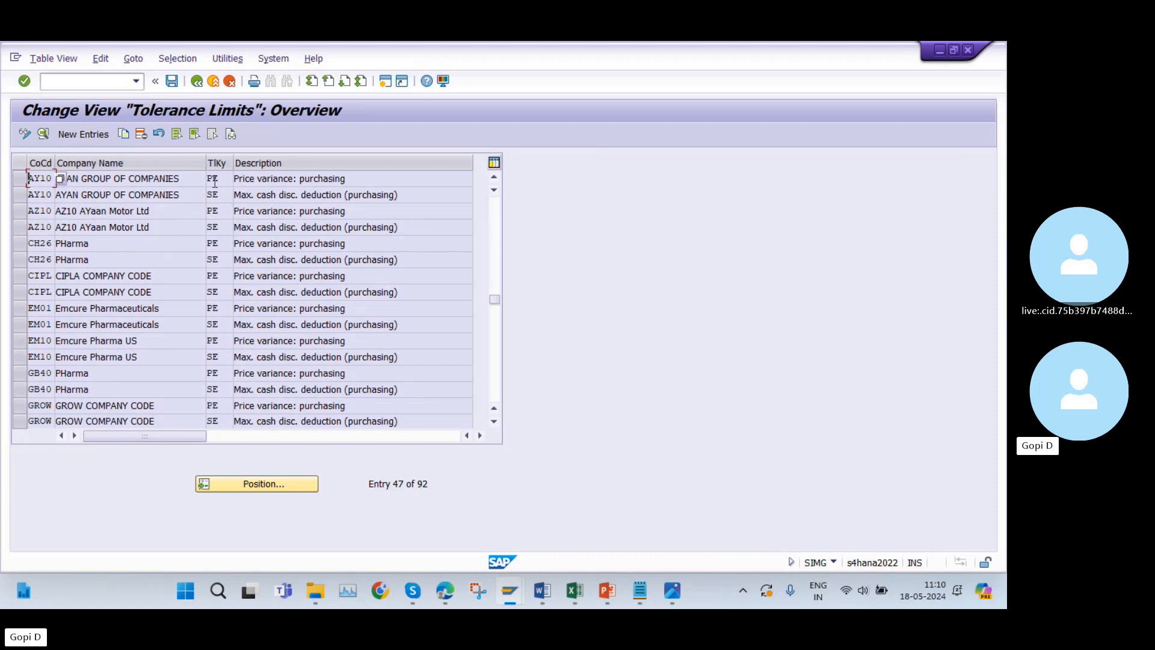
{"action": "left_click", "coordinate": [20, 178]}
{"action": "left_click", "coordinate": [20, 194]}
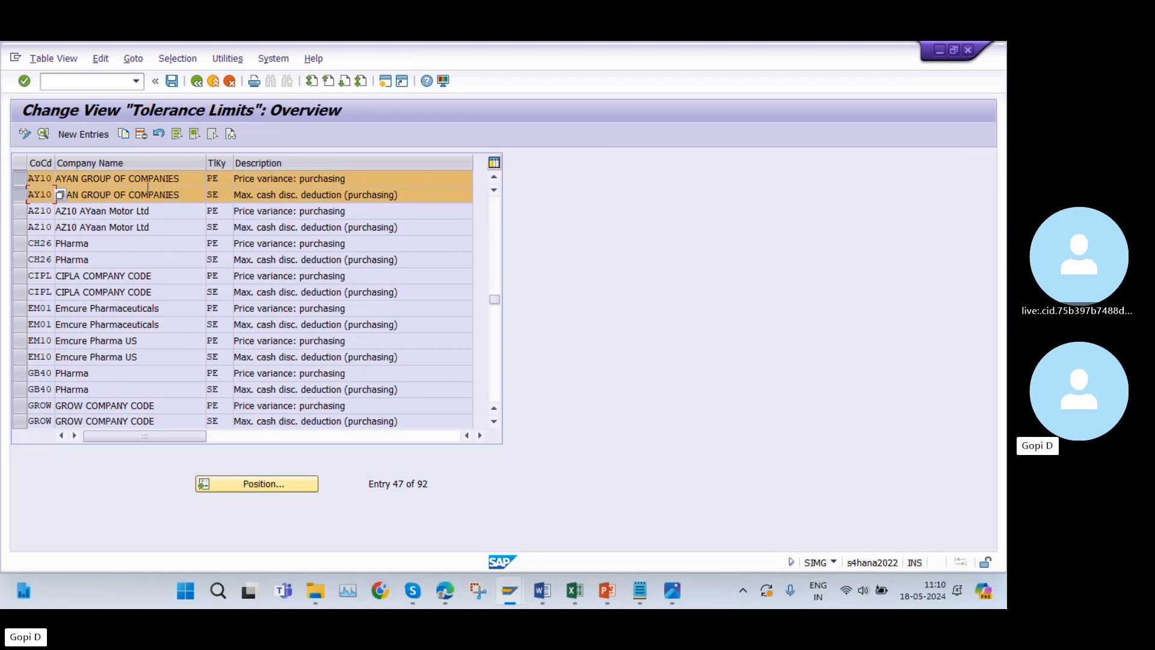
{"action": "left_click", "coordinate": [20, 179]}
{"action": "left_click", "coordinate": [20, 194]}
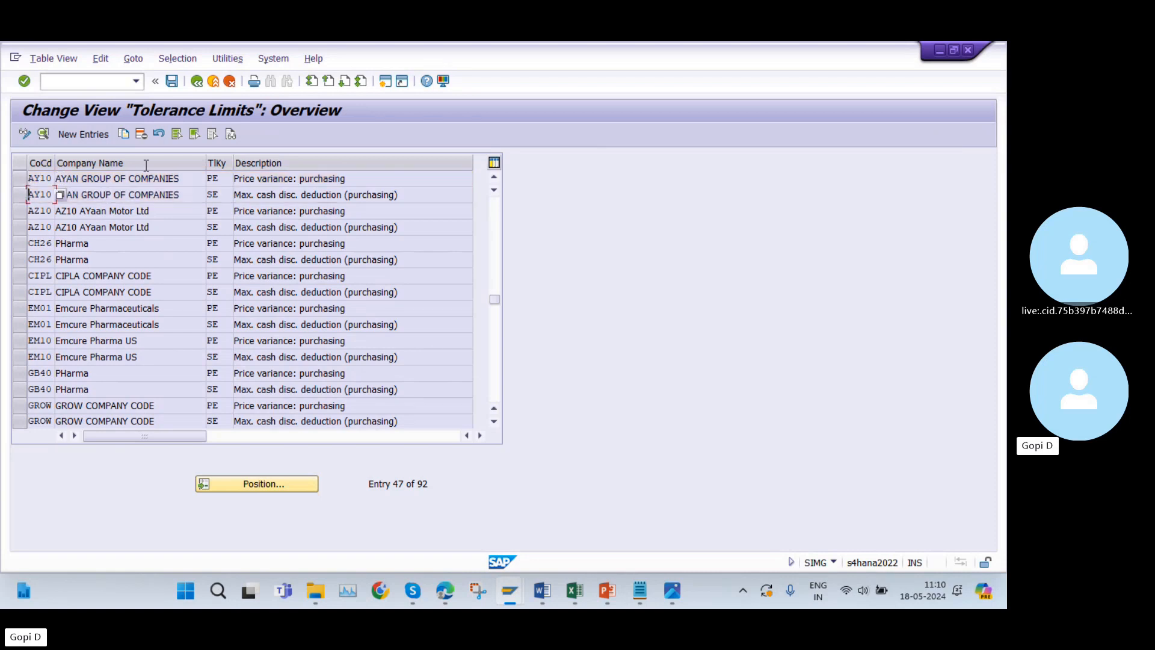
{"action": "left_click", "coordinate": [197, 80]}
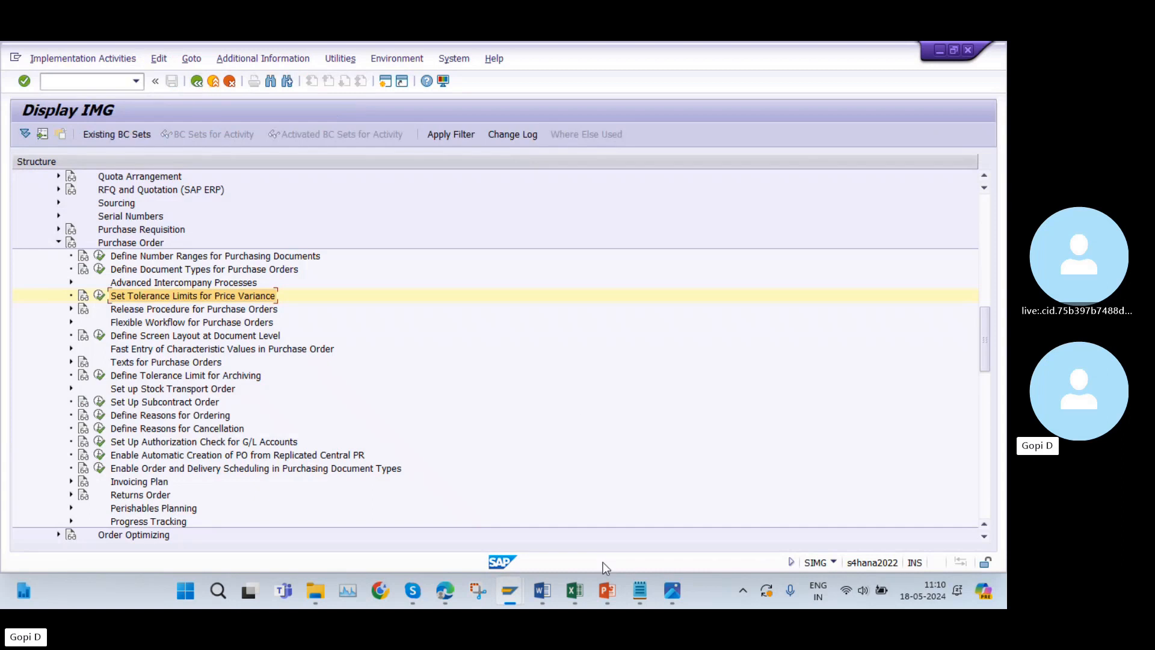
Look up the IMG path for Define Plant Parameters in cell A32 of the Excel configuration list.
{"action": "left_click", "coordinate": [575, 590]}
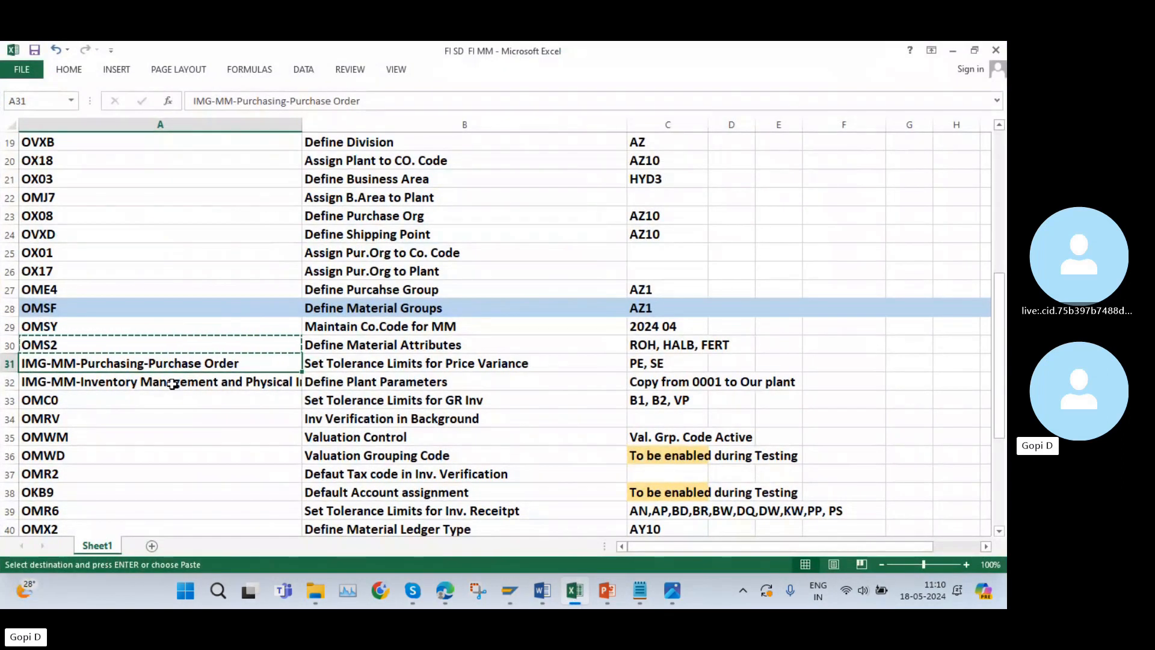
{"action": "double_click", "coordinate": [205, 384]}
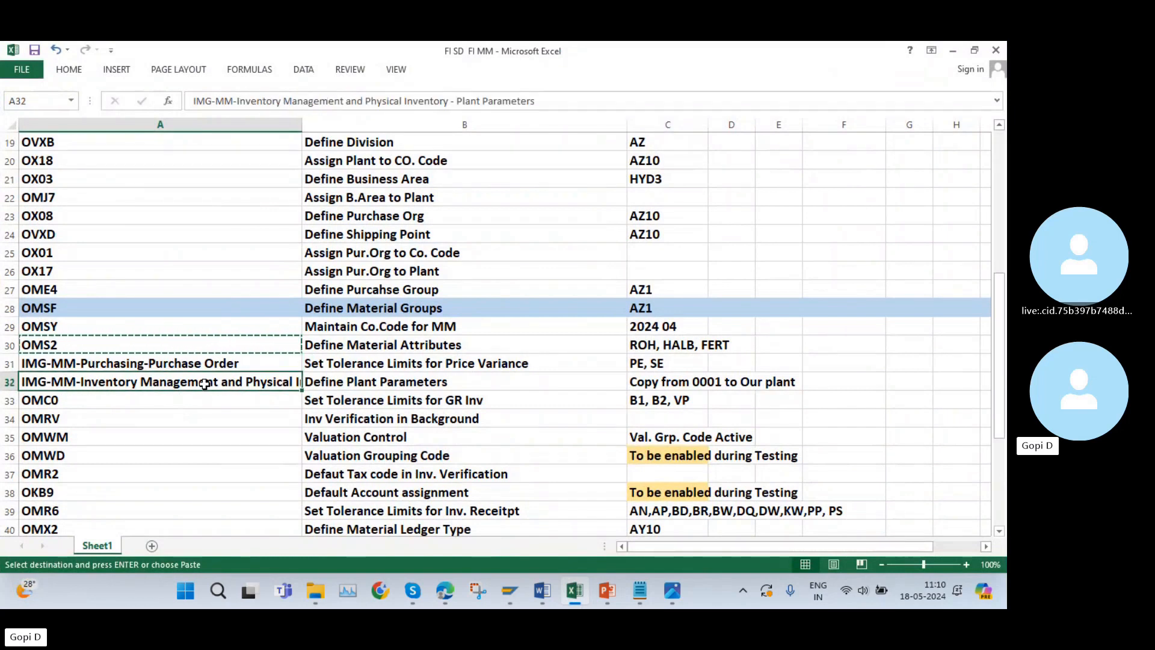
{"action": "left_click", "coordinate": [203, 398]}
{"action": "left_click", "coordinate": [200, 383]}
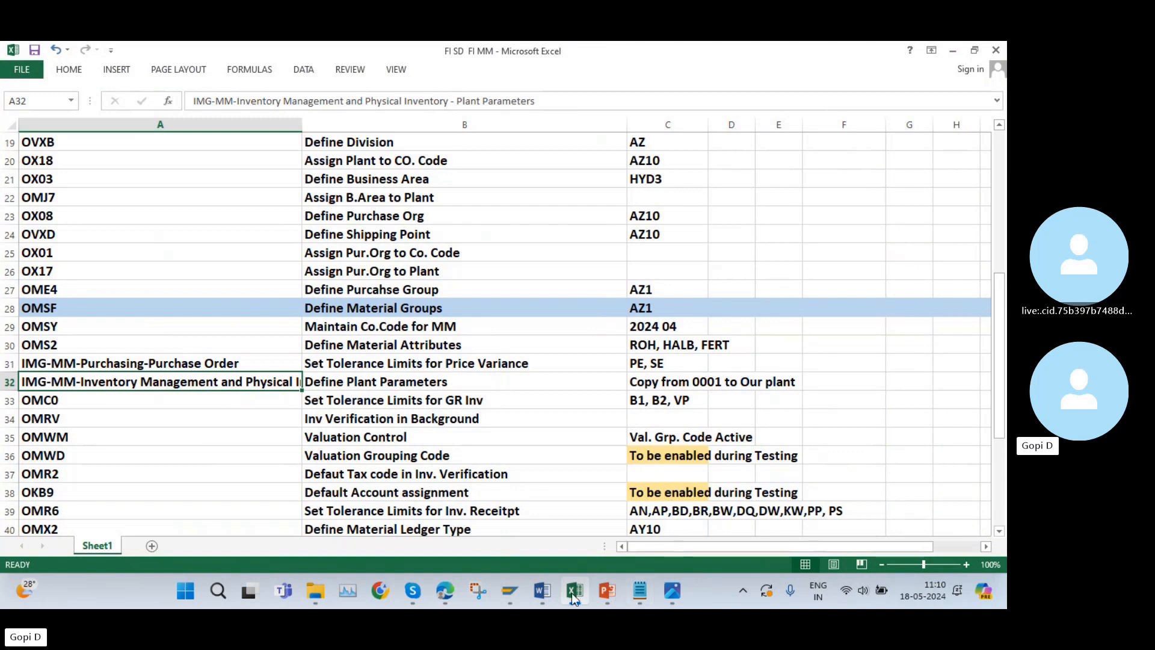
Switch back to SAP, collapse Purchasing and open Plant Parameters under Inventory Management and Physical Inventory.
{"action": "left_click", "coordinate": [510, 590]}
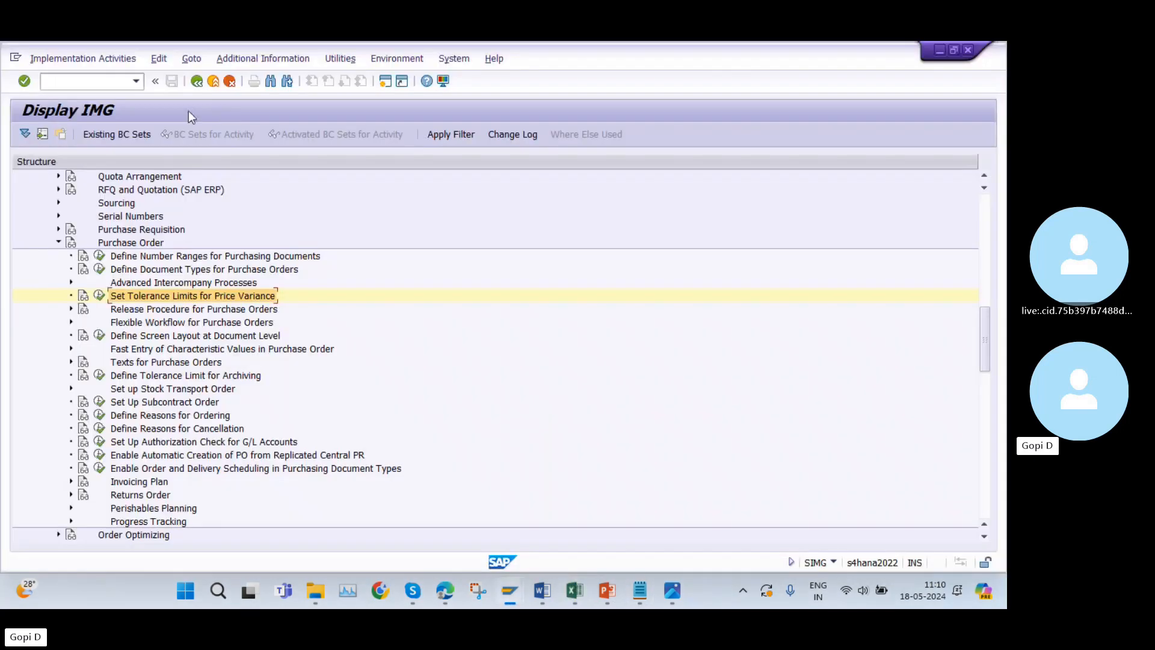
{"action": "left_click", "coordinate": [59, 242]}
{"action": "scroll", "coordinate": [78, 242], "scroll_direction": "up", "scroll_amount": 6}
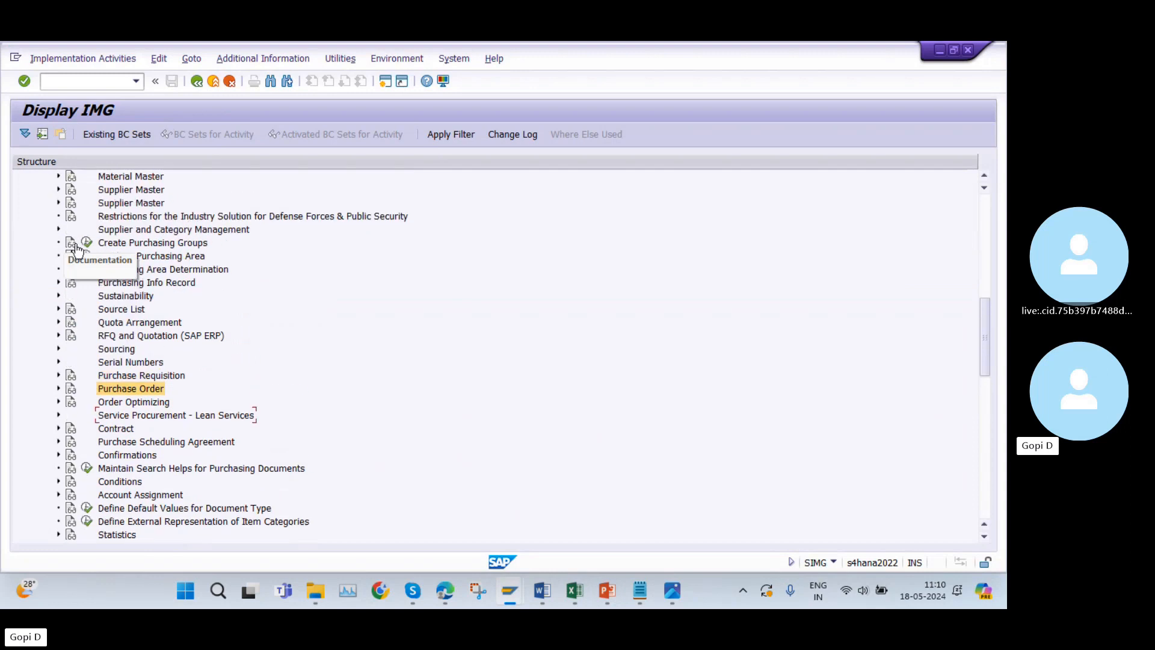
{"action": "scroll", "coordinate": [77, 237], "scroll_direction": "up", "scroll_amount": 2}
{"action": "left_click", "coordinate": [46, 269]}
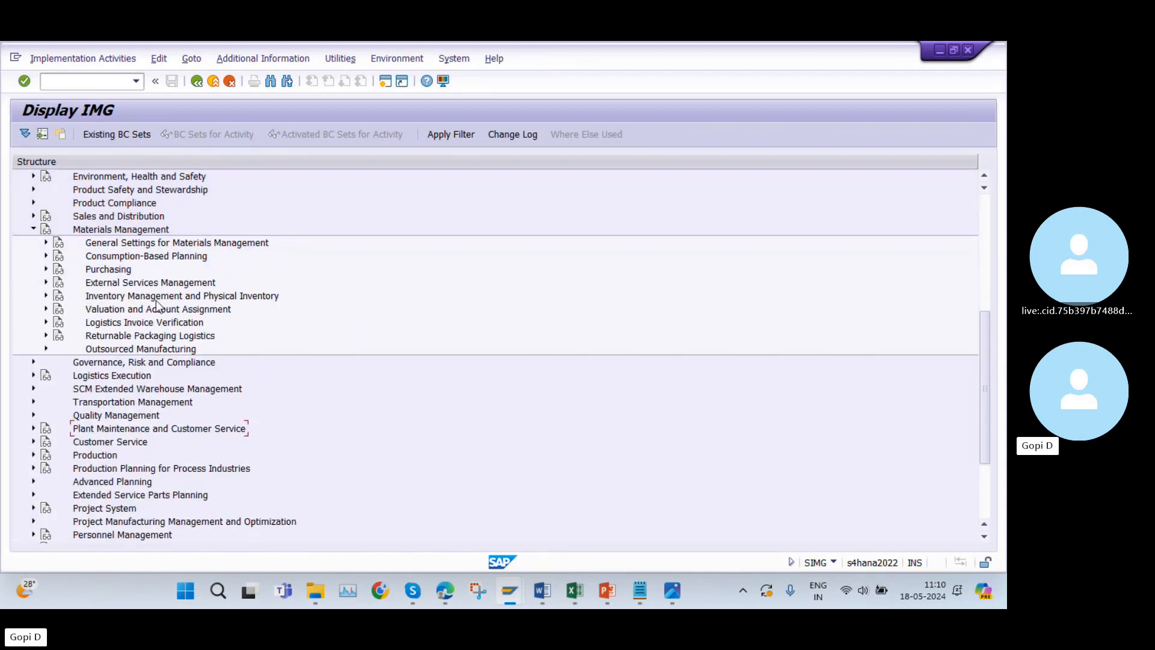
{"action": "left_click", "coordinate": [46, 296]}
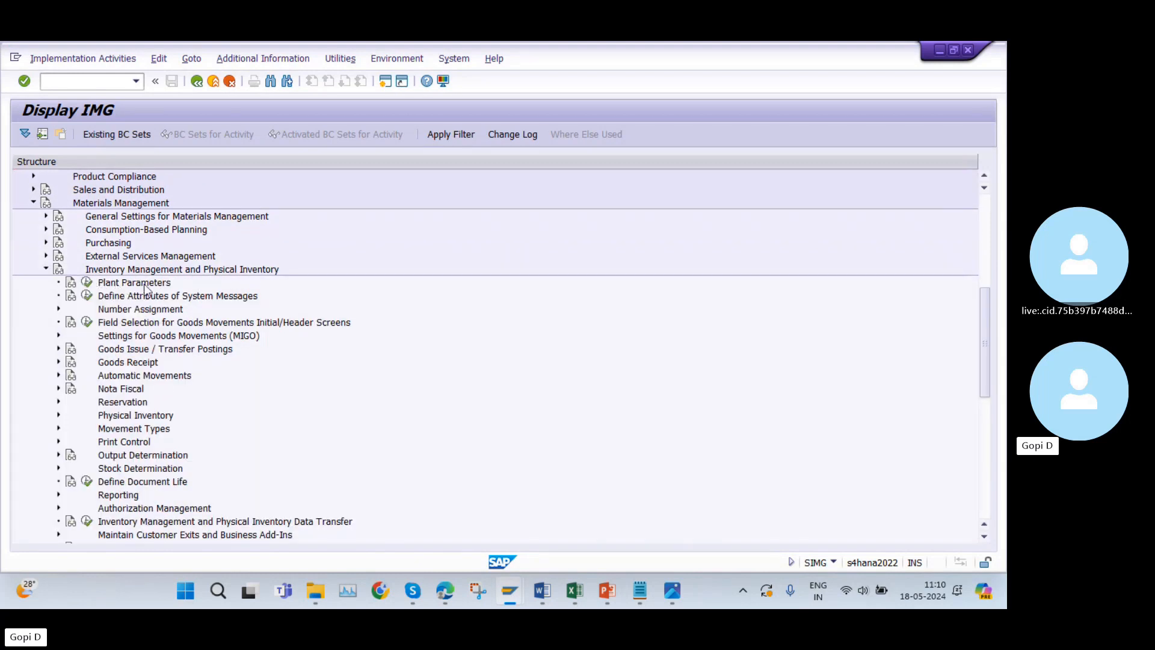
{"action": "left_click", "coordinate": [87, 283]}
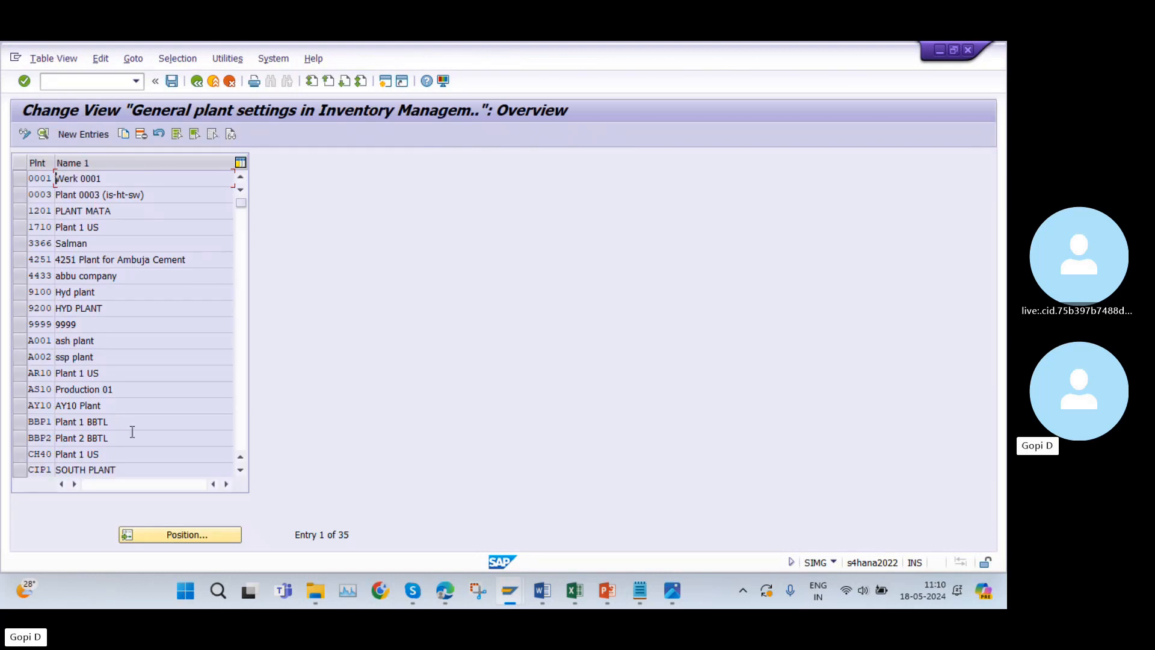
Look for plant AZ10 in the general plant settings list, and go to the neighbouring AY entries.
{"action": "left_click", "coordinate": [159, 529]}
{"action": "type", "text": "AZ10"}
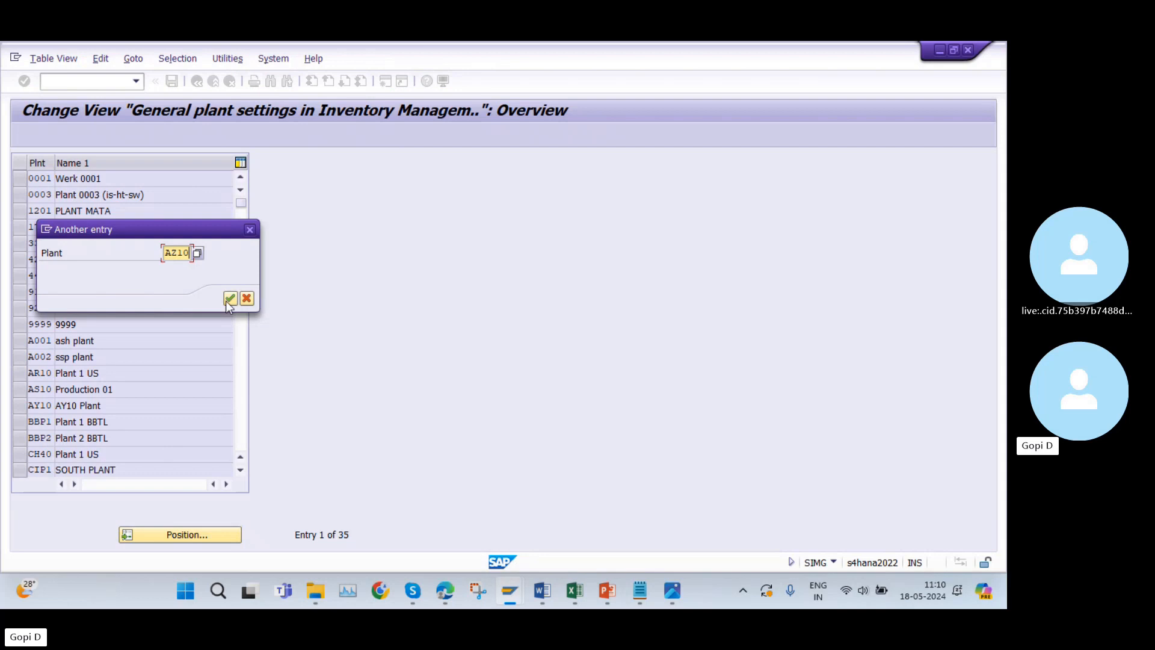
{"action": "left_click", "coordinate": [229, 299]}
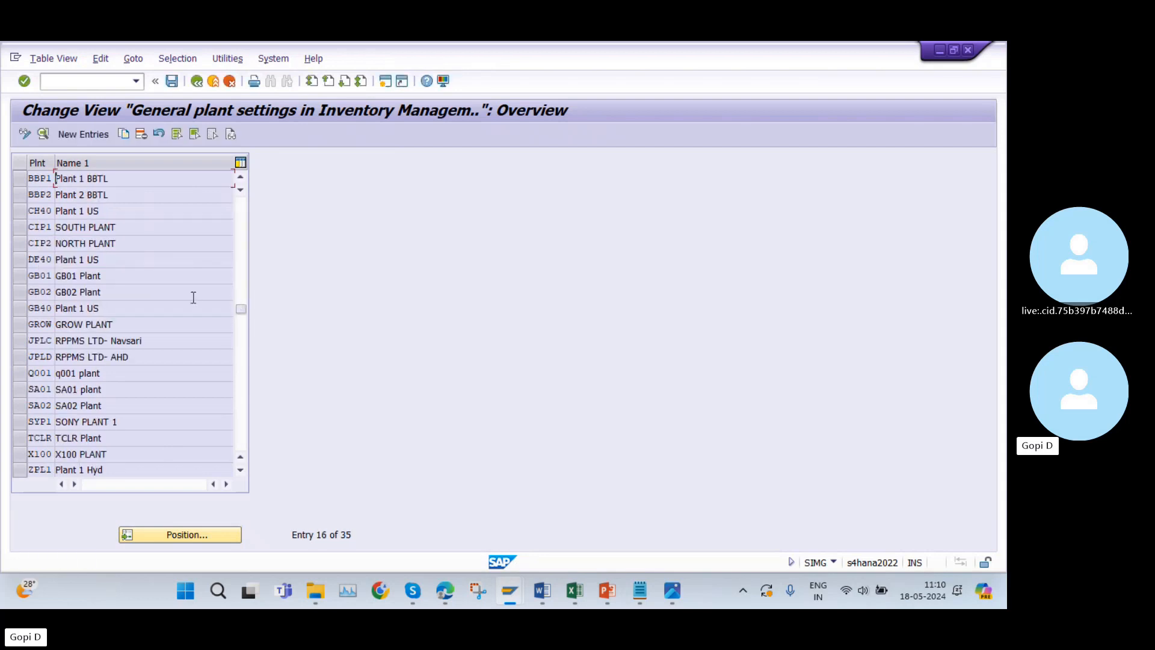
{"action": "scroll", "coordinate": [164, 323], "scroll_direction": "up", "scroll_amount": 2}
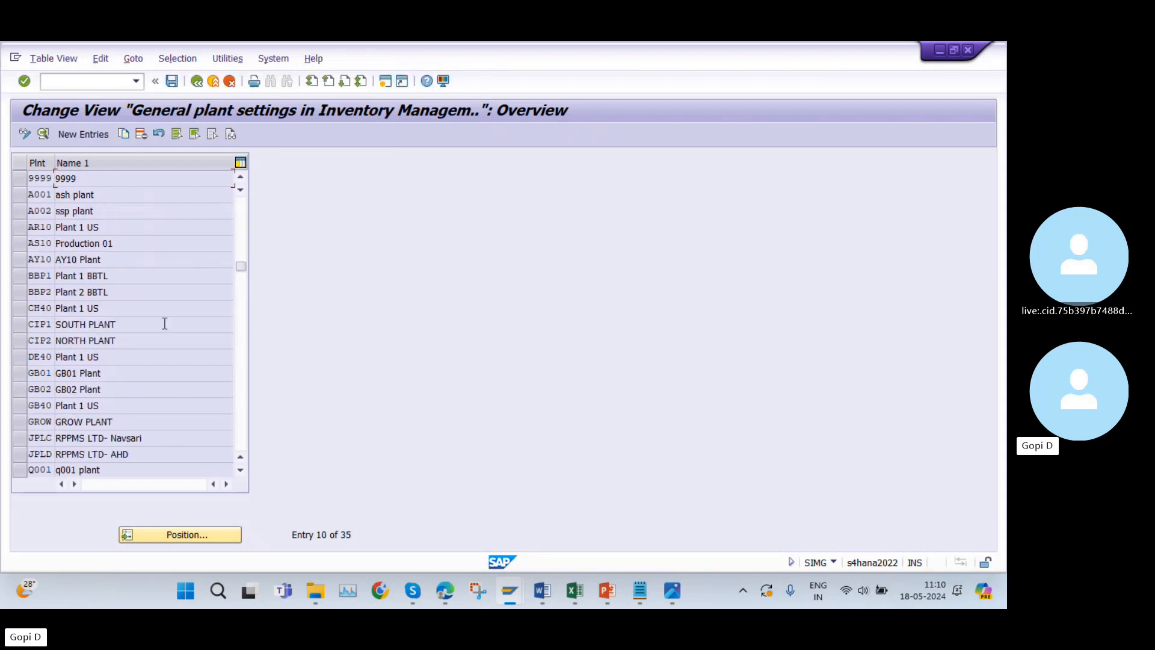
Check the Define Plant Parameters row in Excel, copy plant AY10's general inventory management settings to plant AZ10 in SAP, and save.
{"action": "left_click", "coordinate": [22, 259]}
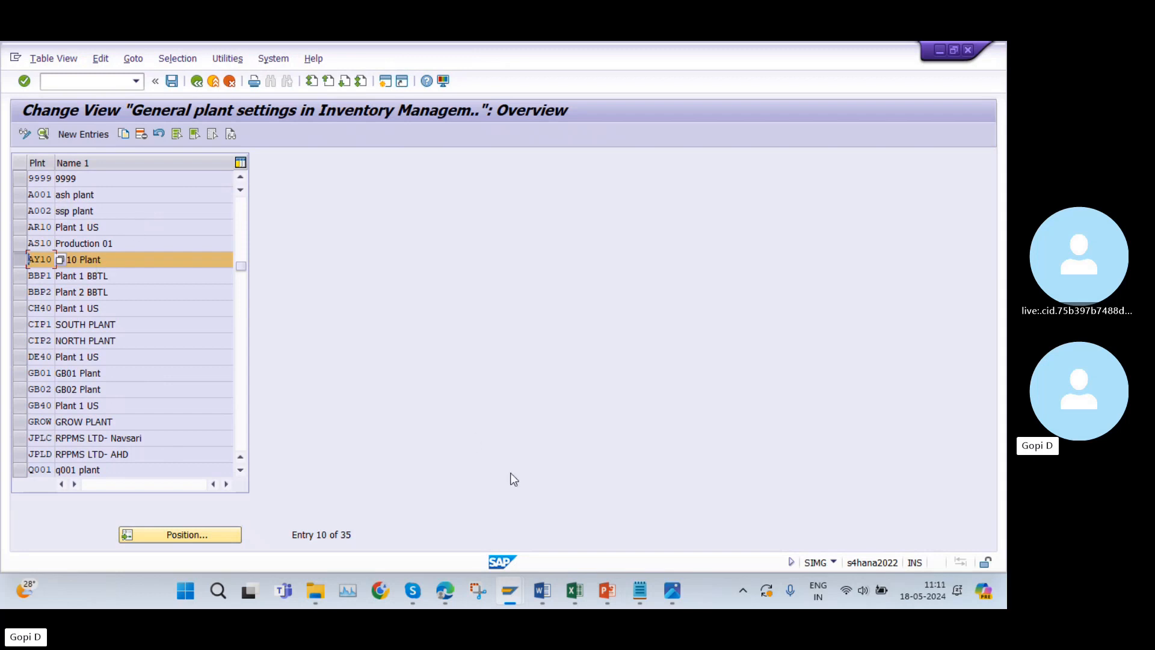
{"action": "left_click", "coordinate": [587, 589]}
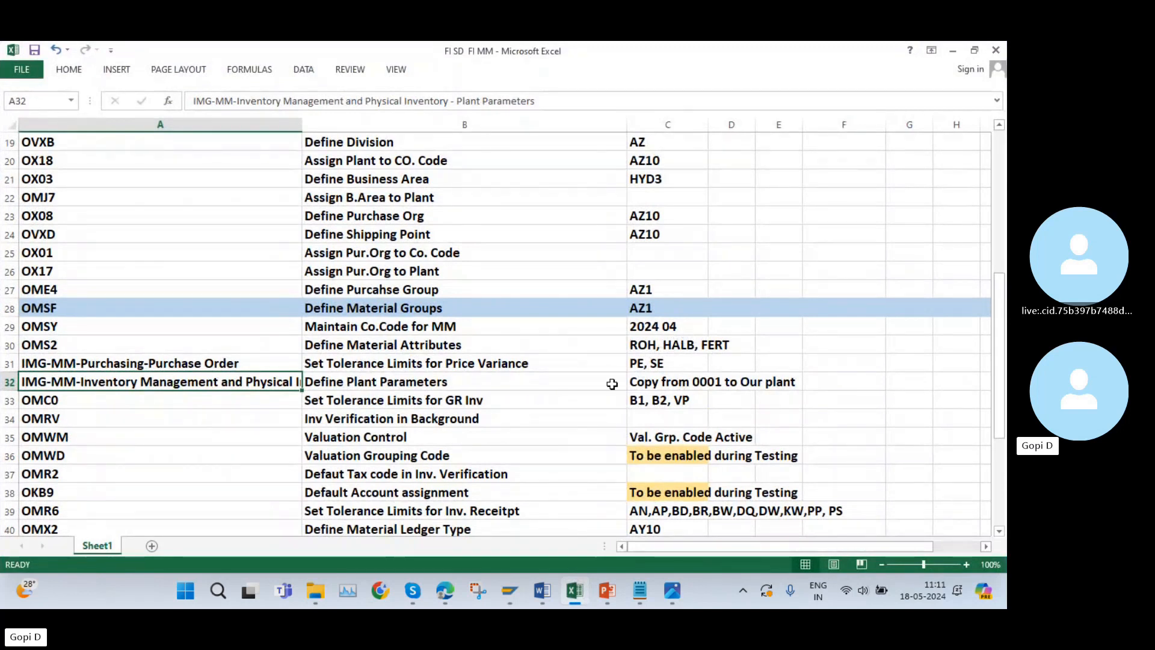
{"action": "left_click", "coordinate": [9, 382]}
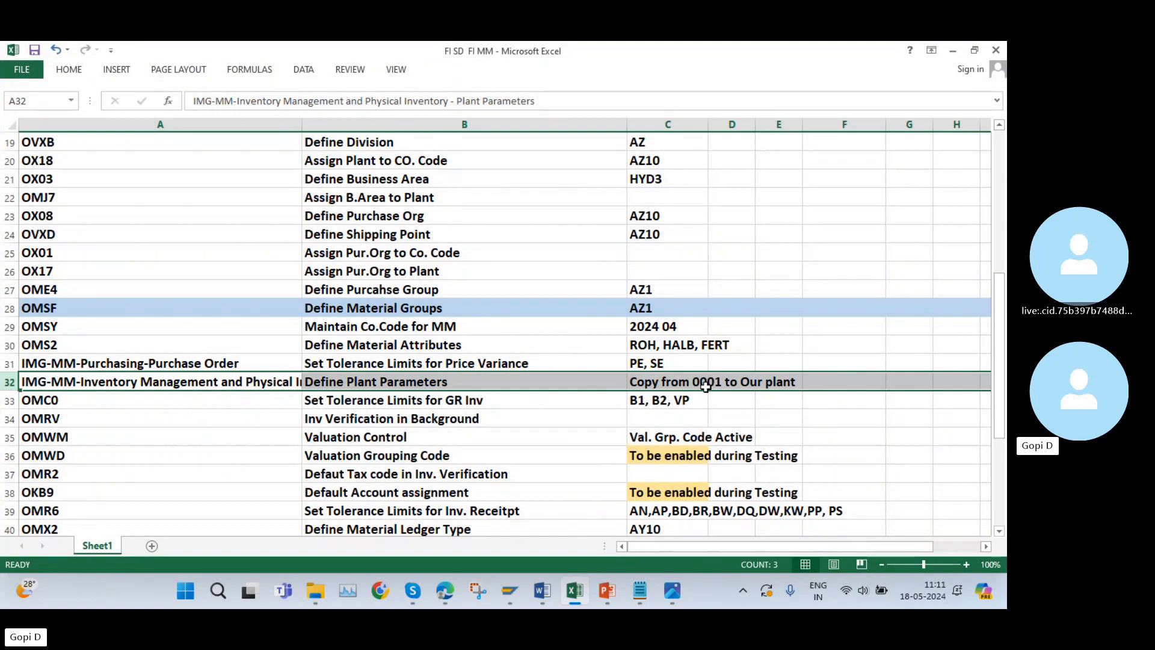
{"action": "left_click", "coordinate": [571, 594]}
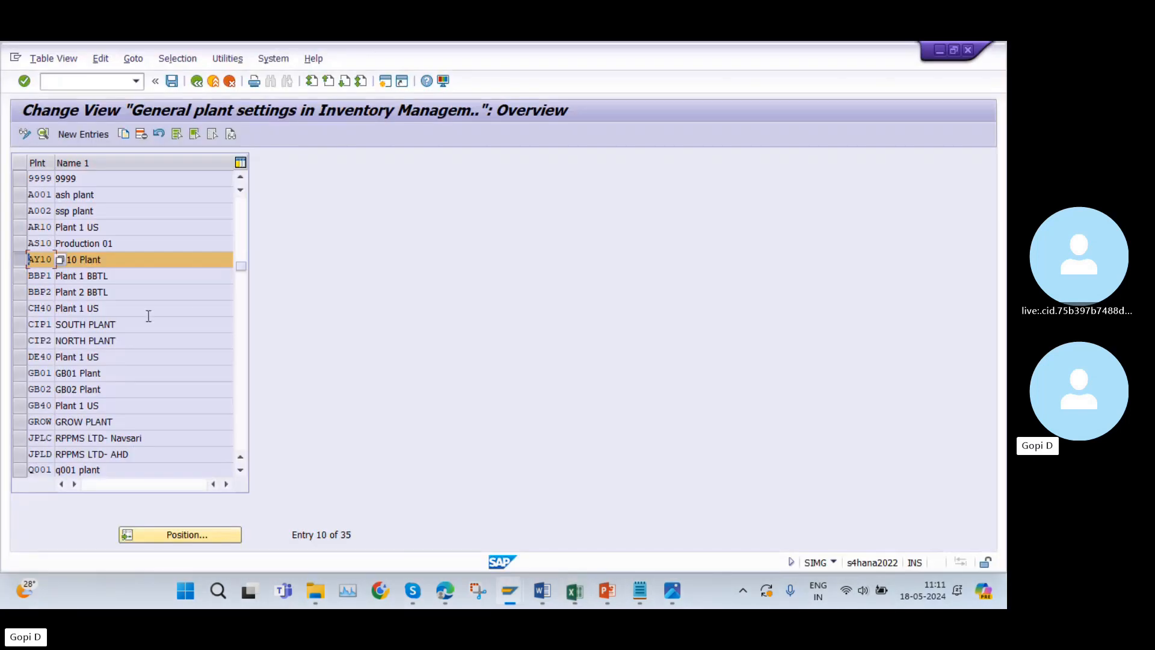
{"action": "left_click", "coordinate": [124, 133]}
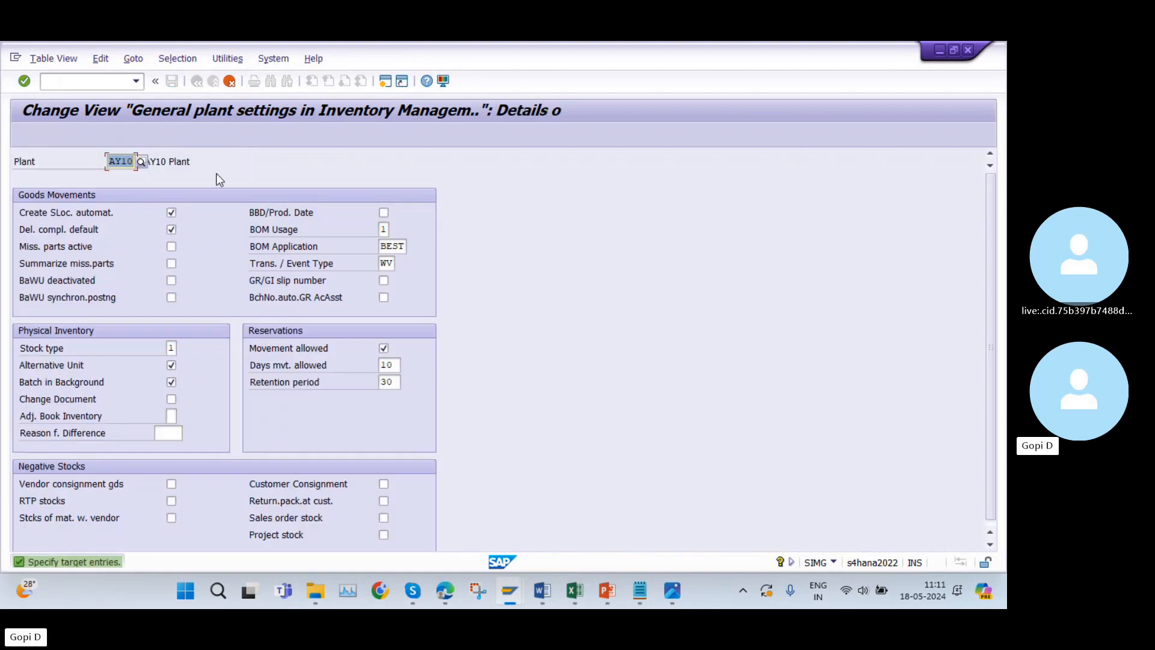
{"action": "type", "text": "AZ1"}
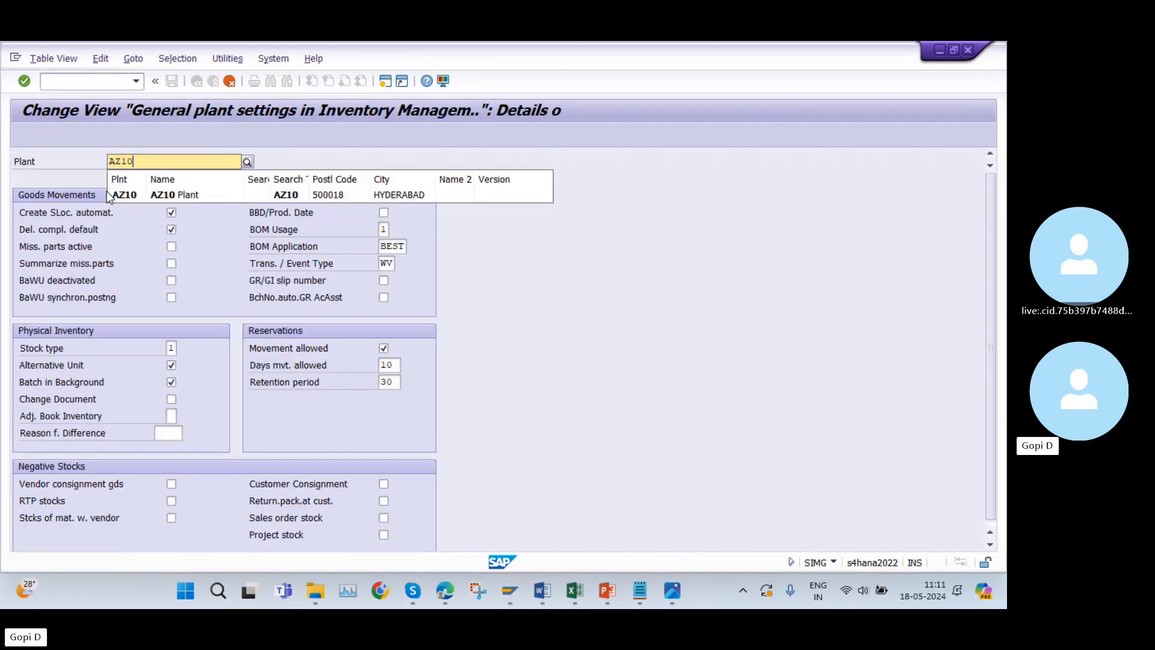
{"action": "left_click", "coordinate": [194, 192]}
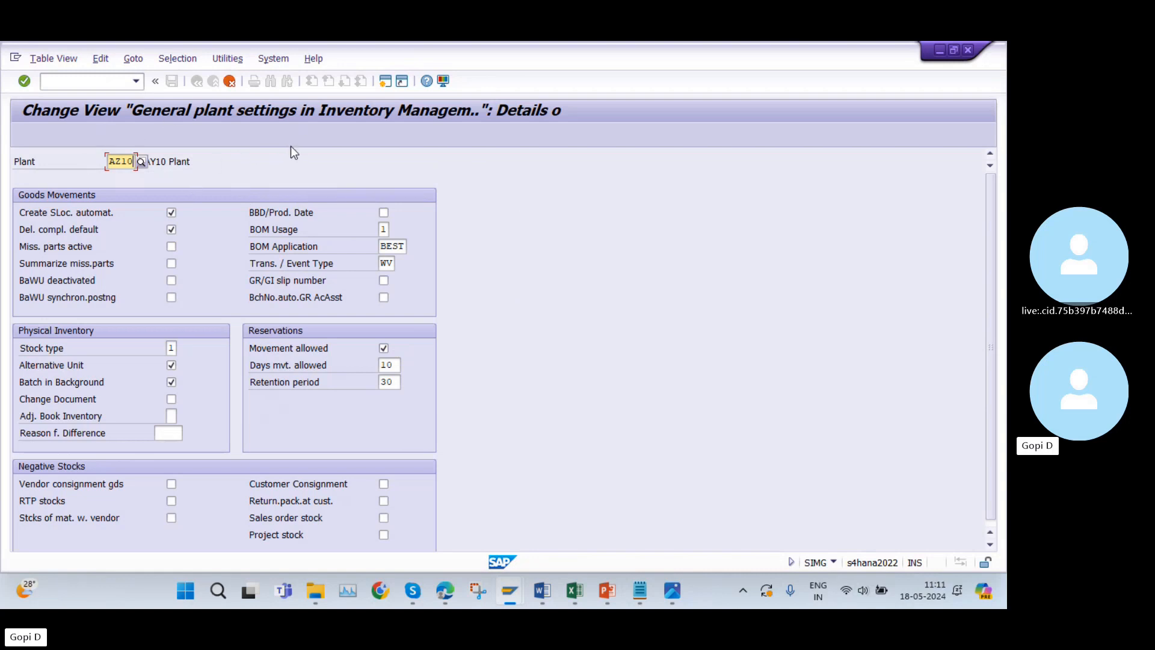
{"action": "key", "text": "Return"}
{"action": "left_click", "coordinate": [172, 85]}
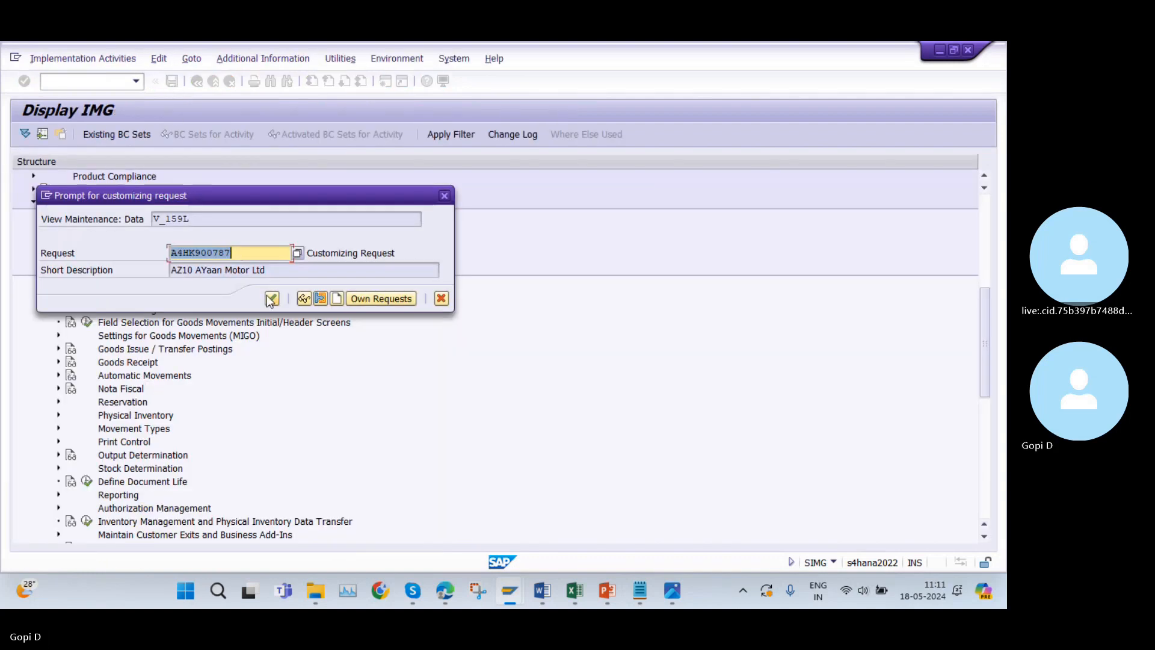
{"action": "left_click", "coordinate": [268, 296]}
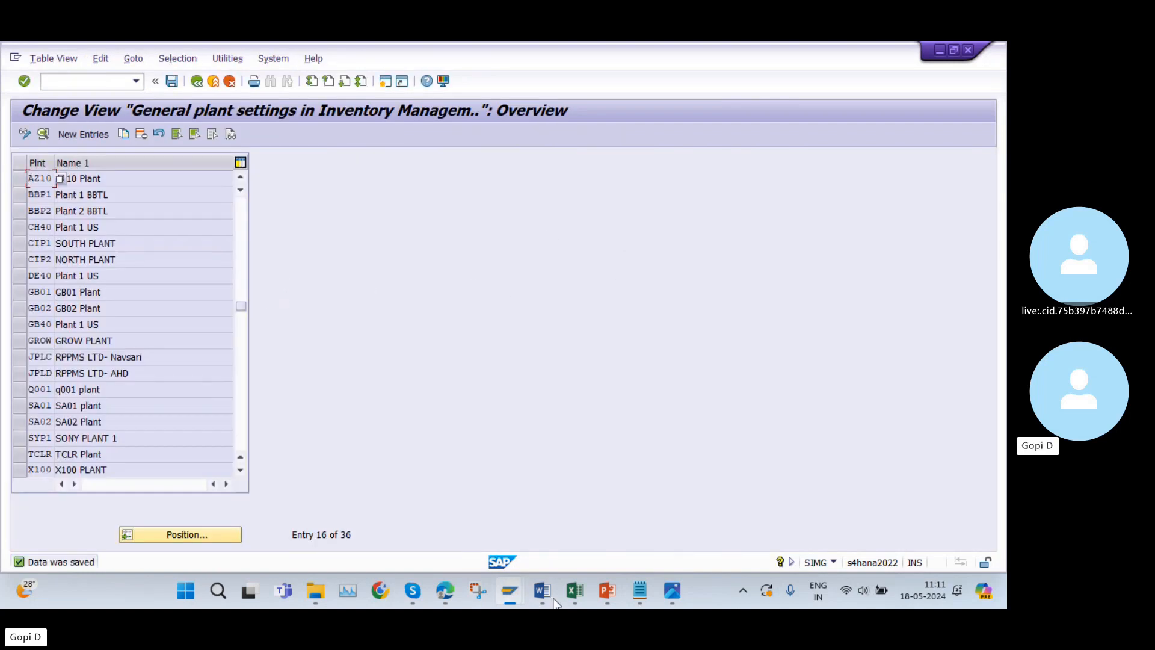
Copy transaction code OMC0 from cell A33 in Excel, leave the plant settings in SAP and open the OMC0 tolerance limits.
{"action": "left_click", "coordinate": [574, 591]}
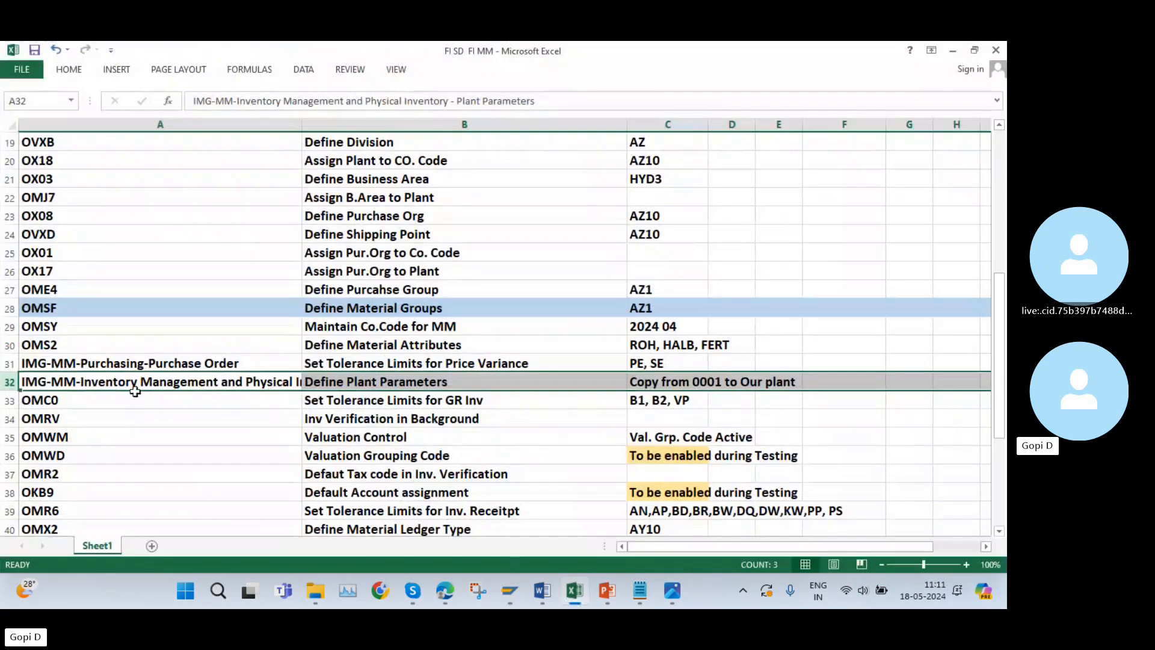
{"action": "left_click", "coordinate": [64, 409]}
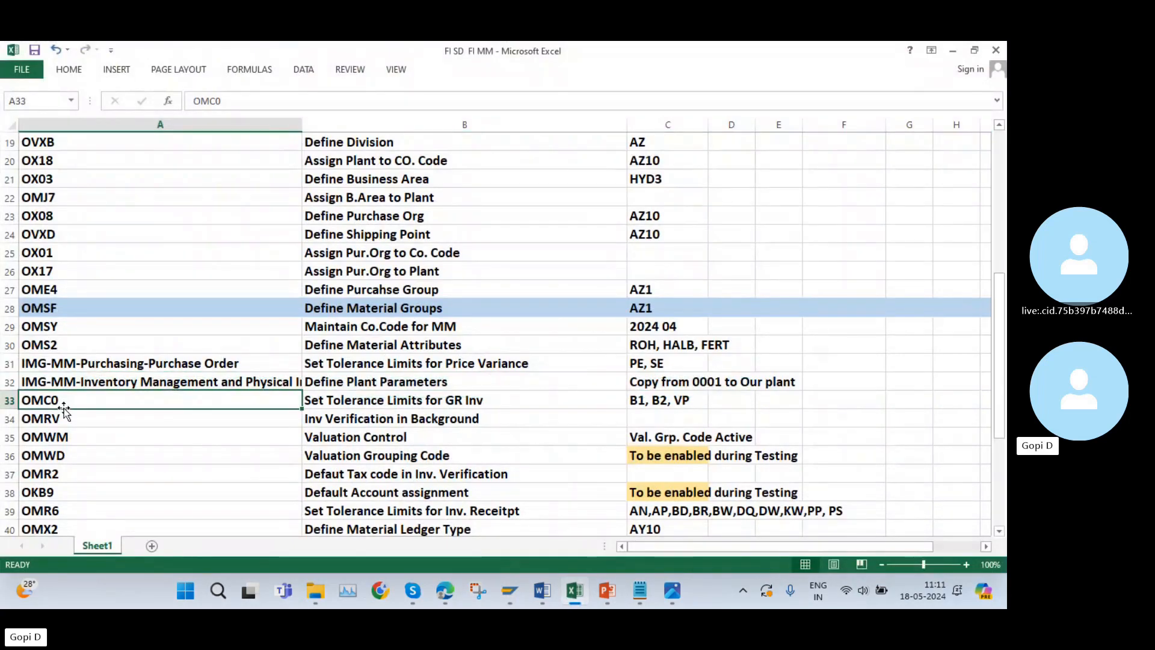
{"action": "key", "text": "ctrl+c"}
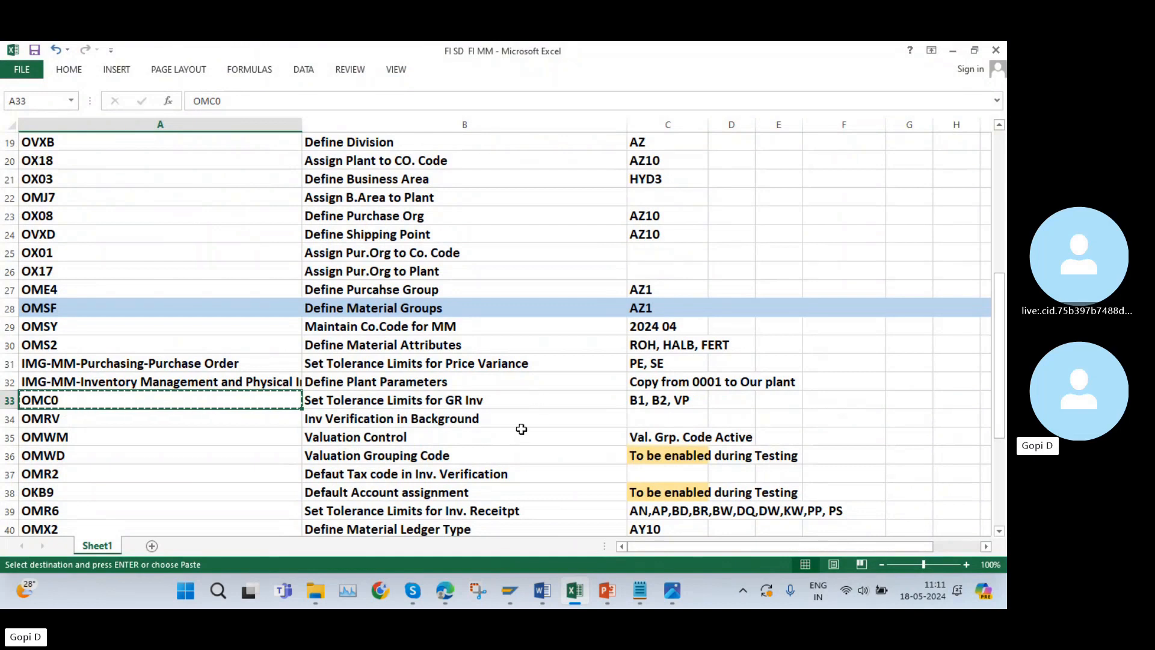
{"action": "left_click", "coordinate": [575, 596]}
{"action": "left_click", "coordinate": [197, 86]}
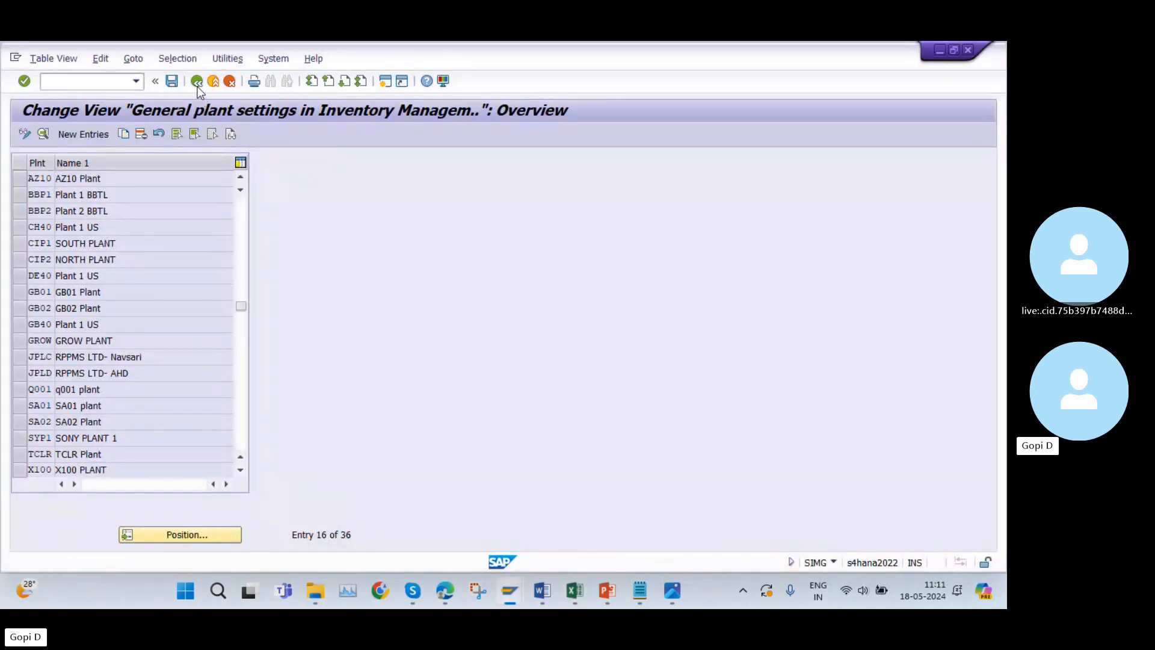
{"action": "left_click", "coordinate": [196, 84]}
{"action": "left_click", "coordinate": [197, 86]}
{"action": "left_click", "coordinate": [114, 81]}
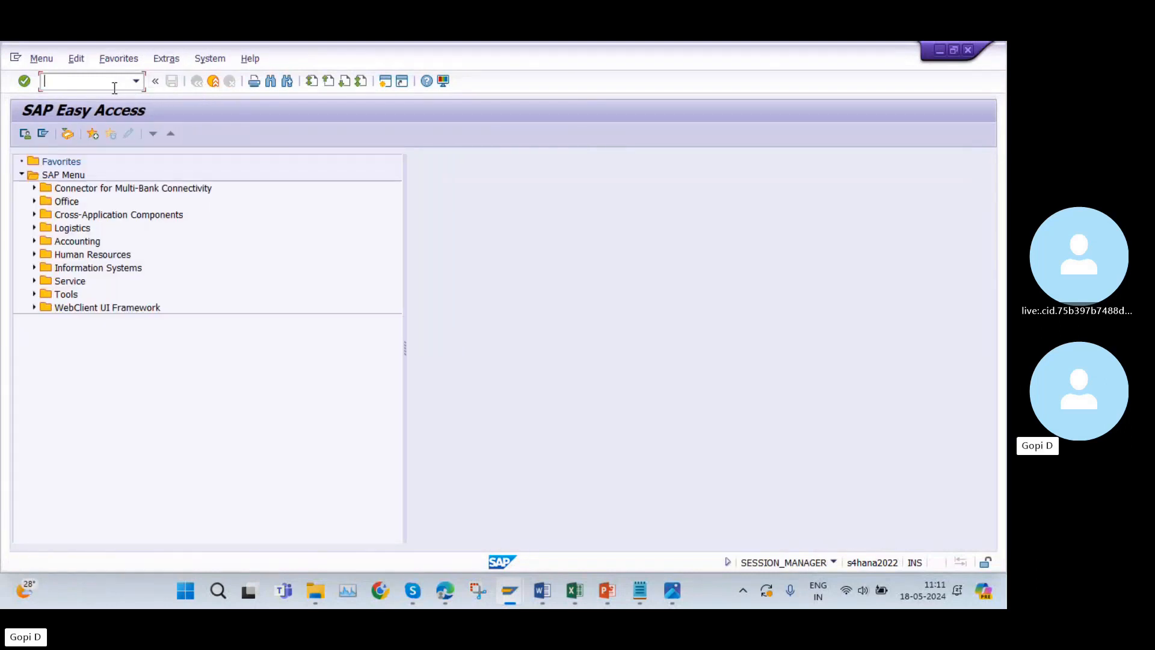
{"action": "type", "text": "OMC0"}
{"action": "key", "text": "Return"}
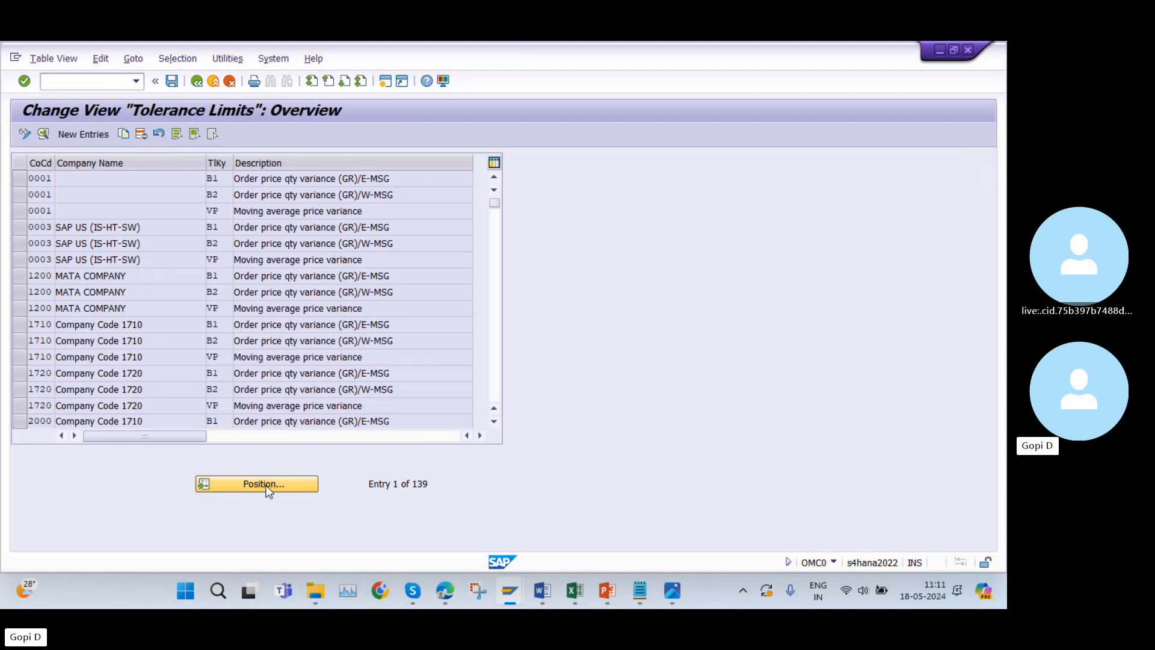
Go to company code AZ10 in the tolerance limits list and select its B1, B2 and VP entries.
{"action": "left_click", "coordinate": [264, 484]}
{"action": "type", "text": "AZ"}
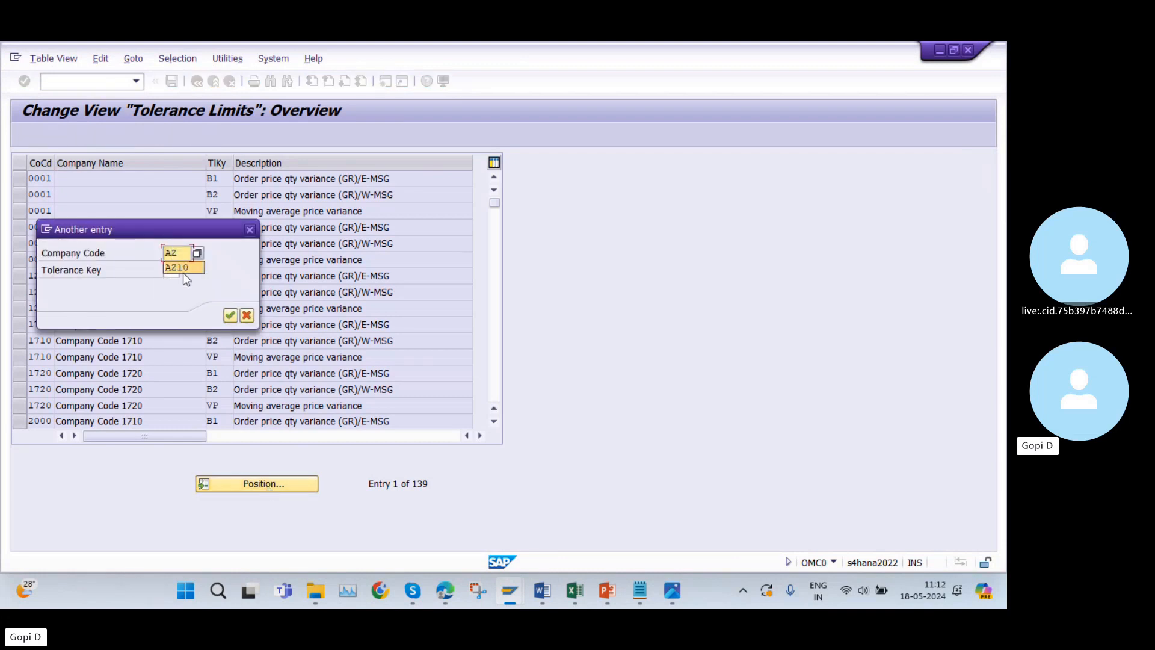
{"action": "type", "text": "10"}
{"action": "left_click", "coordinate": [229, 315]}
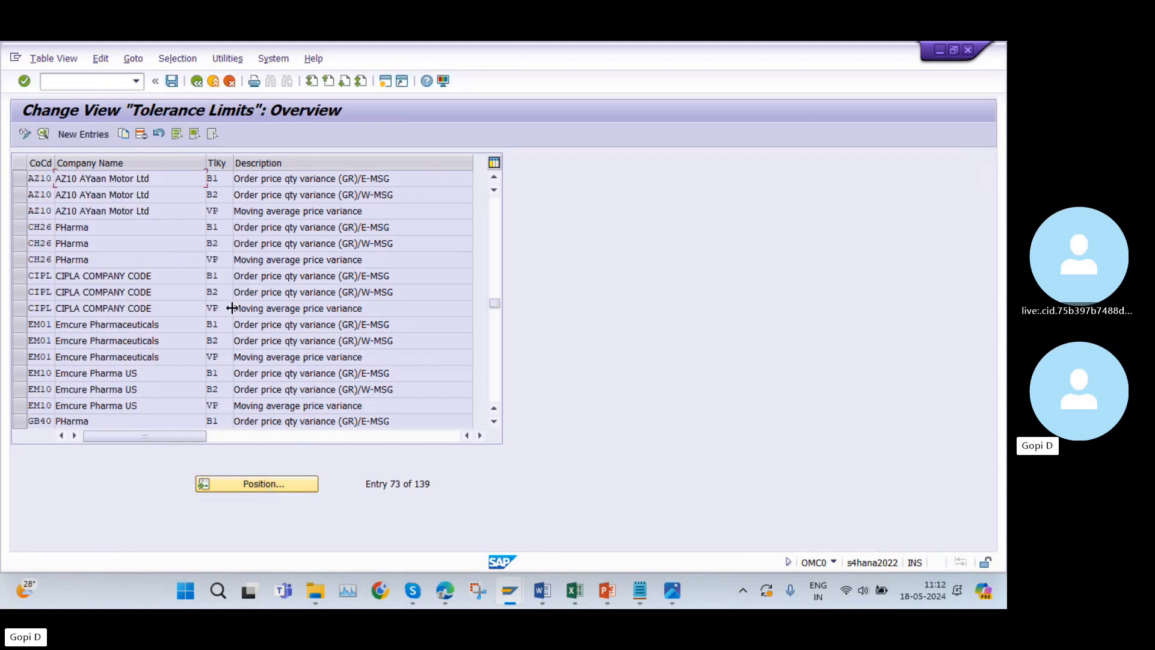
{"action": "left_click_drag", "start_coordinate": [23, 182], "coordinate": [25, 211]}
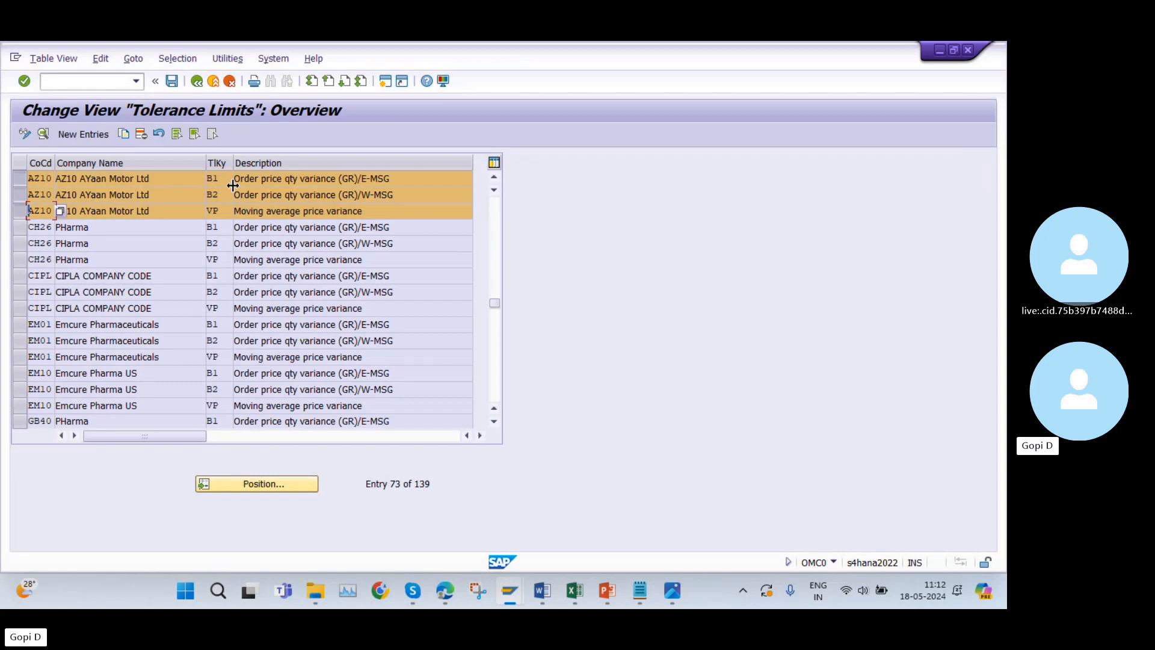
Check the required GR tolerance keys in cell C33 of the Excel list and return to SAP.
{"action": "left_click", "coordinate": [575, 590]}
{"action": "left_click", "coordinate": [669, 404]}
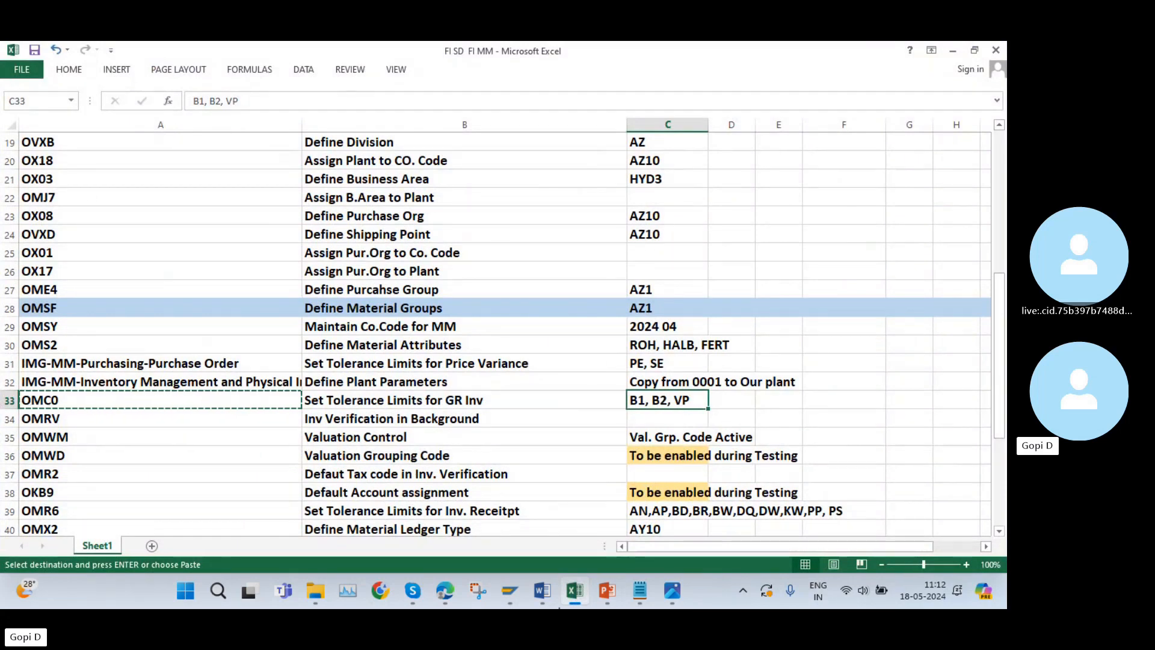
{"action": "left_click", "coordinate": [574, 590]}
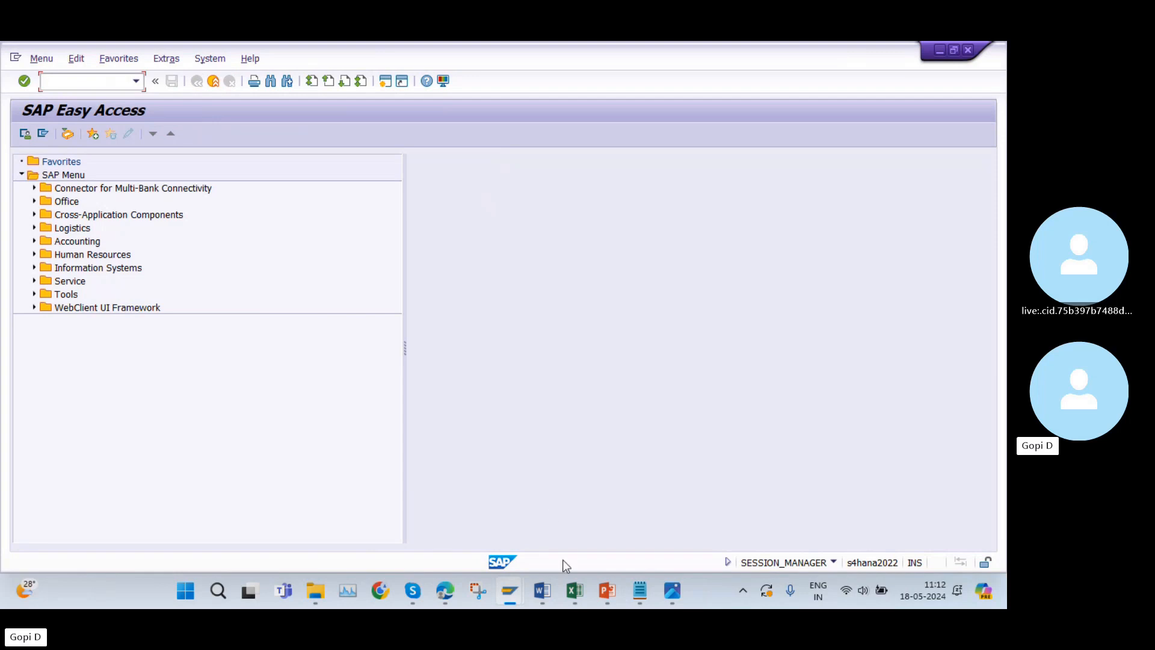
Copy transaction code OMRV from cell A34 of the Excel list and open that transaction in SAP.
{"action": "left_click", "coordinate": [575, 590]}
{"action": "scroll", "coordinate": [294, 426], "scroll_direction": "down", "scroll_amount": 1}
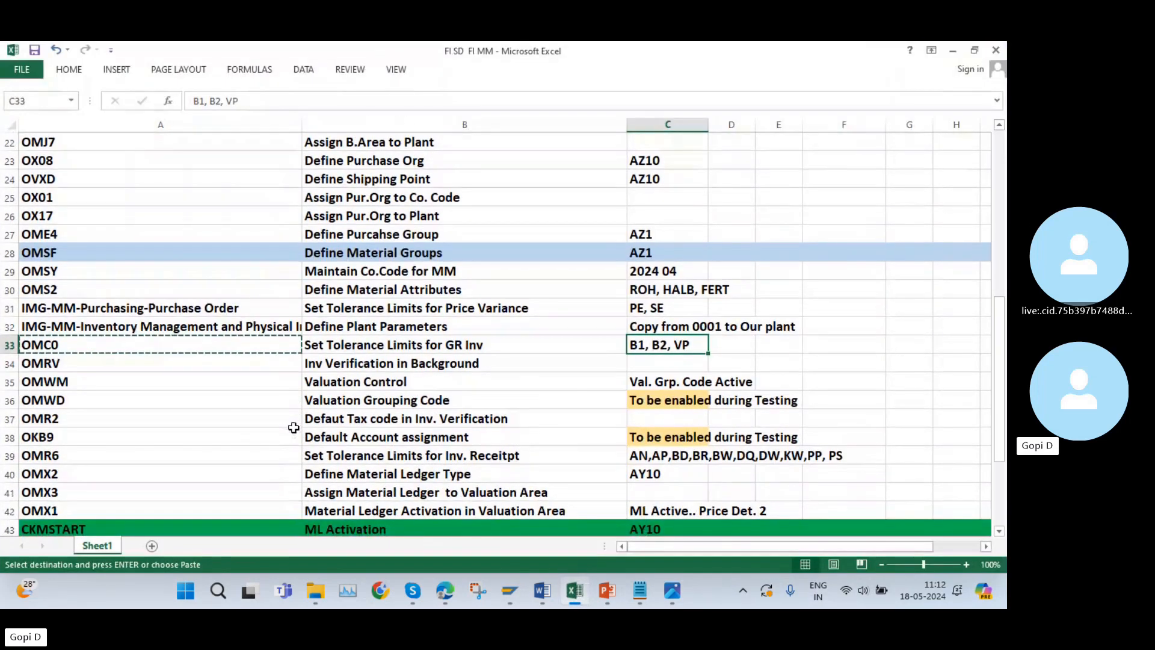
{"action": "left_click", "coordinate": [64, 365]}
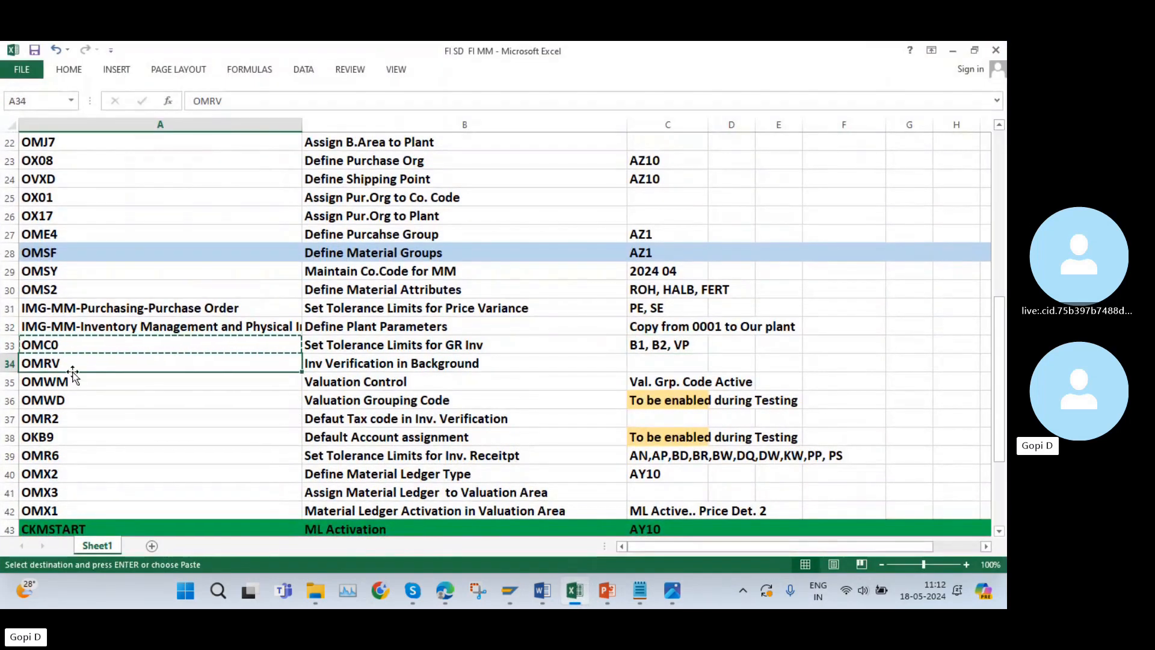
{"action": "key", "text": "ctrl+c"}
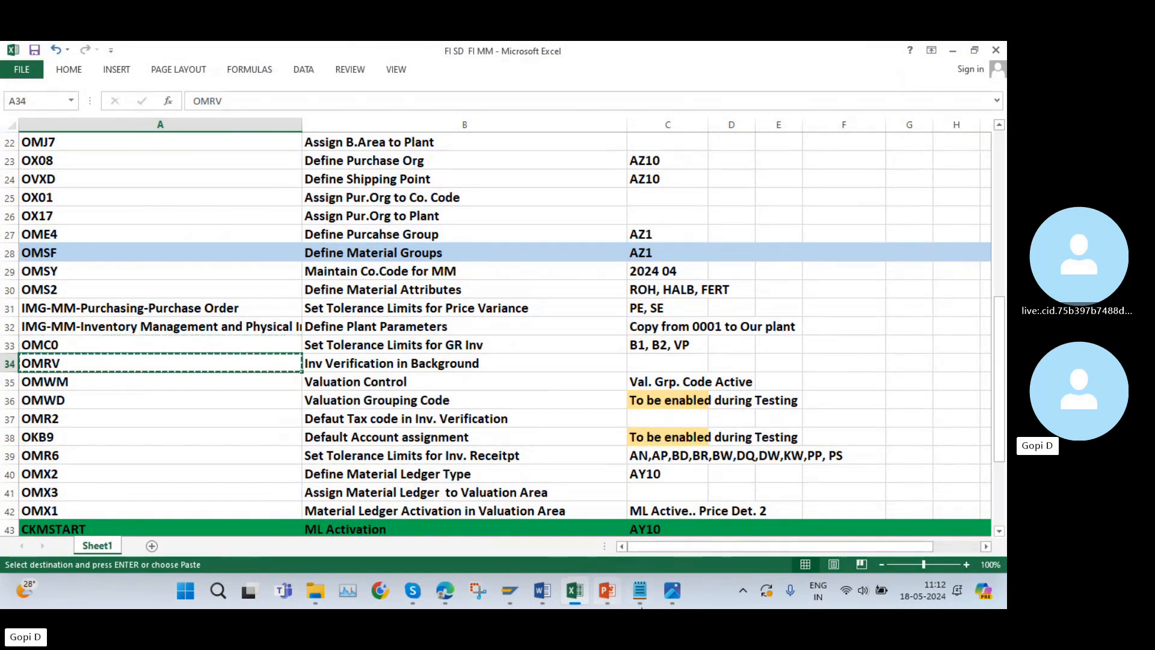
{"action": "left_click", "coordinate": [573, 592]}
{"action": "key", "text": "ctrl+v"}
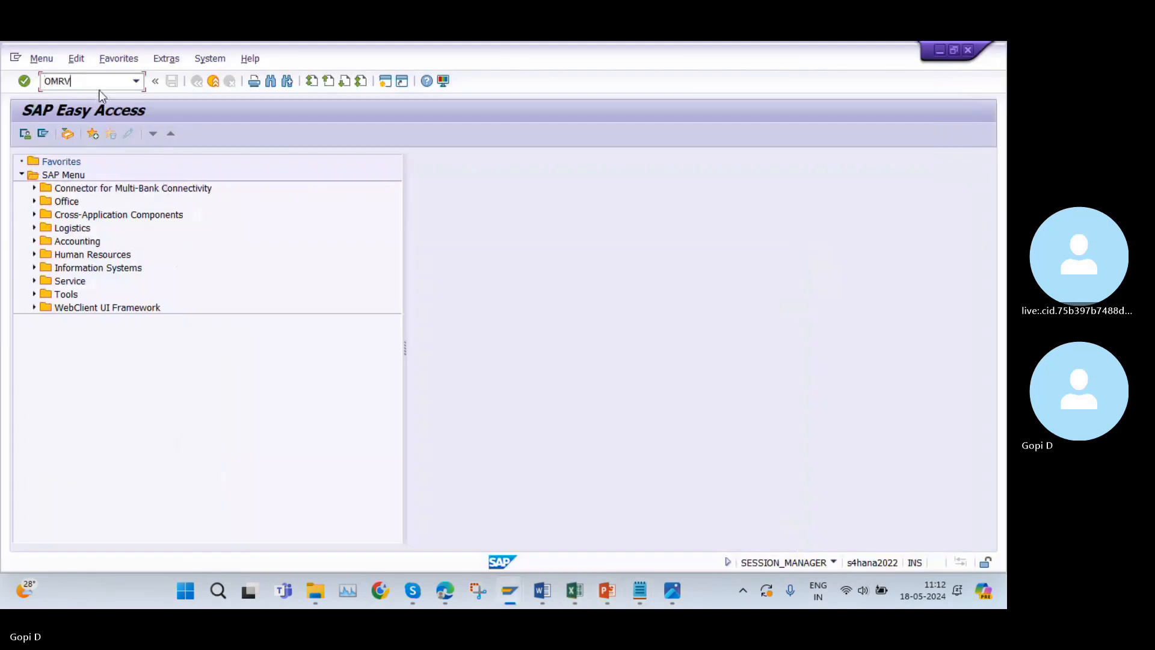
{"action": "key", "text": "Return"}
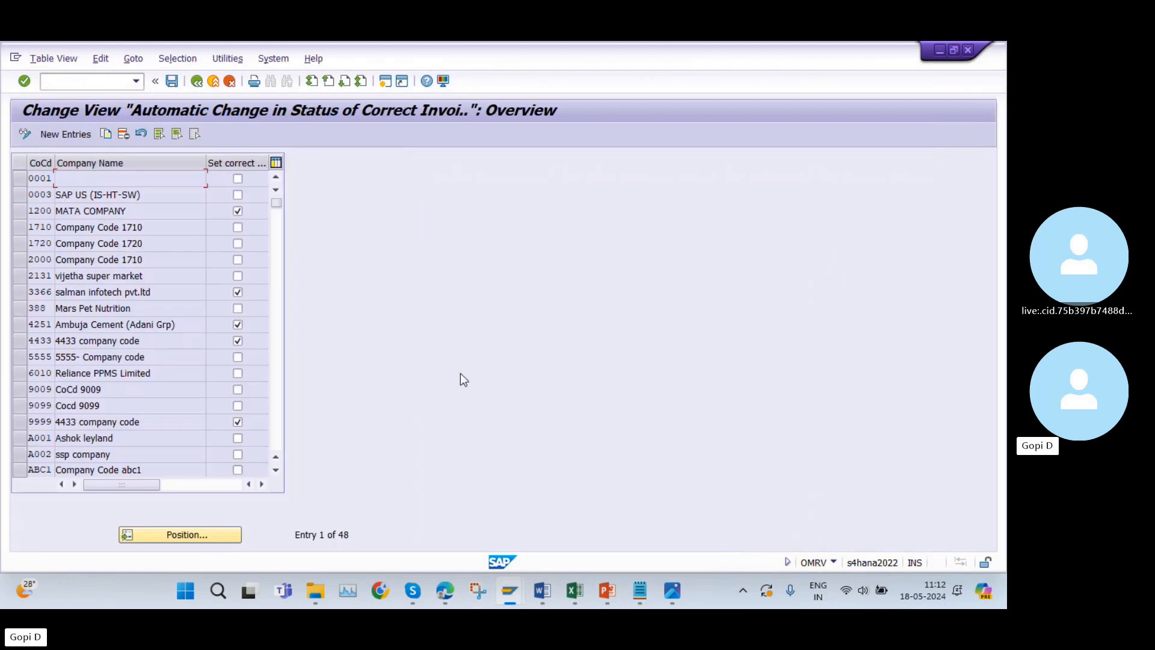
Find company code AZ10 in the automatic invoice status change list, select its row, and leave the view.
{"action": "left_click", "coordinate": [175, 535]}
{"action": "type", "text": "az"}
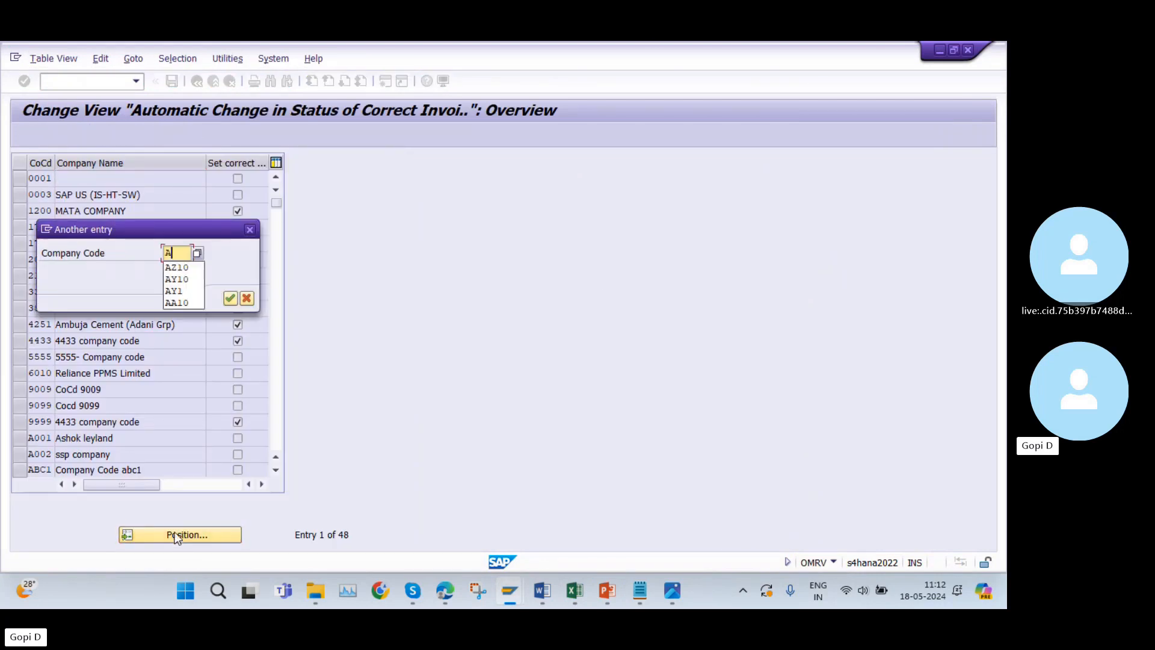
{"action": "left_click", "coordinate": [175, 270]}
{"action": "left_click", "coordinate": [230, 298]}
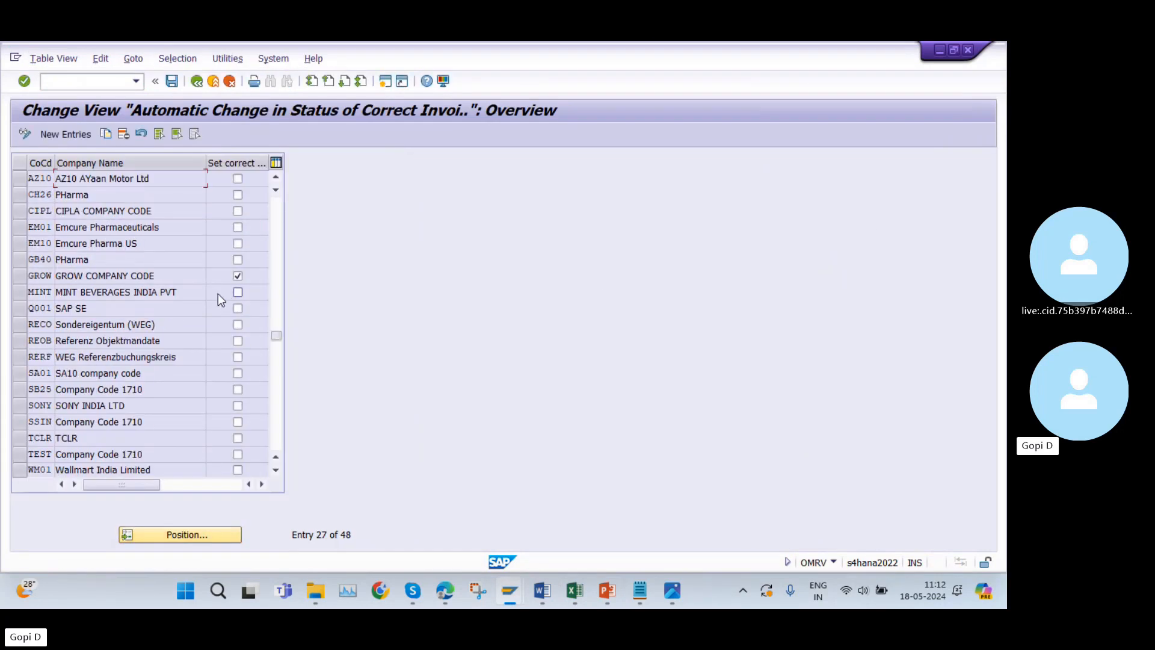
{"action": "scroll", "coordinate": [178, 235], "scroll_direction": "up", "scroll_amount": 1}
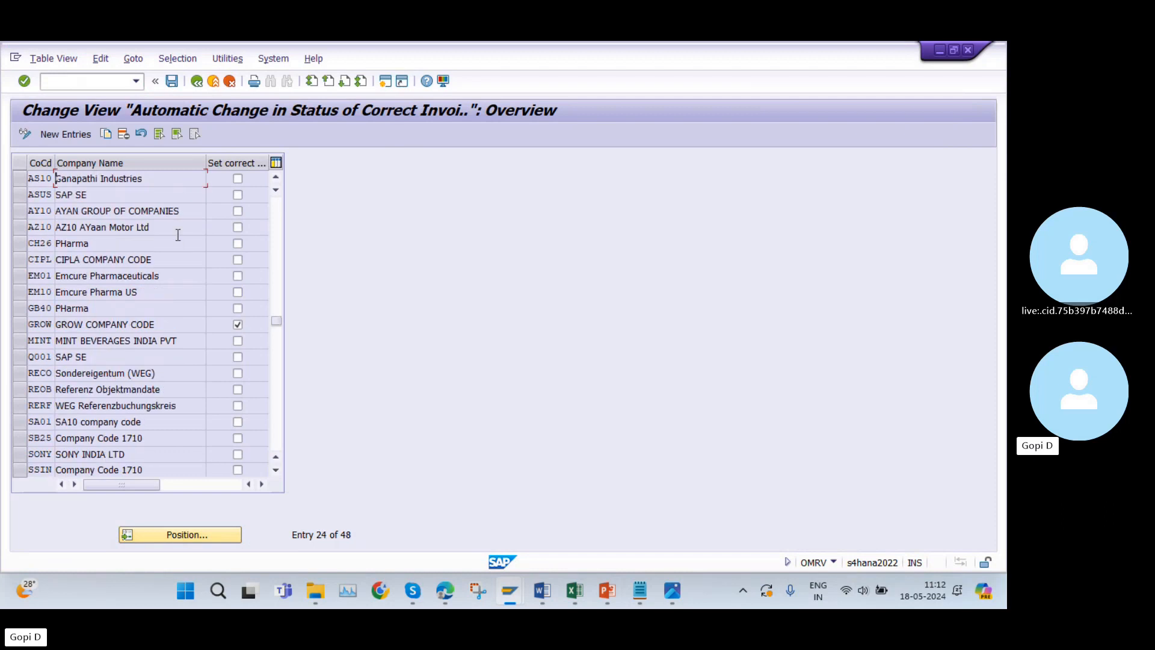
{"action": "left_click", "coordinate": [20, 228]}
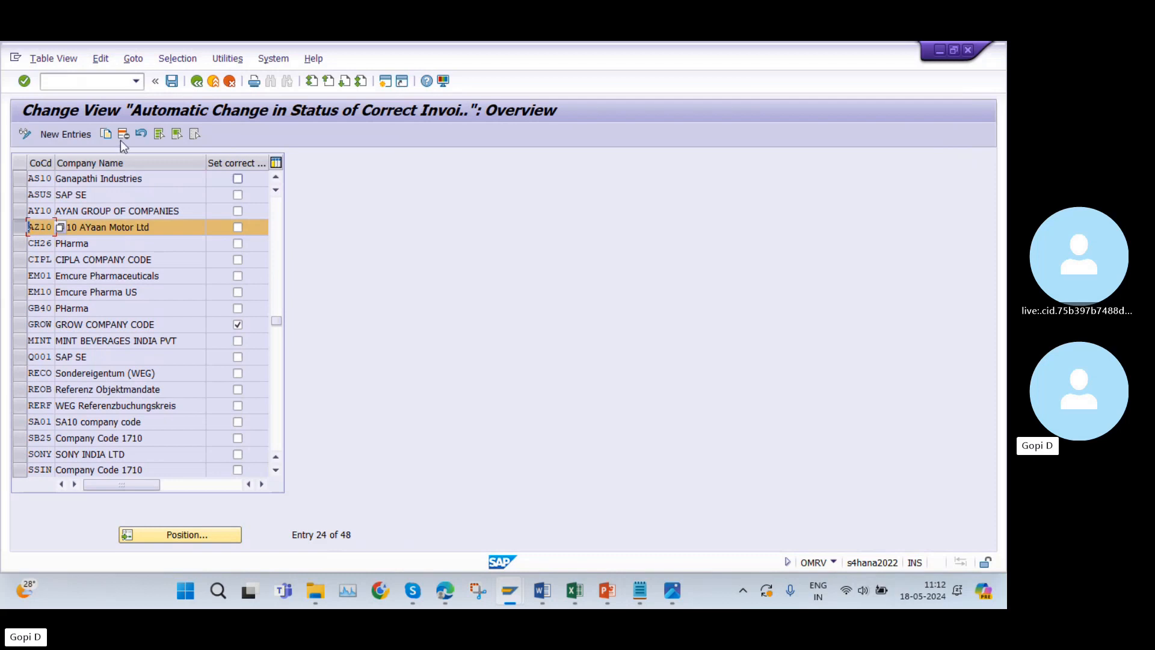
{"action": "left_click", "coordinate": [197, 85]}
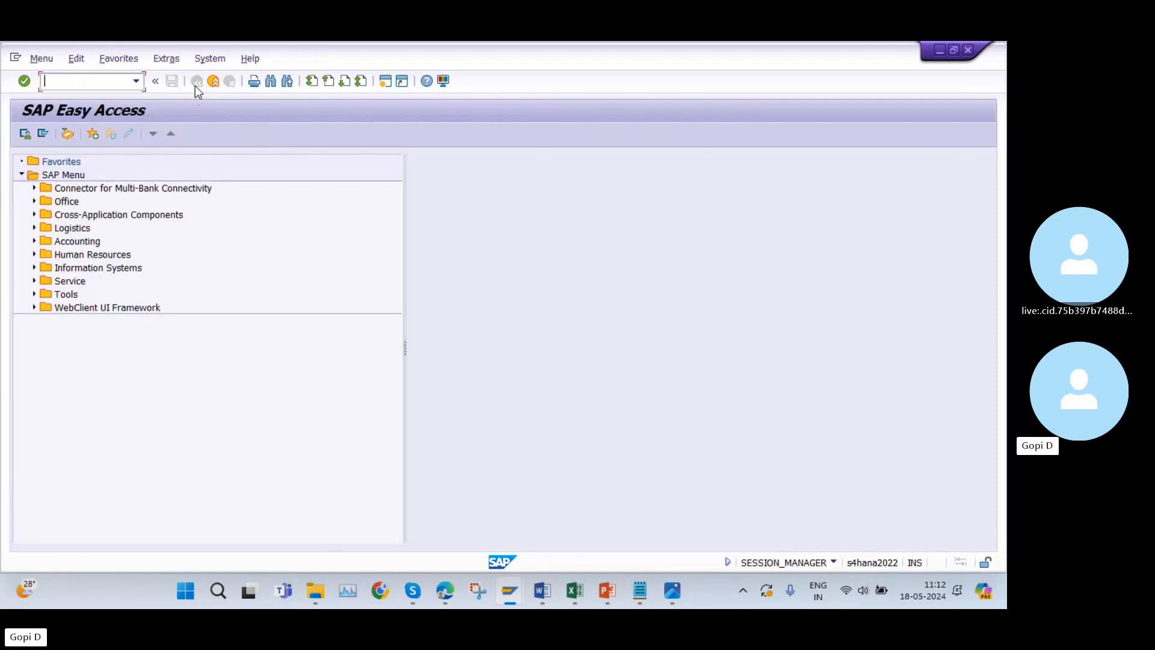
Copy transaction code OMWM from cell A35 of the Excel list and open Valuation Control in SAP.
{"action": "left_click", "coordinate": [574, 595]}
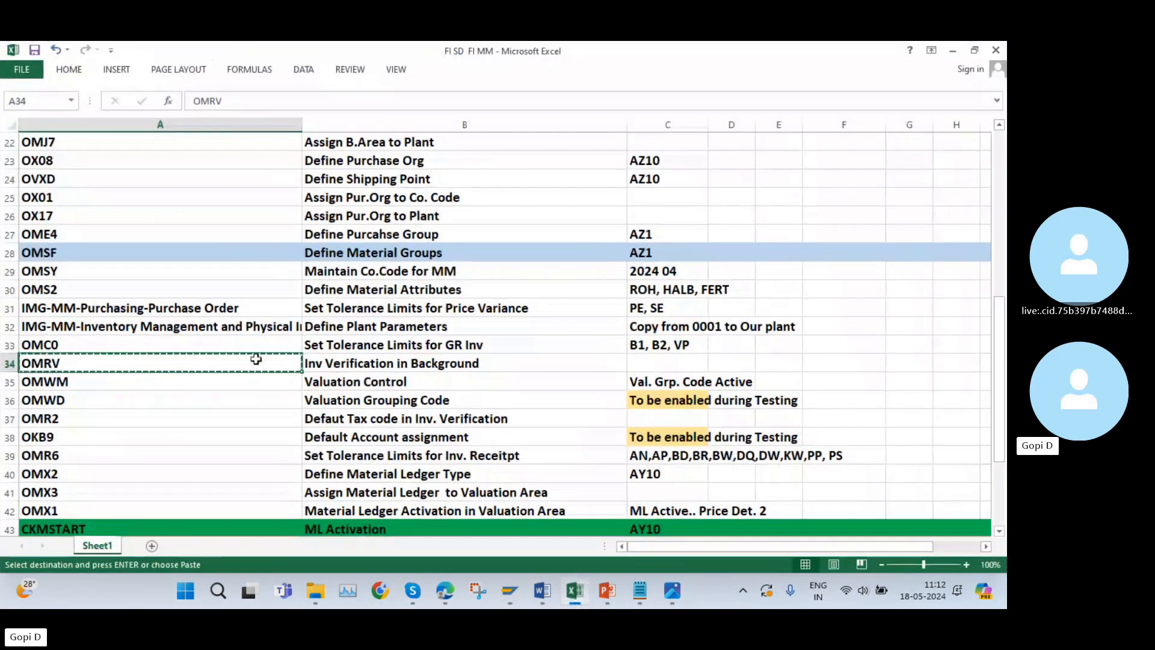
{"action": "scroll", "coordinate": [338, 408], "scroll_direction": "down", "scroll_amount": 1}
{"action": "left_click", "coordinate": [74, 334]}
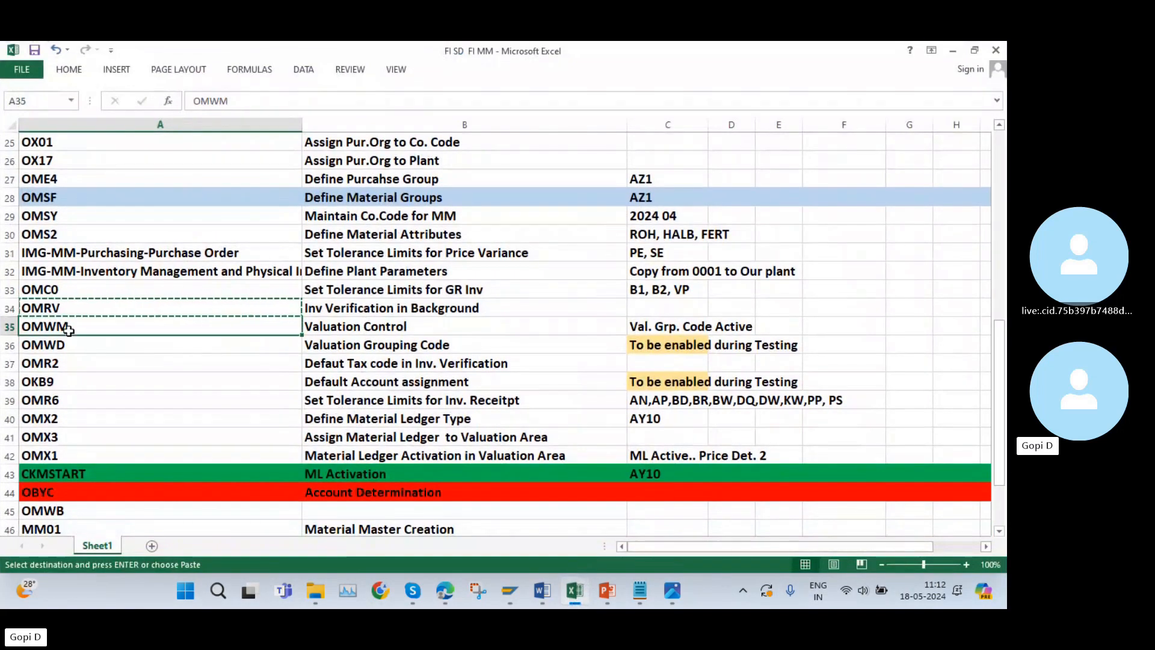
{"action": "key", "text": "ctrl+c"}
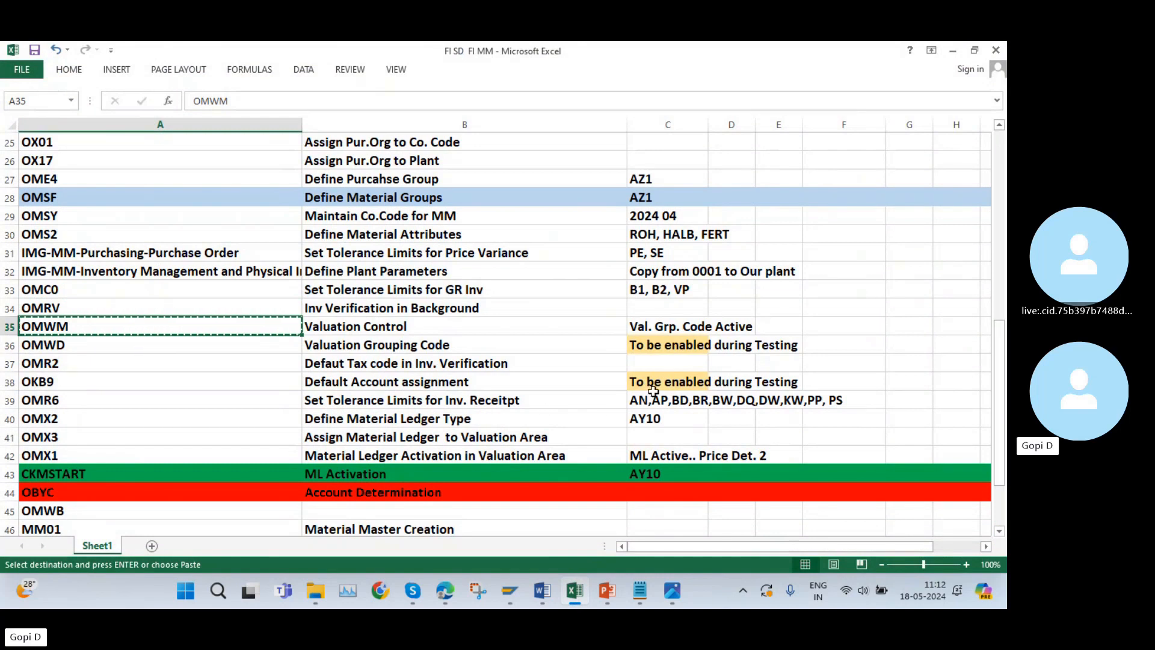
{"action": "left_click", "coordinate": [572, 596]}
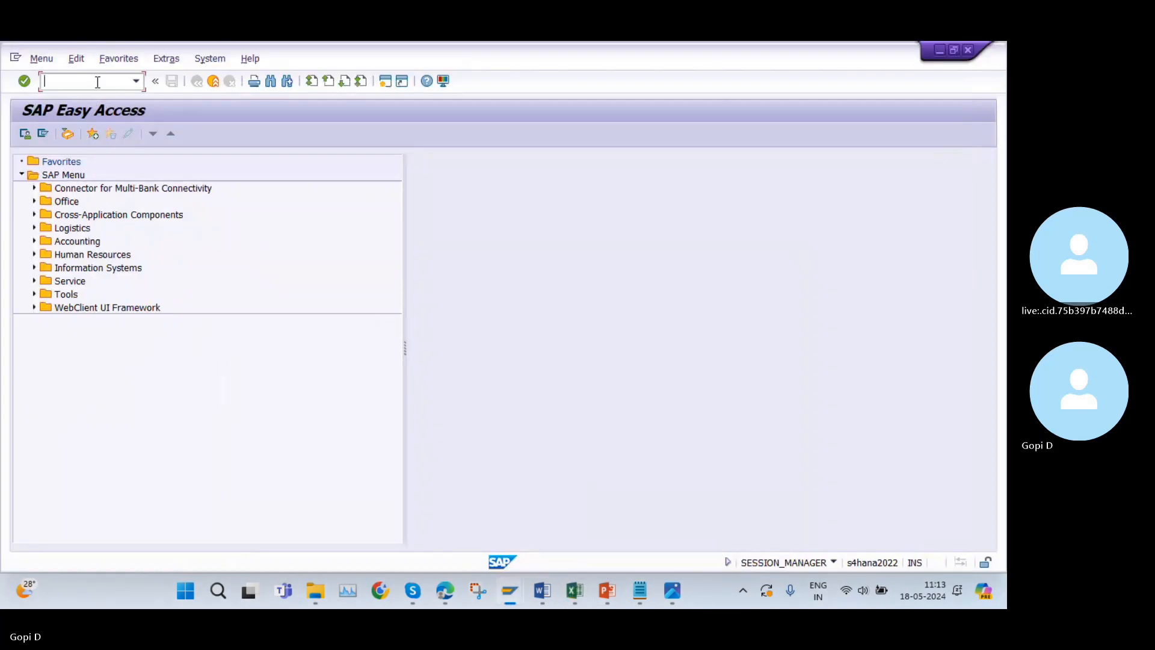
{"action": "key", "text": "ctrl+v"}
{"action": "key", "text": "Return"}
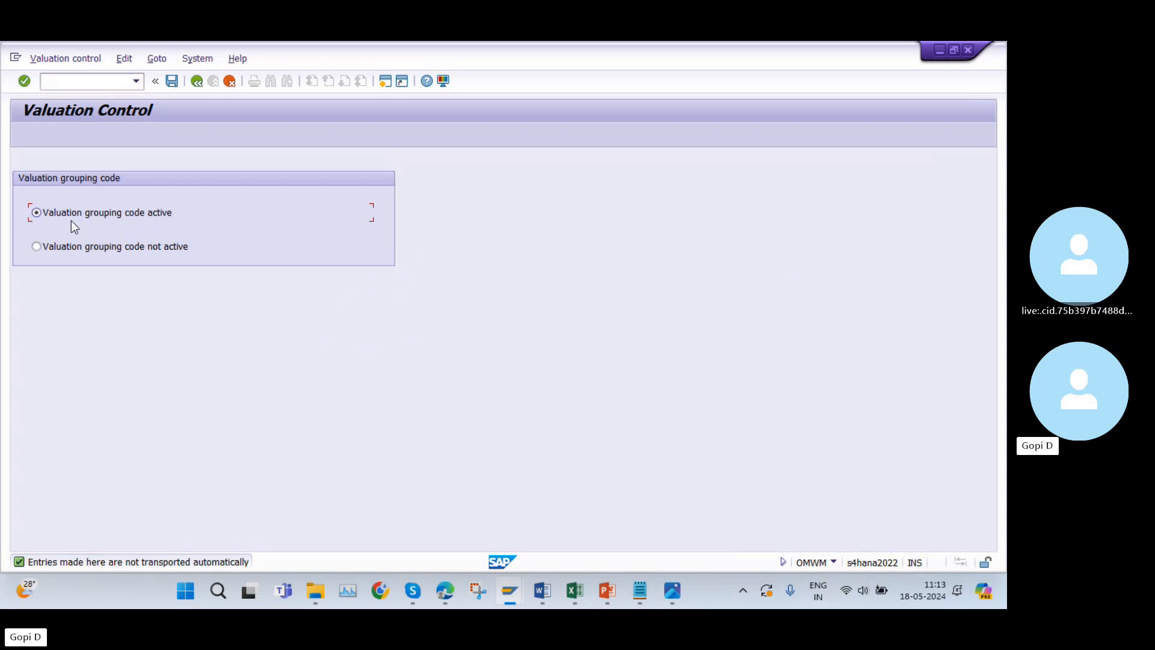
Compare the valuation grouping code setting in SAP with the Valuation Control row in Excel, and exit Valuation Control.
{"action": "left_click", "coordinate": [575, 590]}
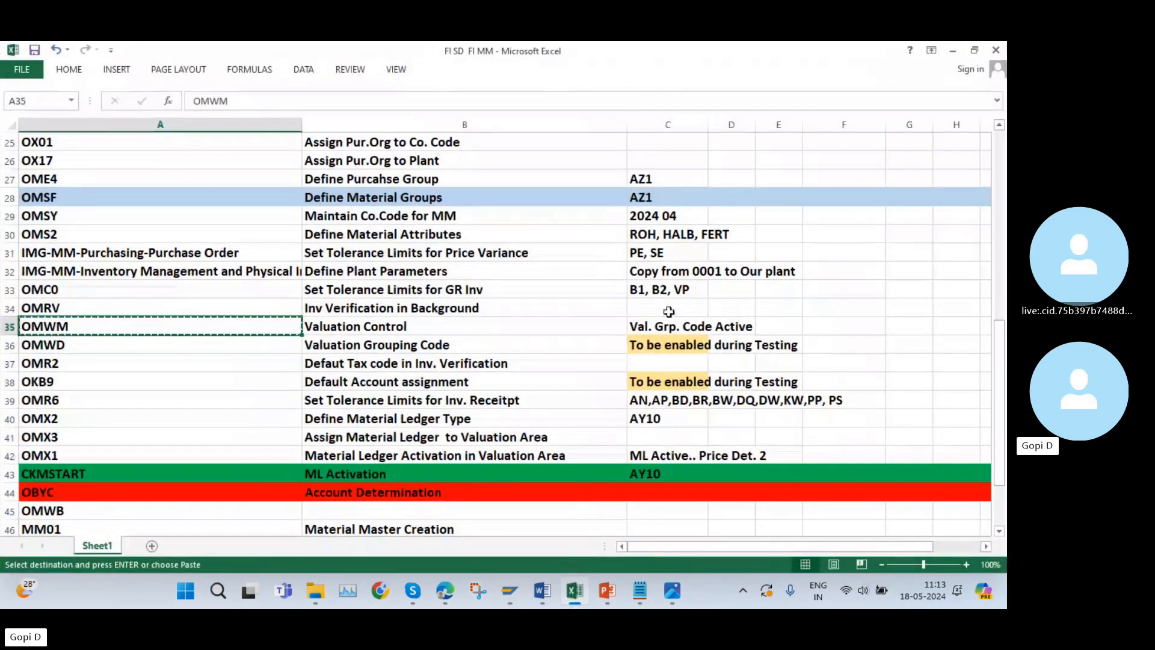
{"action": "key", "text": "alt+Tab"}
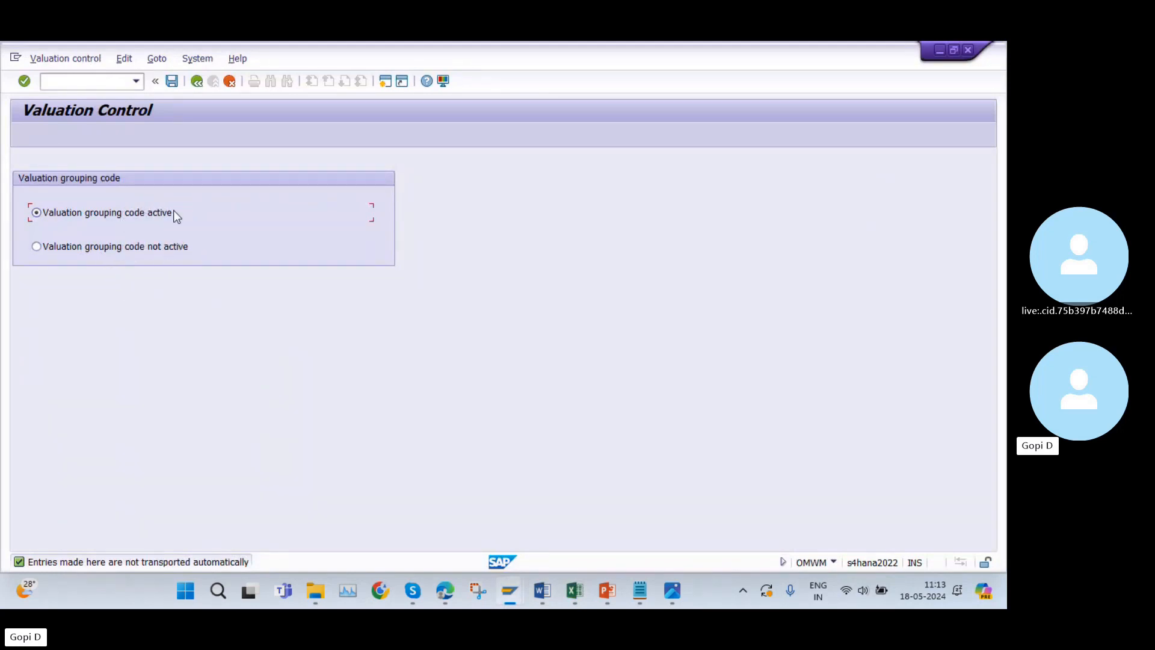
{"action": "left_click", "coordinate": [196, 81]}
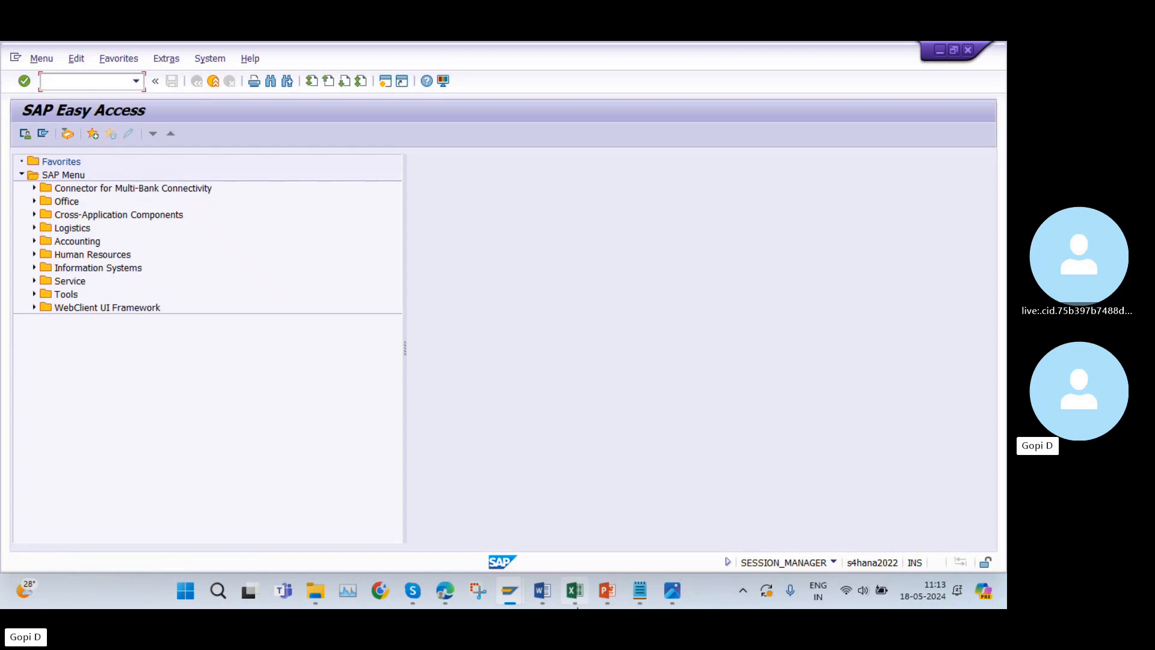
Copy transaction code OMWD from cell A36 of the Excel list and open that transaction in SAP.
{"action": "left_click", "coordinate": [575, 590]}
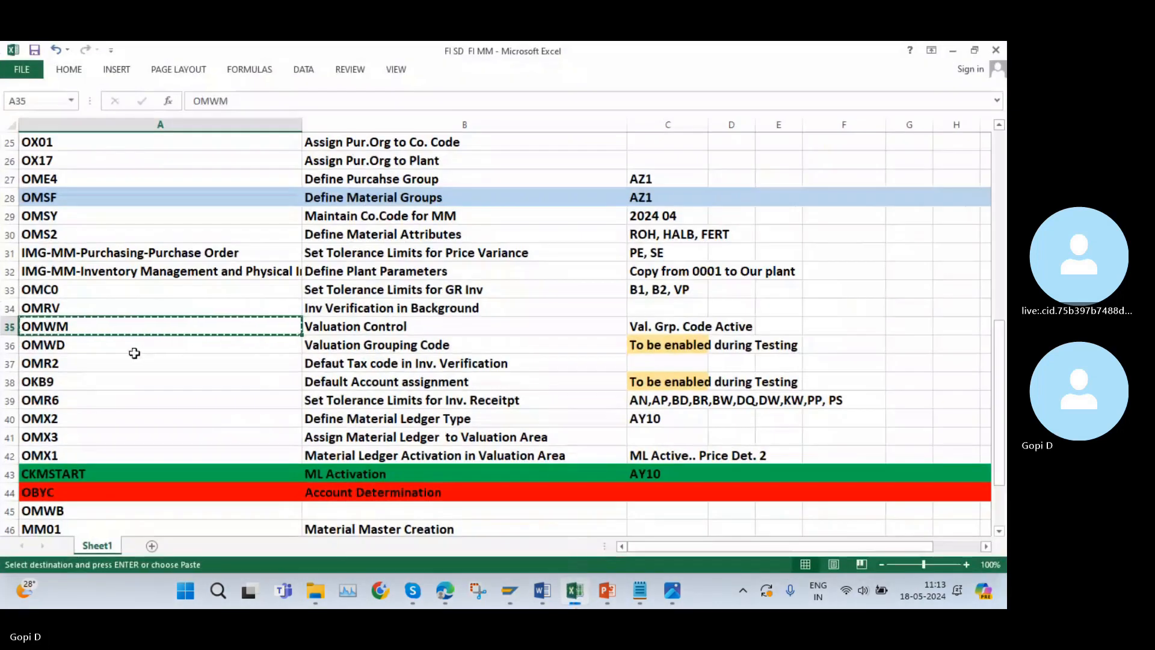
{"action": "left_click", "coordinate": [62, 348]}
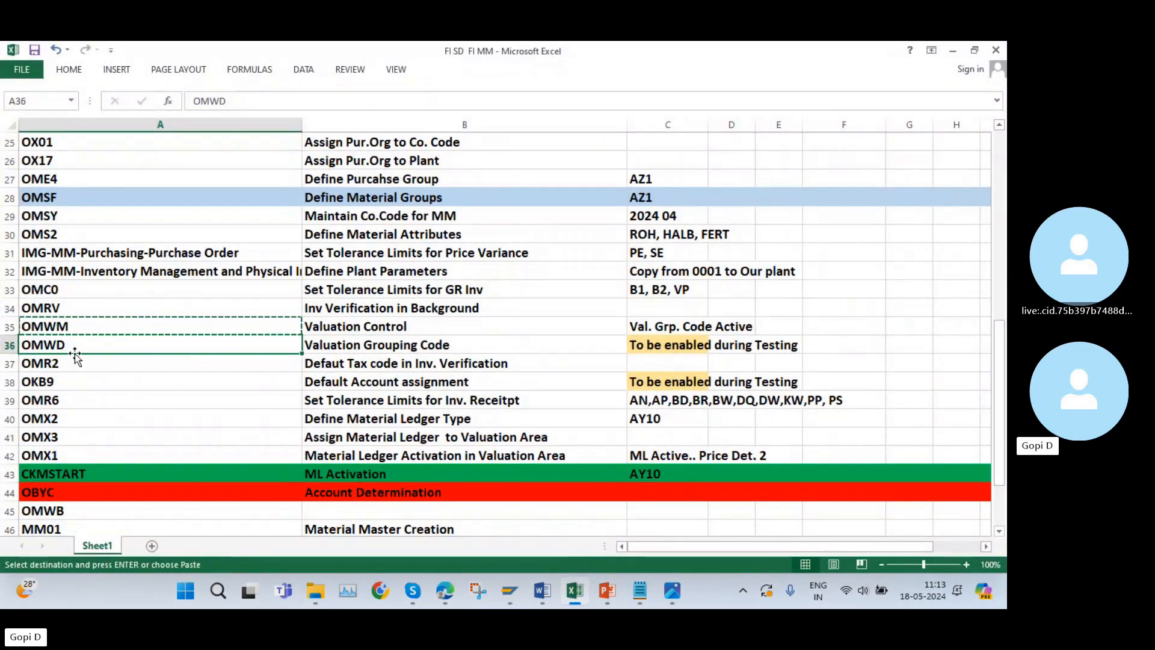
{"action": "key", "text": "ctrl+c"}
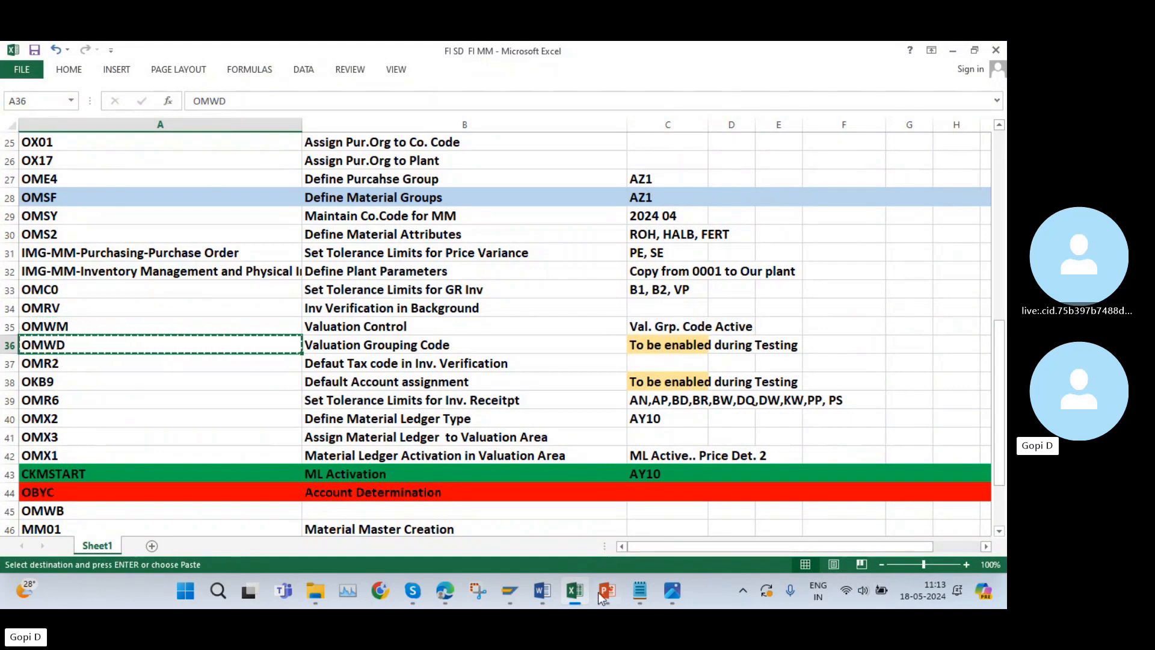
{"action": "left_click", "coordinate": [509, 590]}
{"action": "key", "text": "ctrl+v"}
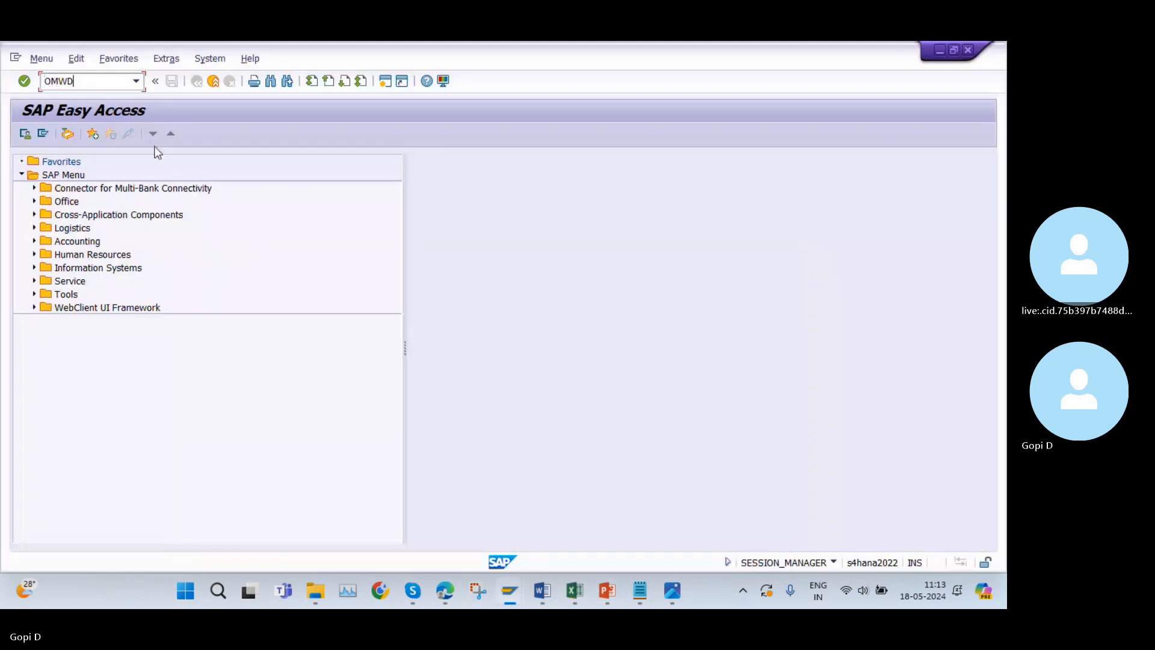
{"action": "key", "text": "Return"}
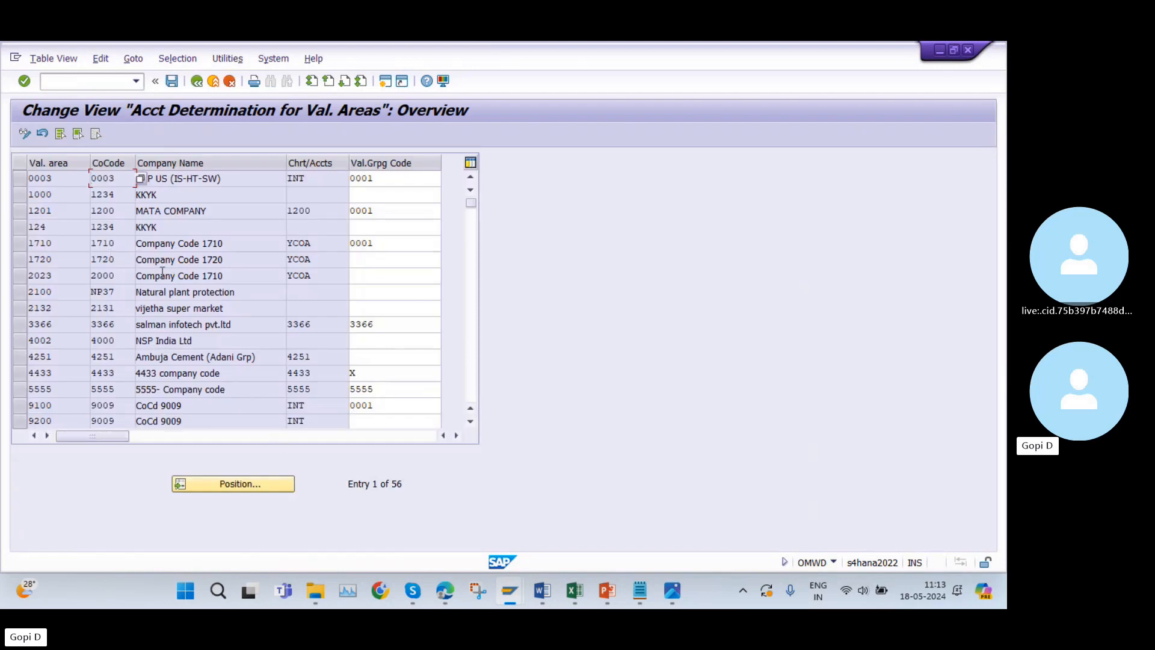
Locate valuation area AZ10 in the account determination list, set its valuation grouping code to 0001, and save.
{"action": "left_click", "coordinate": [241, 484]}
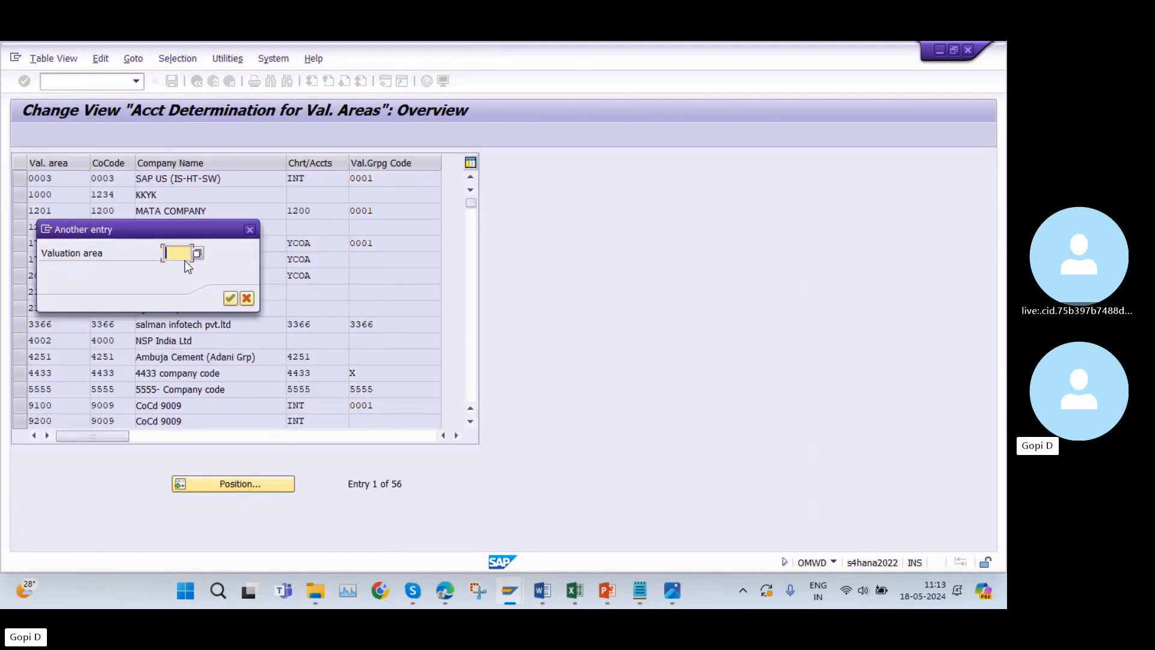
{"action": "type", "text": "AZ10"}
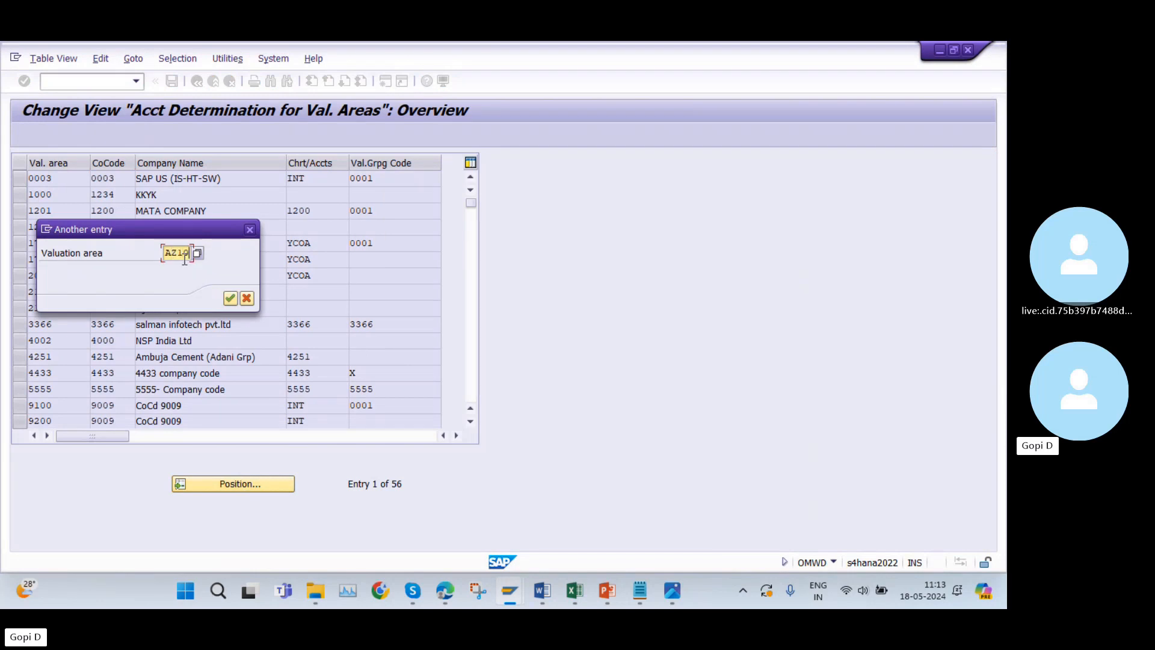
{"action": "left_click", "coordinate": [229, 298]}
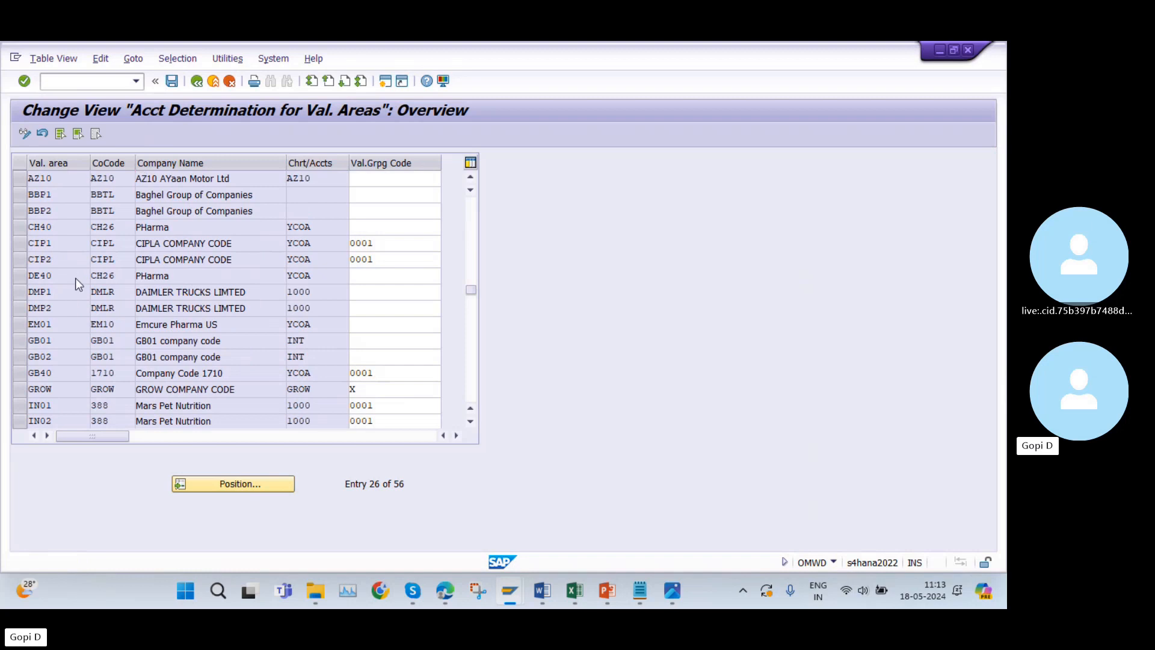
{"action": "scroll", "coordinate": [78, 277], "scroll_direction": "up", "scroll_amount": 1}
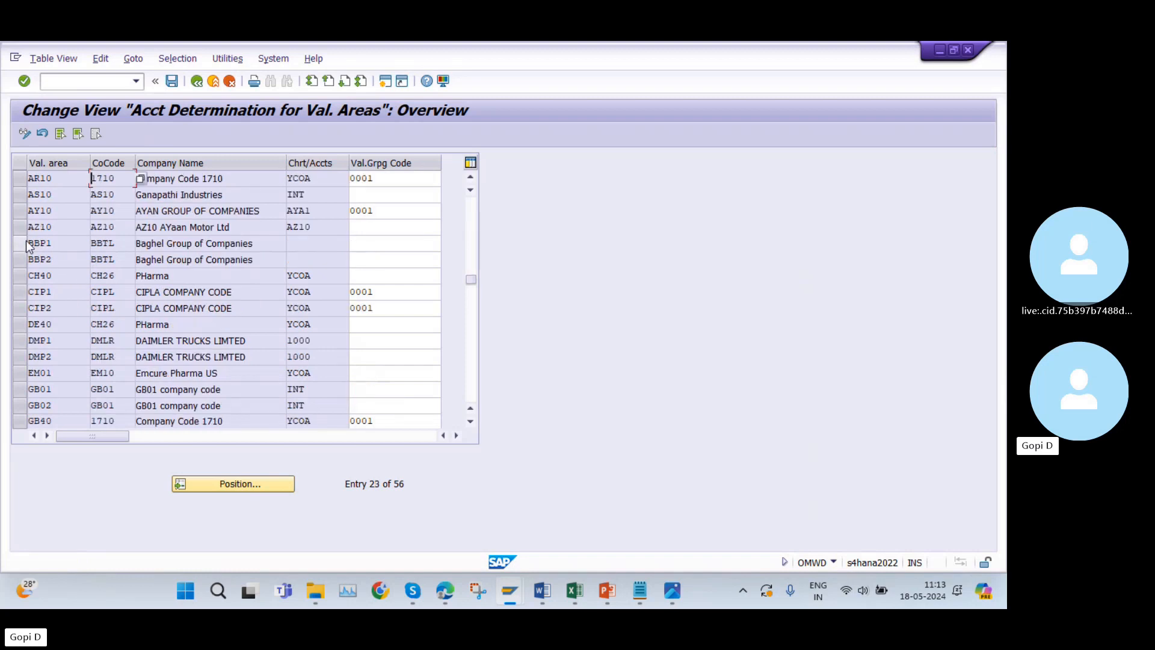
{"action": "left_click", "coordinate": [387, 231]}
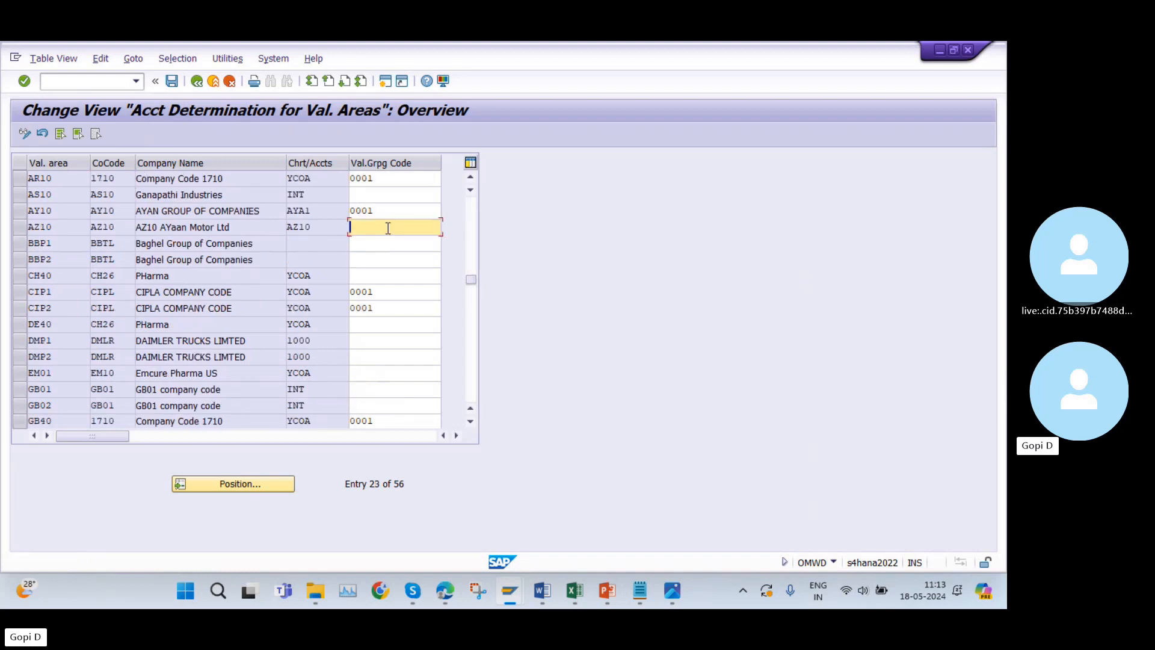
{"action": "type", "text": "0001"}
{"action": "left_click", "coordinate": [171, 82]}
{"action": "left_click", "coordinate": [276, 304]}
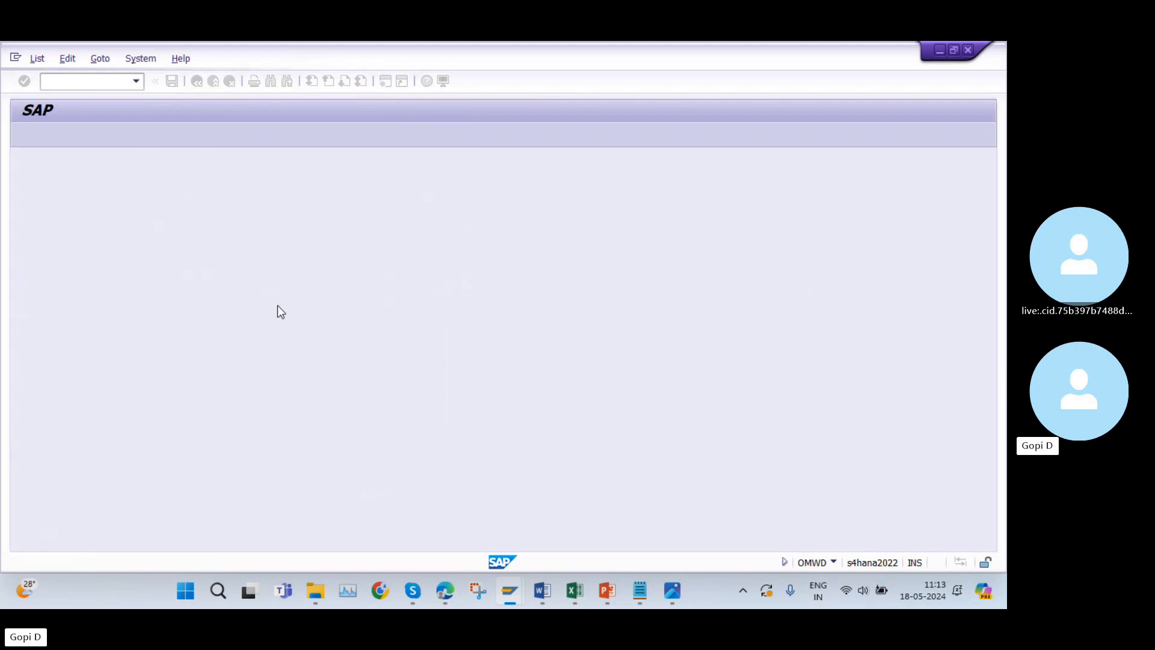
Switch to the Excel list and shade row 36 (OMWD, Valuation Grouping Code) with Blue, Accent 1, Lighter 60%.
{"action": "mouse_move", "coordinate": [539, 593]}
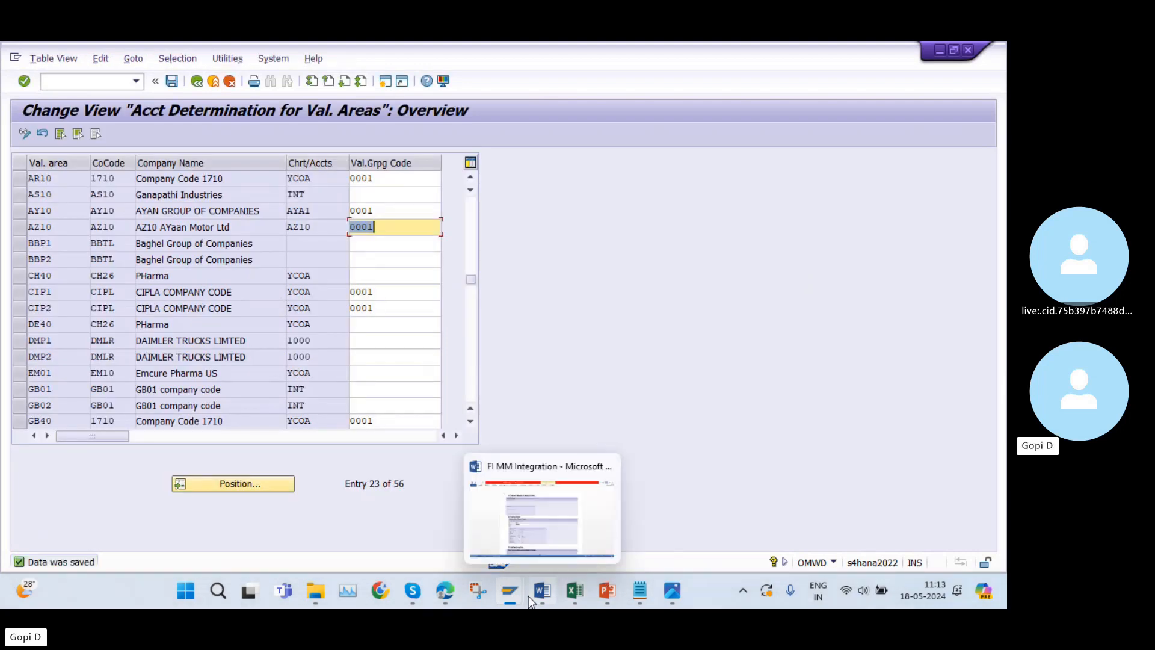
{"action": "left_click", "coordinate": [575, 591]}
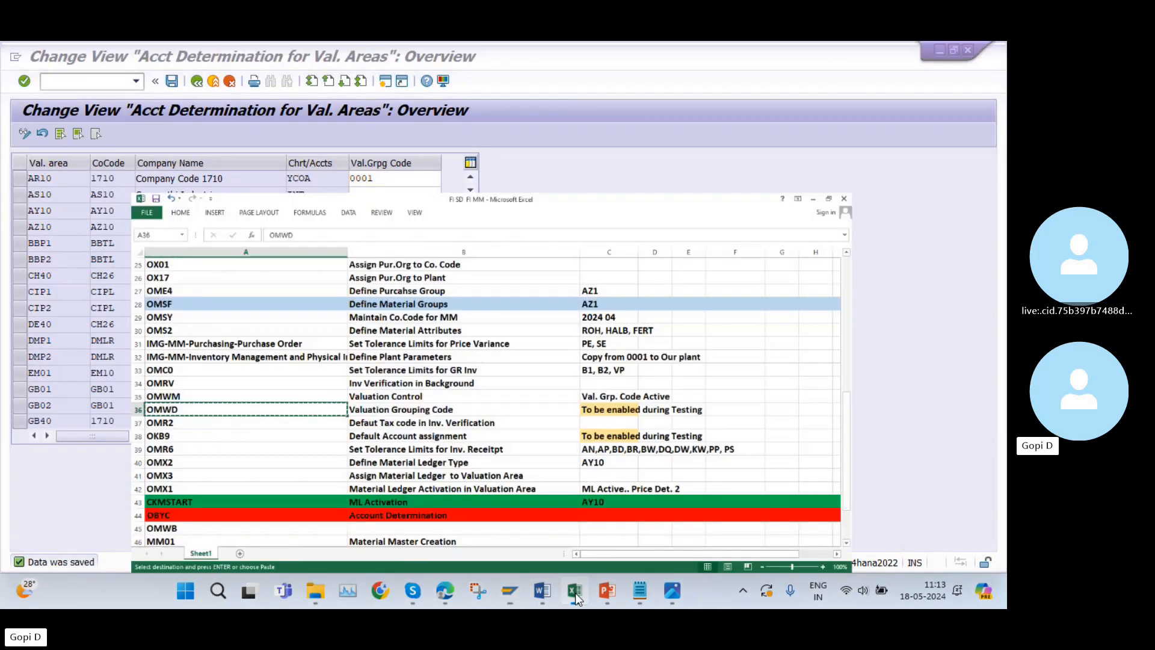
{"action": "left_click", "coordinate": [10, 346]}
{"action": "right_click", "coordinate": [11, 346]}
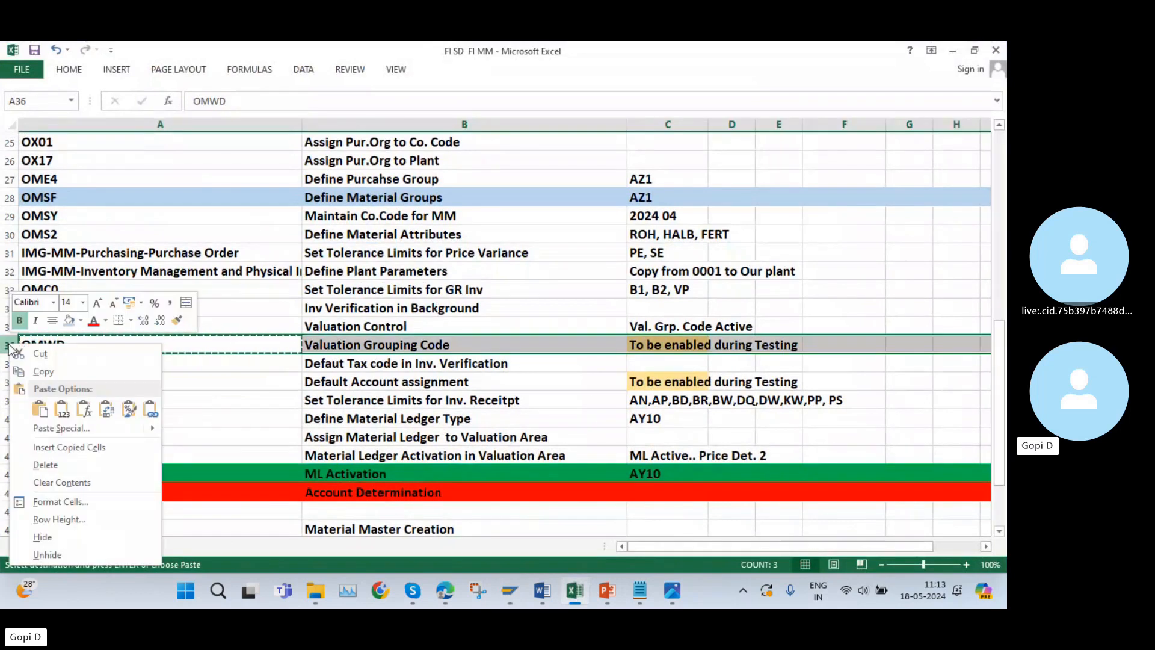
{"action": "left_click", "coordinate": [81, 322]}
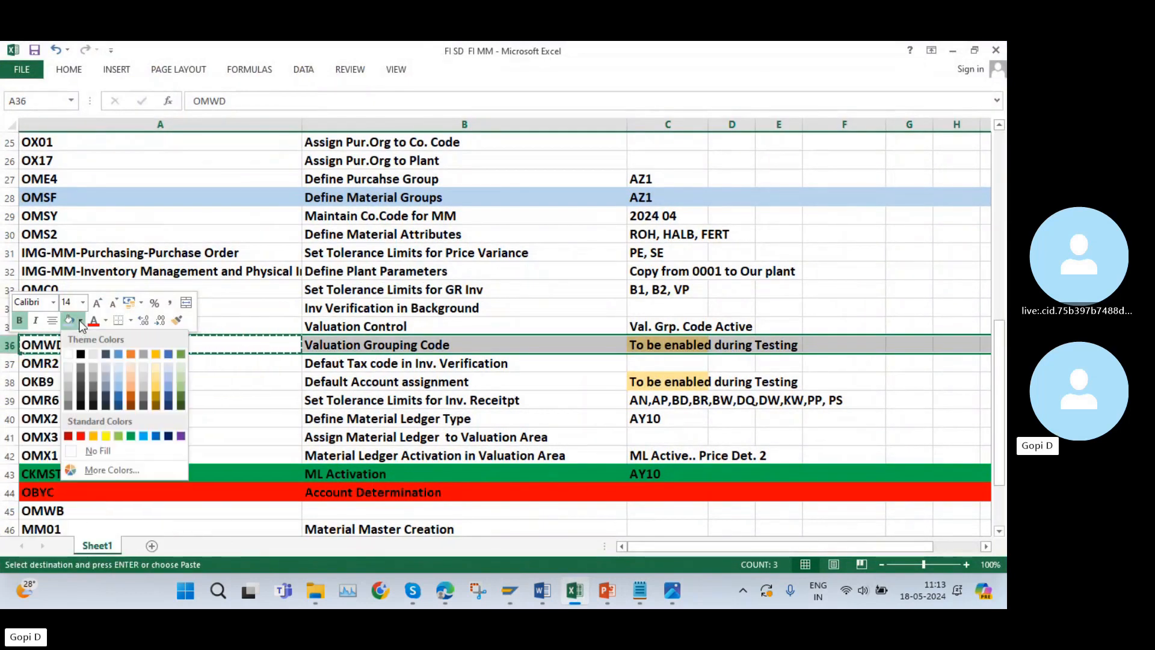
{"action": "left_click", "coordinate": [117, 373]}
{"action": "left_click", "coordinate": [843, 381]}
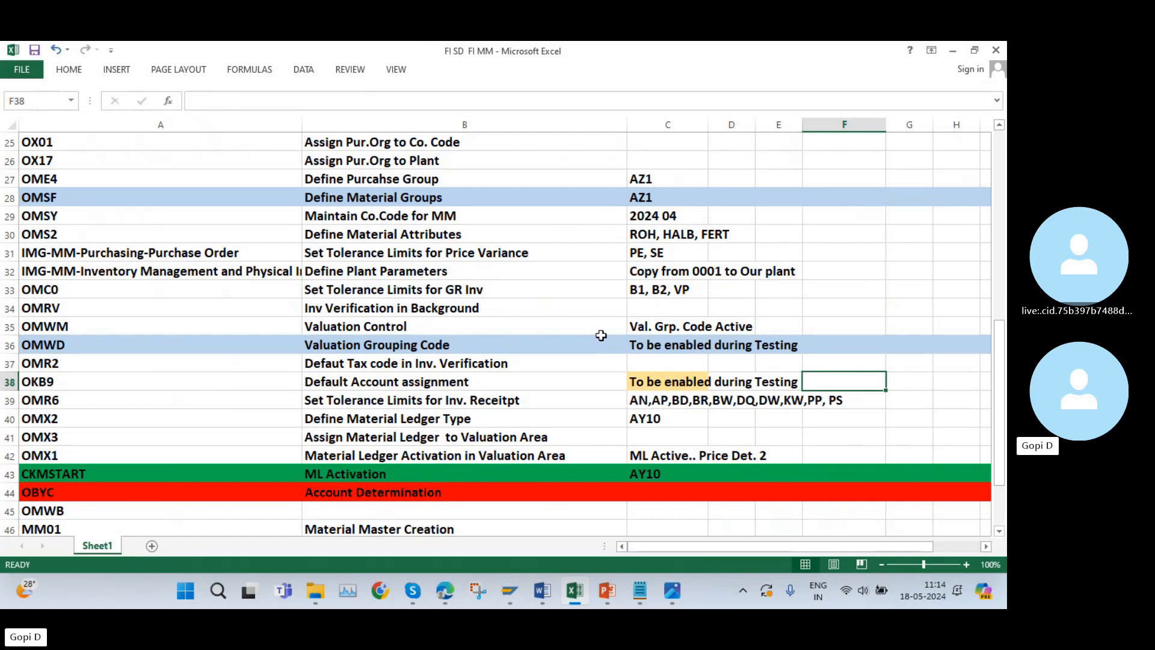
Copy transaction code OMR2 from cell A37, leave the valuation area view in SAP, and open that transaction.
{"action": "left_click", "coordinate": [50, 366]}
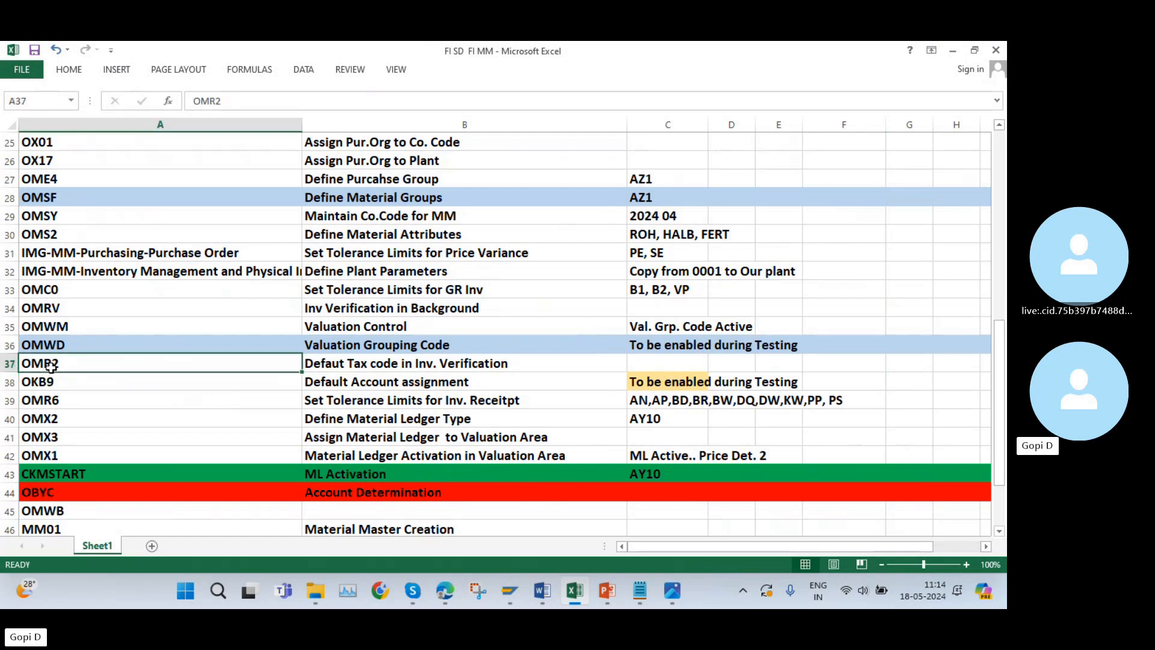
{"action": "key", "text": "ctrl+c"}
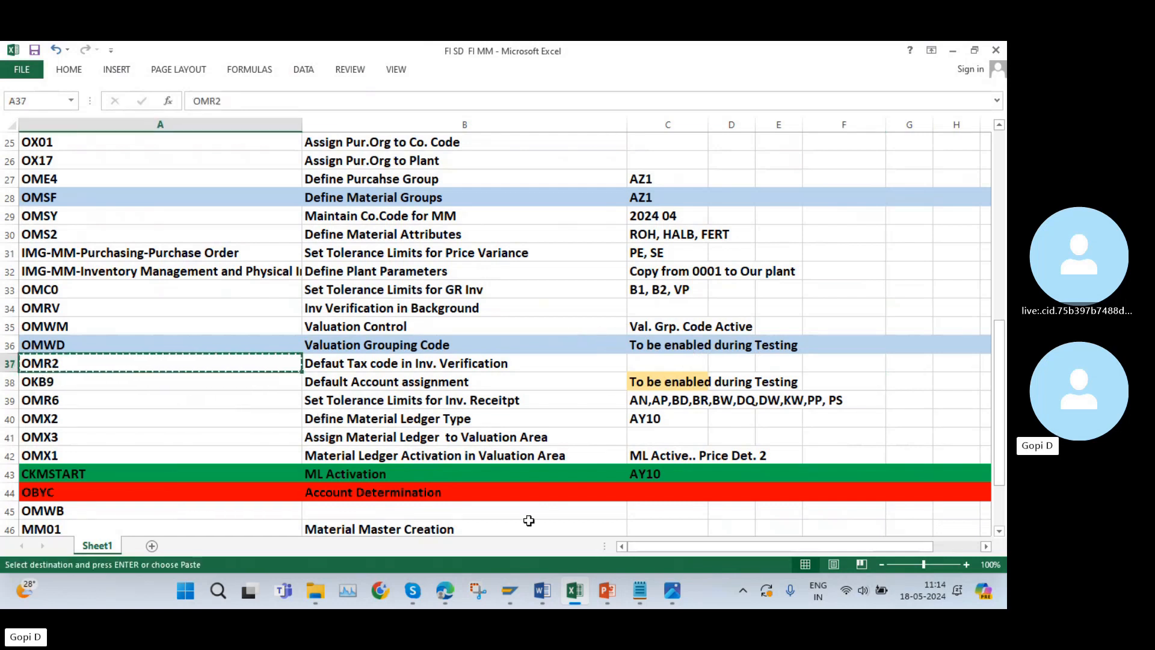
{"action": "left_click", "coordinate": [574, 590]}
{"action": "left_click", "coordinate": [196, 81]}
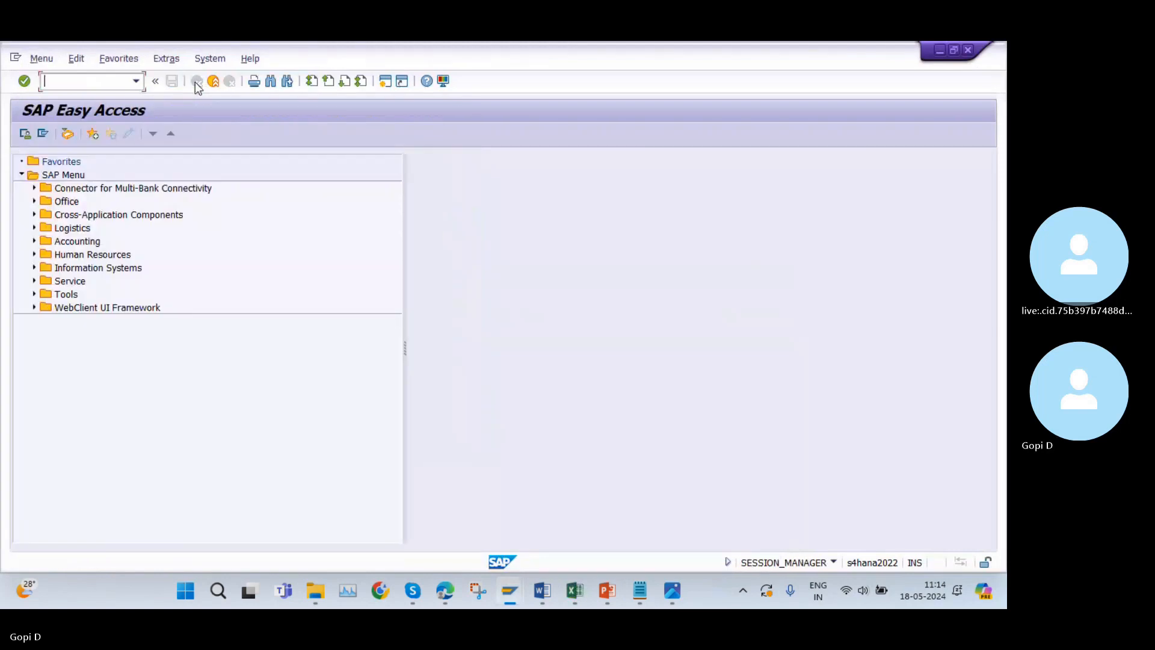
{"action": "key", "text": "ctrl+v"}
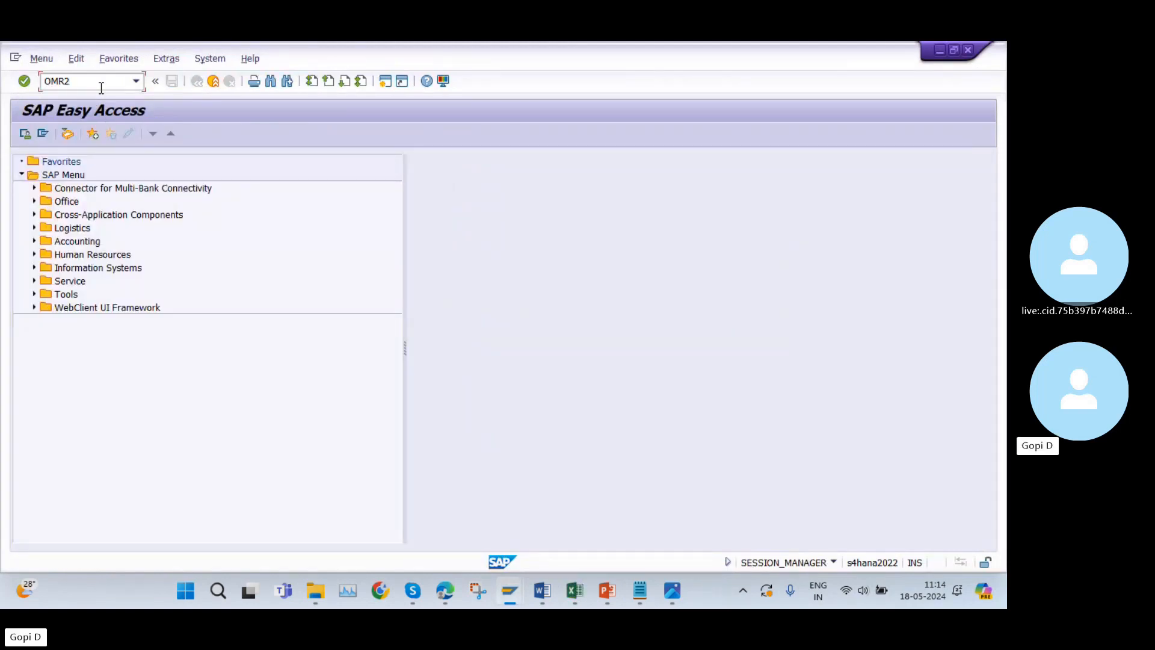
{"action": "key", "text": "Return"}
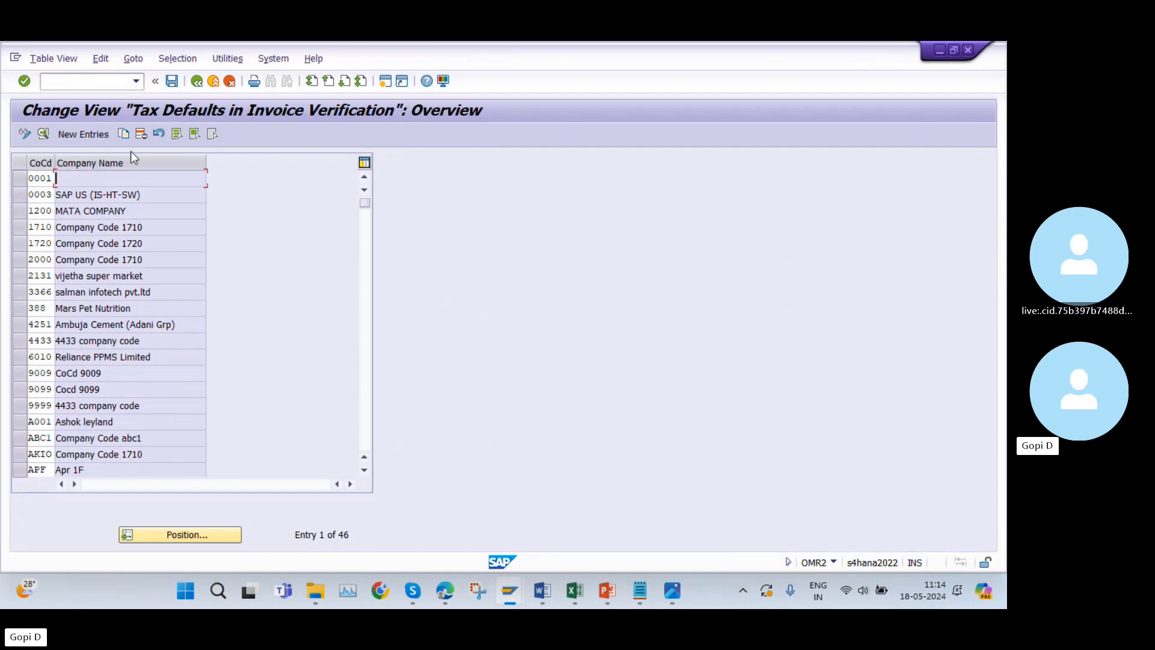
Look up company code AZ10 in the invoice verification tax defaults list, and leave the view.
{"action": "left_click", "coordinate": [212, 534]}
{"action": "type", "text": "AZ"}
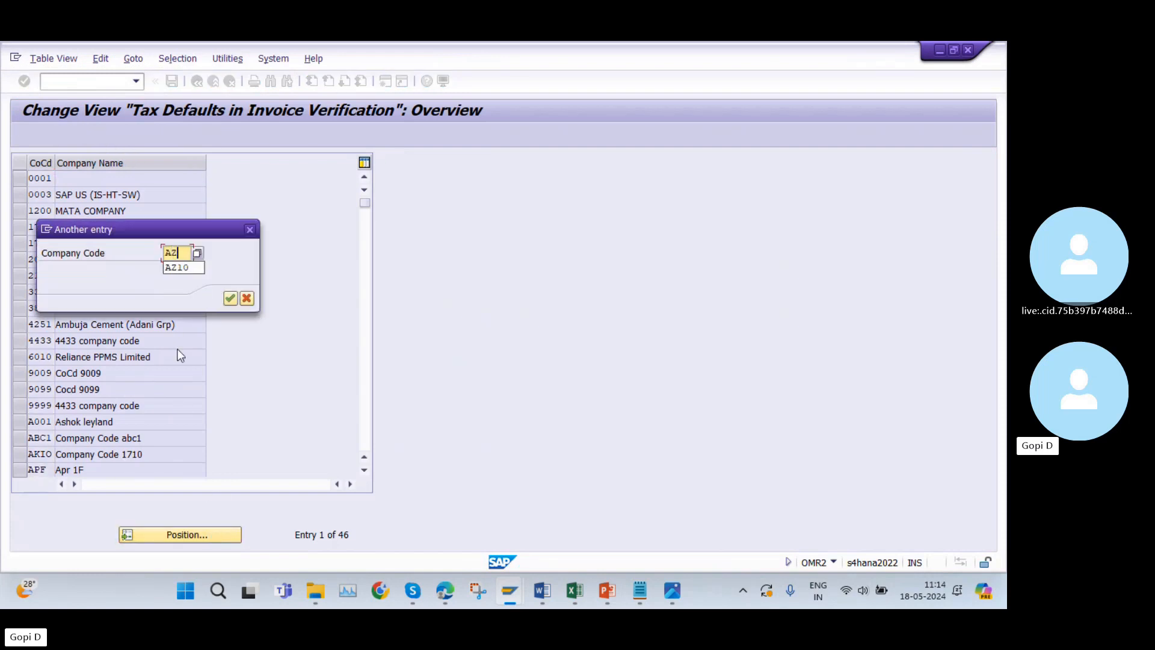
{"action": "left_click", "coordinate": [183, 267]}
{"action": "left_click", "coordinate": [230, 299]}
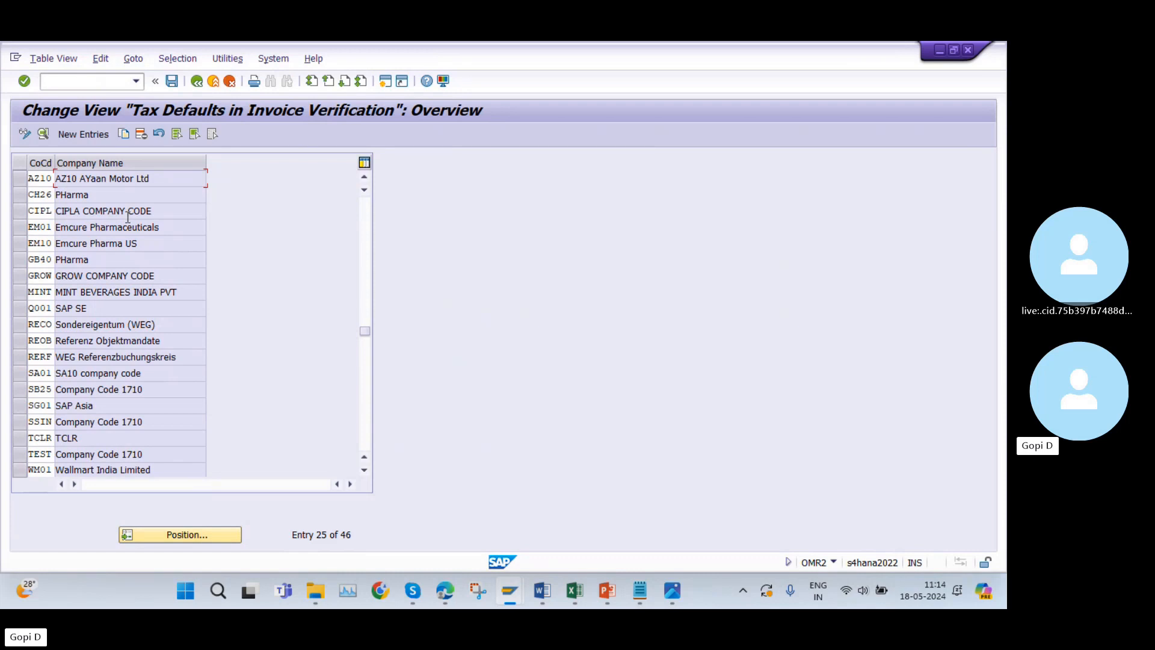
{"action": "scroll", "coordinate": [127, 216], "scroll_direction": "up", "scroll_amount": 1}
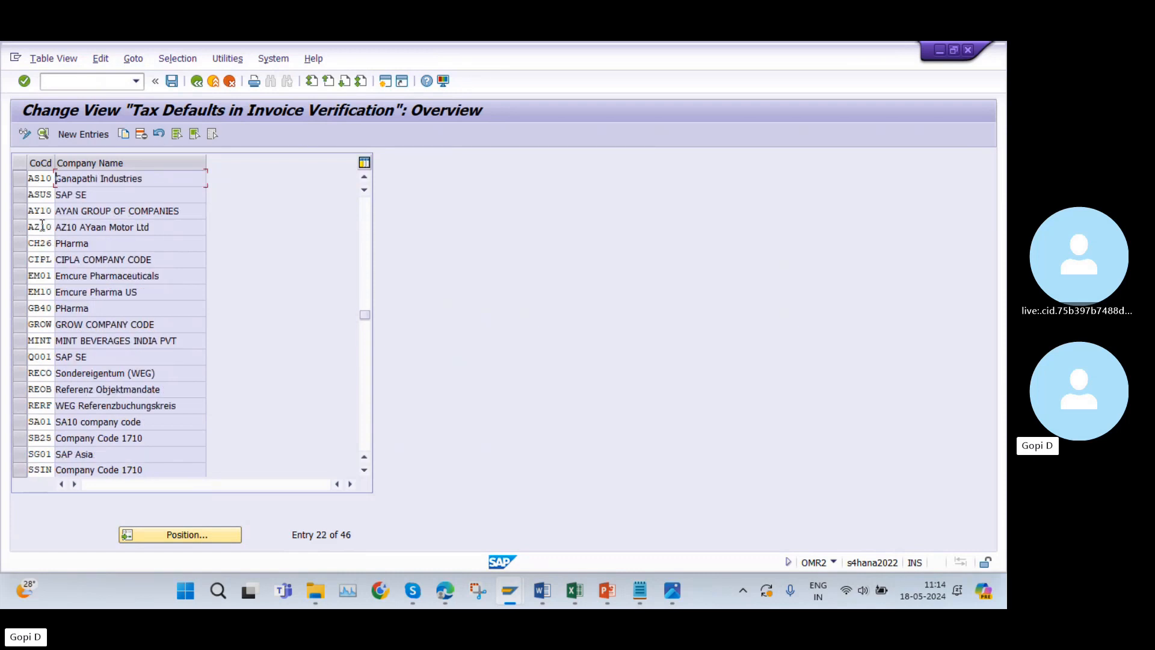
{"action": "left_click", "coordinate": [199, 84]}
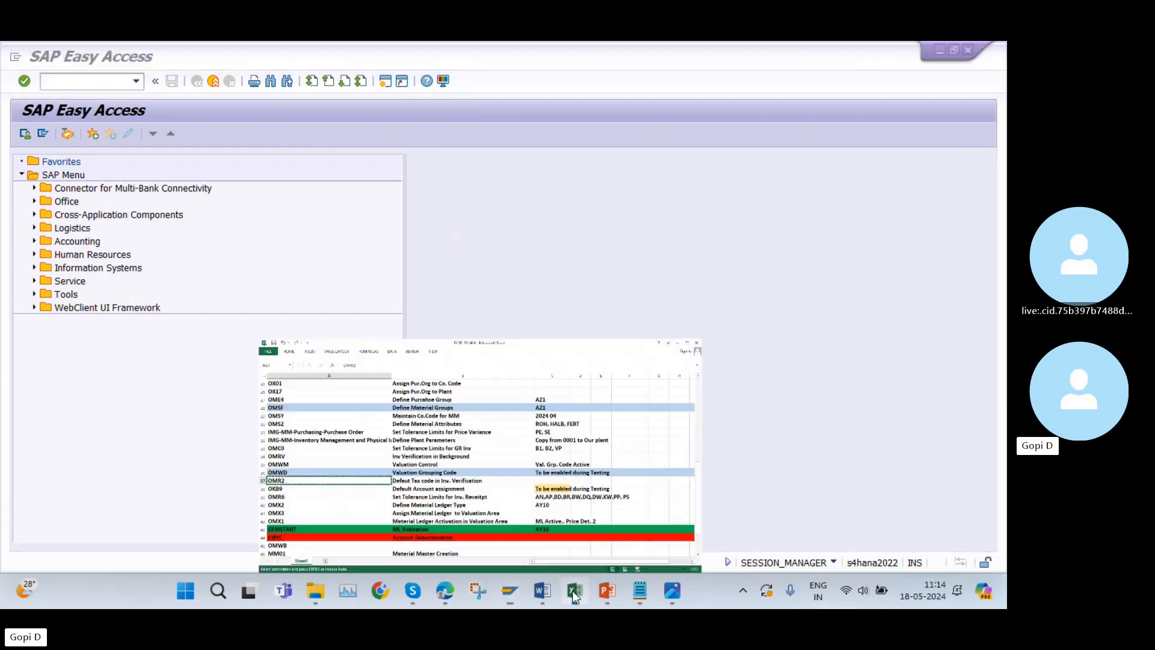
Copy transaction code OKB9 from cell A38 of the Excel list and open that transaction in SAP.
{"action": "left_click", "coordinate": [572, 590]}
{"action": "left_click", "coordinate": [53, 383]}
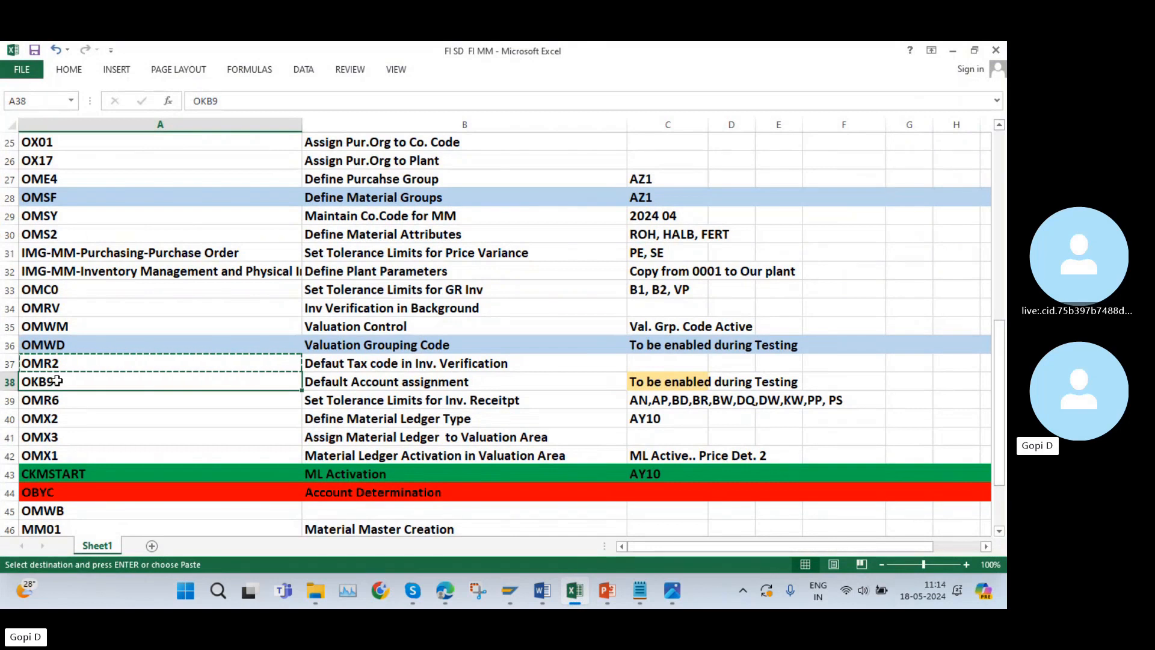
{"action": "key", "text": "ctrl+c"}
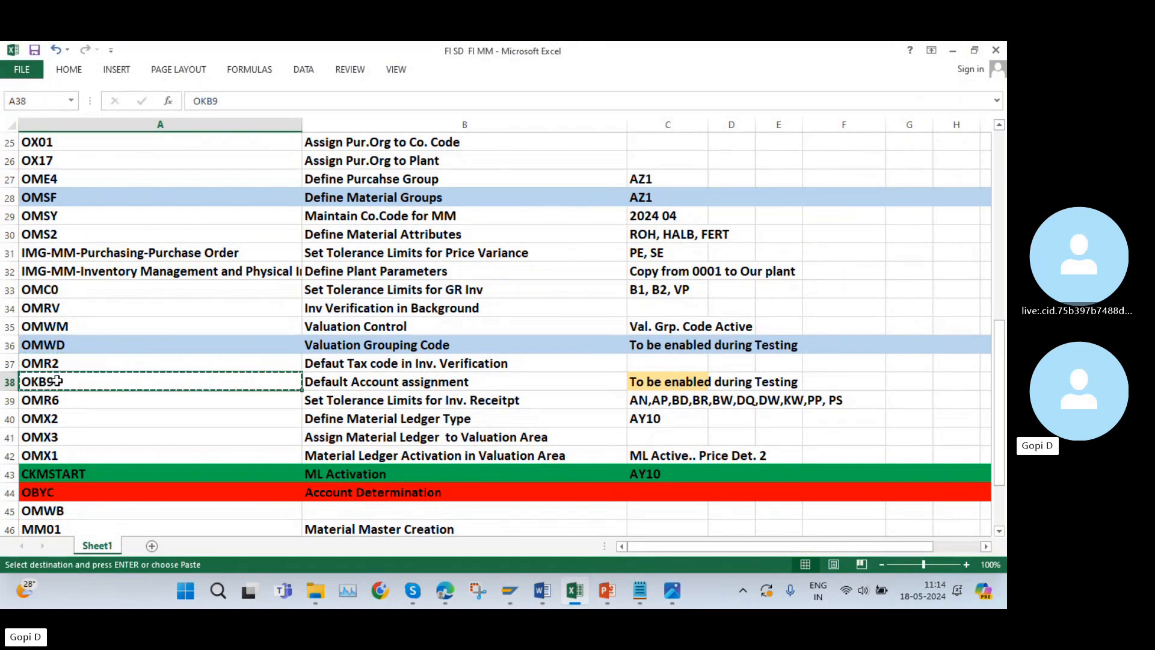
{"action": "left_click", "coordinate": [565, 593]}
{"action": "left_click", "coordinate": [91, 83]}
{"action": "key", "text": "ctrl+v"}
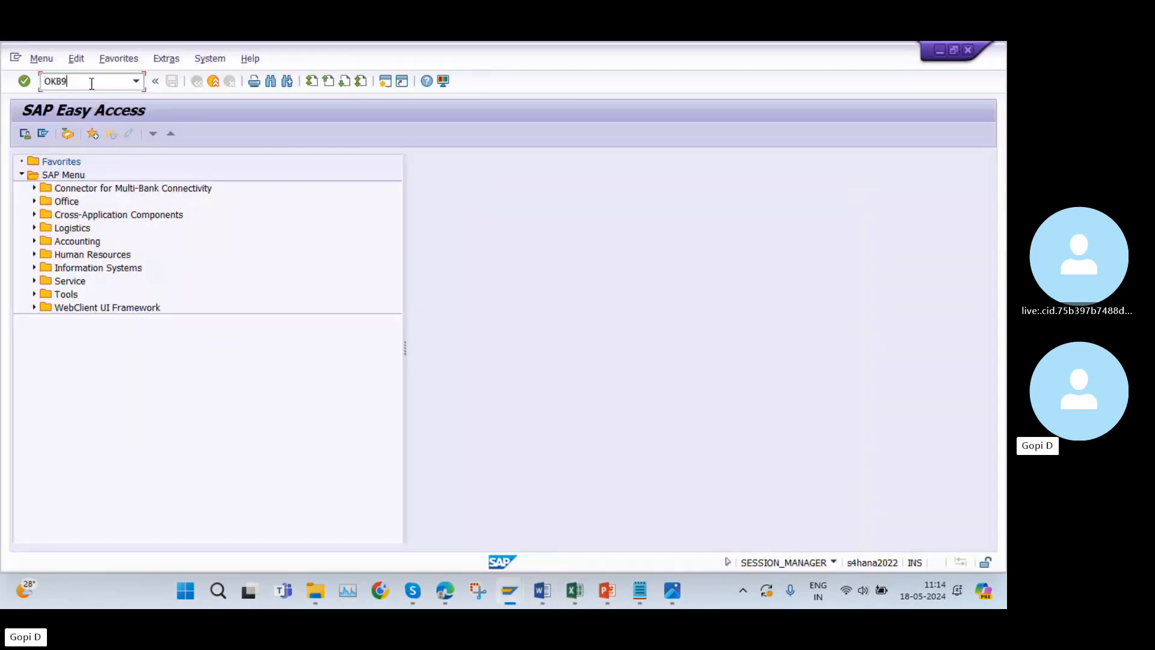
{"action": "key", "text": "Return"}
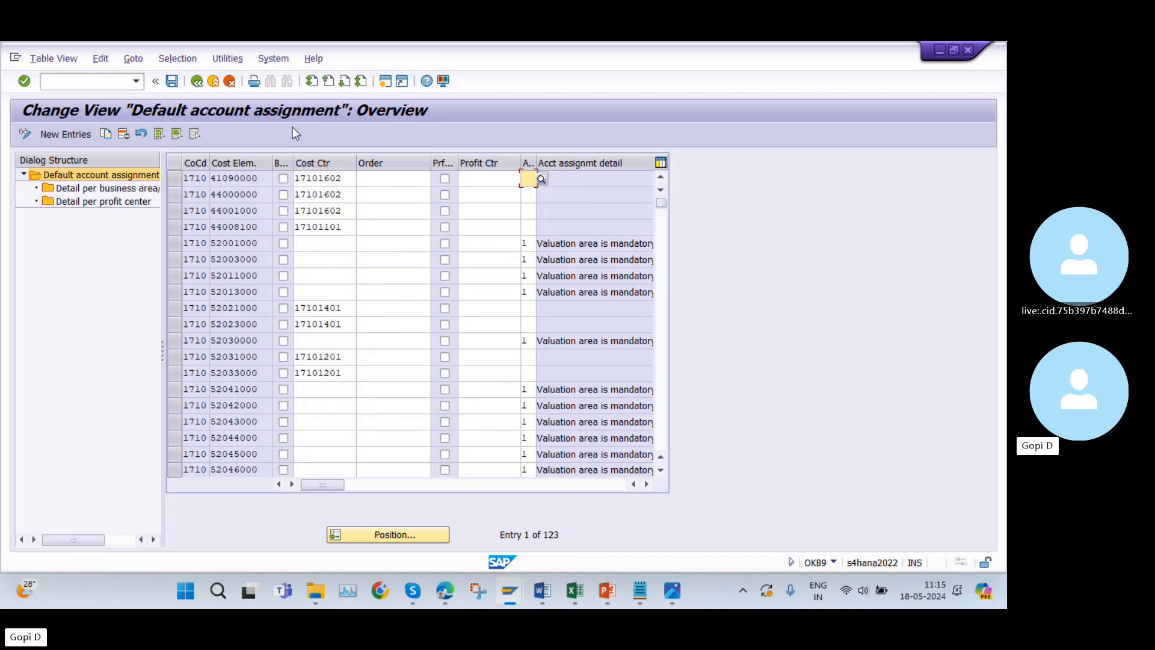
Search the default account assignment list for company code AZ10, check the neighbouring entries, and leave the view.
{"action": "left_click", "coordinate": [397, 535]}
{"action": "type", "text": "AZ"}
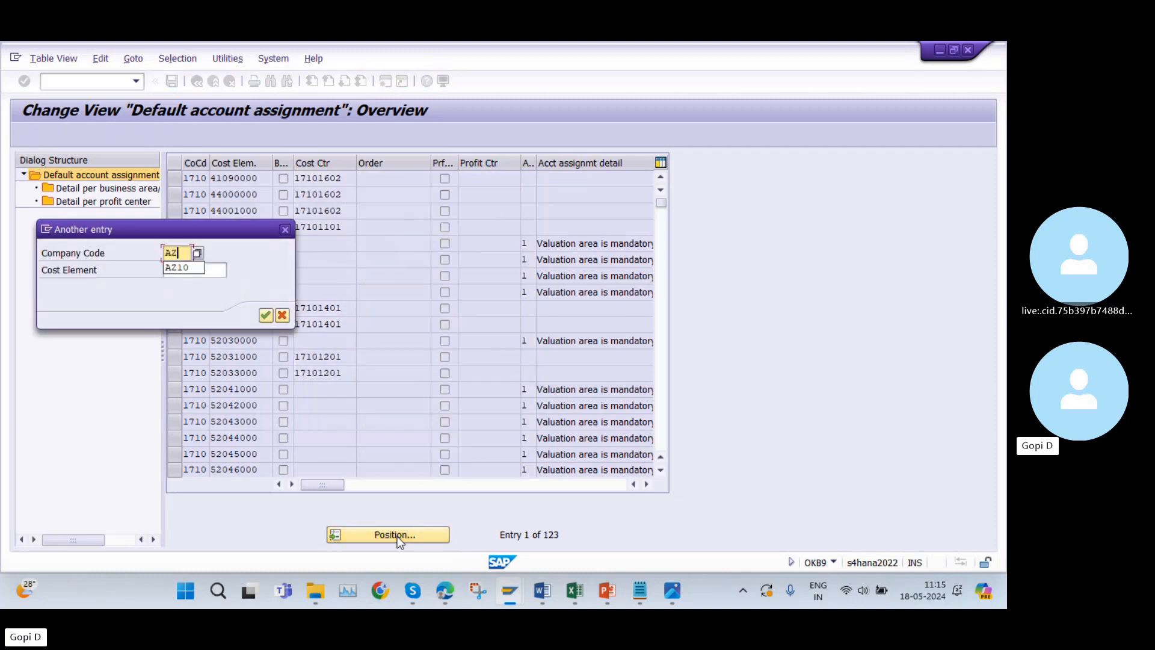
{"action": "type", "text": "10"}
{"action": "left_click", "coordinate": [265, 316]}
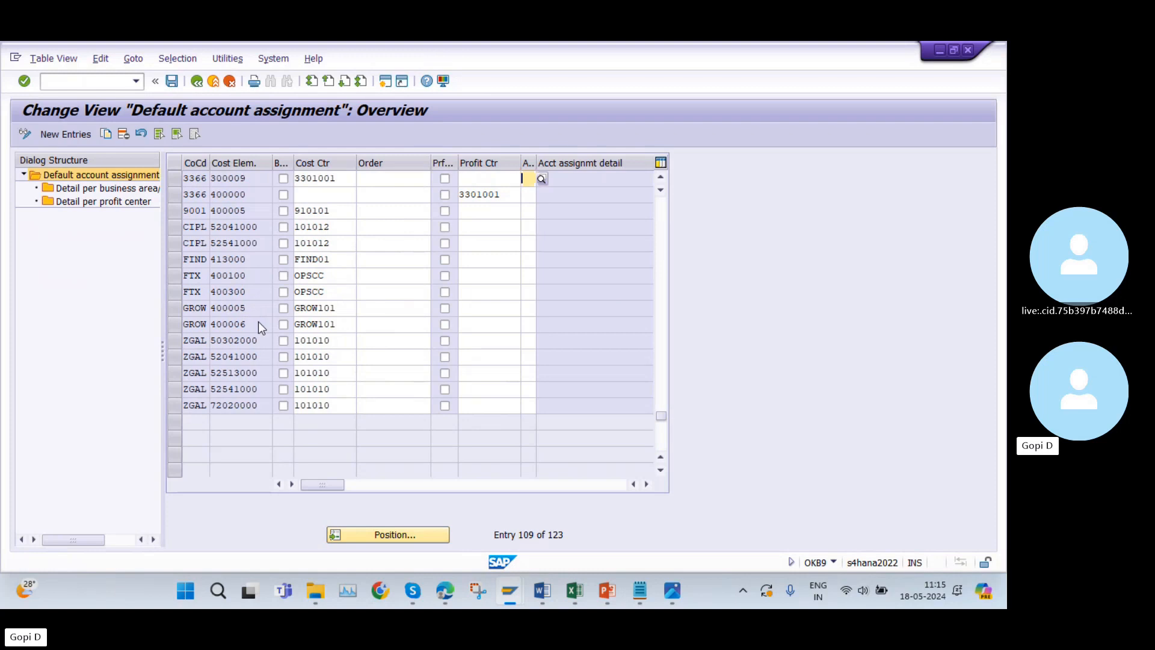
{"action": "scroll", "coordinate": [260, 324], "scroll_direction": "up", "scroll_amount": 2}
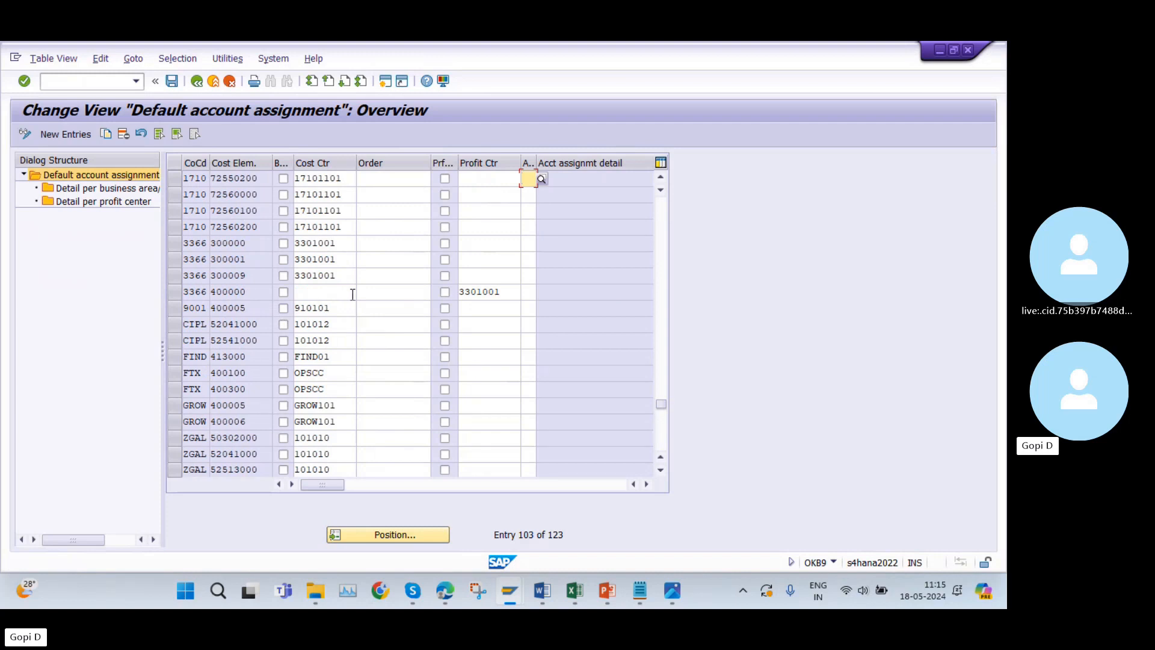
{"action": "left_click", "coordinate": [198, 83]}
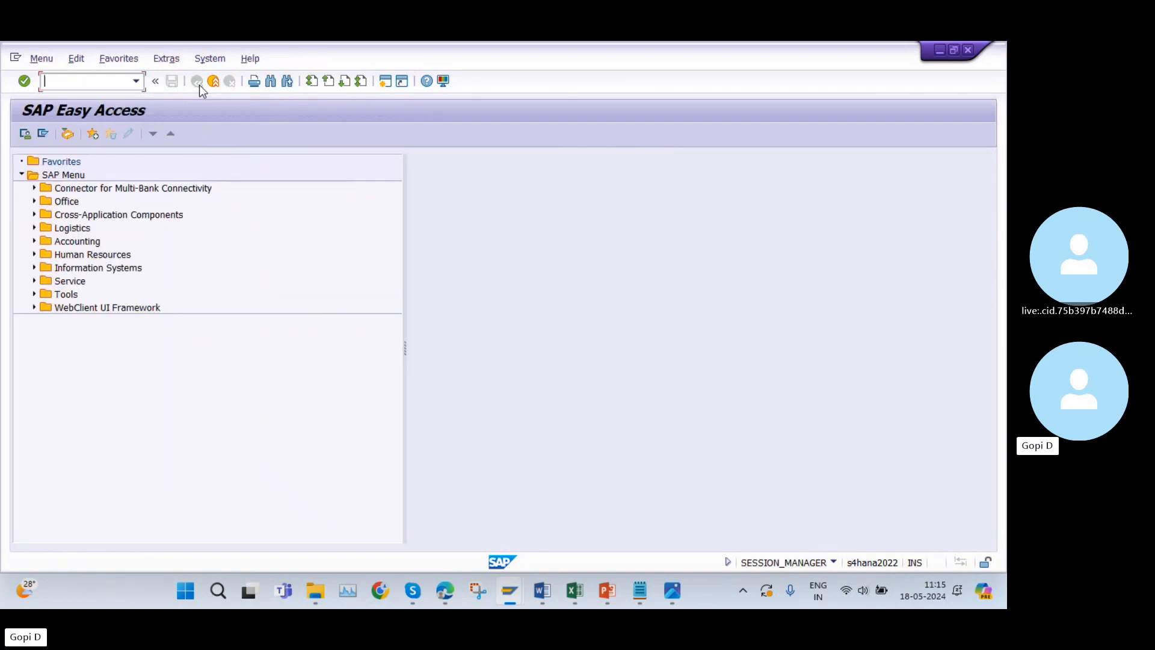
Copy transaction code OMR6 from cell A39 of the Excel list and open that transaction in SAP.
{"action": "left_click", "coordinate": [575, 589]}
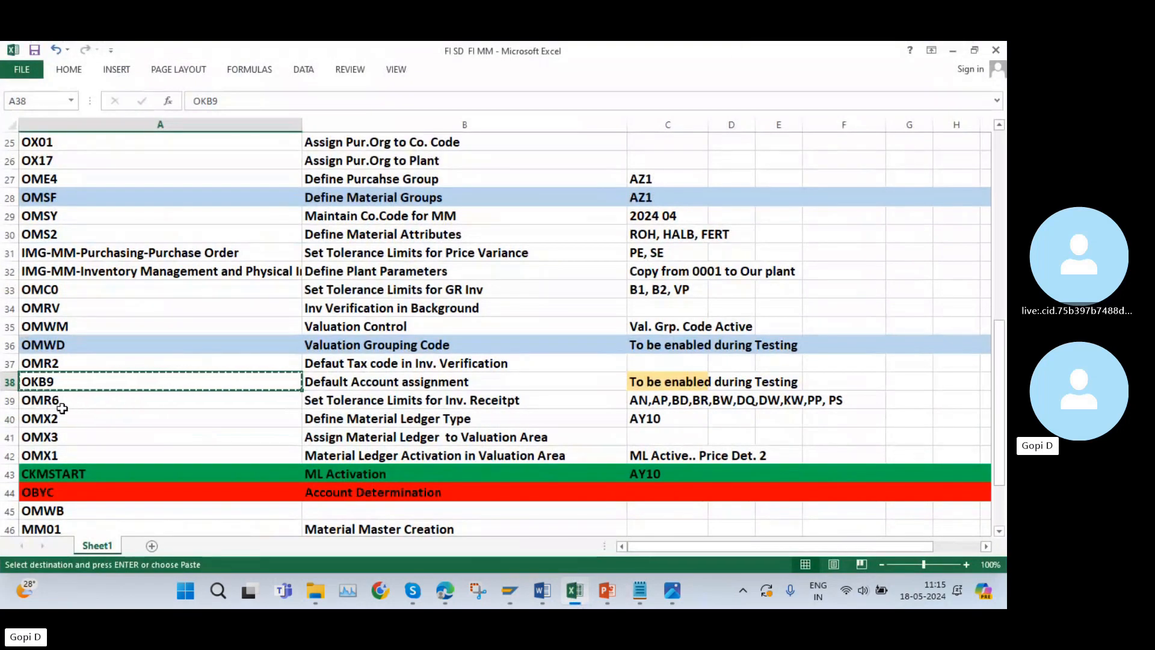
{"action": "left_click", "coordinate": [62, 407]}
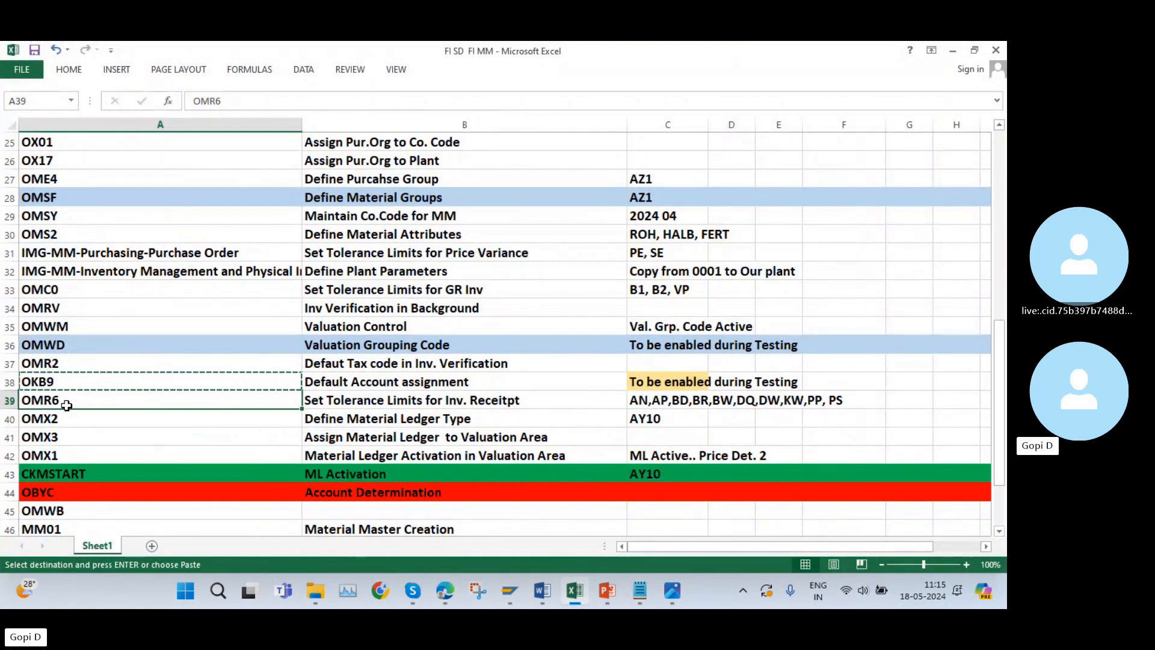
{"action": "key", "text": "ctrl+c"}
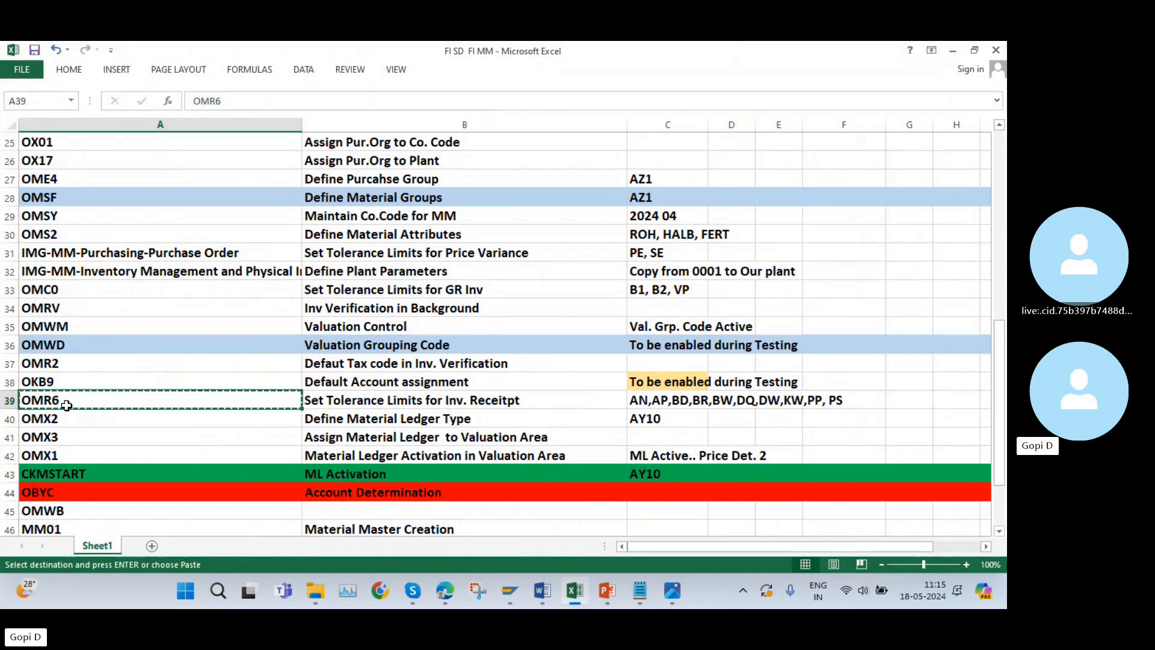
{"action": "left_click", "coordinate": [568, 590]}
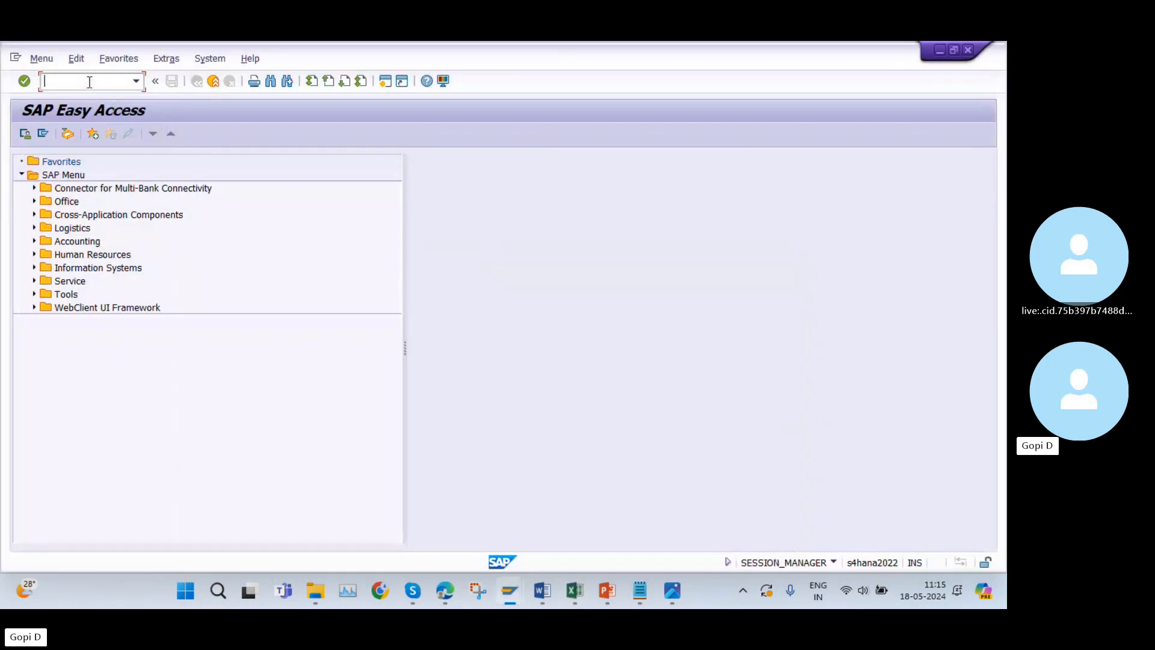
{"action": "key", "text": "ctrl+v"}
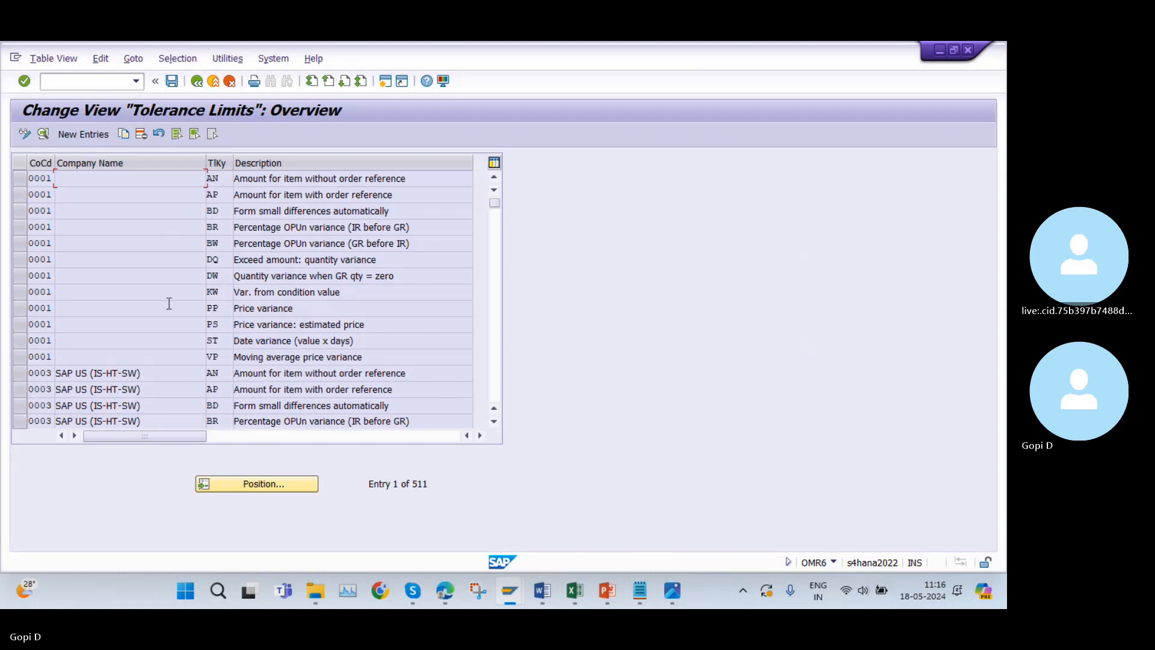
Look up company code AZ10 in the tolerance limits list and mark its first and last entries, AN and VP.
{"action": "left_click", "coordinate": [254, 484]}
{"action": "type", "text": "AZ10"}
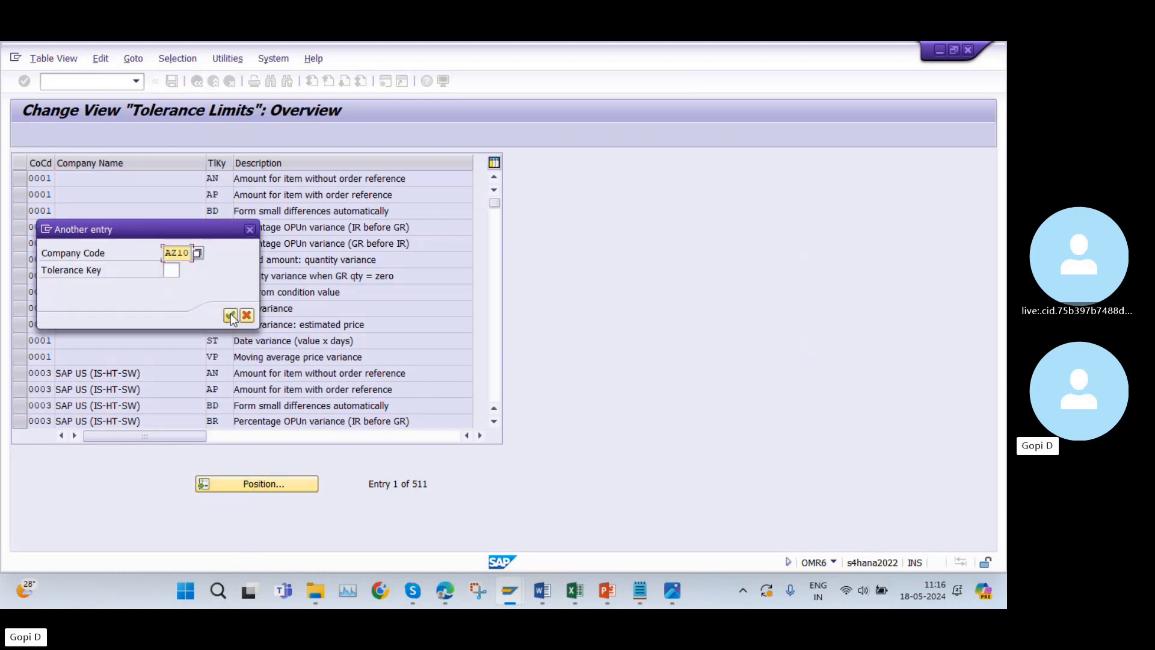
{"action": "left_click", "coordinate": [230, 315]}
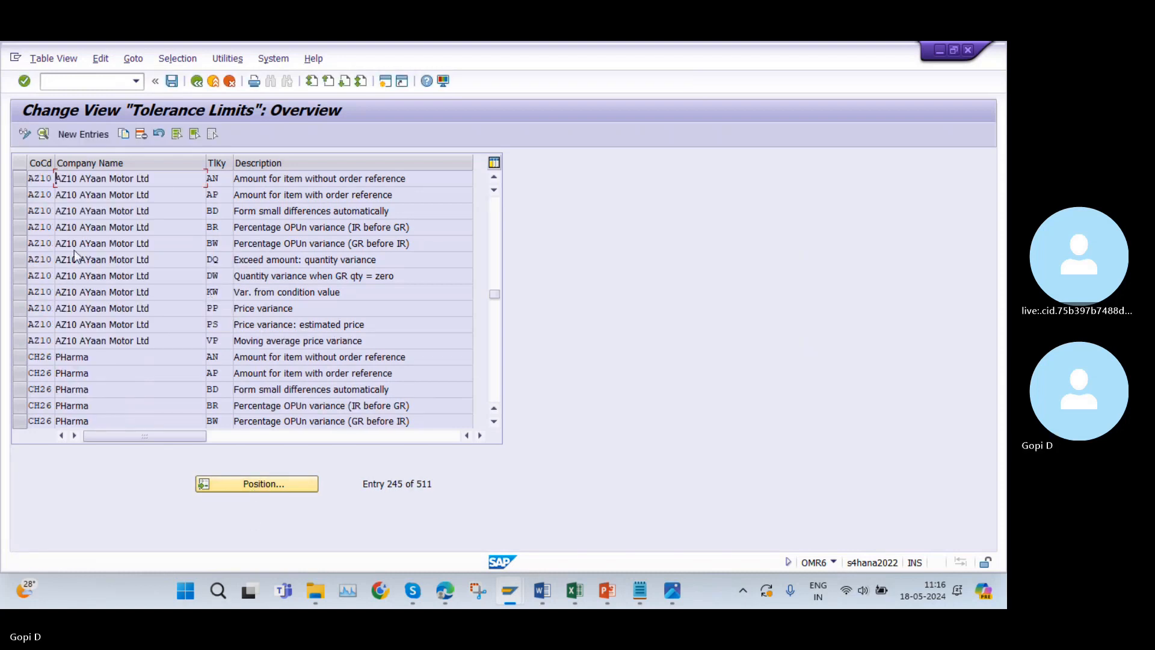
{"action": "left_click", "coordinate": [20, 341]}
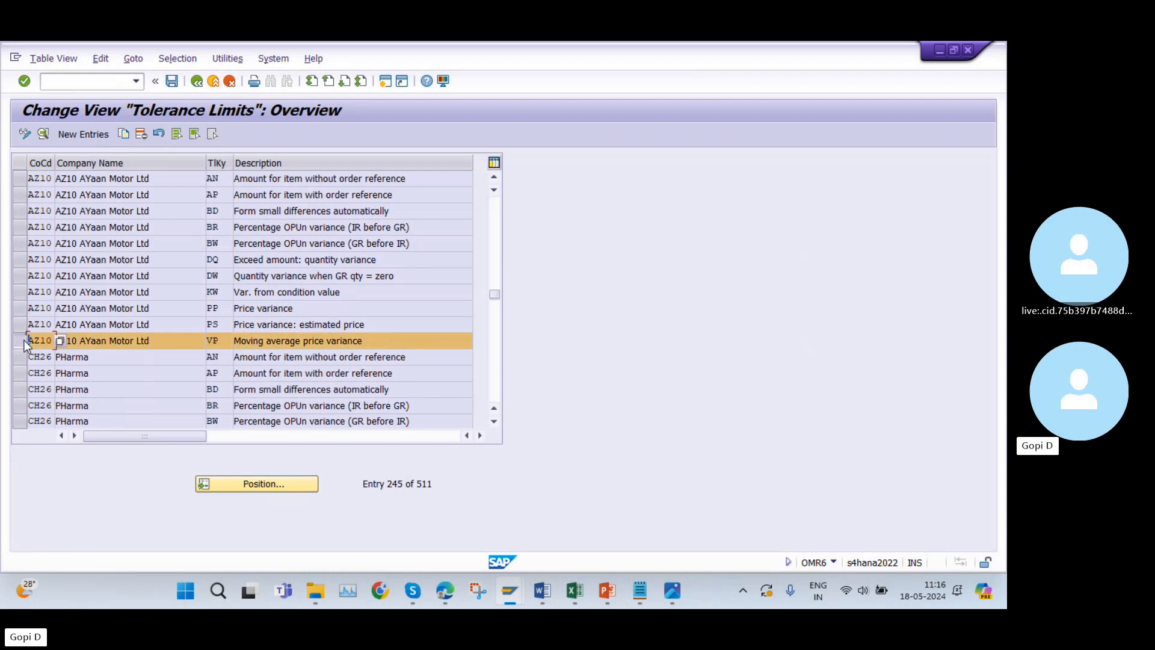
{"action": "left_click", "coordinate": [18, 179]}
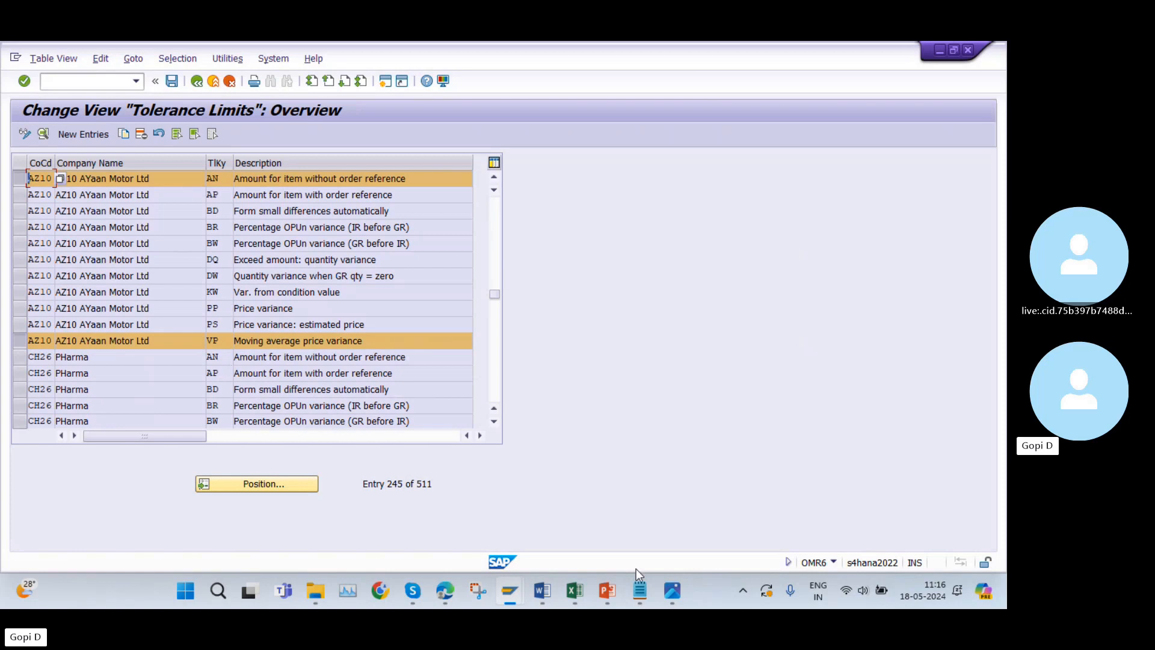
Compare the tolerance keys noted for OMR6 in cell C39 of the Excel list with the AZ10 entries in SAP.
{"action": "left_click", "coordinate": [580, 481]}
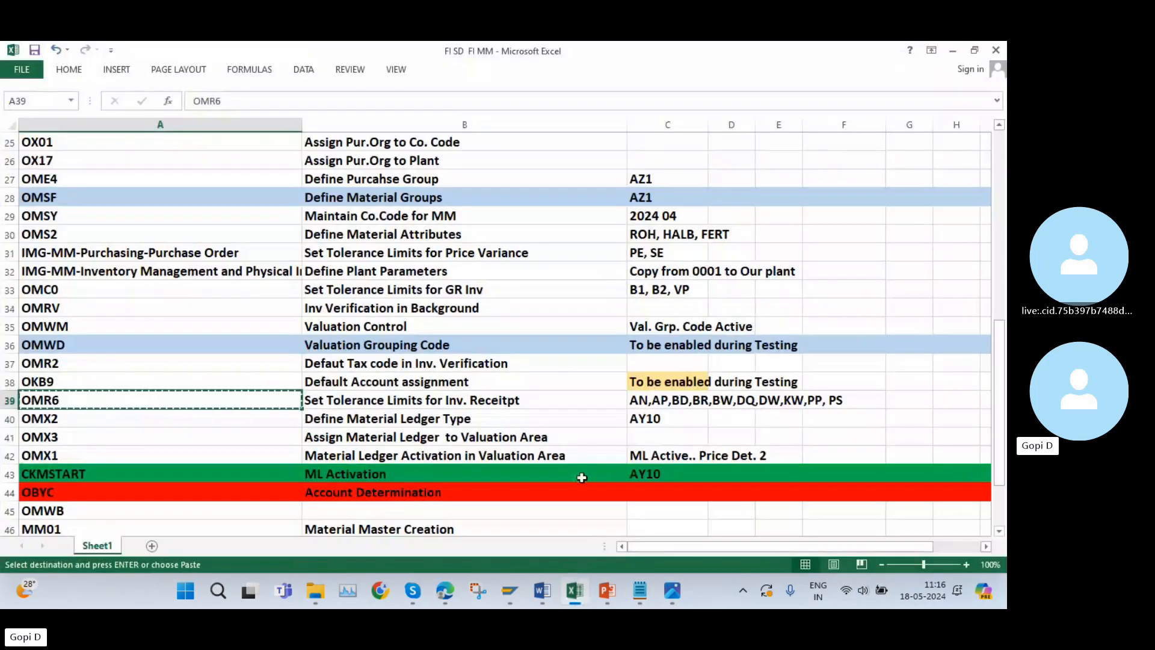
{"action": "left_click_drag", "start_coordinate": [638, 401], "coordinate": [842, 403]}
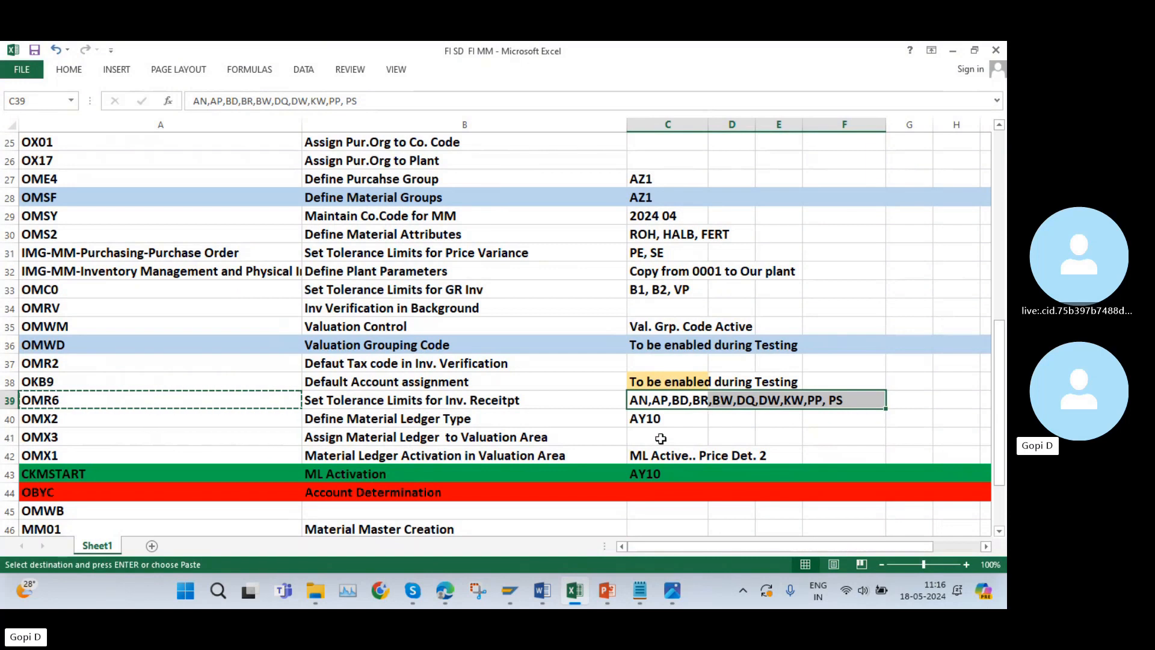
{"action": "left_click", "coordinate": [571, 598]}
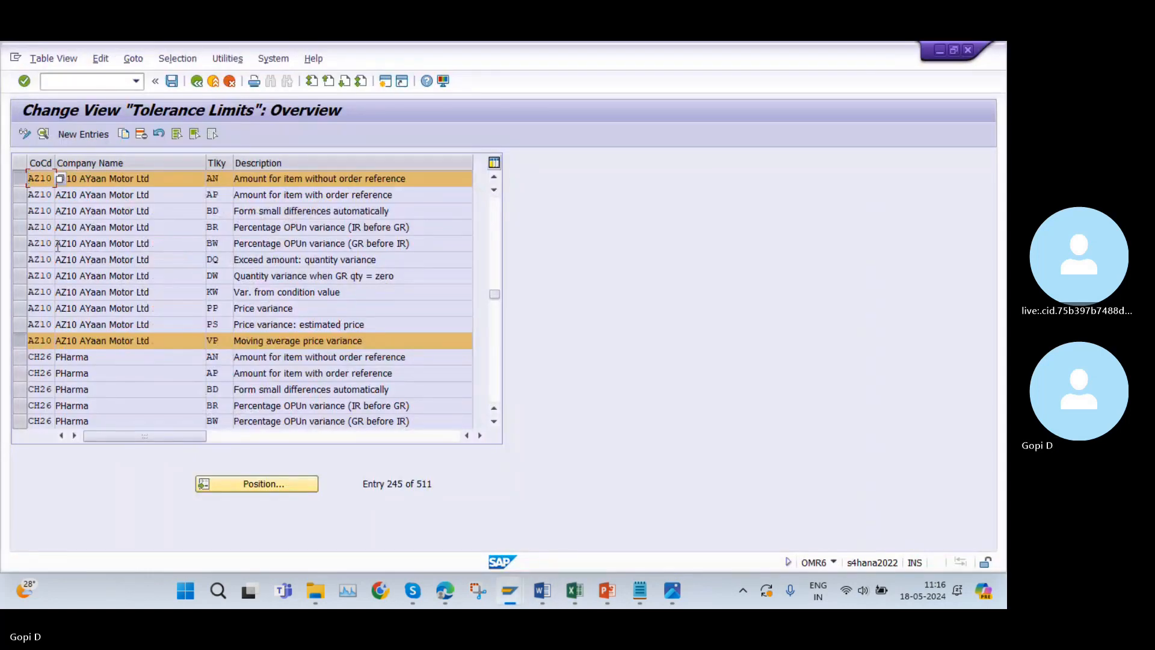
{"action": "left_click", "coordinate": [20, 179]}
{"action": "left_click", "coordinate": [23, 342]}
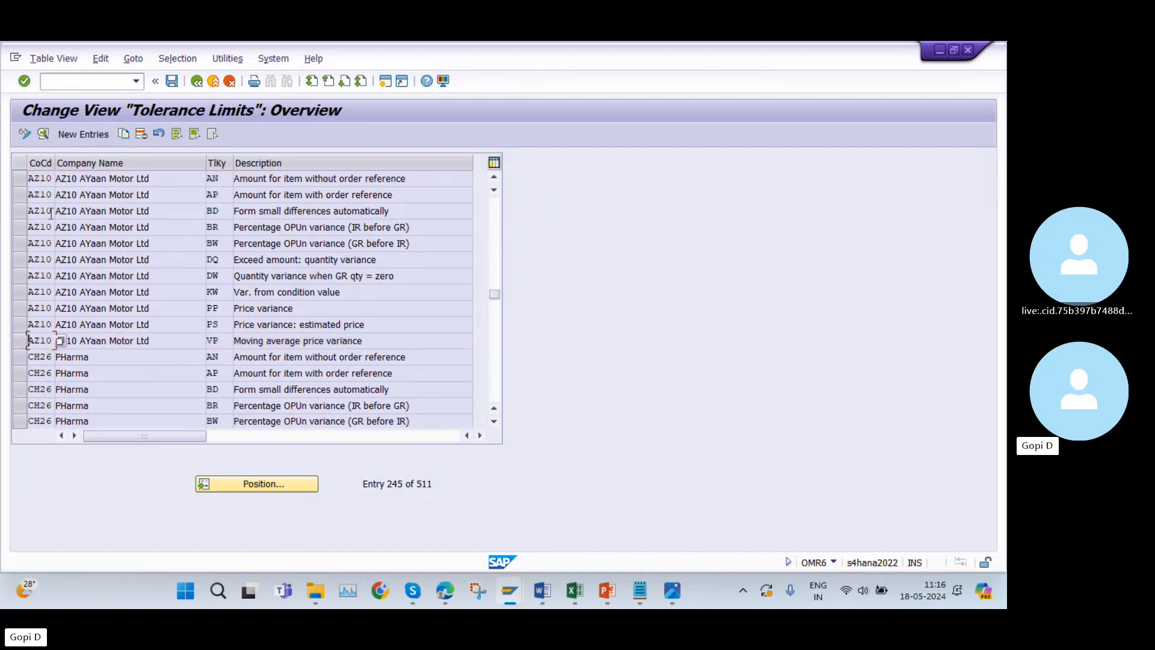
{"action": "left_click", "coordinate": [20, 180]}
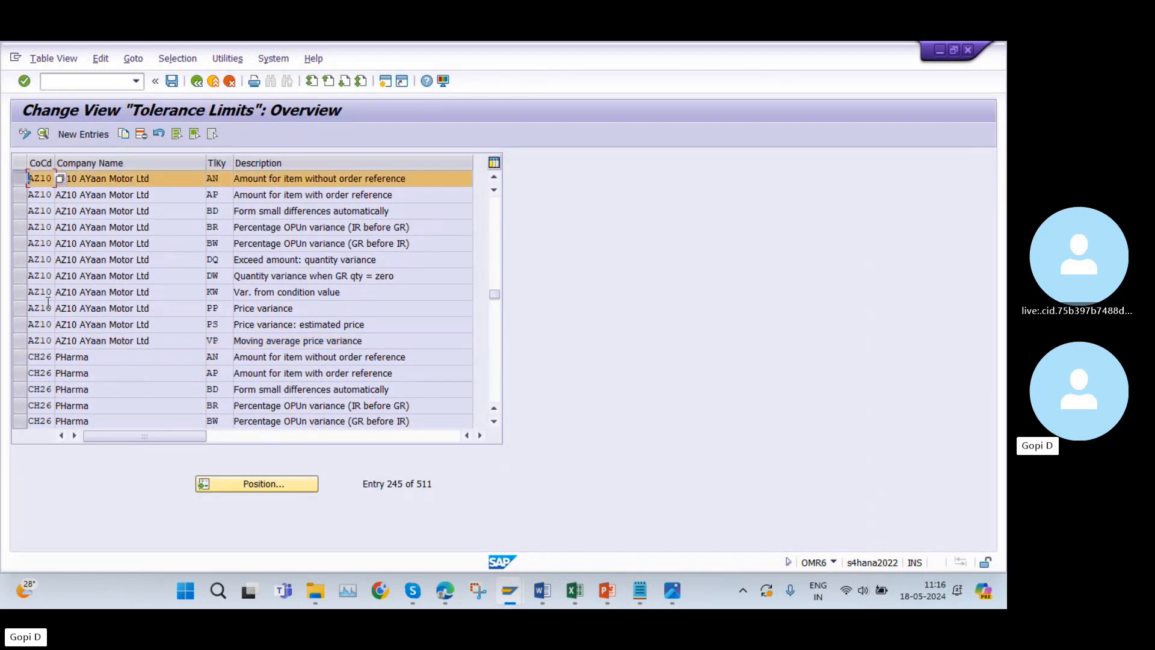
{"action": "left_click", "coordinate": [19, 341]}
{"action": "left_click", "coordinate": [28, 178]}
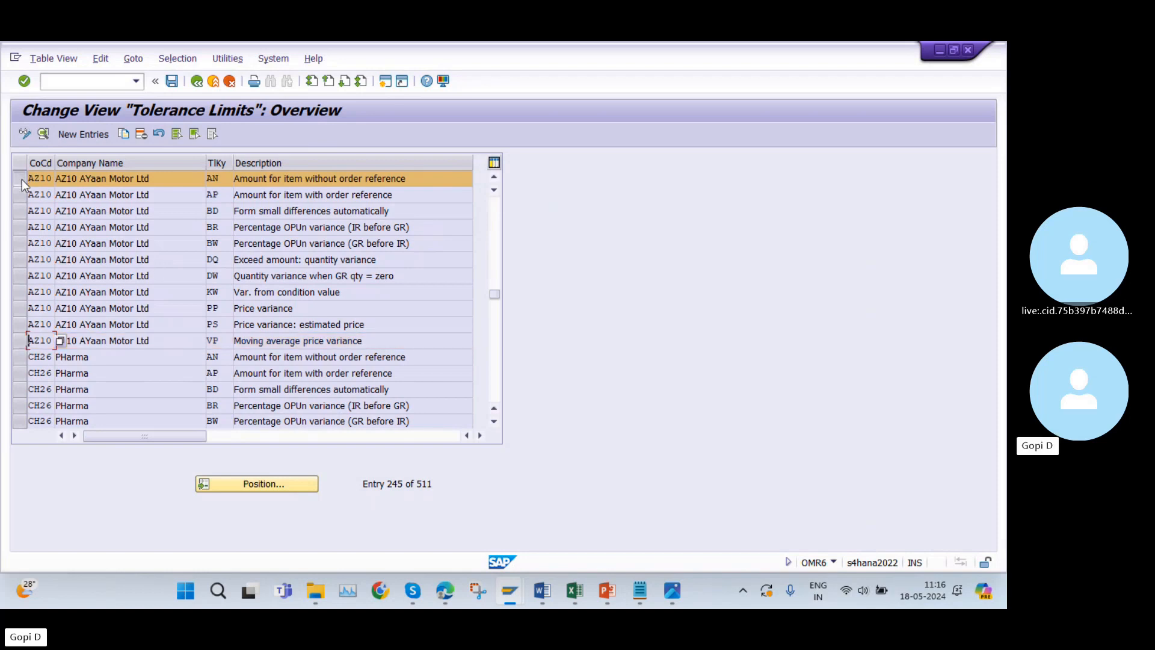
Copy transaction code OMX2 from cell A40 of the Excel list and open that transaction in SAP.
{"action": "left_click", "coordinate": [569, 587]}
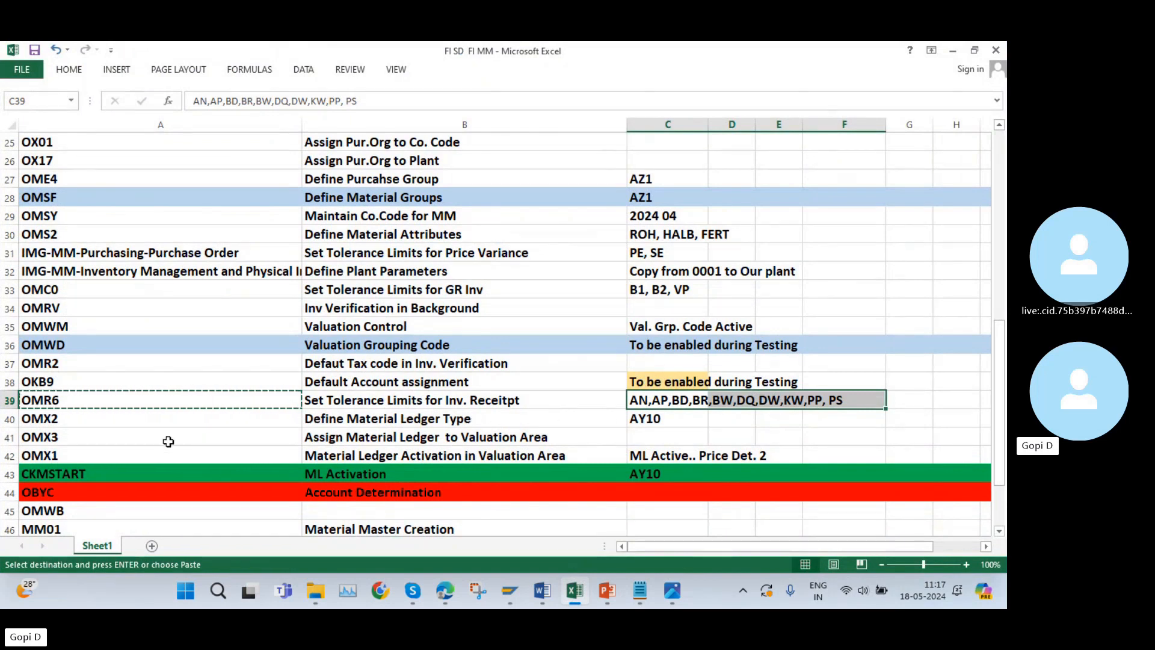
{"action": "left_click", "coordinate": [52, 423]}
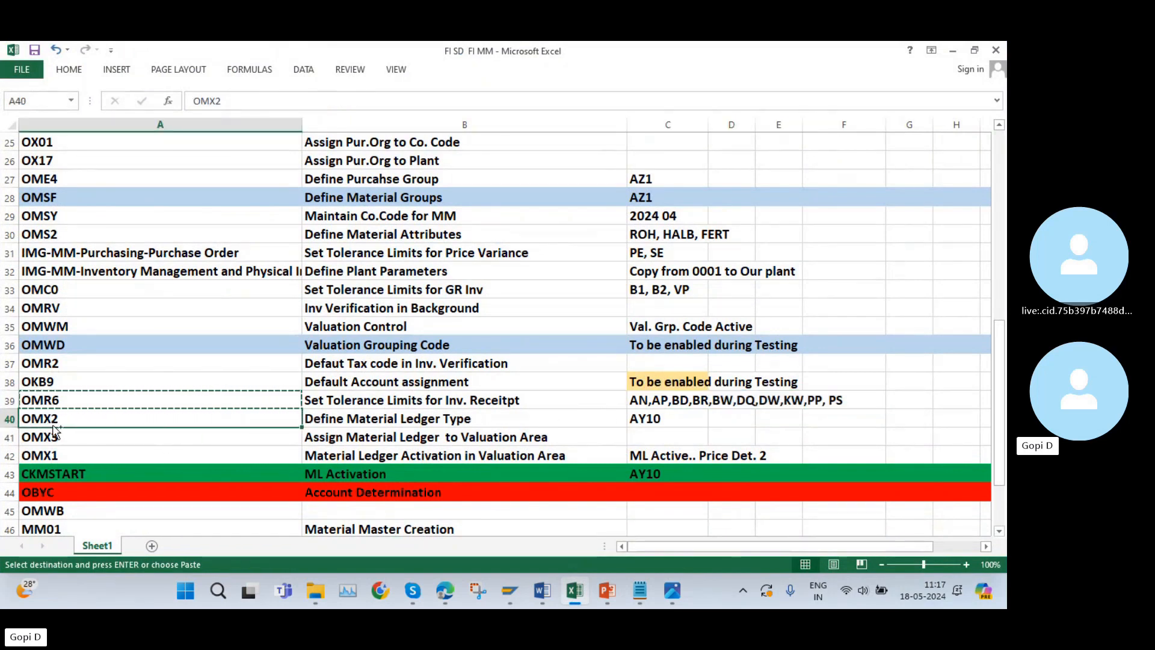
{"action": "key", "text": "ctrl+c"}
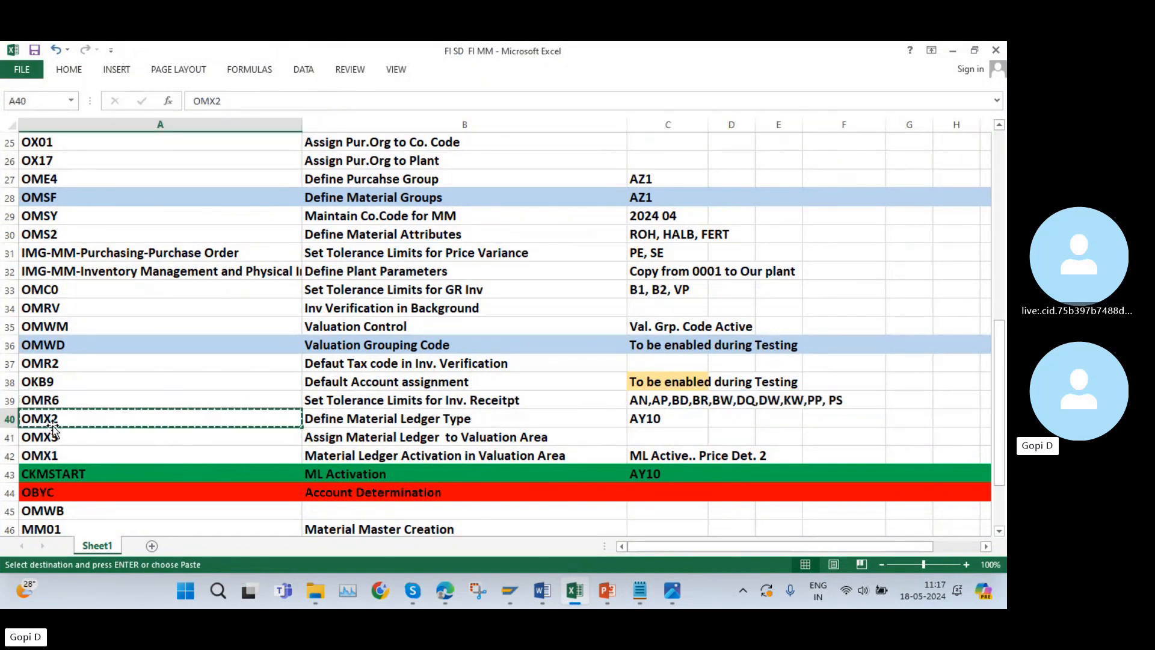
{"action": "left_click", "coordinate": [572, 593]}
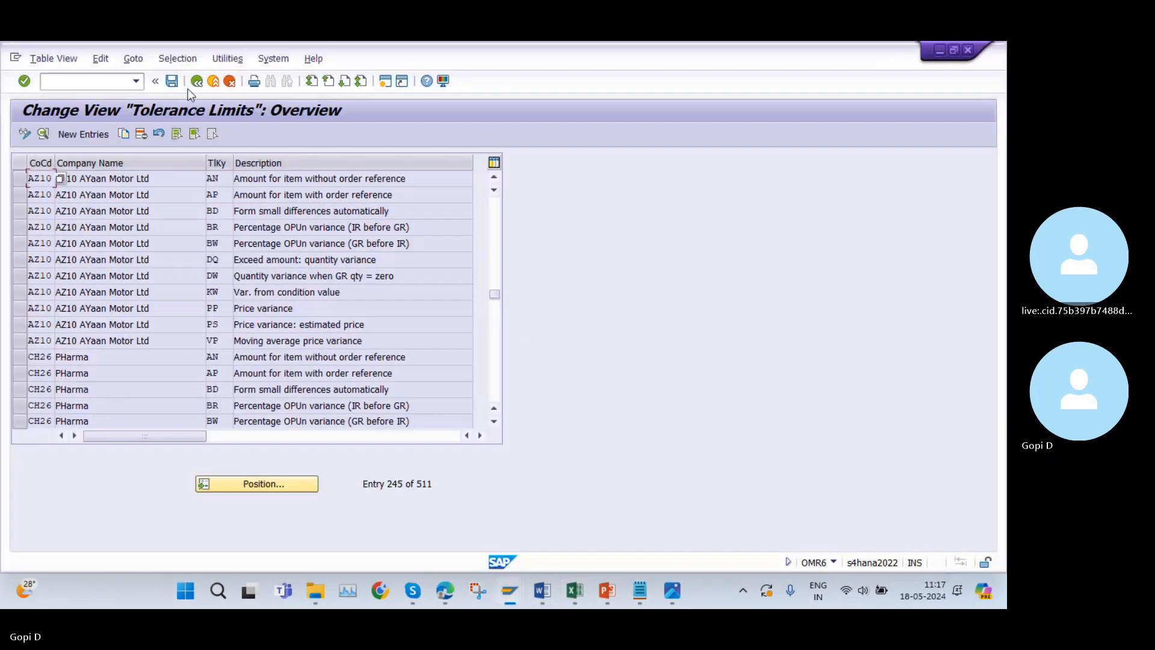
{"action": "left_click", "coordinate": [191, 83]}
{"action": "key", "text": "ctrl+v"}
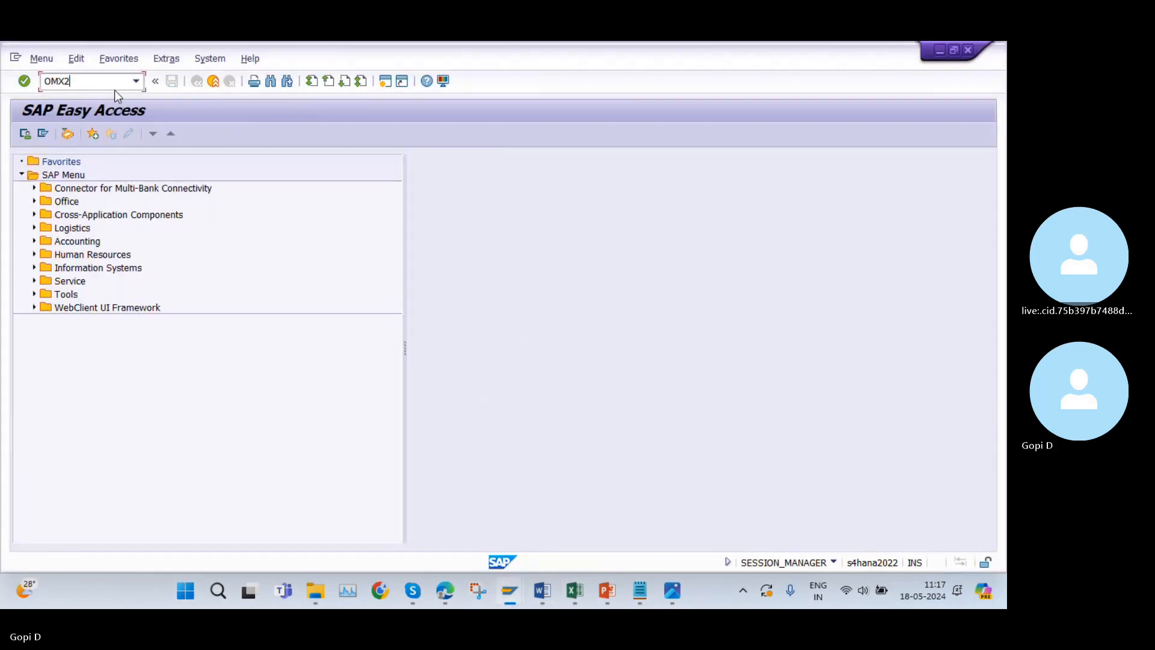
{"action": "key", "text": "Return"}
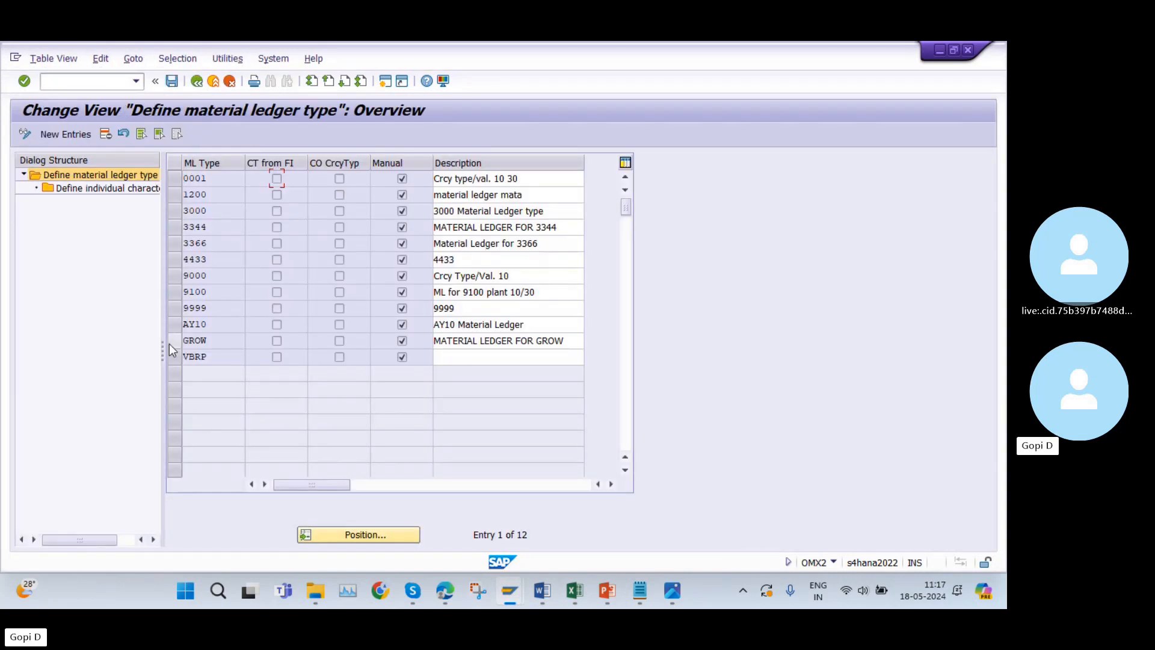
Create material ledger type AZ10 with the description "AZ10 Material Ledger" and save it under the proposed customizing request.
{"action": "left_click", "coordinate": [175, 326]}
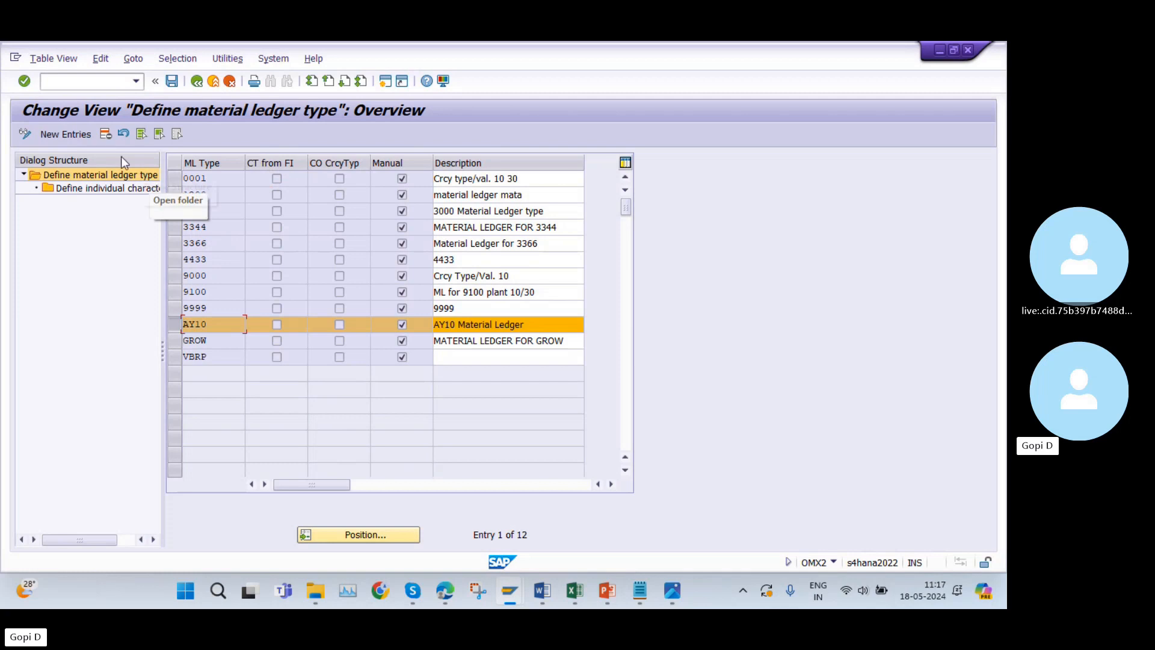
{"action": "left_click", "coordinate": [178, 325]}
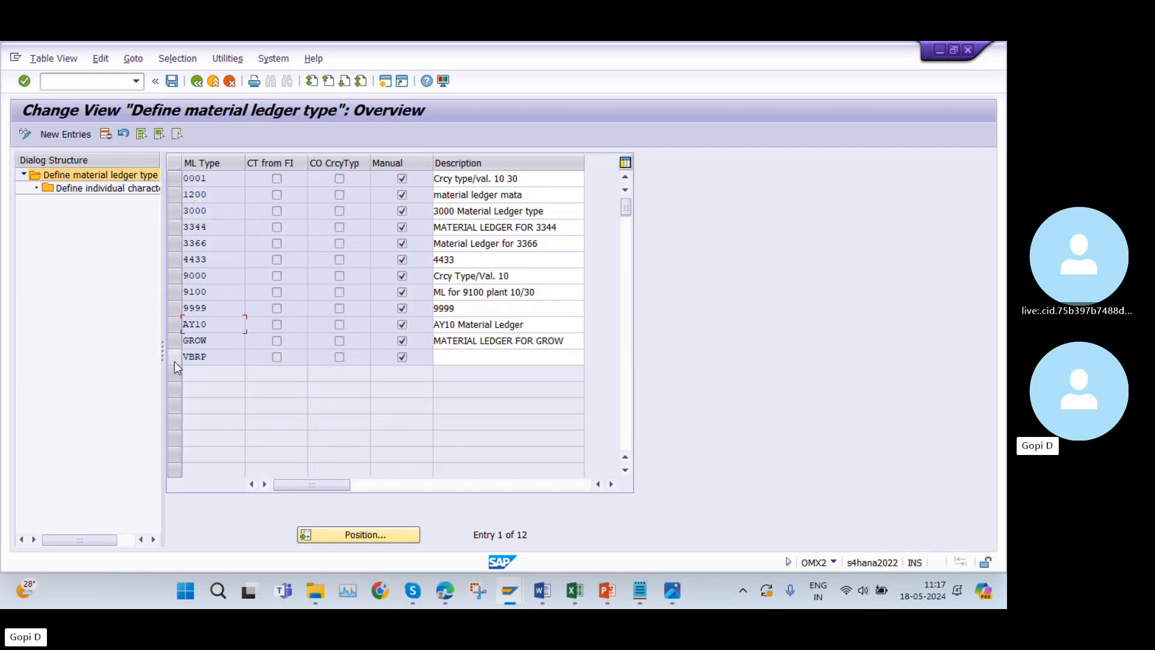
{"action": "left_click", "coordinate": [64, 135]}
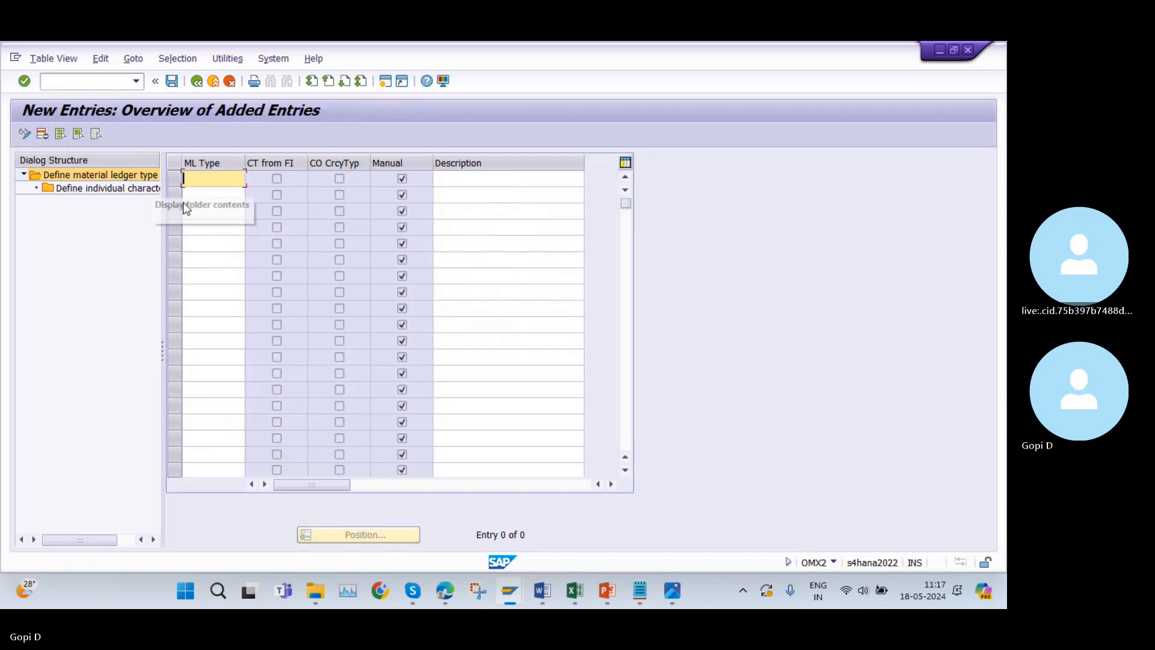
{"action": "type", "text": "AZ1"}
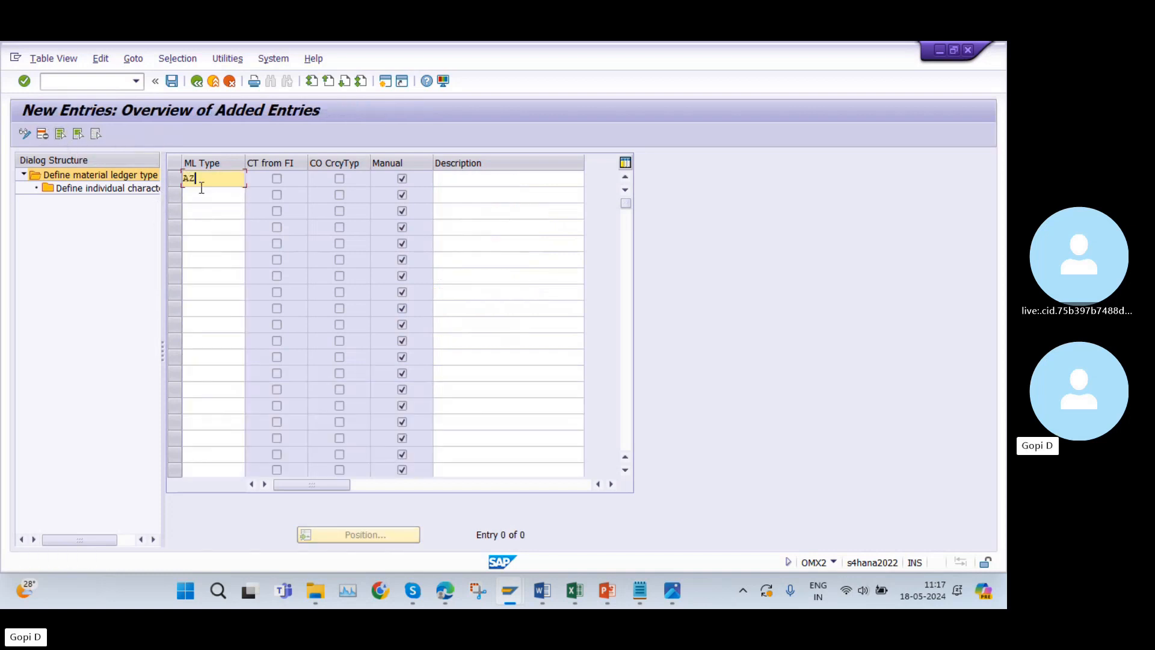
{"action": "type", "text": "0"}
{"action": "left_click", "coordinate": [522, 178]}
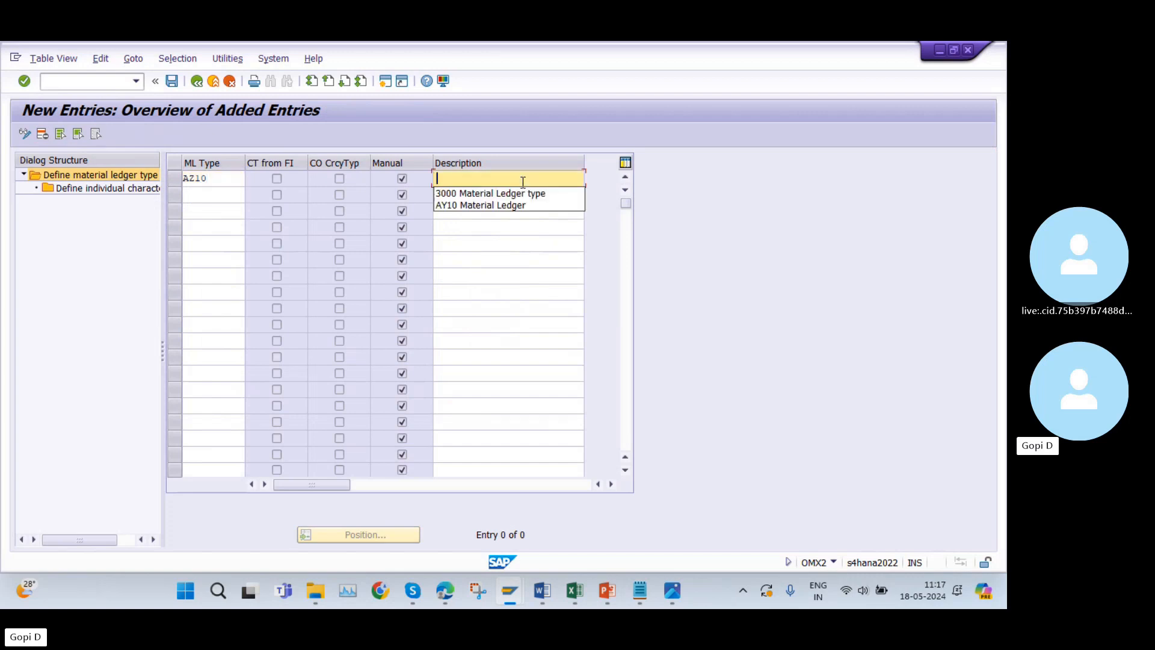
{"action": "left_click", "coordinate": [513, 204]}
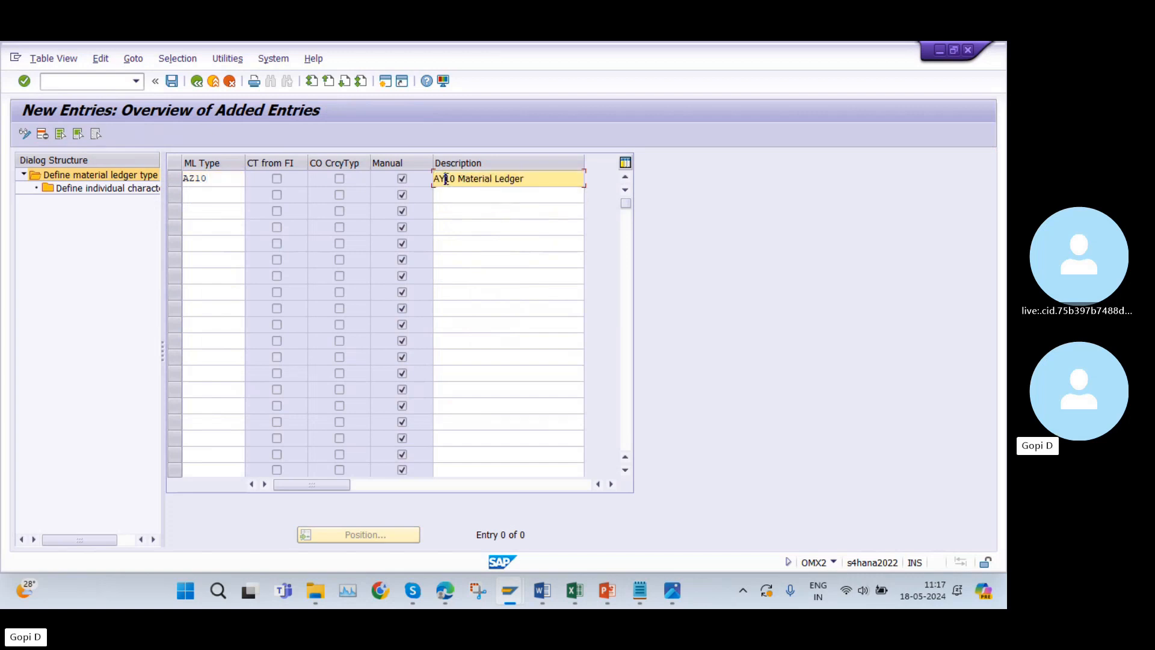
{"action": "key", "text": "BackSpace"}
{"action": "type", "text": "Z"}
{"action": "left_click", "coordinate": [172, 83]}
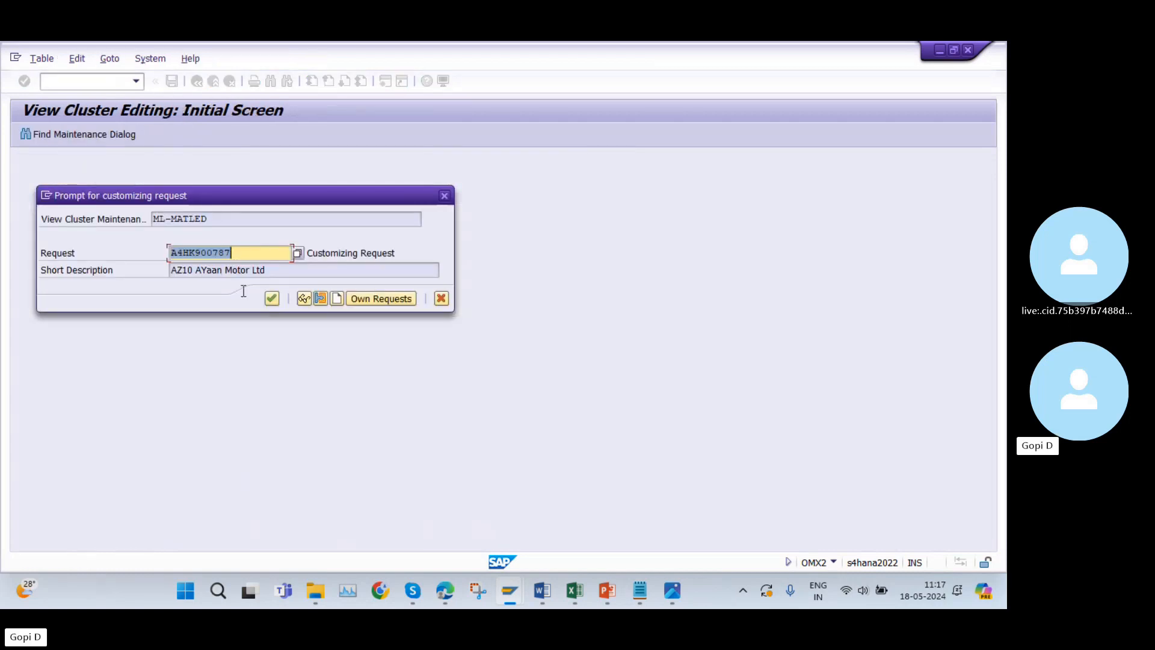
{"action": "left_click", "coordinate": [273, 299]}
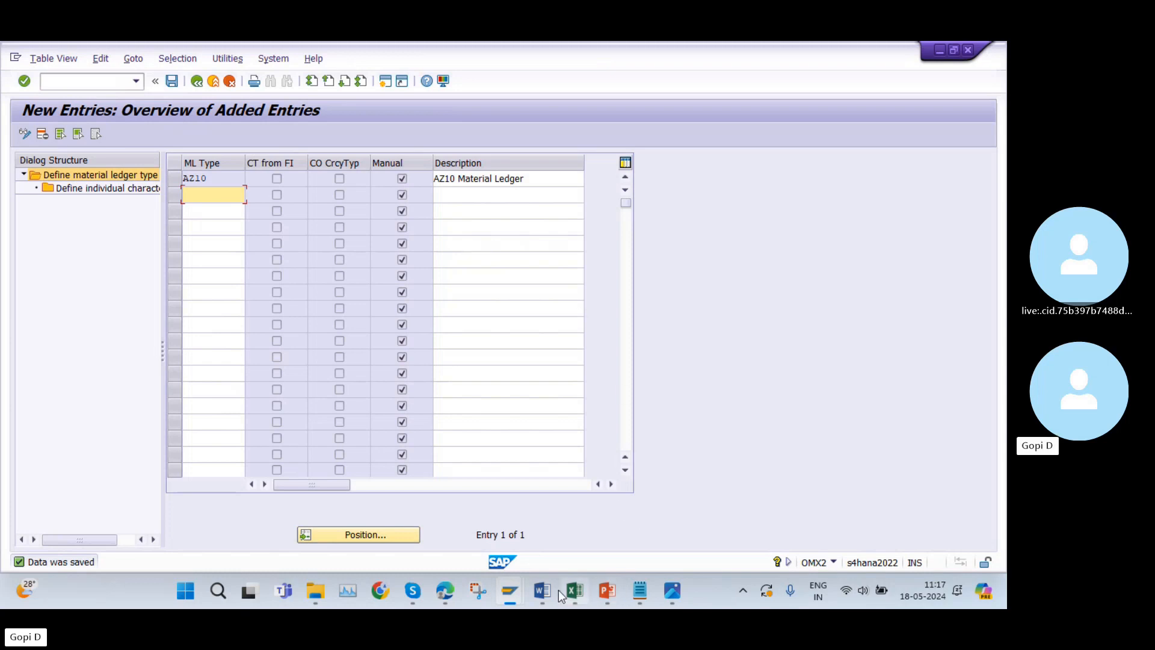
In the Excel list, change the material ledger type noted for OMX2 in cell C40 to AZ10.
{"action": "left_click", "coordinate": [574, 591]}
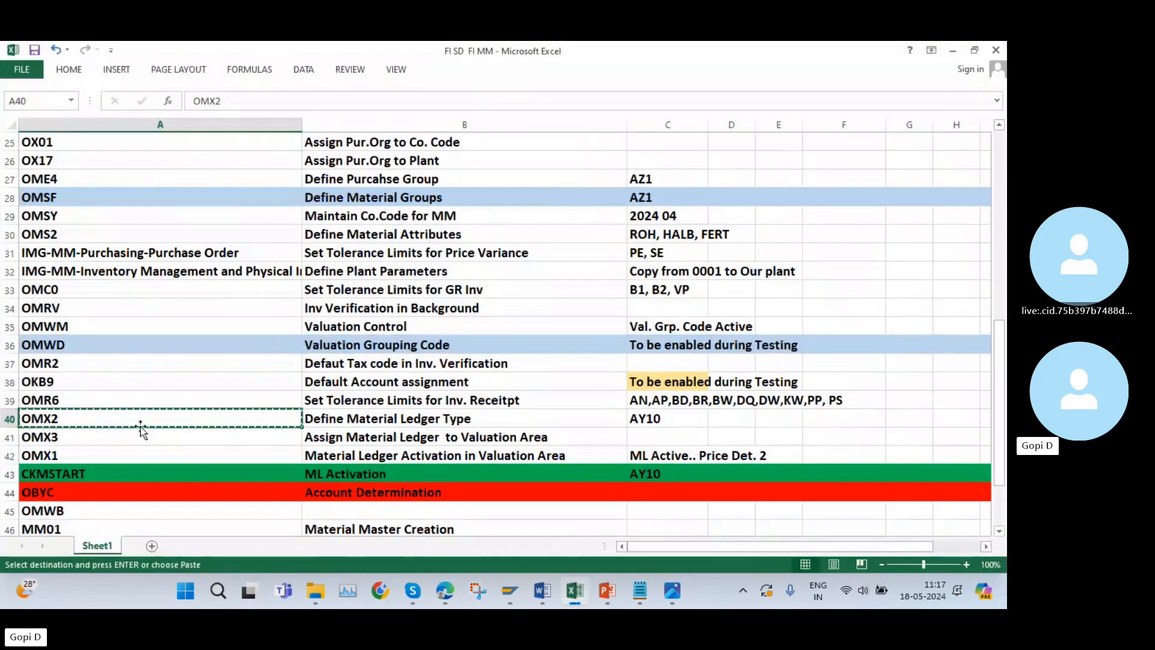
{"action": "scroll", "coordinate": [140, 428], "scroll_direction": "down", "scroll_amount": 1}
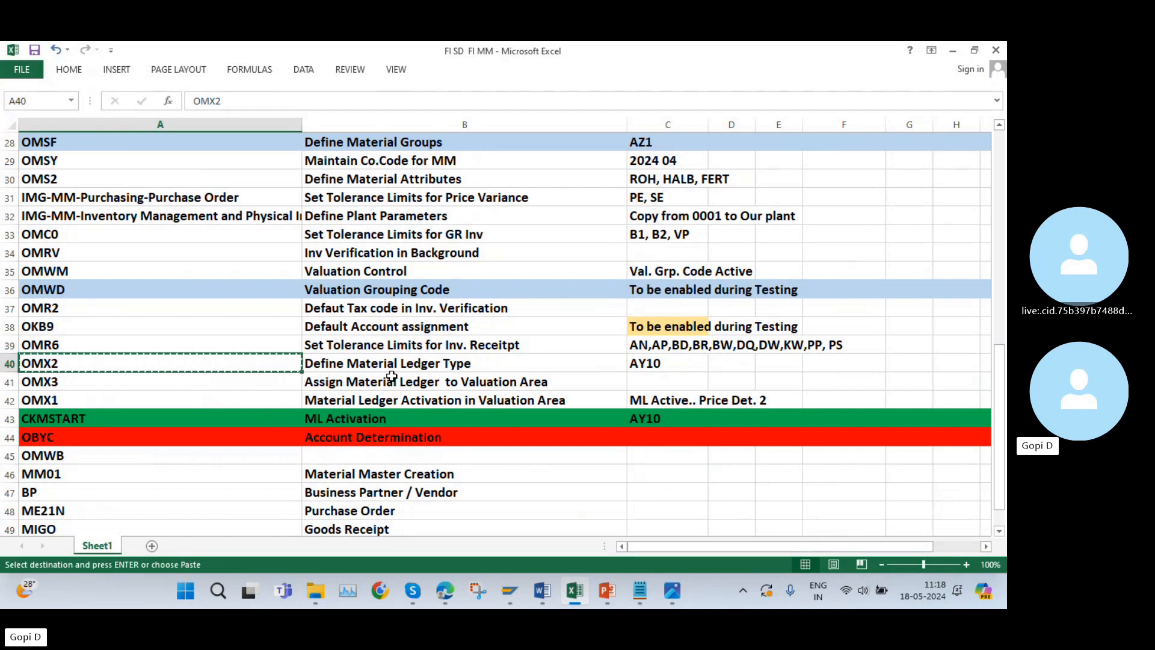
{"action": "double_click", "coordinate": [650, 368]}
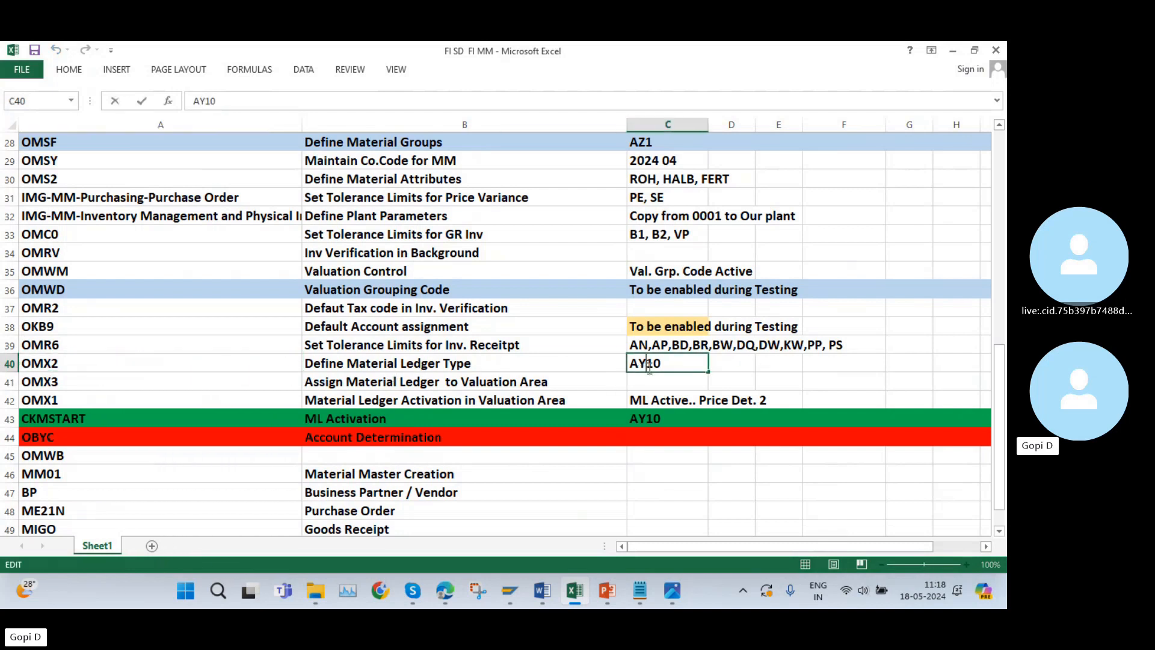
{"action": "key", "text": "BackSpace"}
{"action": "type", "text": "Z"}
{"action": "left_click", "coordinate": [573, 384]}
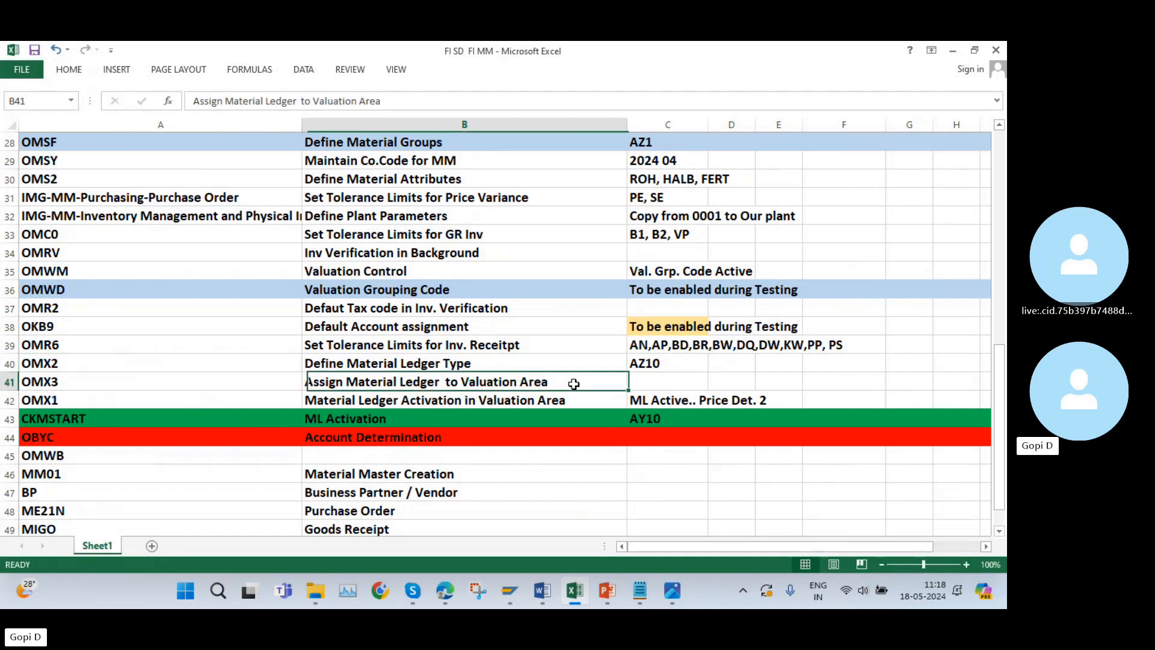
Copy transaction code OMX3 from cell A41, leave the material ledger type view in SAP, and open that transaction.
{"action": "left_click", "coordinate": [62, 382]}
{"action": "key", "text": "ctrl+c"}
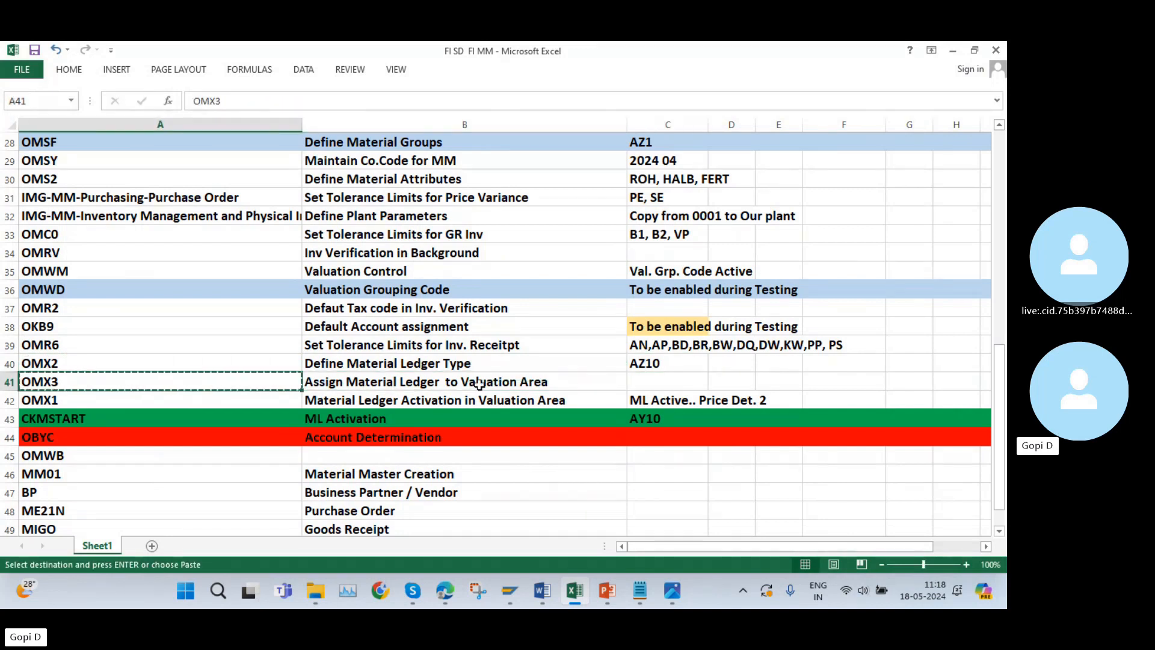
{"action": "mouse_move", "coordinate": [511, 595]}
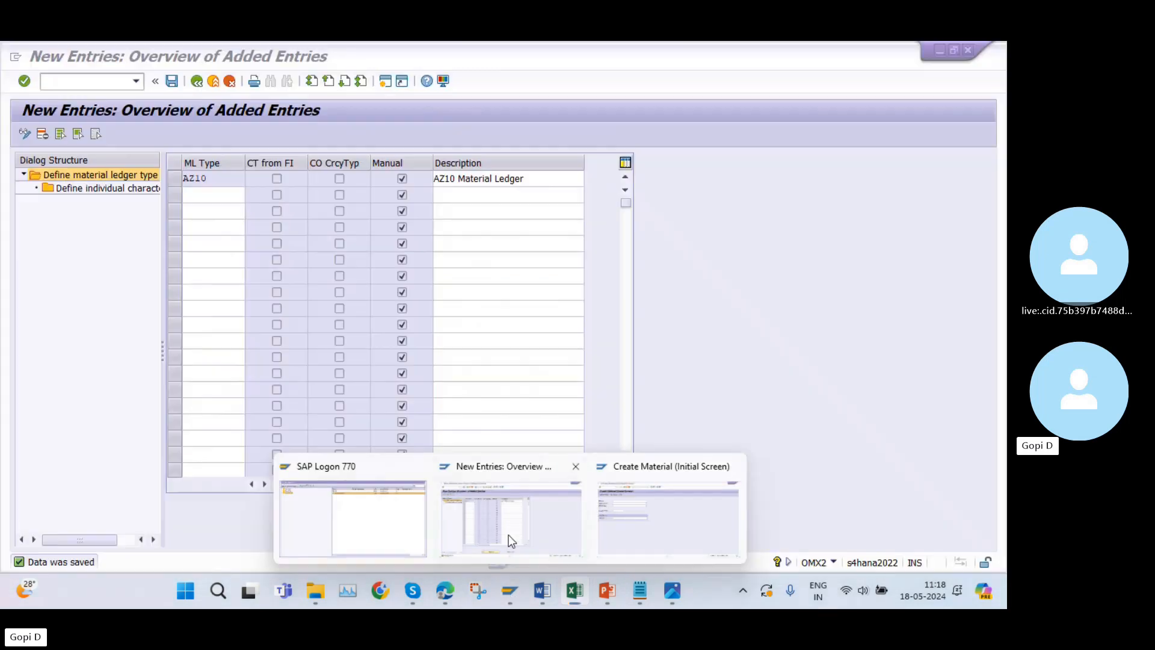
{"action": "left_click", "coordinate": [507, 535]}
{"action": "left_click", "coordinate": [197, 82]}
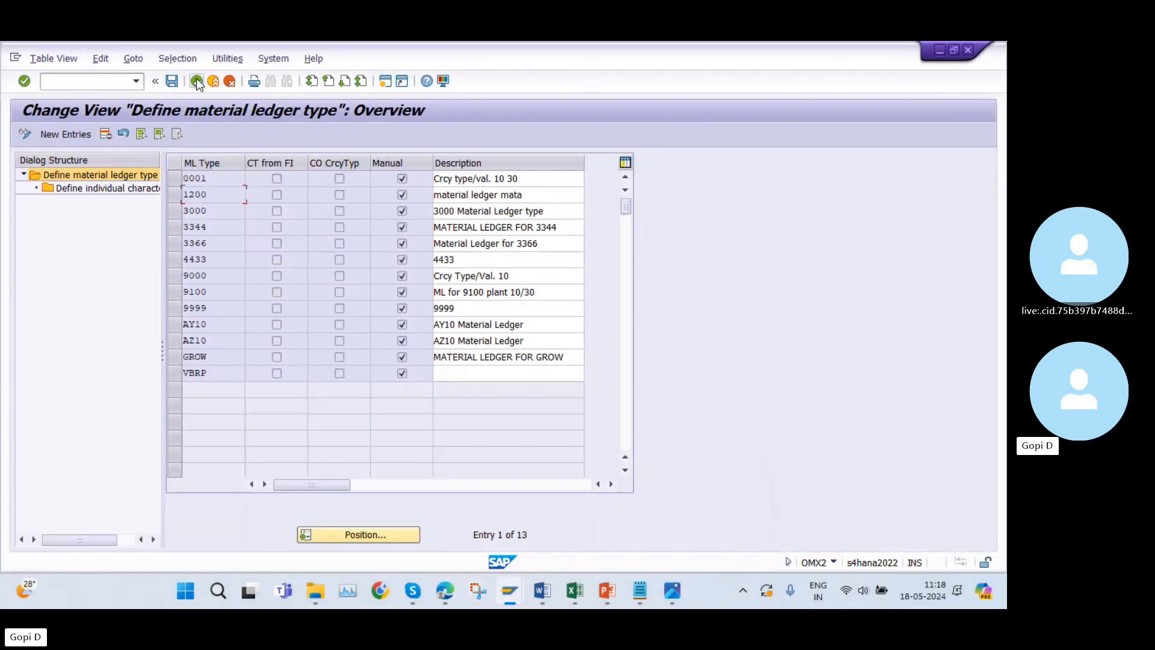
{"action": "left_click", "coordinate": [197, 81]}
{"action": "left_click", "coordinate": [90, 82]}
{"action": "key", "text": "ctrl+v"}
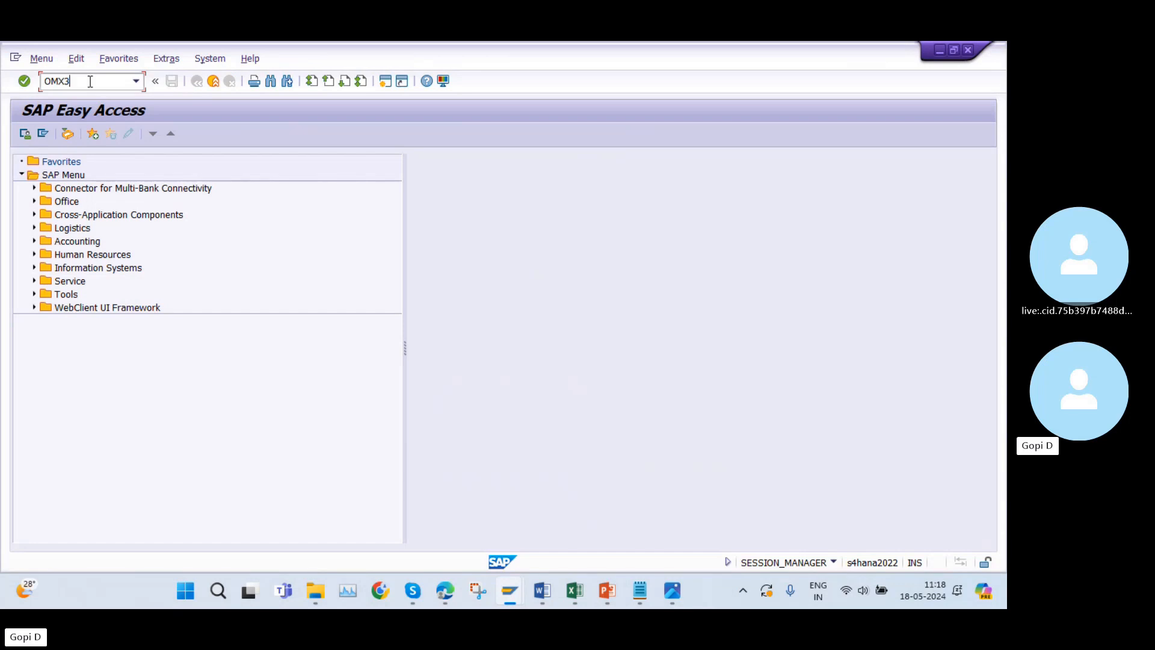
{"action": "key", "text": "Return"}
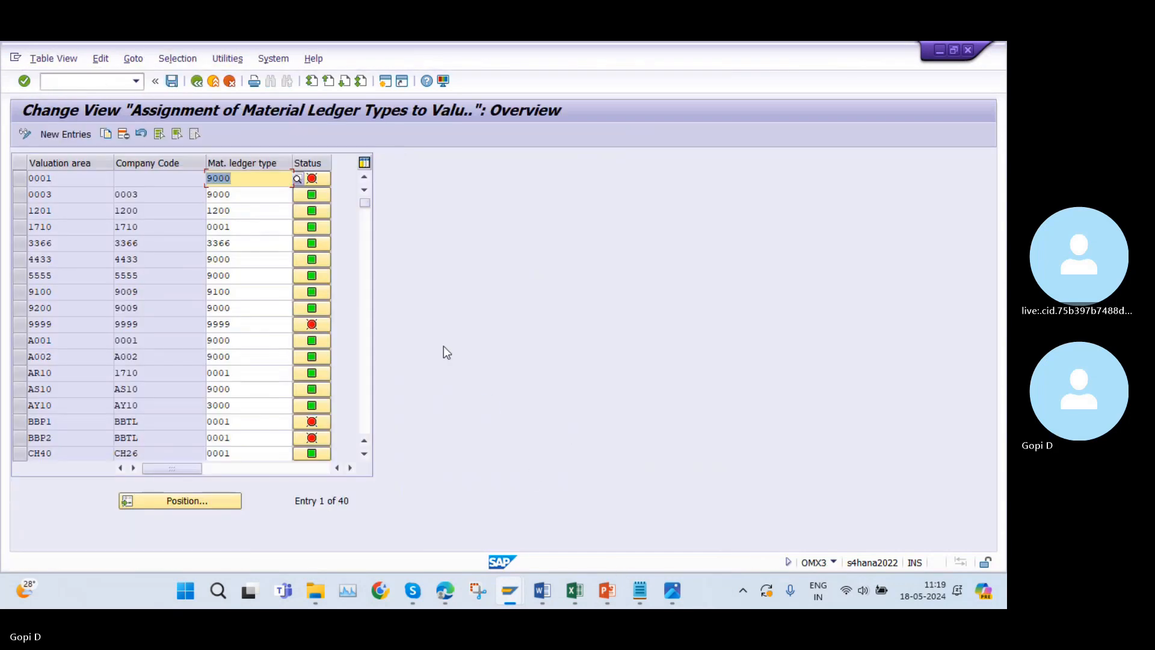
Search the material ledger type assignments for valuation area AZ10.
{"action": "left_click", "coordinate": [180, 508]}
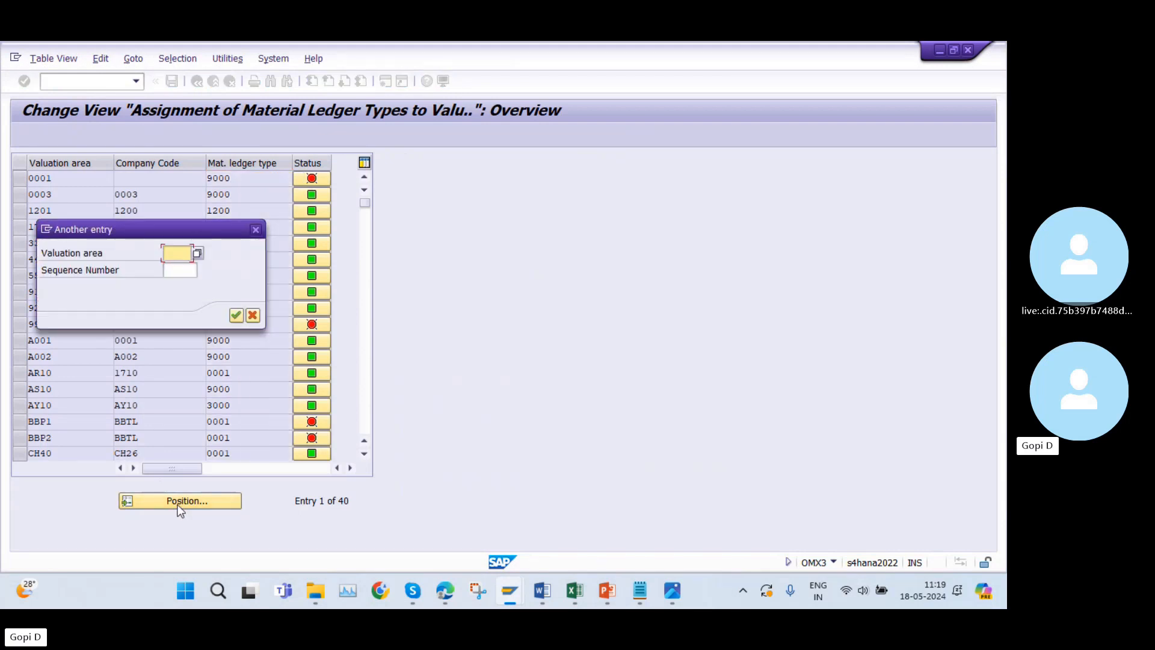
{"action": "type", "text": "AY10"}
{"action": "key", "text": "BackSpace"}
{"action": "type", "text": "Z10"}
{"action": "left_click", "coordinate": [235, 316]}
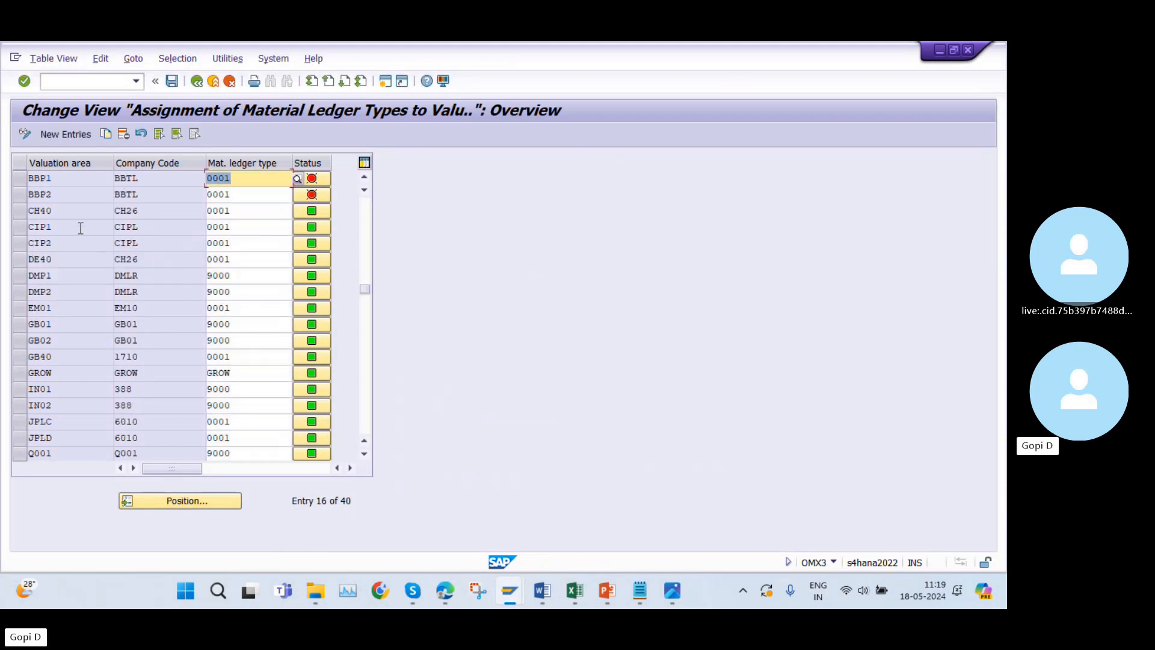
Add a new assignment of material ledger type 3000 to valuation area AZ10.
{"action": "scroll", "coordinate": [80, 228], "scroll_direction": "up", "scroll_amount": 1}
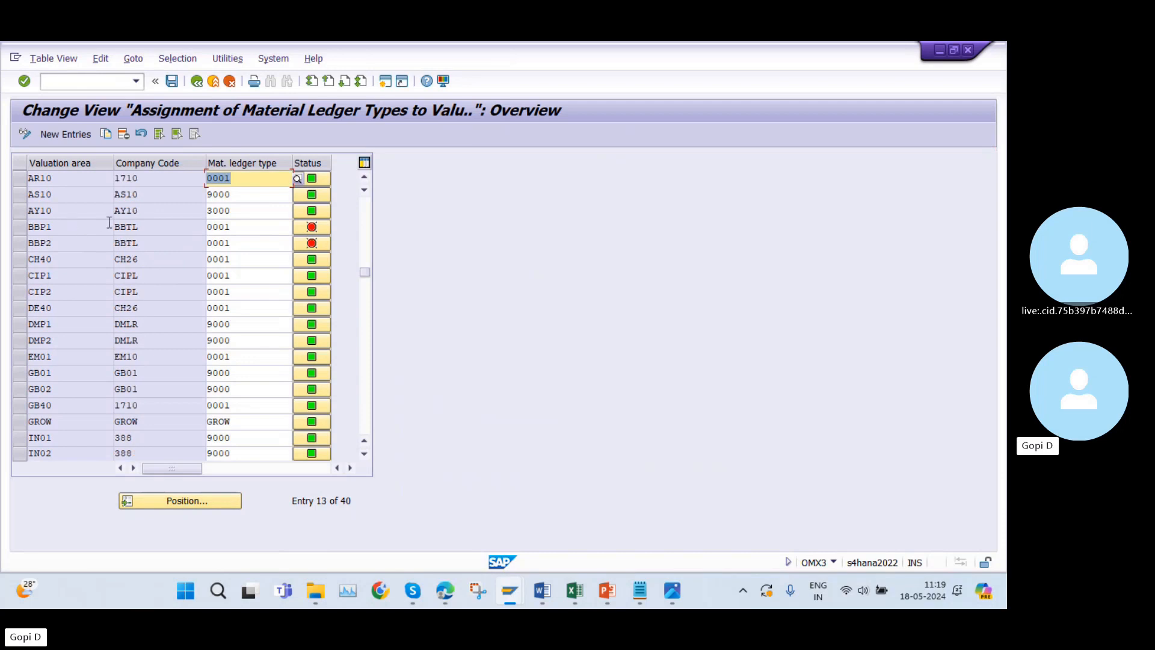
{"action": "left_click", "coordinate": [68, 133]}
{"action": "type", "text": "AZ10"}
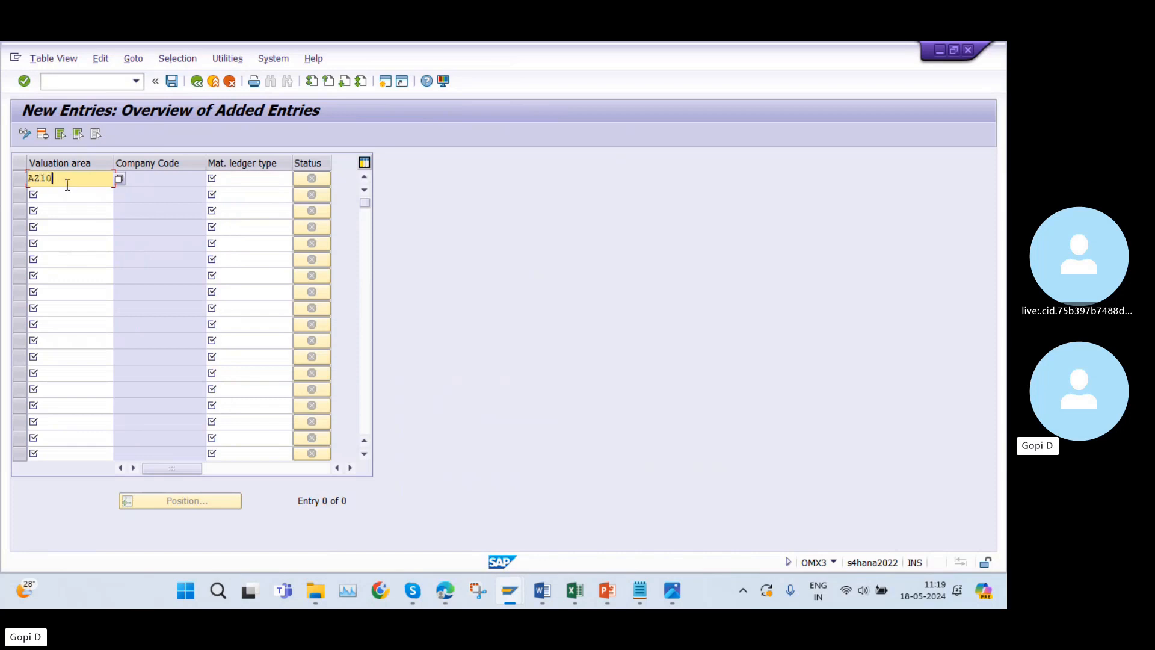
{"action": "left_click", "coordinate": [235, 179]}
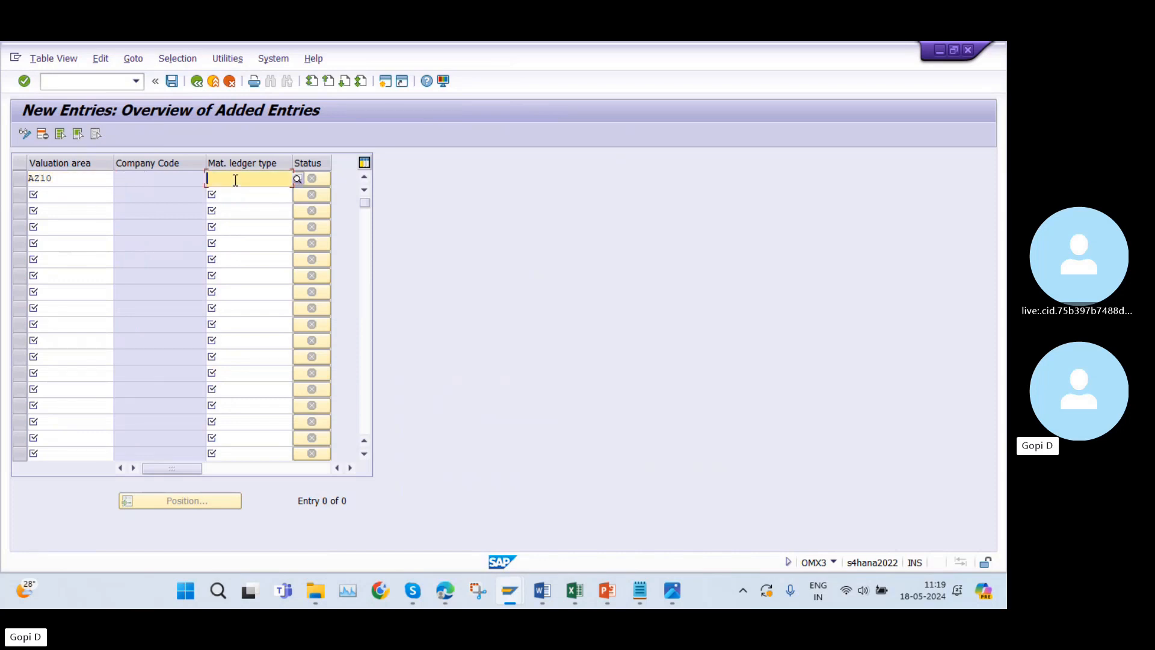
{"action": "type", "text": "3000"}
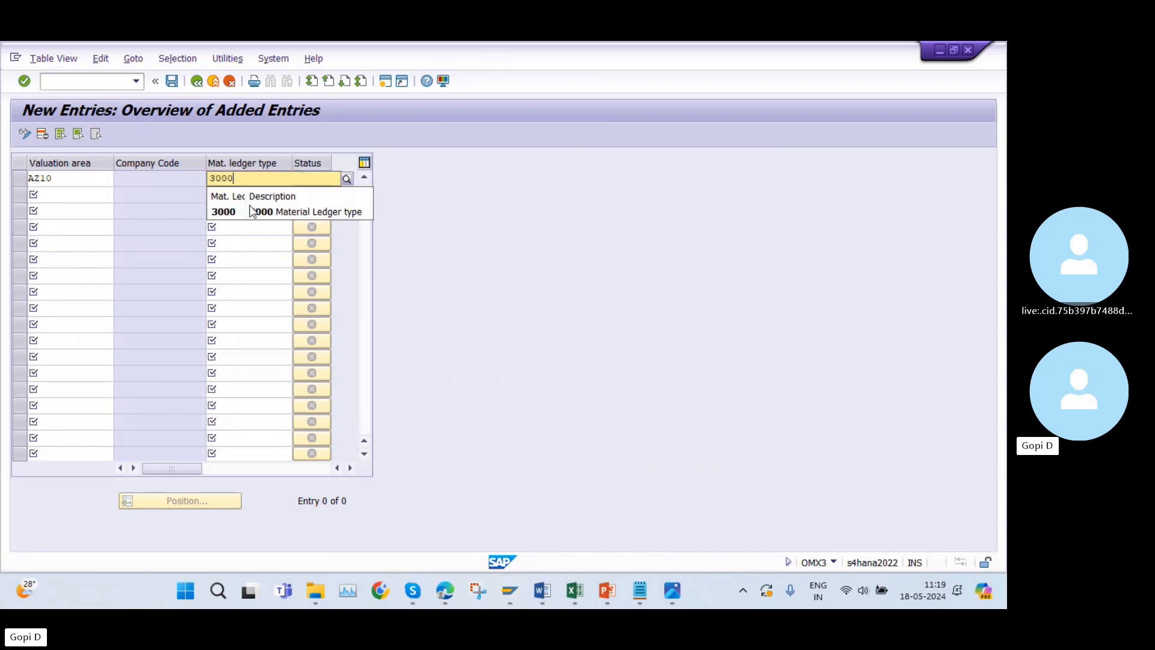
{"action": "left_click", "coordinate": [250, 212]}
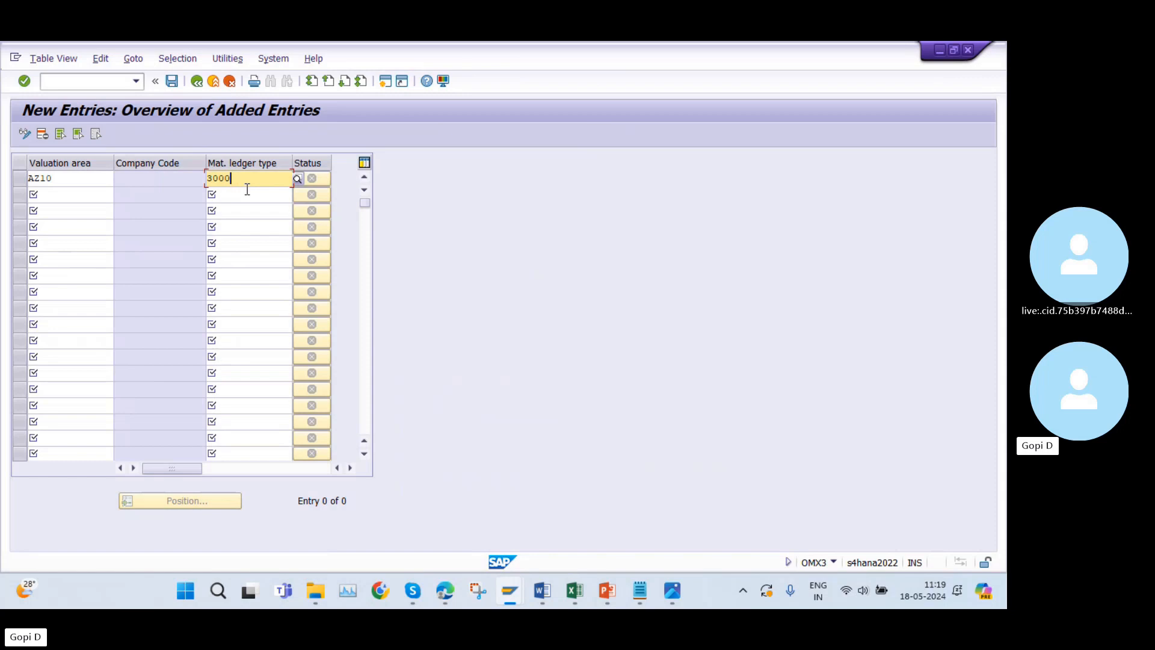
Save the AZ10 ledger type assignment under the proposed customizing request and return to the SAP Easy Access screen.
{"action": "left_click", "coordinate": [173, 84]}
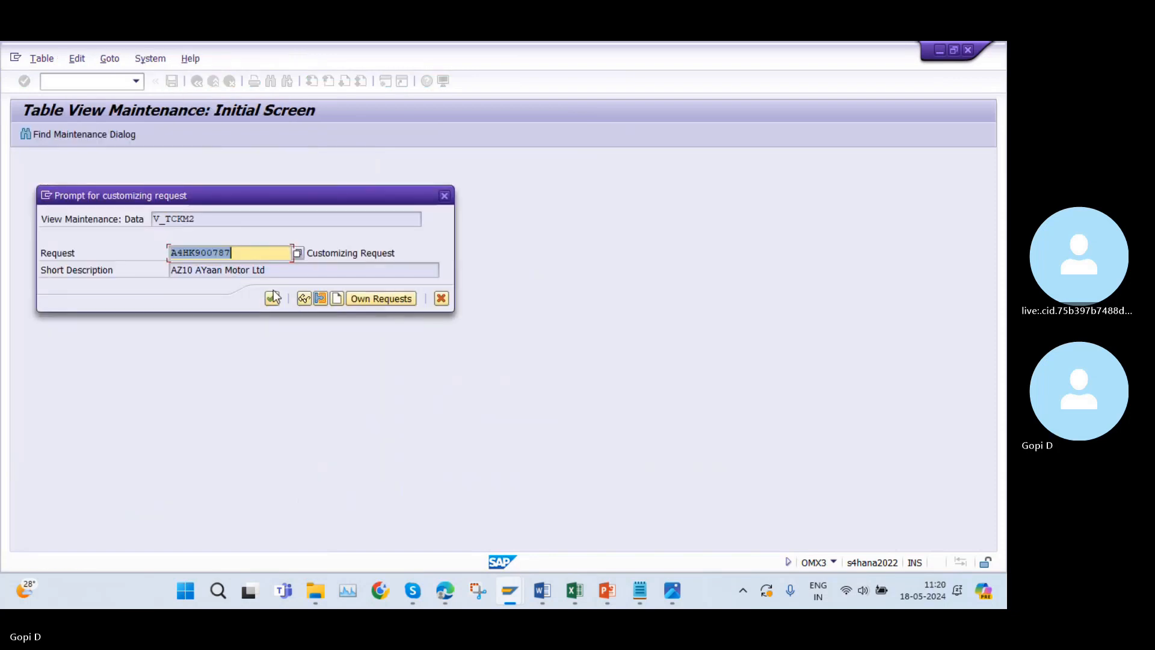
{"action": "left_click", "coordinate": [272, 299]}
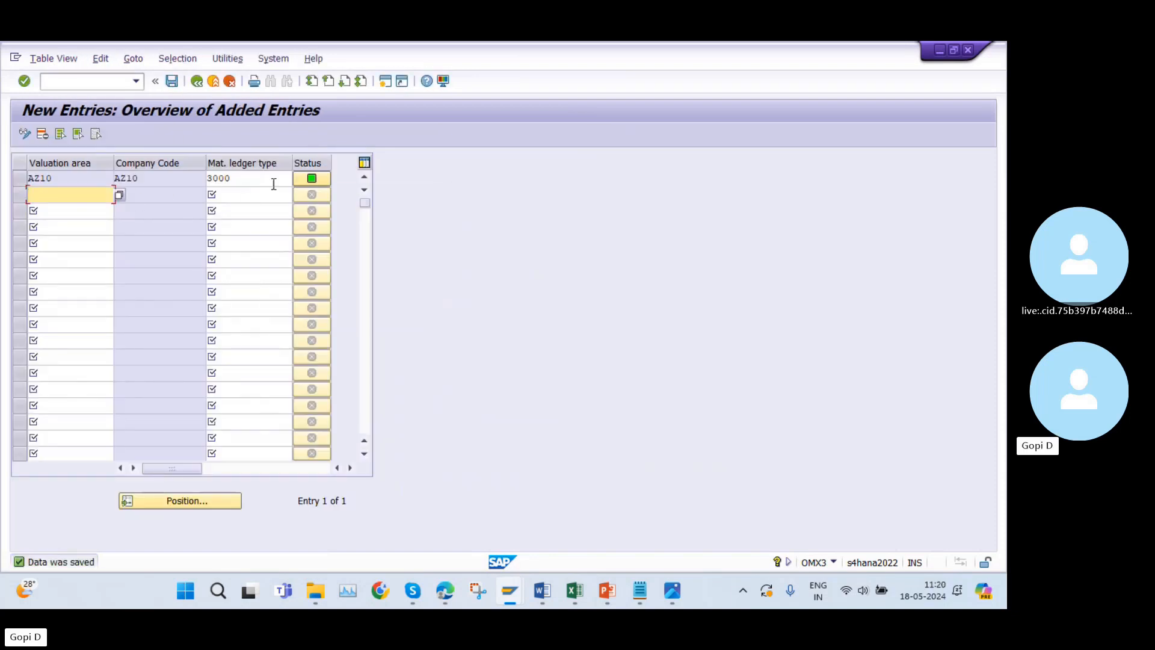
{"action": "left_click", "coordinate": [238, 178]}
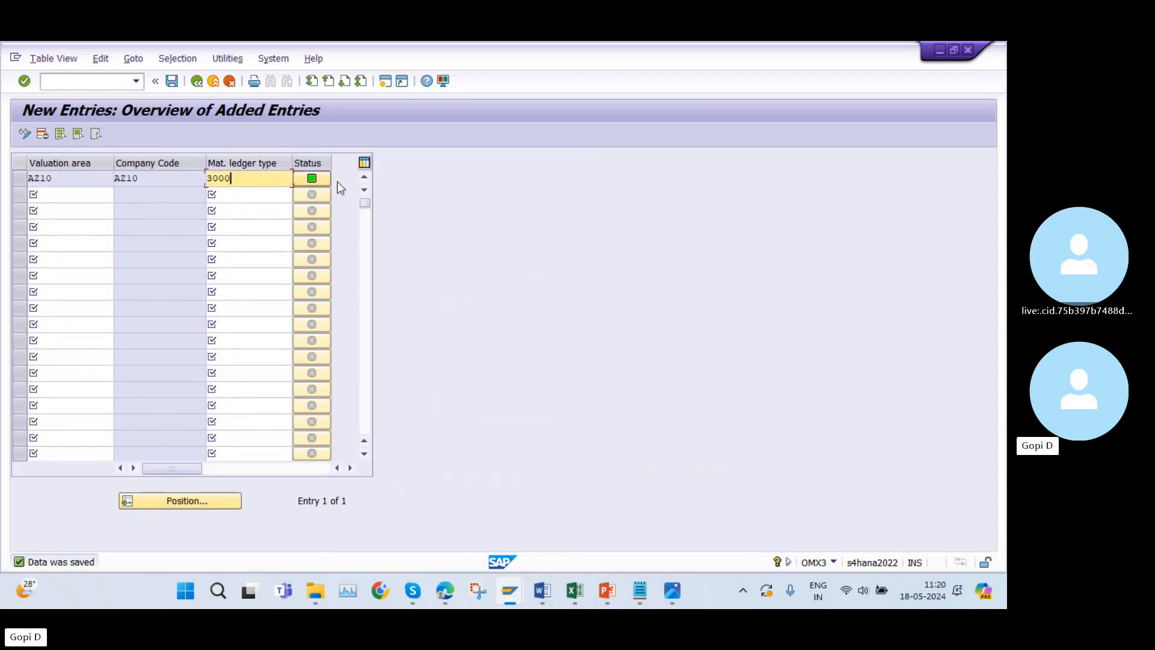
{"action": "mouse_move", "coordinate": [323, 179]}
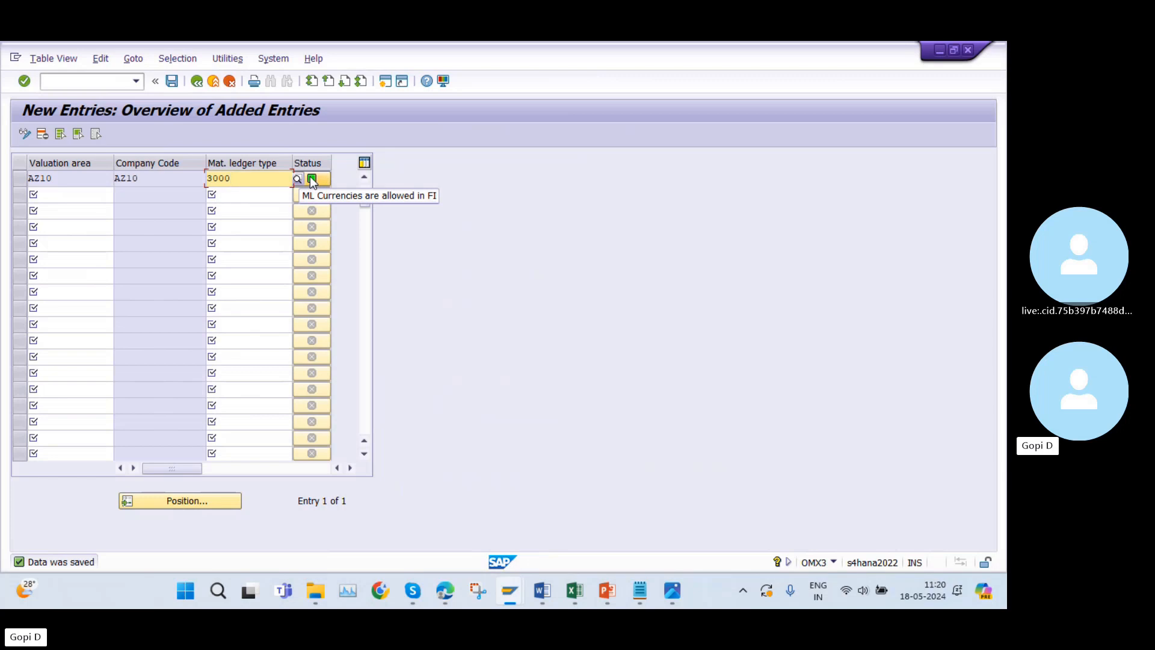
{"action": "left_click", "coordinate": [196, 81]}
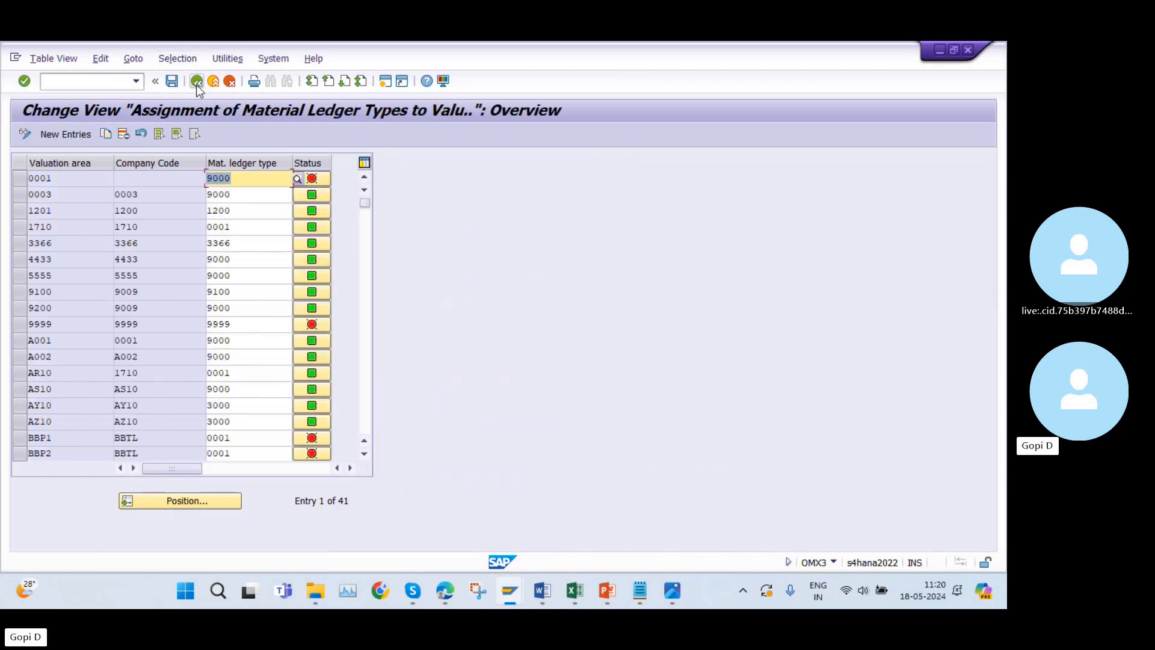
{"action": "left_click", "coordinate": [196, 82]}
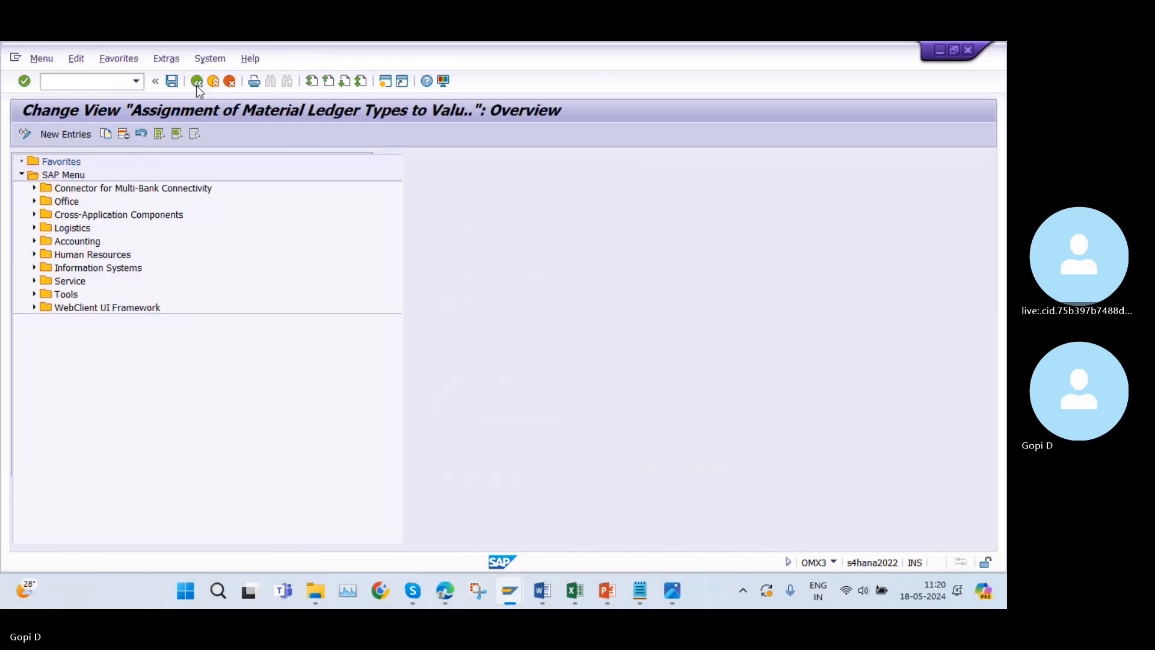
Copy transaction code OMX1 from cell A42 of the Excel list and open that transaction in SAP.
{"action": "left_click", "coordinate": [575, 591]}
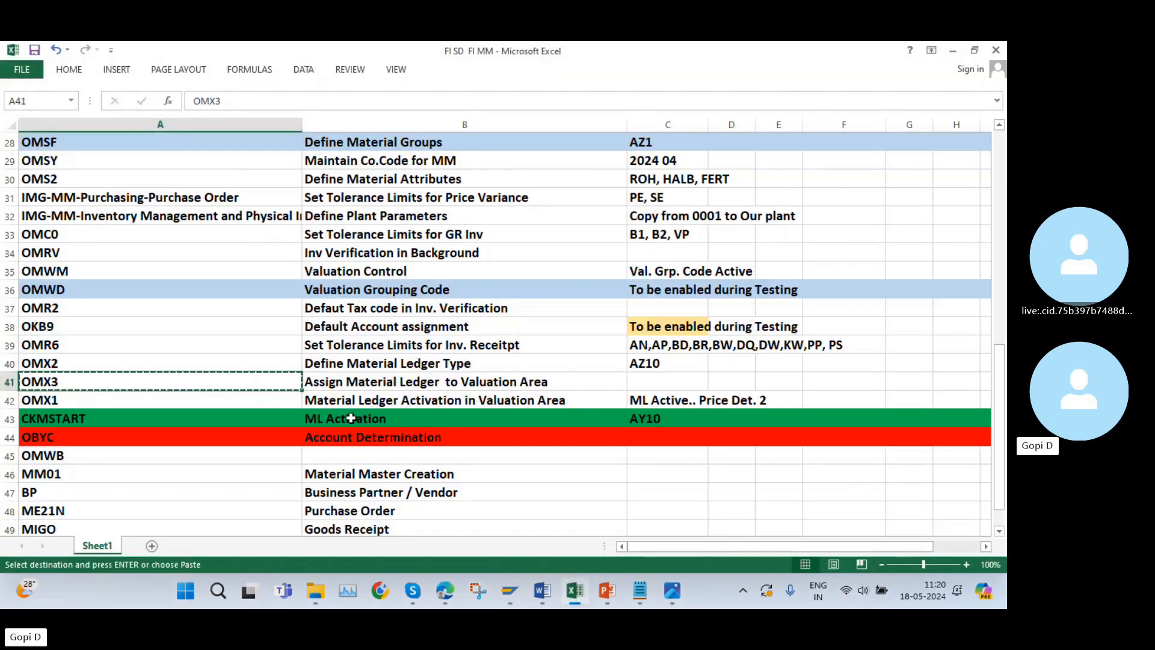
{"action": "left_click", "coordinate": [43, 404]}
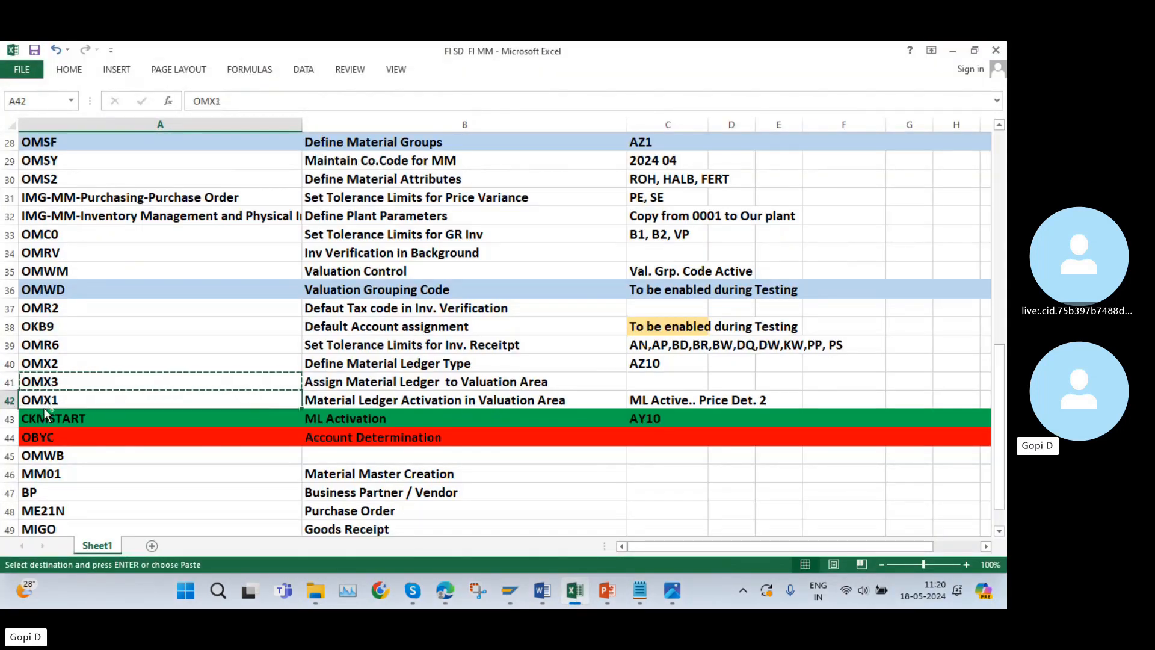
{"action": "key", "text": "ctrl+c"}
{"action": "left_click", "coordinate": [575, 601]}
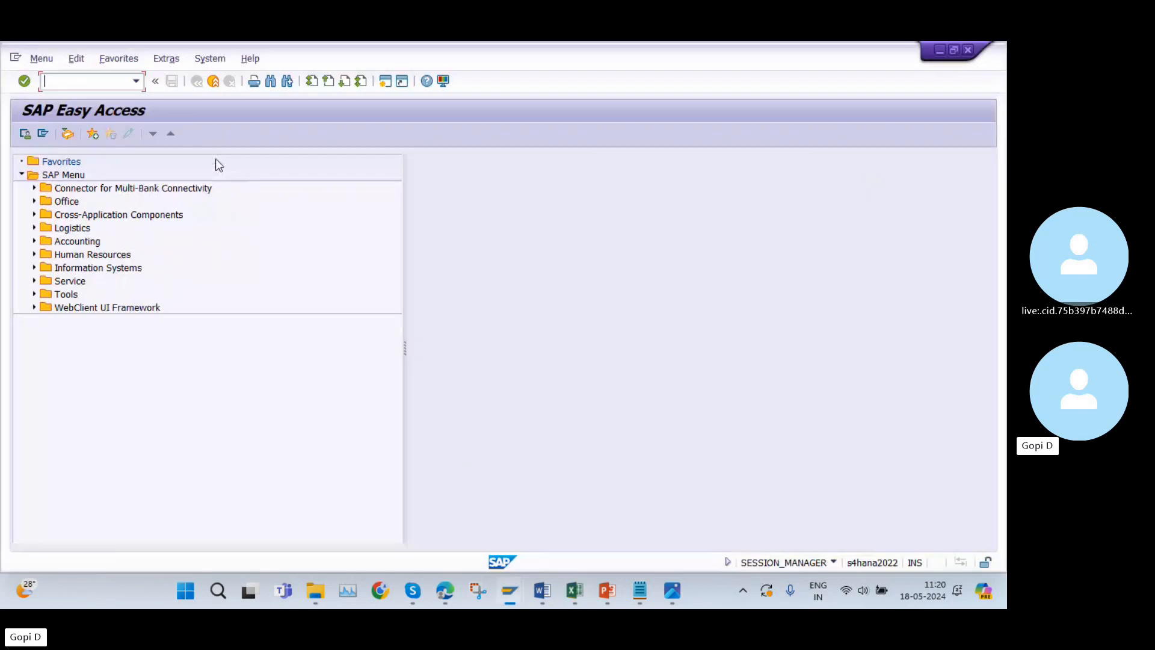
{"action": "key", "text": "Return"}
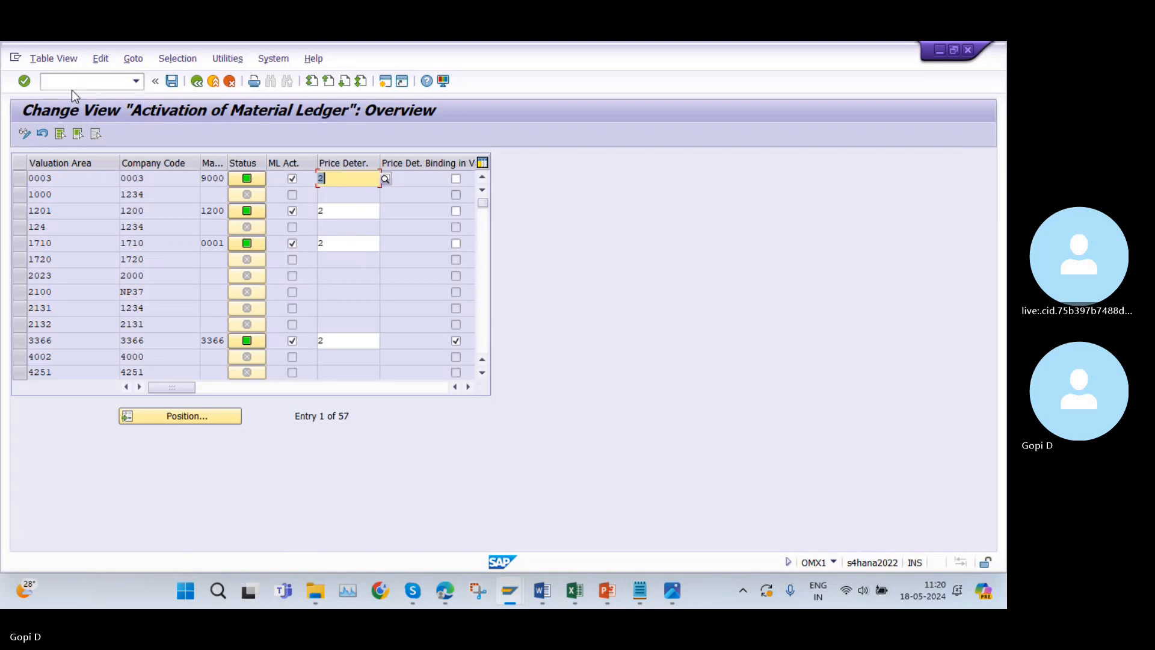
Find valuation area AZ10, set its price determination to 2 (Transaction-Based) and activate its material ledger.
{"action": "left_click", "coordinate": [194, 416]}
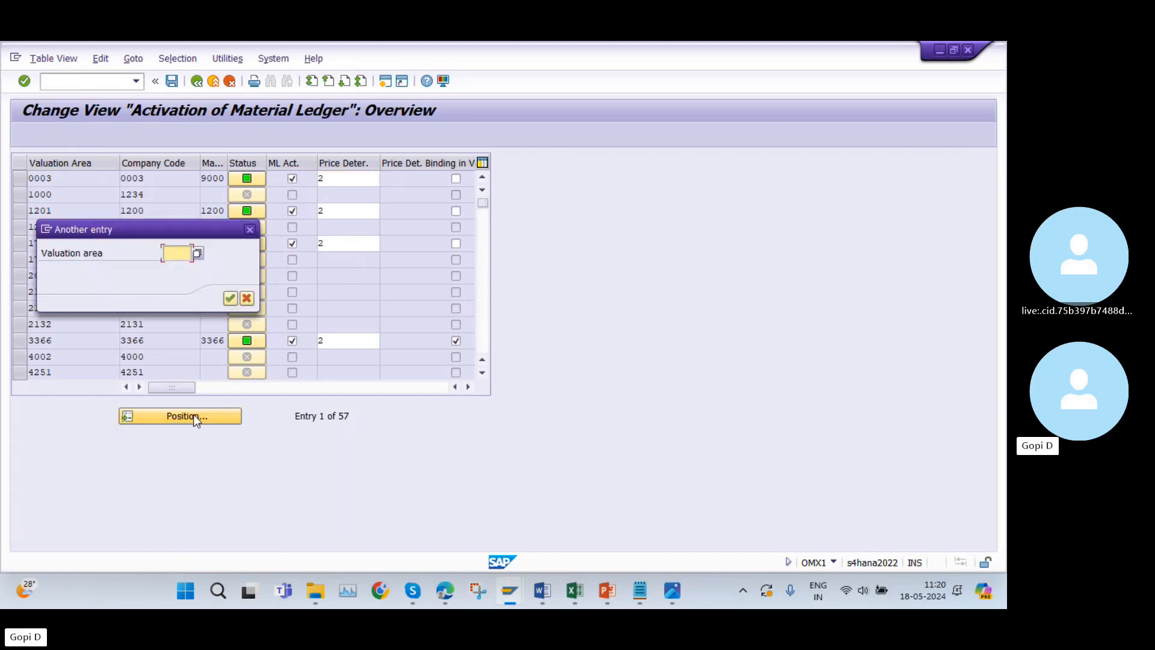
{"action": "type", "text": "AZ10"}
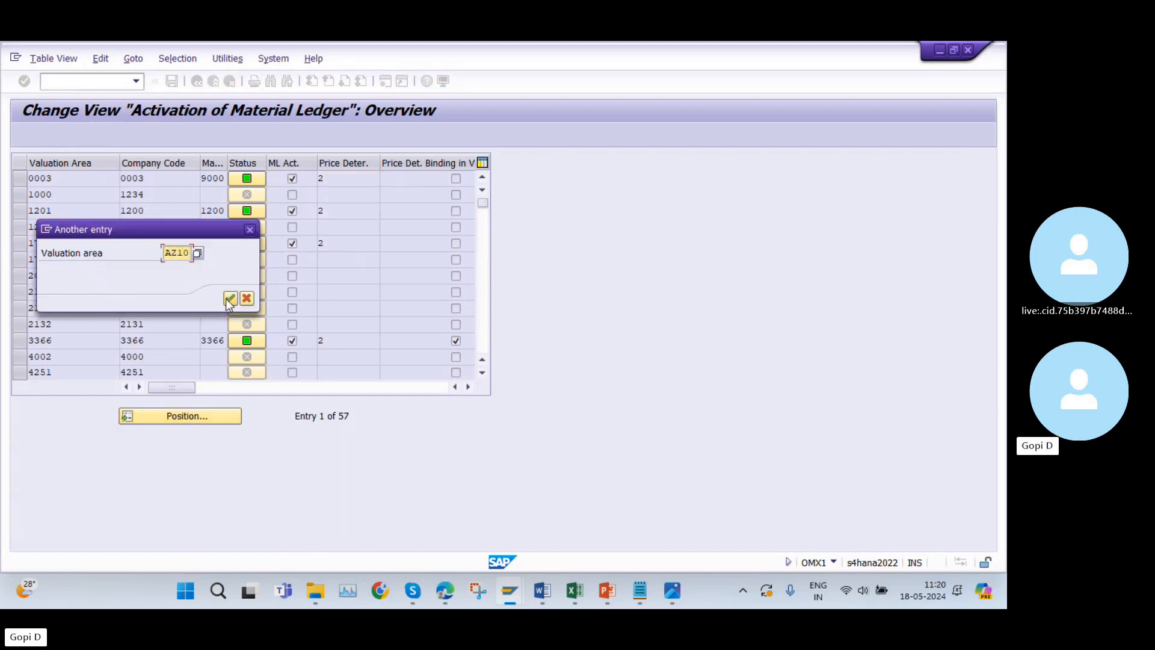
{"action": "left_click", "coordinate": [230, 299]}
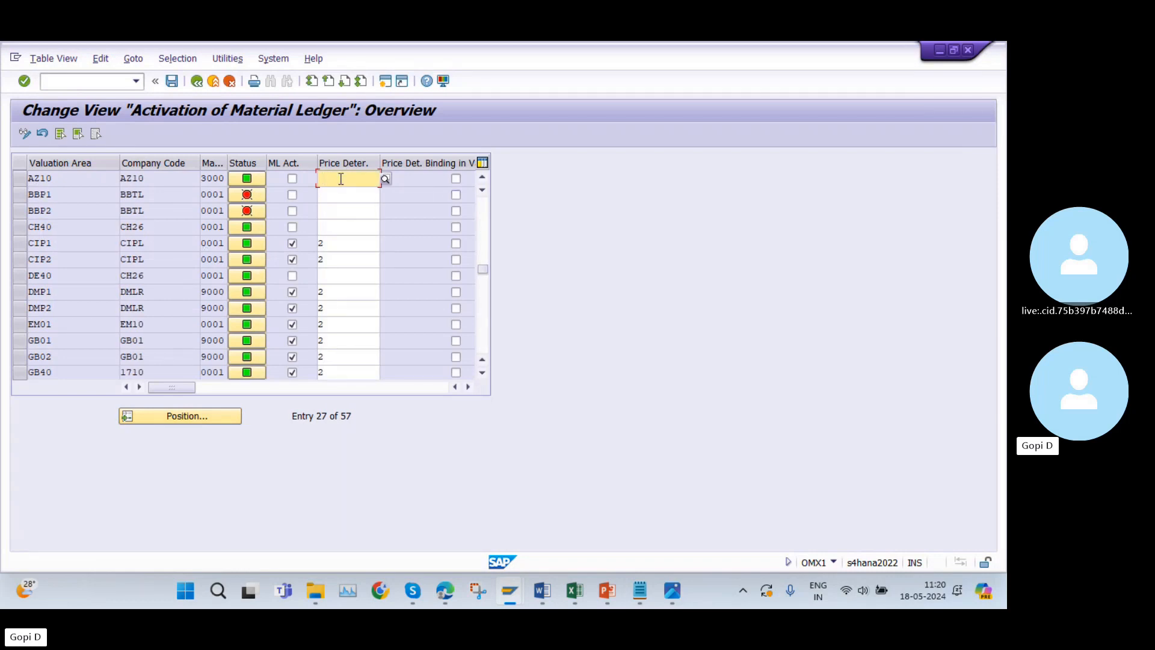
{"action": "type", "text": "2"}
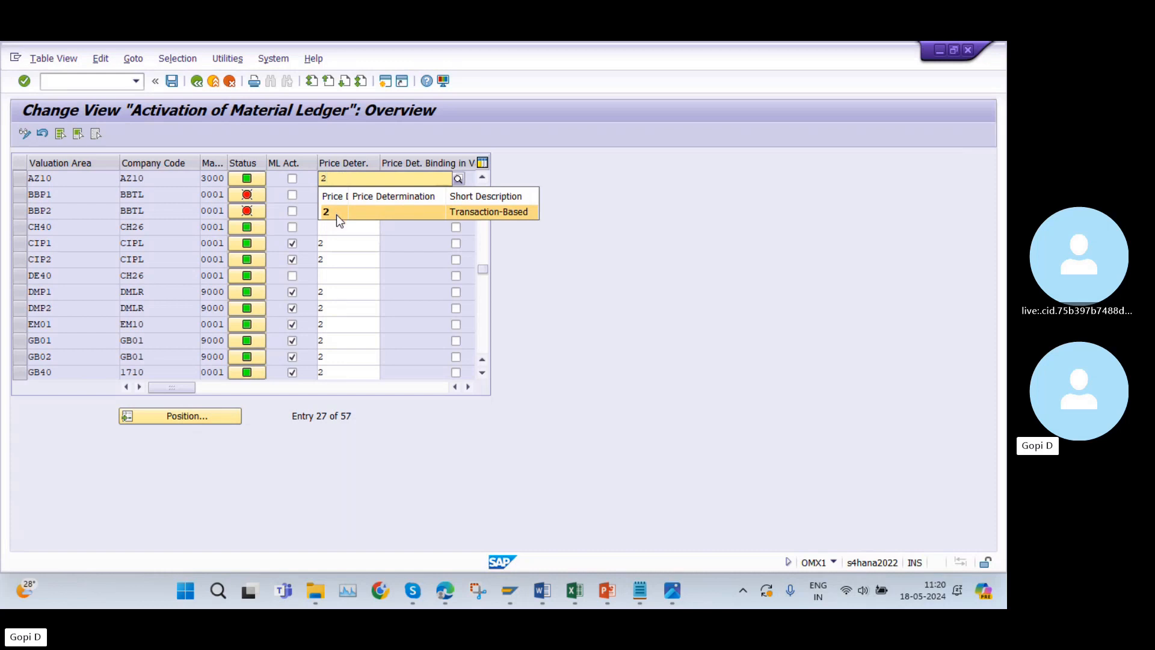
{"action": "left_click", "coordinate": [337, 214]}
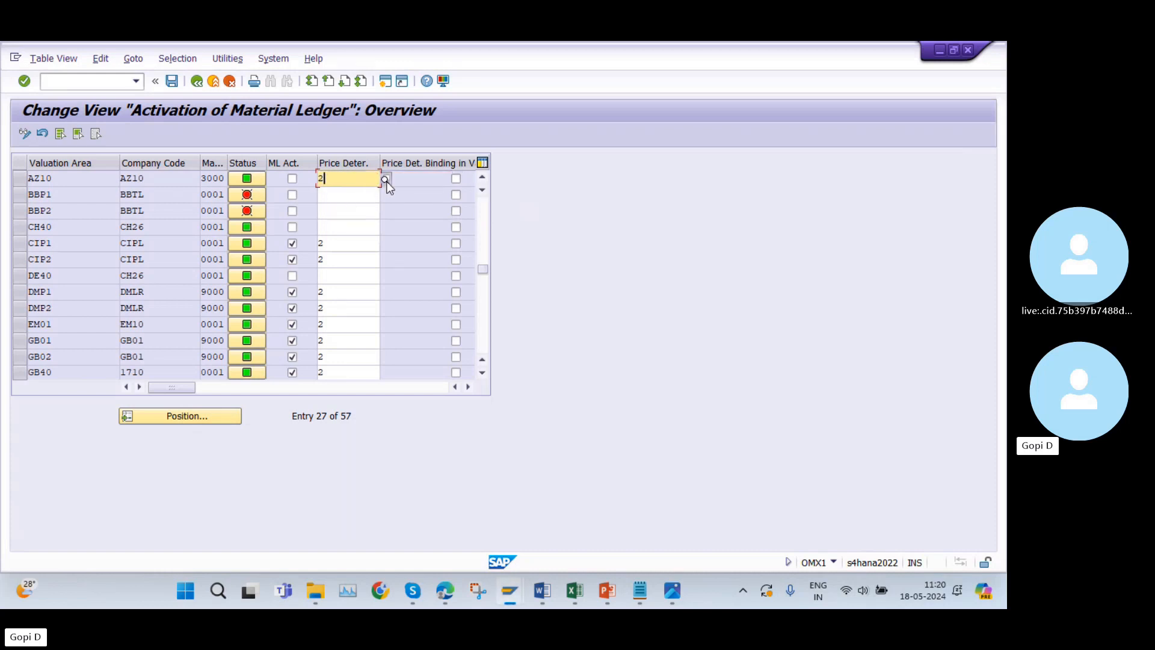
{"action": "left_click", "coordinate": [386, 180]}
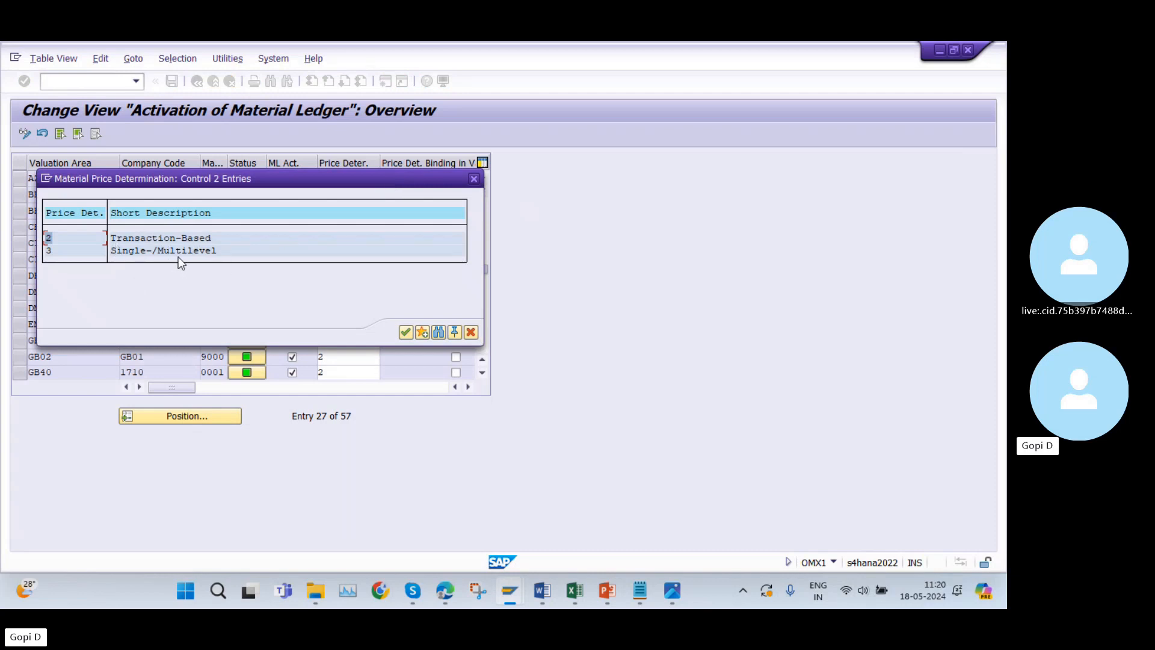
{"action": "left_click", "coordinate": [474, 178]}
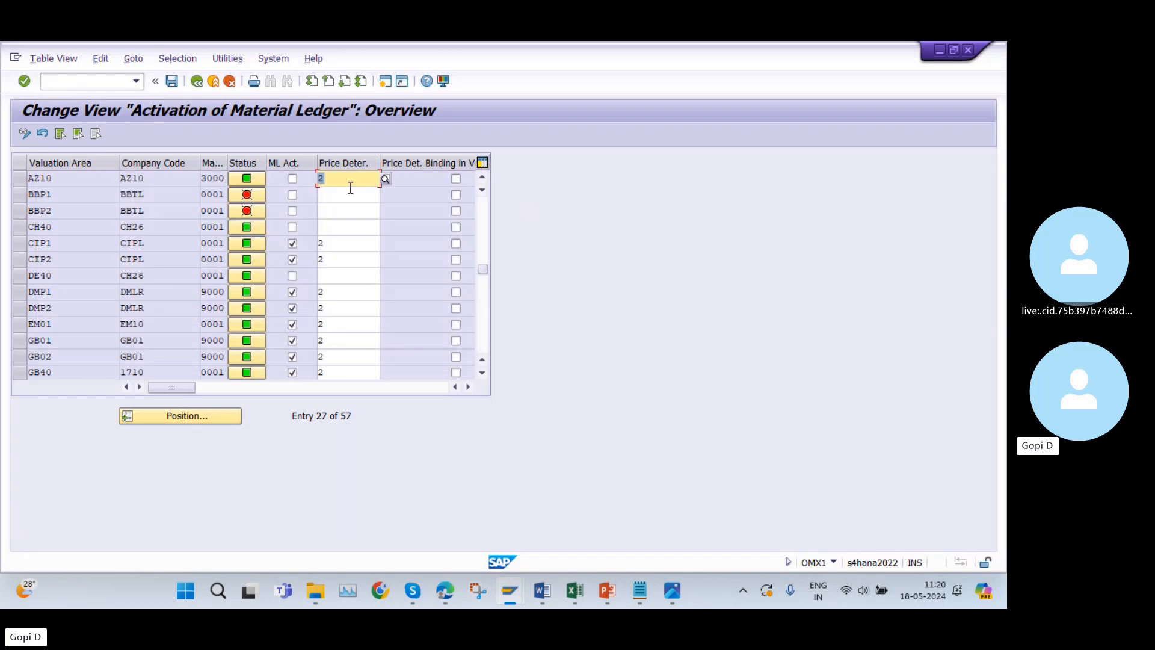
{"action": "left_click", "coordinate": [291, 178]}
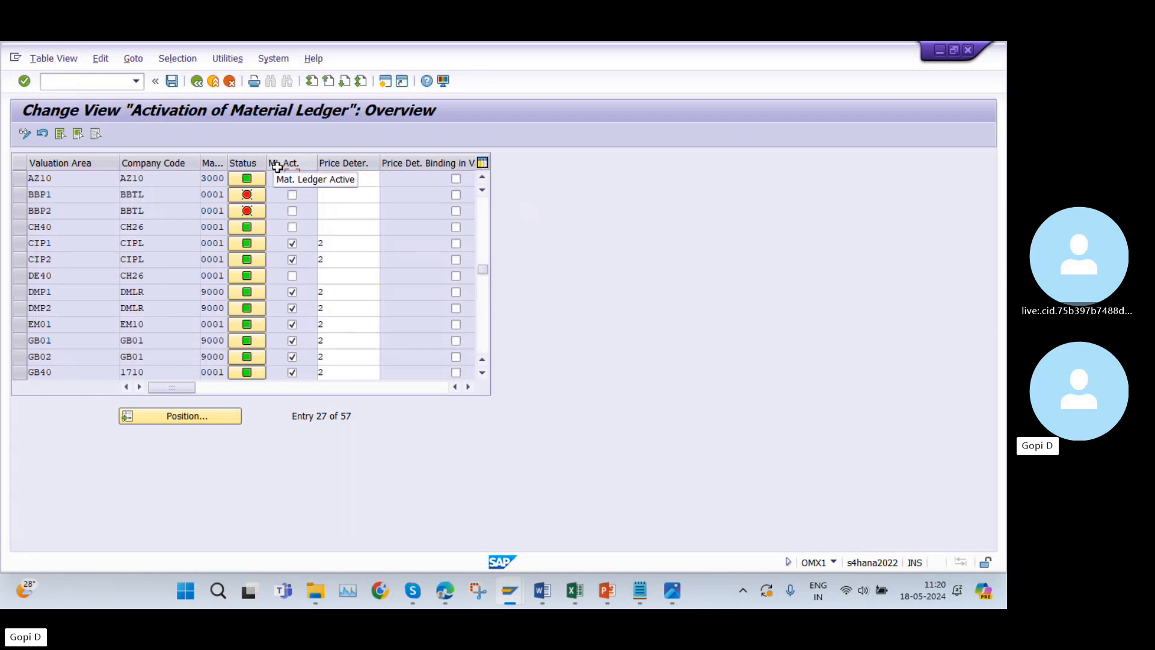
{"action": "scroll", "coordinate": [292, 227], "scroll_direction": "up", "scroll_amount": 1}
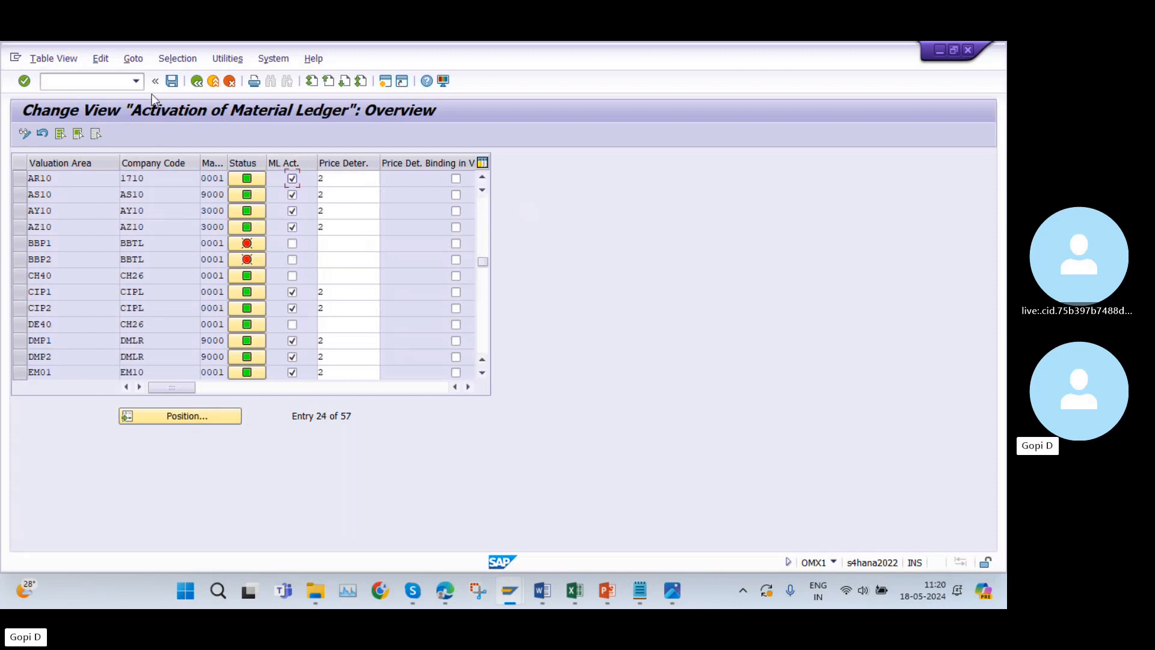
Save the material ledger activation under the proposed customizing request and leave the activation view.
{"action": "left_click", "coordinate": [172, 82]}
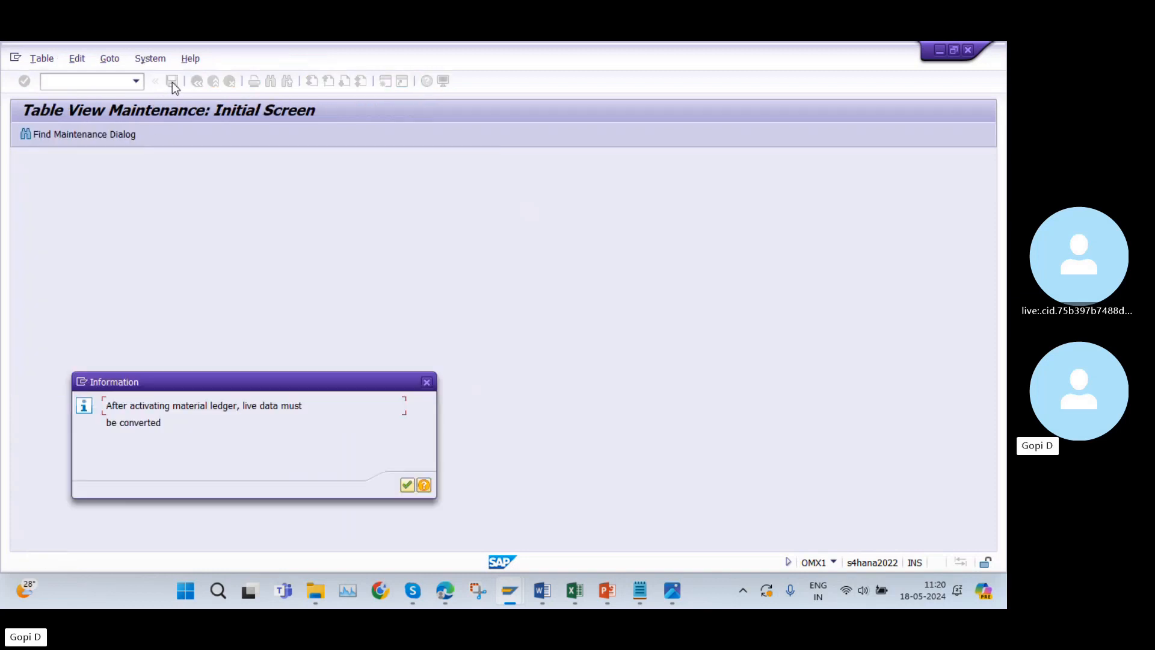
{"action": "left_click", "coordinate": [407, 484]}
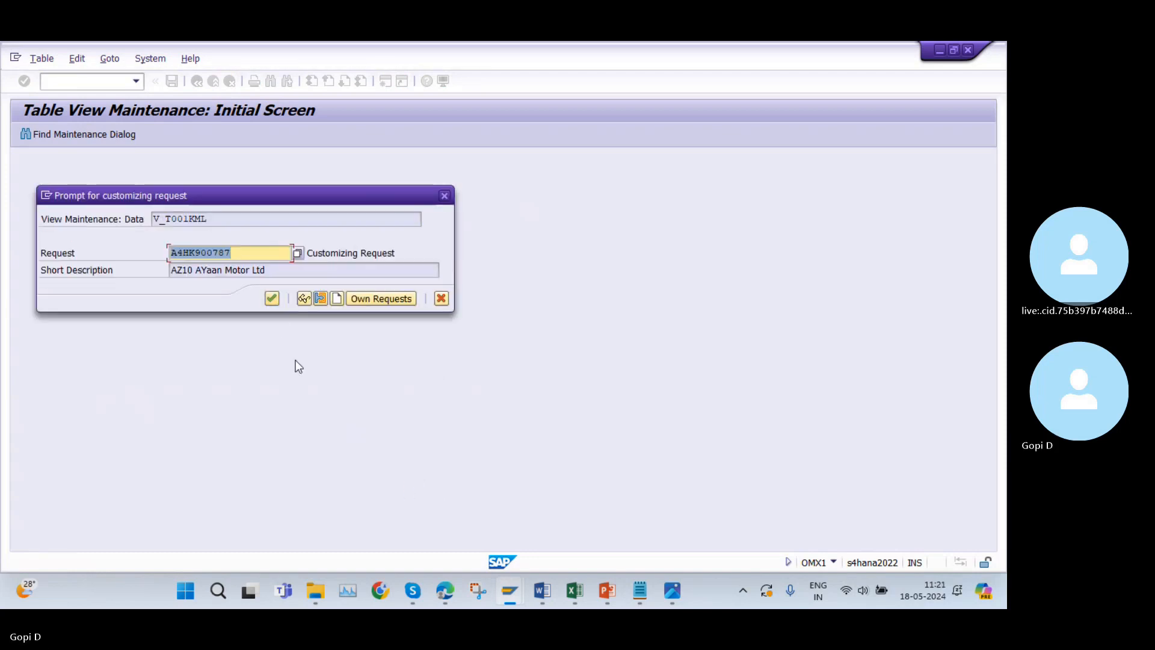
{"action": "left_click", "coordinate": [276, 298]}
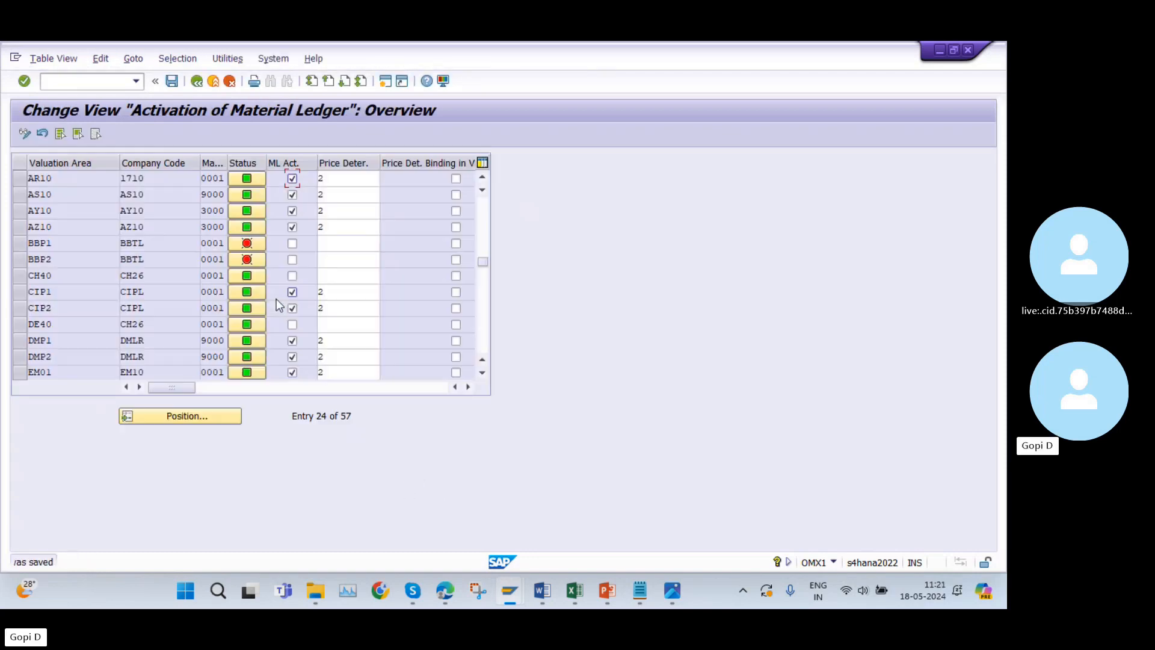
{"action": "left_click", "coordinate": [197, 82]}
Open transaction OMX8, check the material update structure assignments for valuation areas AY10 and AZ10, and leave the view.
{"action": "type", "text": "OM"}
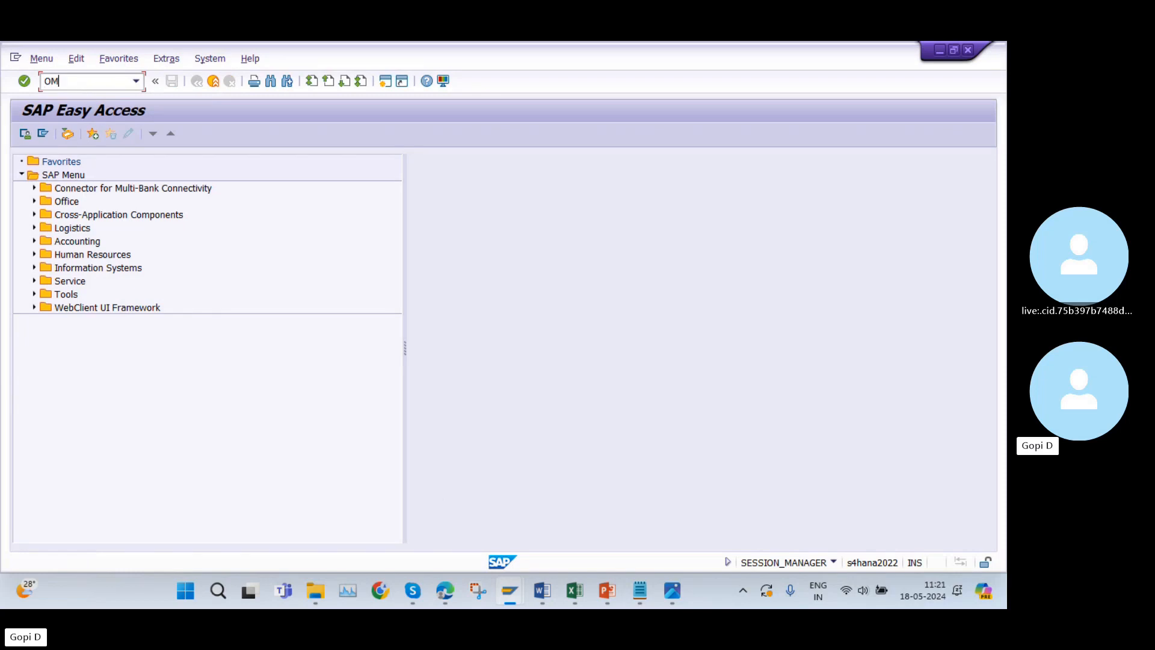
{"action": "type", "text": "X8"}
{"action": "key", "text": "Return"}
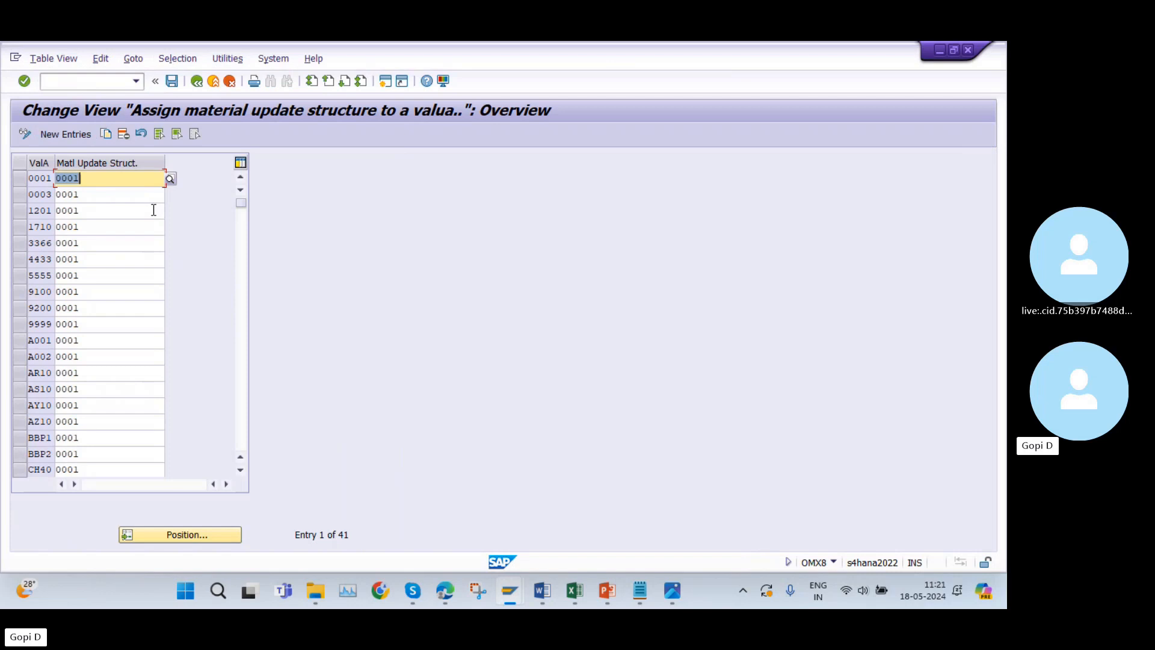
{"action": "left_click", "coordinate": [71, 141]}
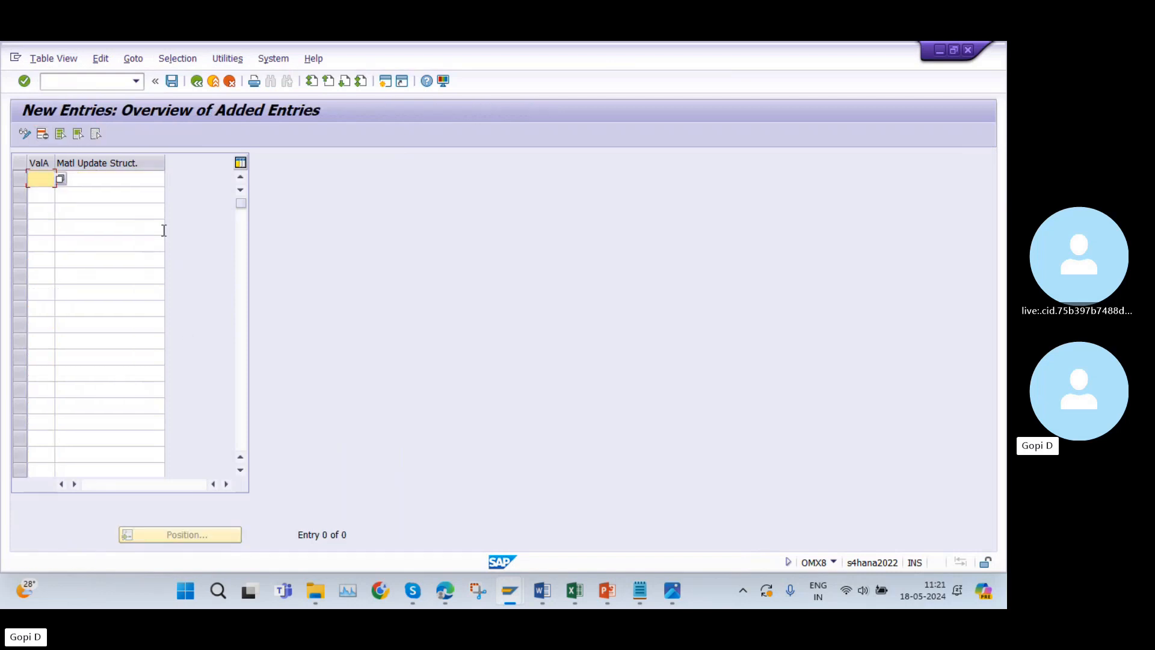
{"action": "left_click", "coordinate": [193, 84]}
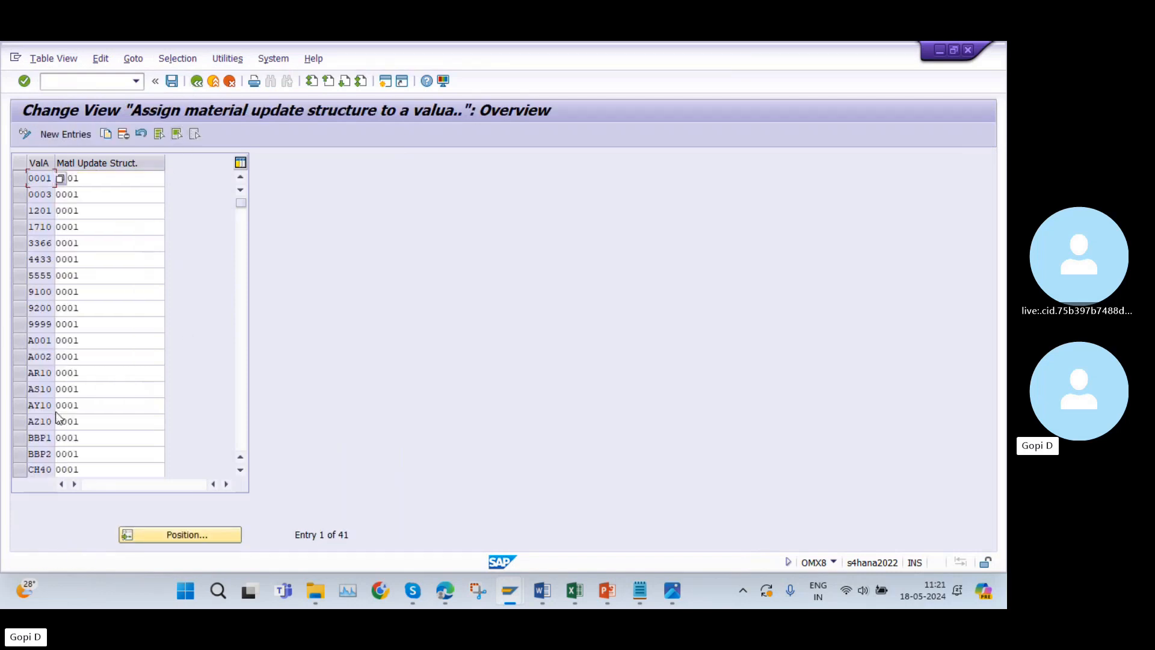
{"action": "left_click", "coordinate": [24, 405]}
{"action": "left_click", "coordinate": [25, 421], "text": "shift"}
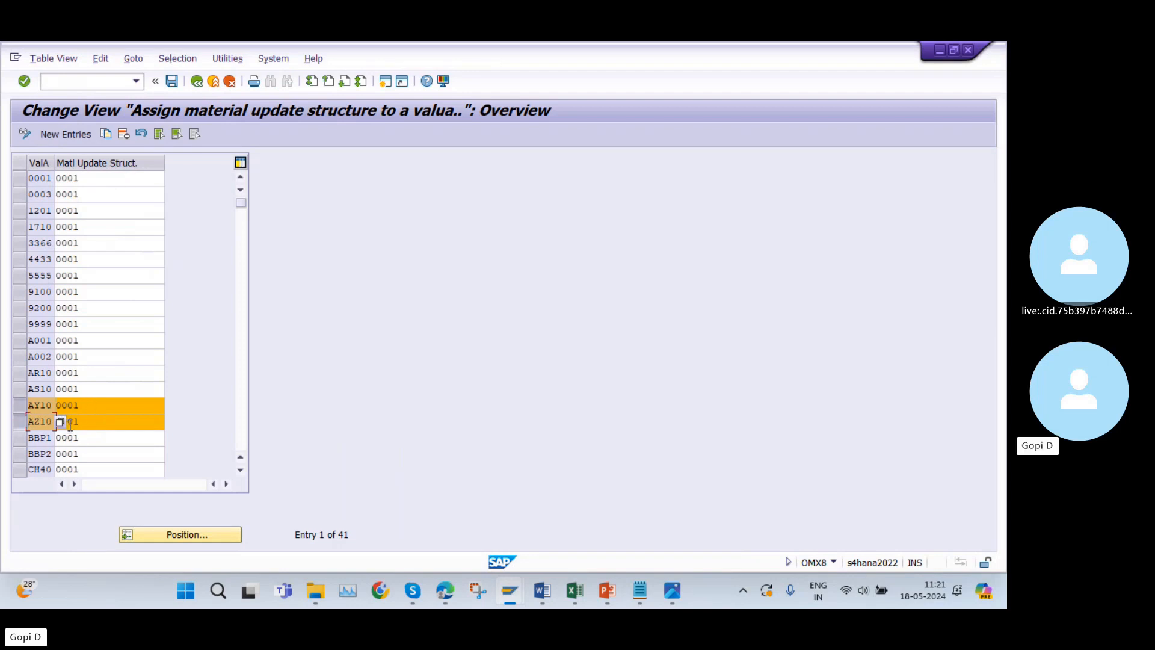
{"action": "left_click", "coordinate": [198, 82]}
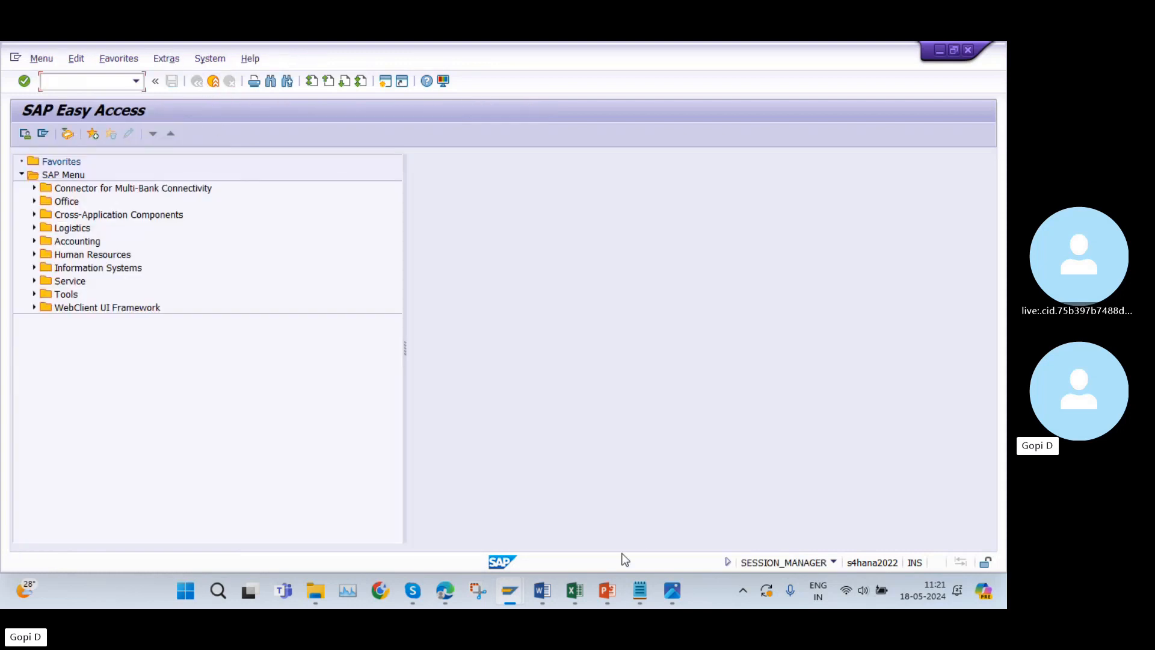
Copy transaction code CKMSTART from cell A43 of the Excel list and open that transaction in SAP.
{"action": "left_click", "coordinate": [574, 592]}
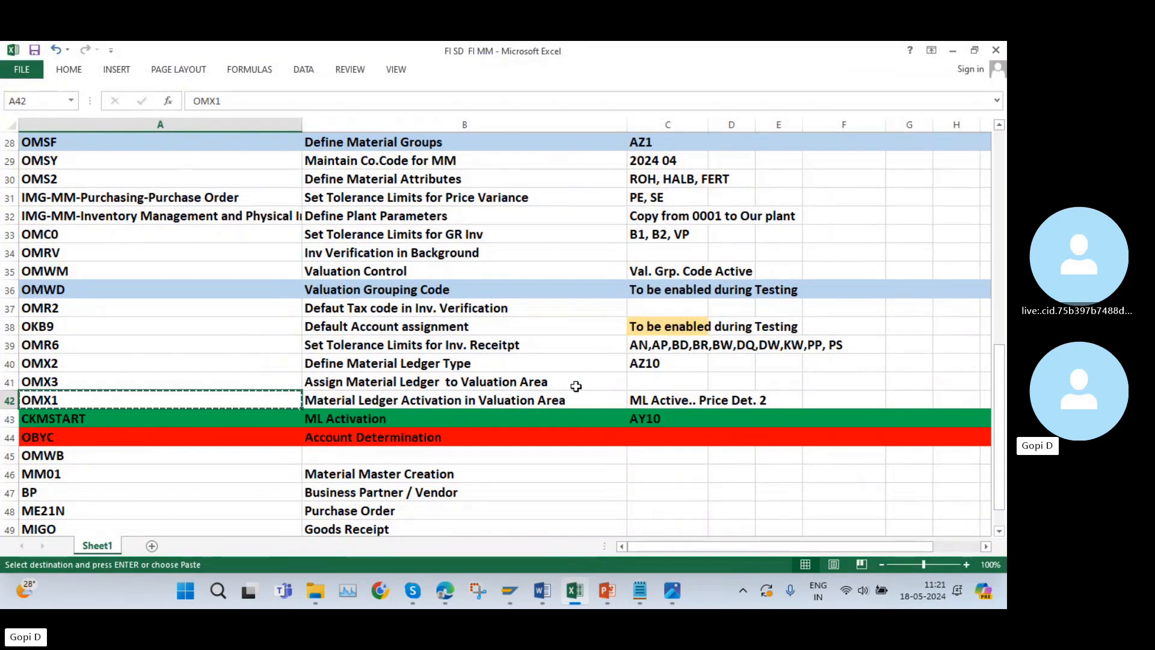
{"action": "left_click", "coordinate": [53, 420]}
{"action": "key", "text": "ctrl+c"}
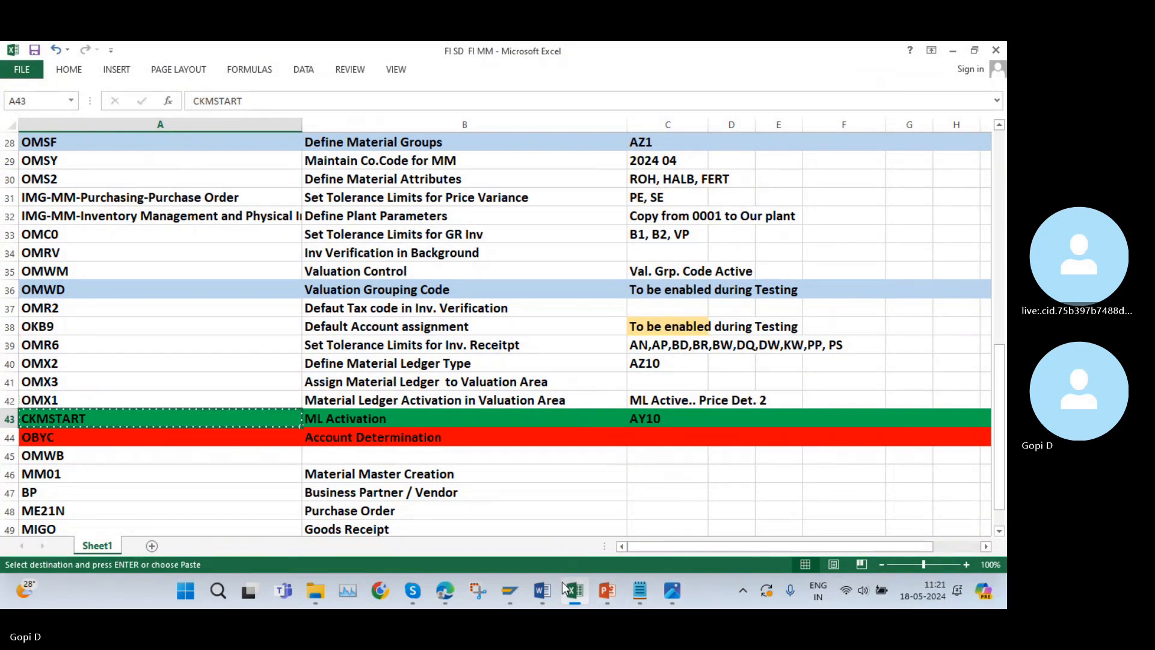
{"action": "left_click", "coordinate": [510, 590]}
{"action": "left_click", "coordinate": [85, 81]}
{"action": "key", "text": "ctrl+v"}
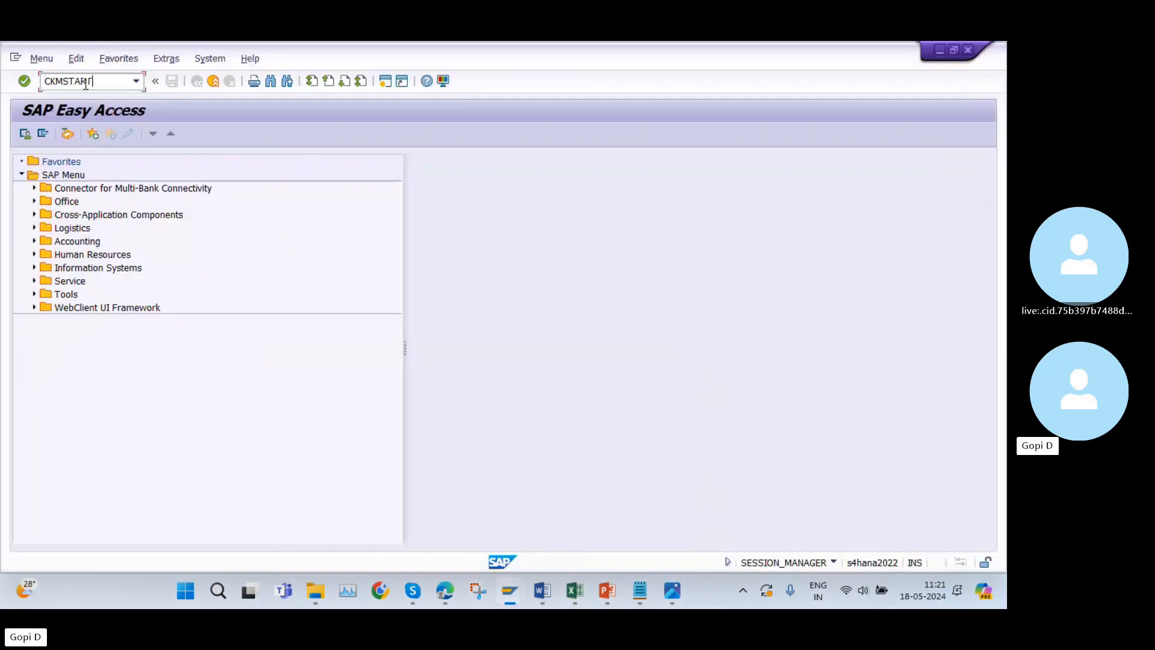
{"action": "key", "text": "Return"}
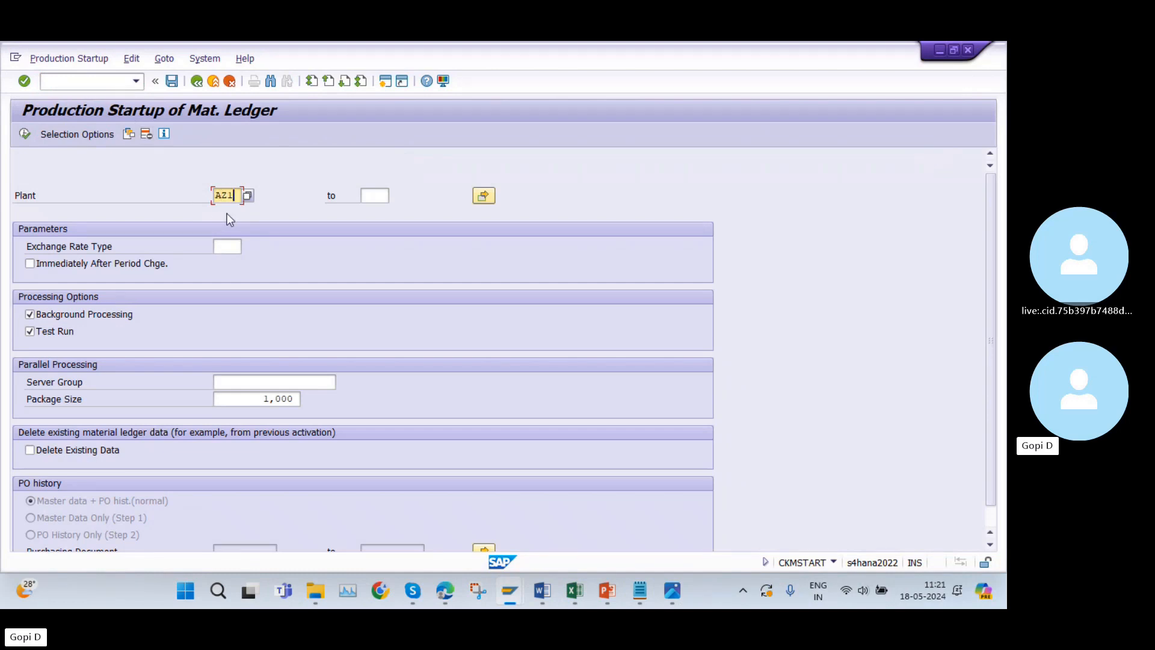
Execute the material ledger production startup for plant AZ10 with the test run off, scheduling the background job to start immediately.
{"action": "left_click", "coordinate": [29, 331]}
{"action": "left_click", "coordinate": [24, 134]}
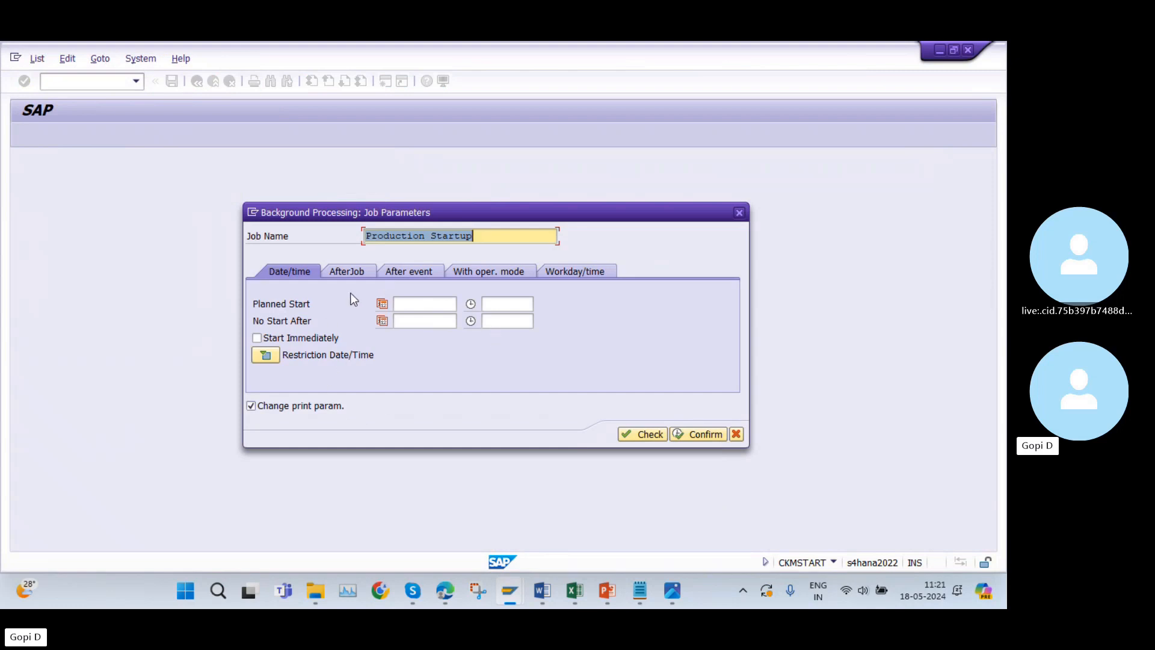
{"action": "left_click", "coordinate": [258, 338]}
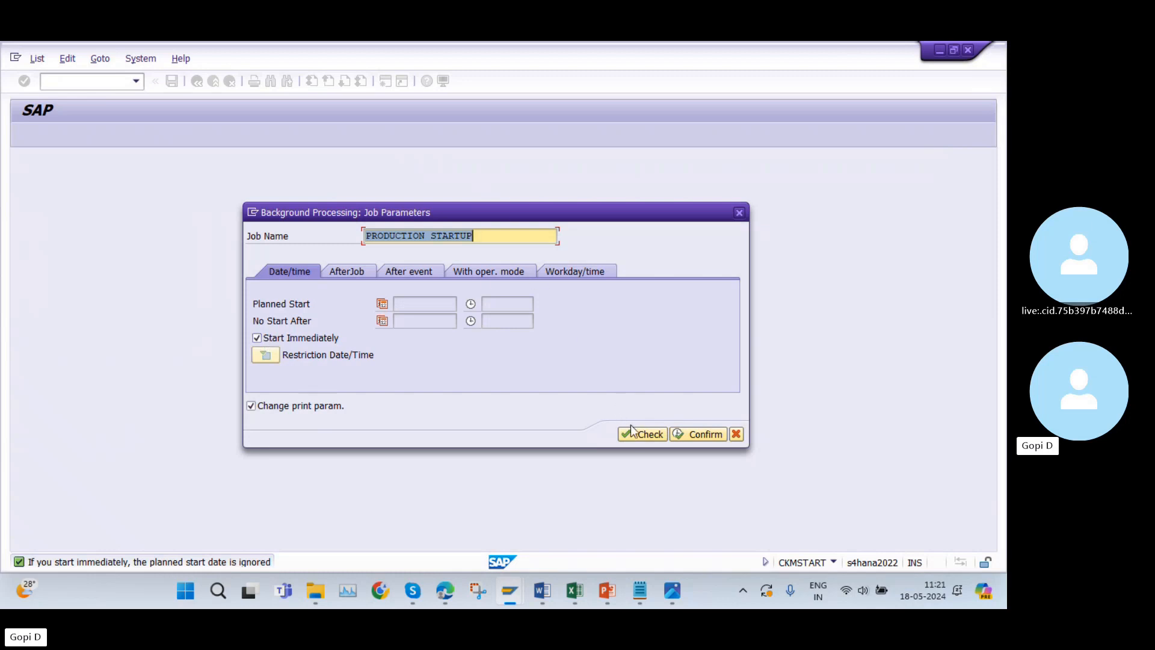
{"action": "left_click", "coordinate": [683, 435]}
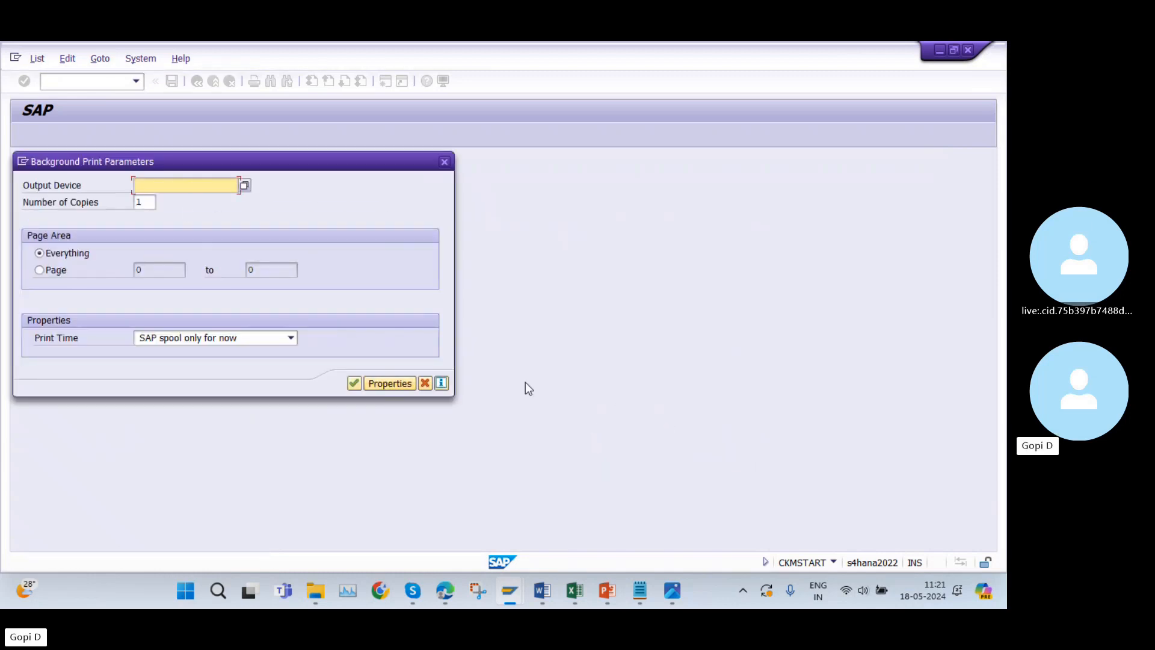
Set the background job's output device to LP01, confirm the print parameters and leave the production startup screen.
{"action": "key", "text": "space"}
{"action": "left_click", "coordinate": [188, 201]}
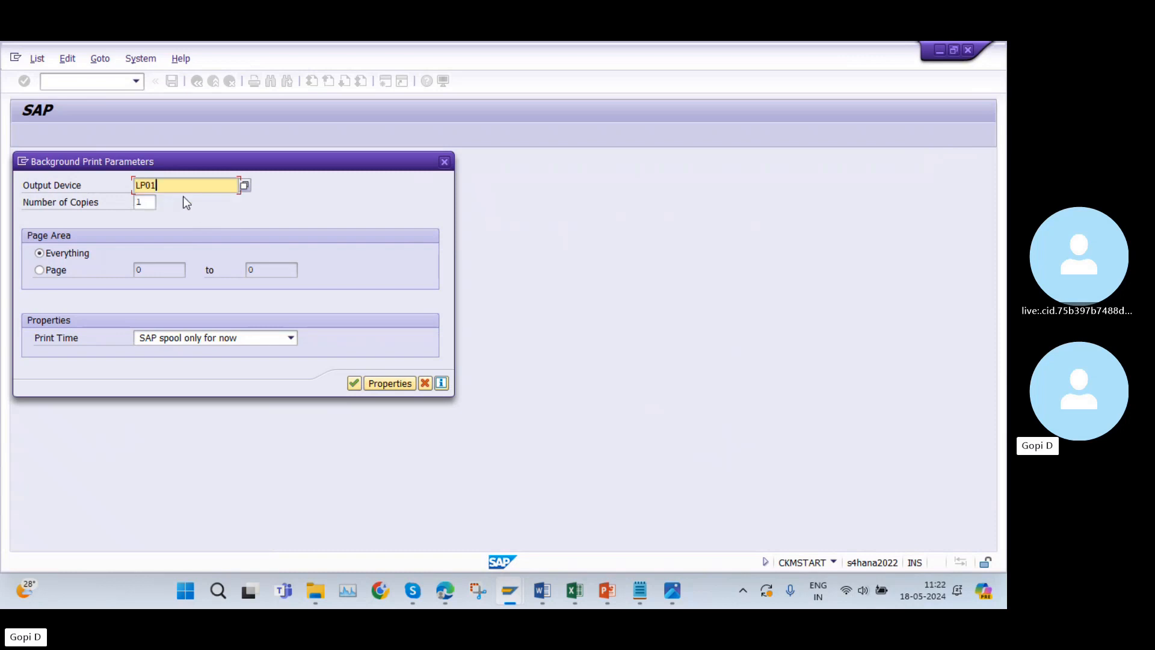
{"action": "left_click", "coordinate": [355, 383]}
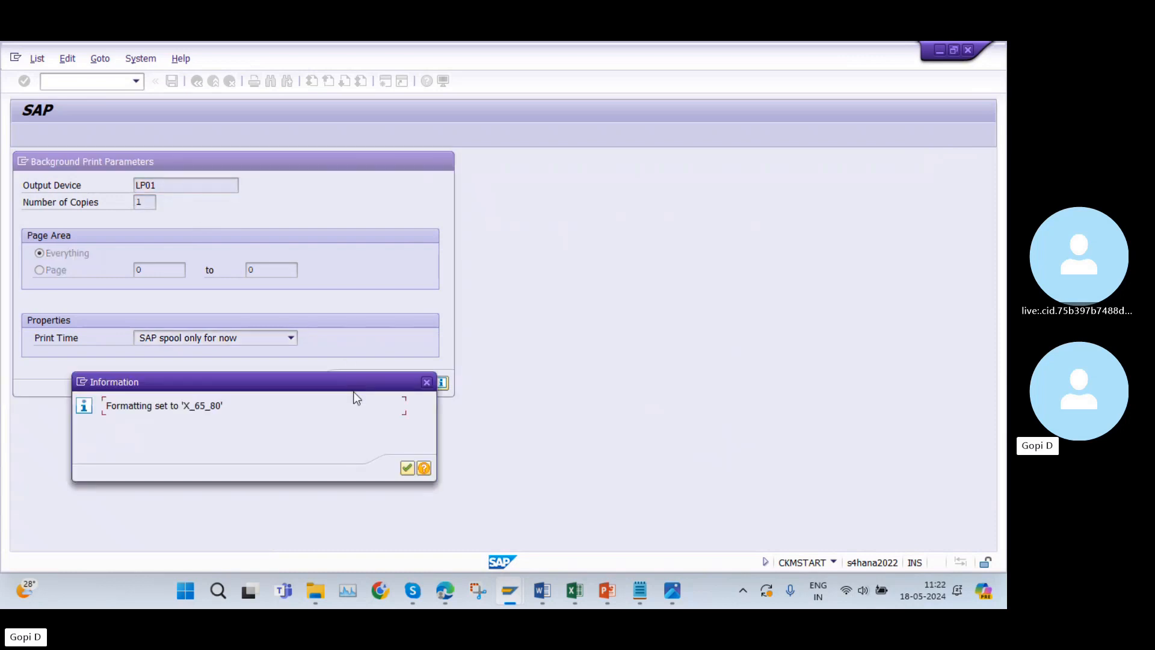
{"action": "left_click", "coordinate": [407, 469]}
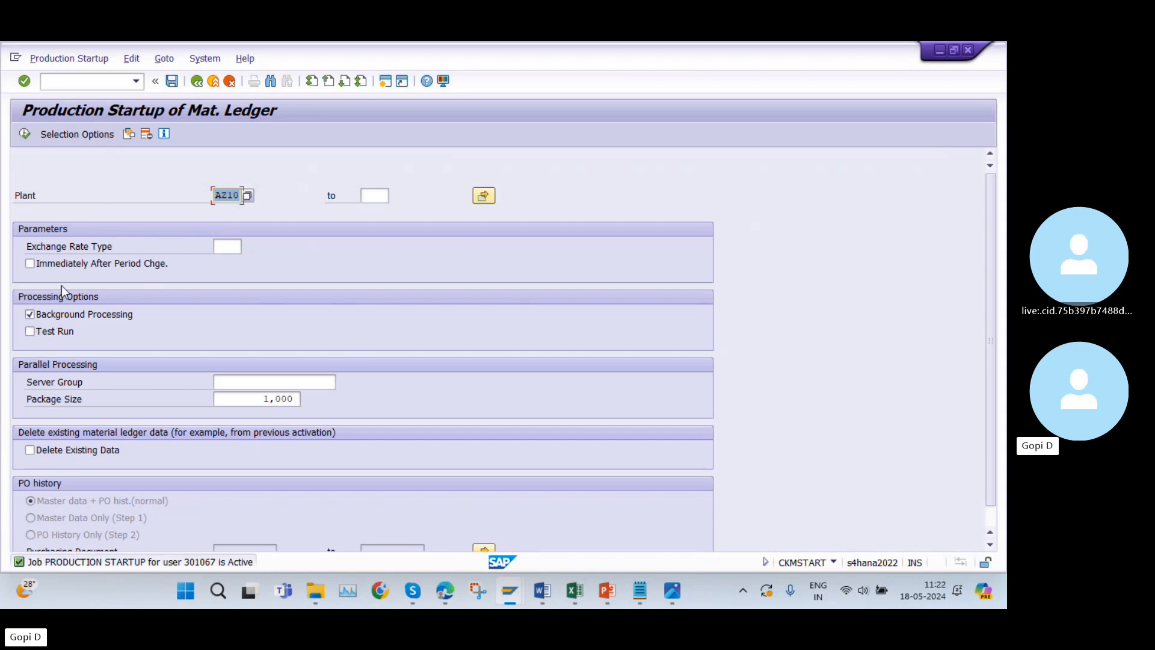
{"action": "left_click", "coordinate": [197, 80]}
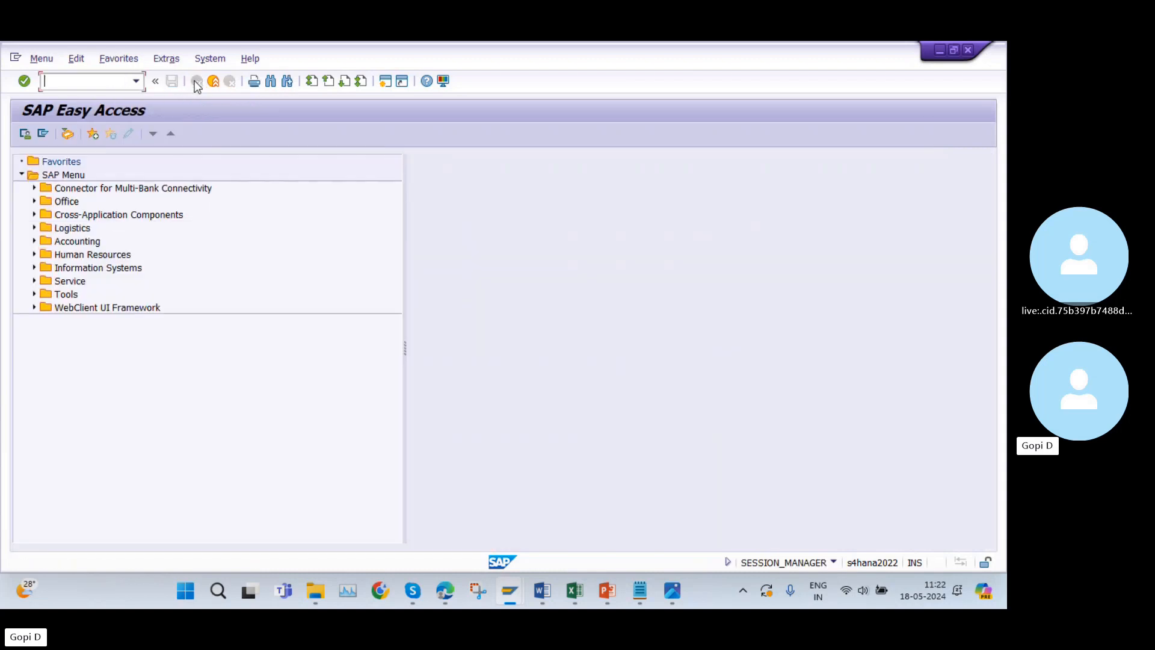
Switch to the Excel list and fill rows 38 to 43, OKB9 through CKMSTART, with light green.
{"action": "left_click", "coordinate": [575, 590]}
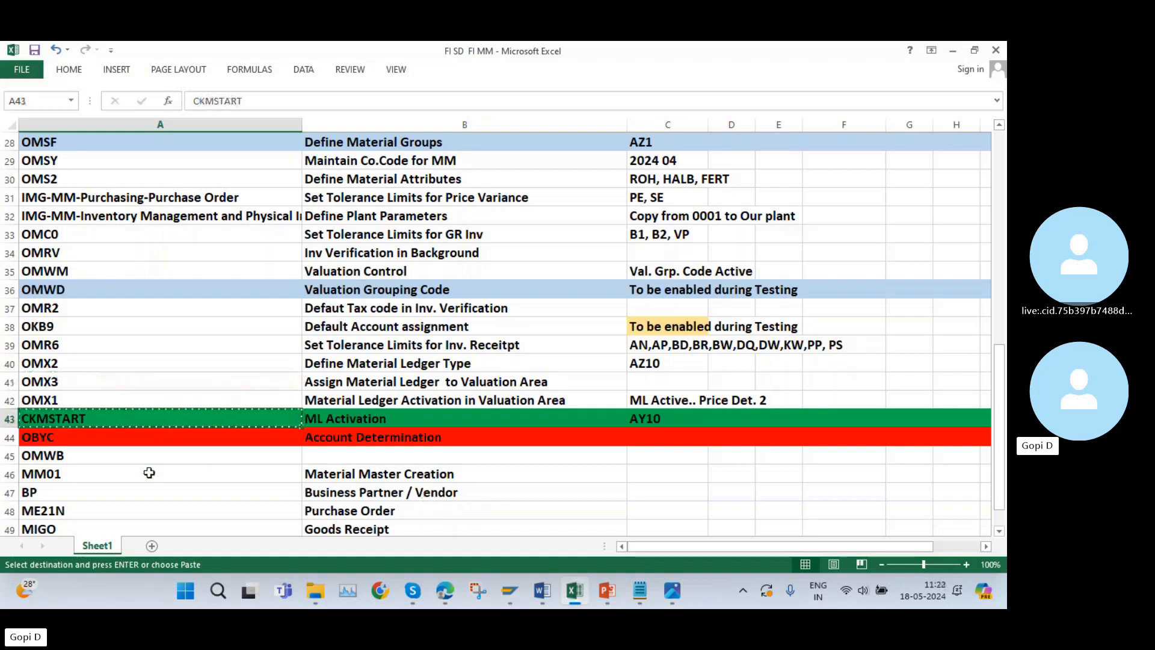
{"action": "left_click", "coordinate": [49, 440]}
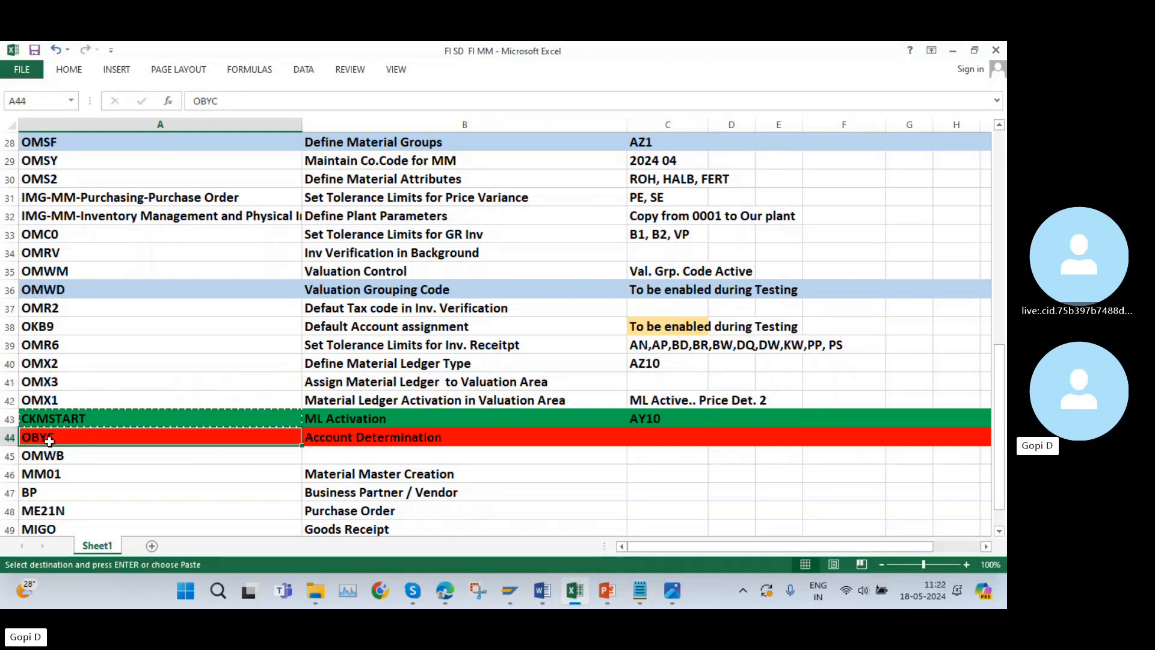
{"action": "left_click_drag", "start_coordinate": [11, 327], "coordinate": [162, 414]}
{"action": "left_click", "coordinate": [68, 71]}
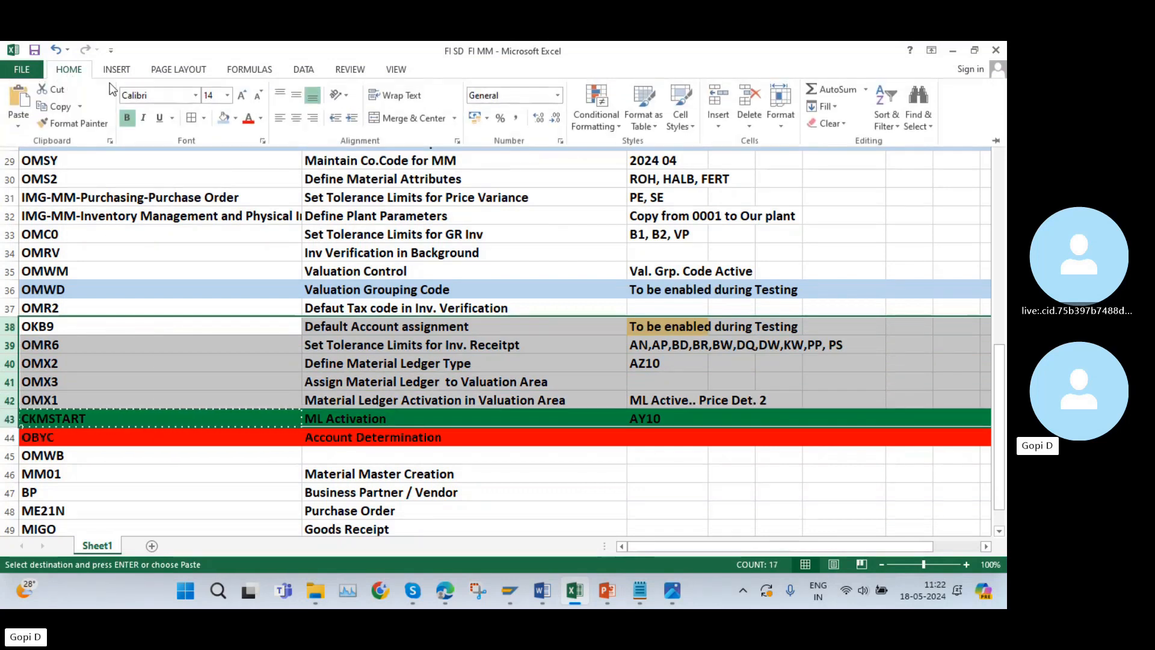
{"action": "left_click", "coordinate": [236, 120]}
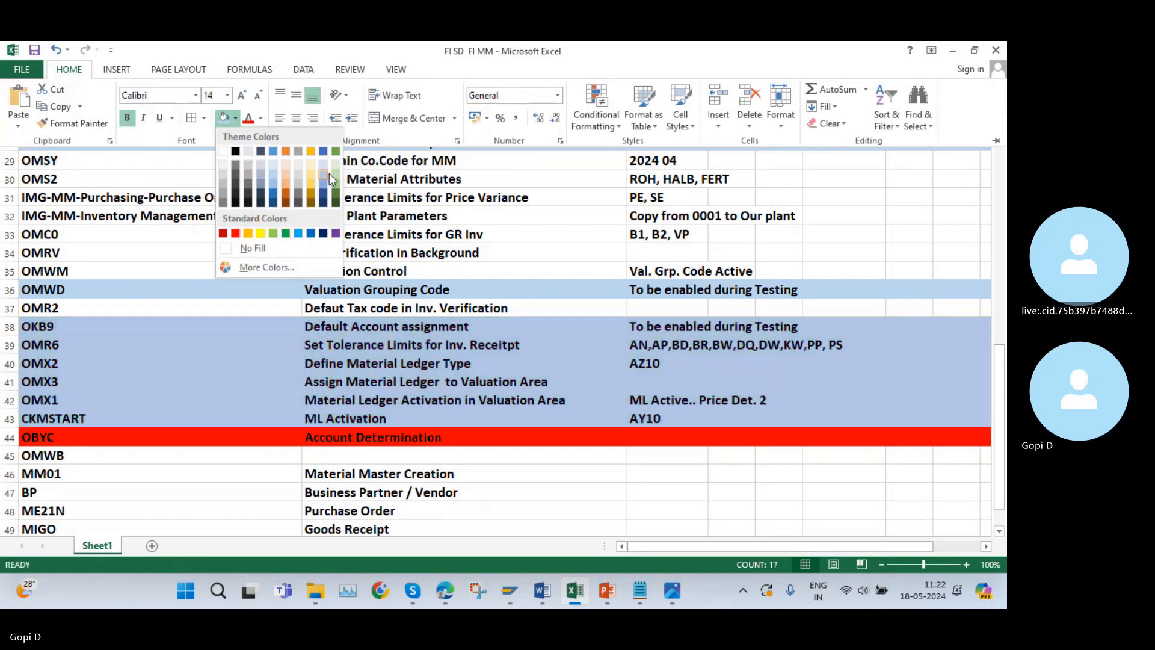
{"action": "left_click", "coordinate": [337, 188]}
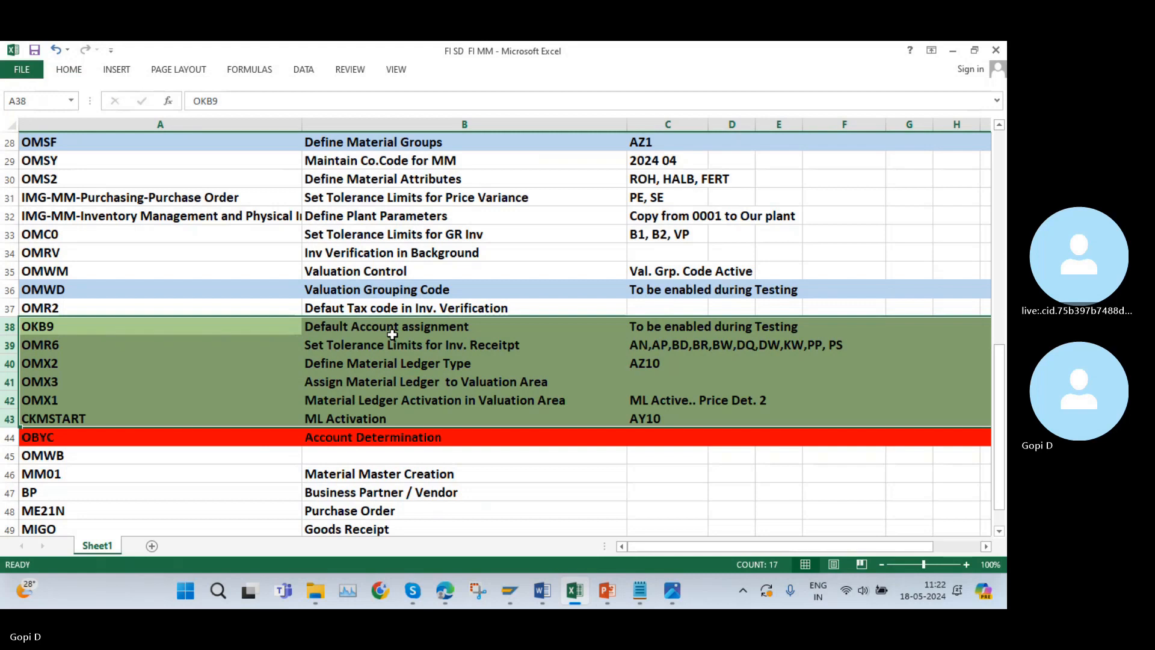
{"action": "left_click", "coordinate": [427, 346]}
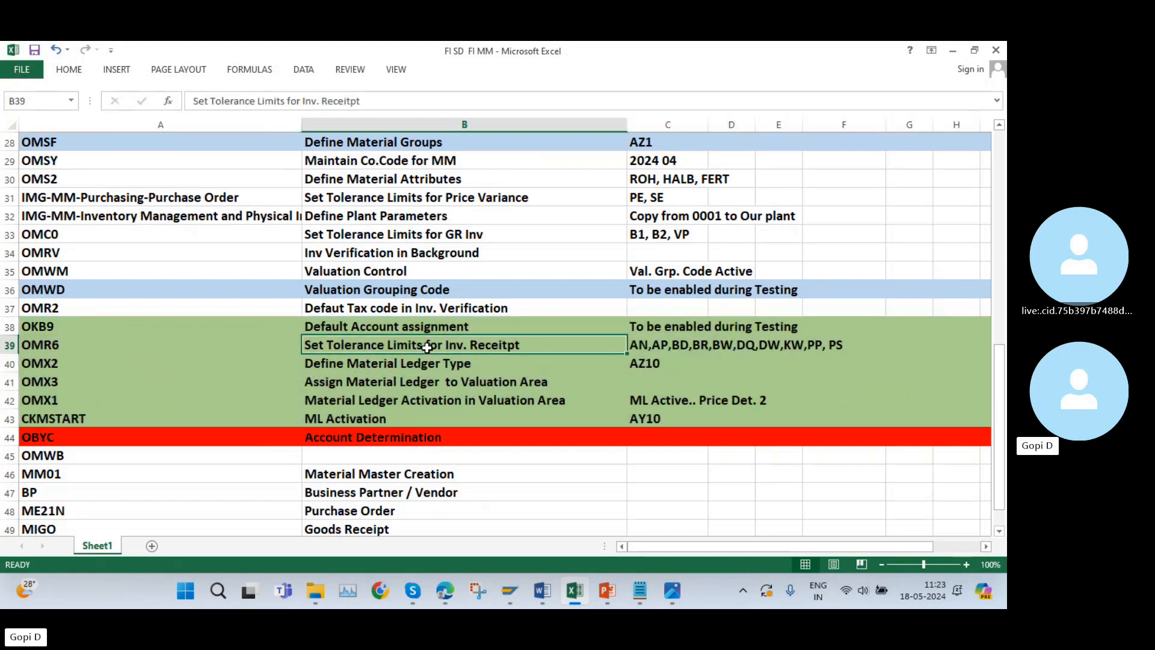
Fill row 39, the OMR6 invoice receipt tolerance limits entry, with dark grey.
{"action": "left_click", "coordinate": [10, 345]}
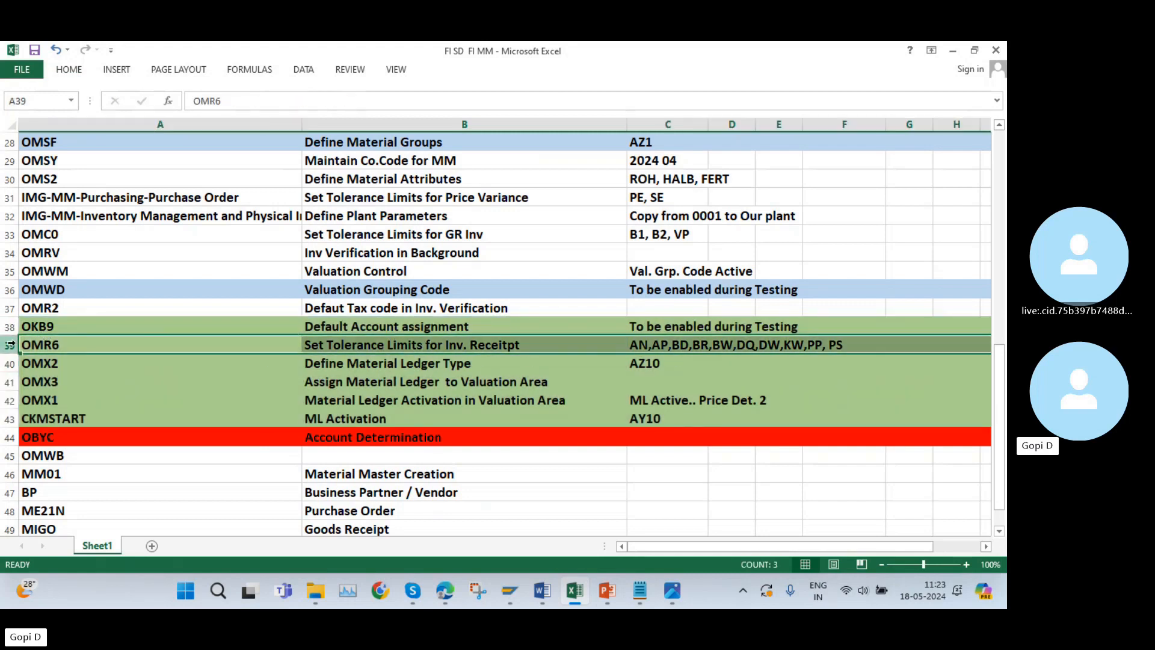
{"action": "left_click", "coordinate": [72, 71]}
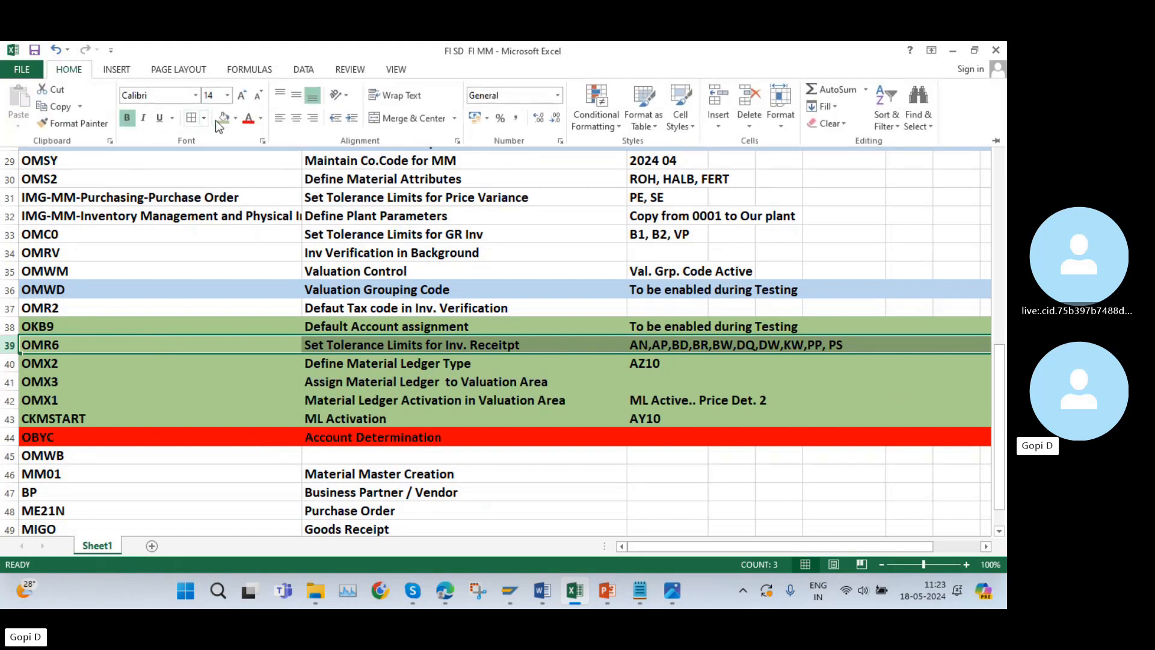
{"action": "left_click", "coordinate": [235, 118]}
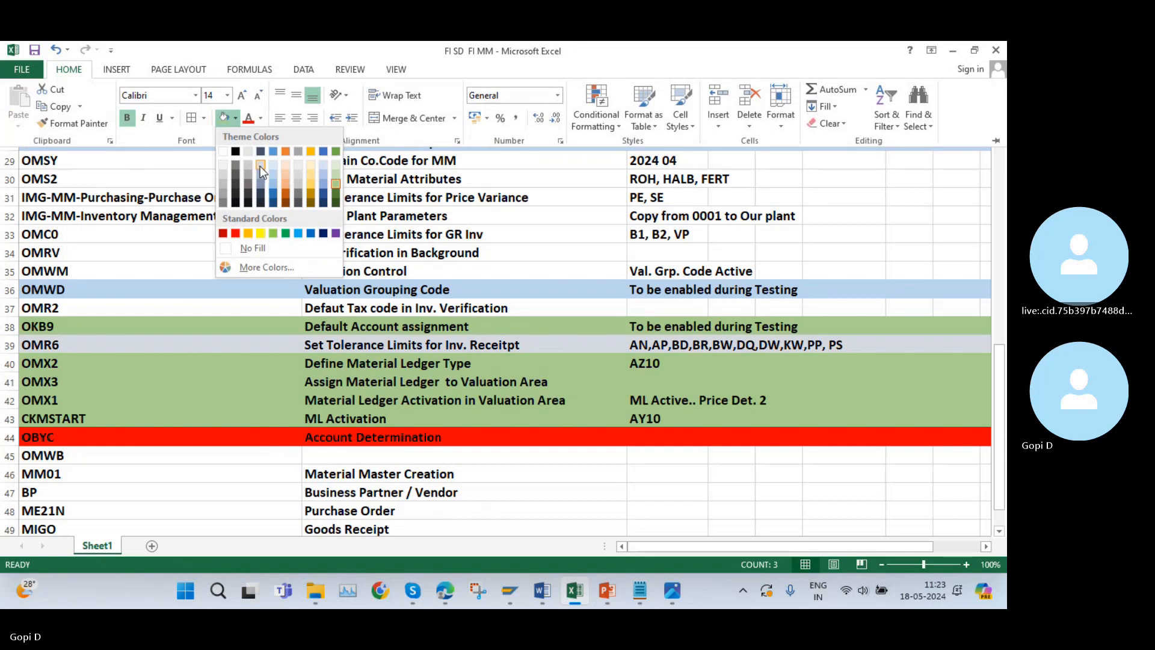
{"action": "left_click", "coordinate": [248, 191]}
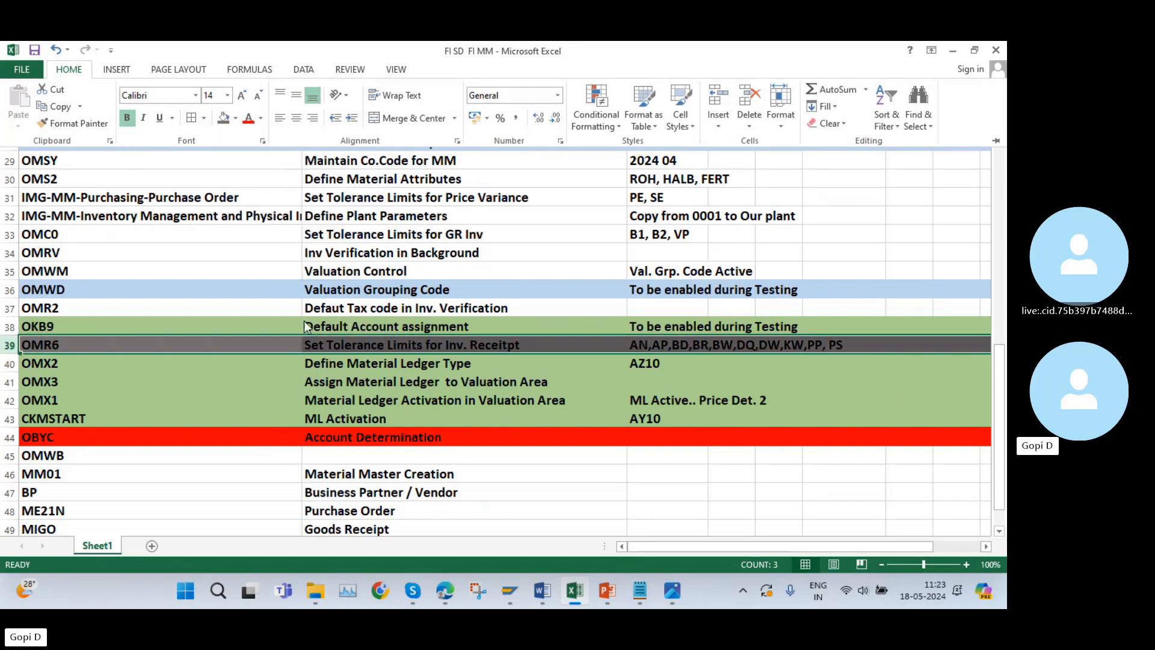
{"action": "left_click", "coordinate": [582, 490]}
{"action": "left_click", "coordinate": [578, 483]}
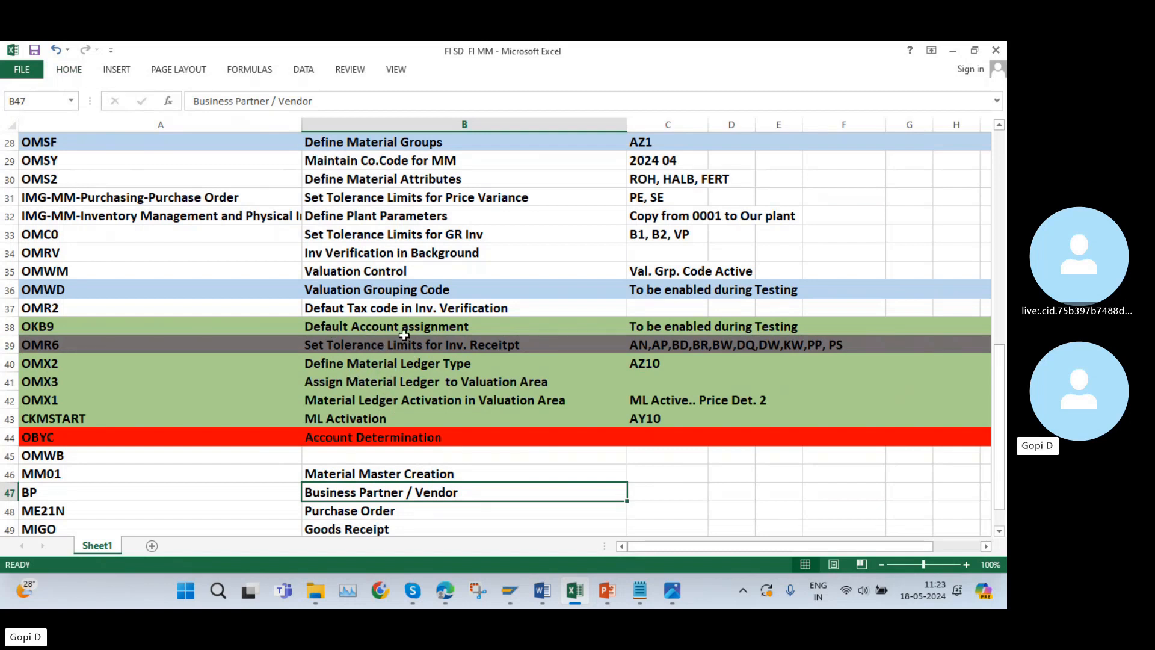
Change the ML Activation input in cell C43 to AZ10.
{"action": "scroll", "coordinate": [394, 351], "scroll_direction": "down", "scroll_amount": 2}
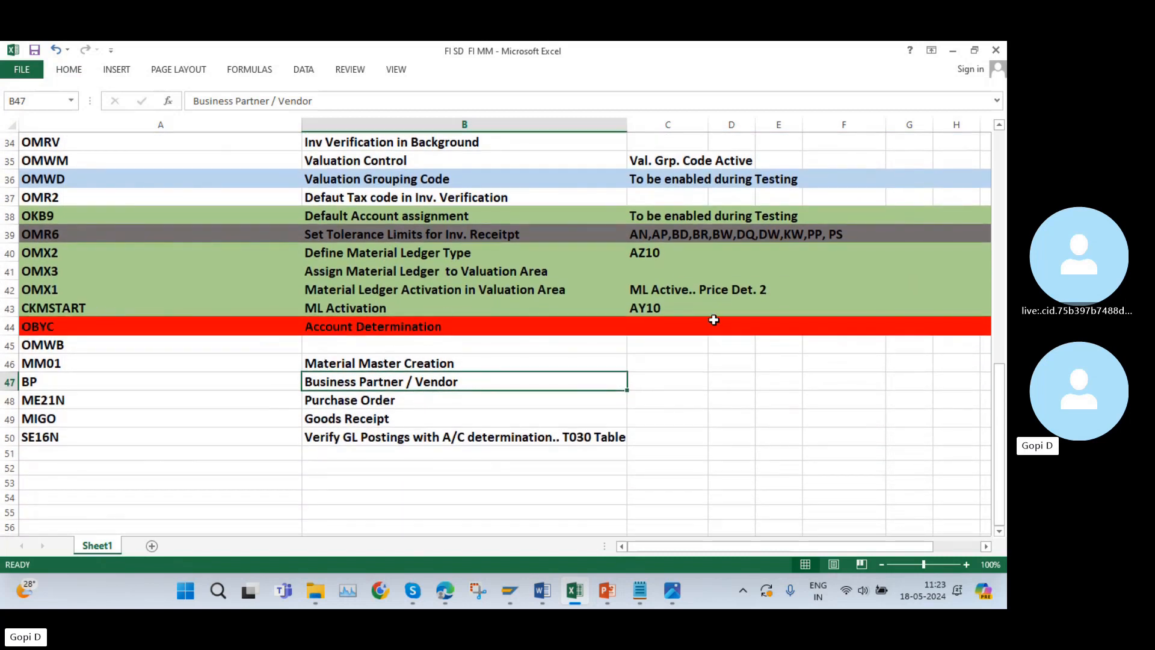
{"action": "double_click", "coordinate": [656, 308]}
{"action": "key", "text": "BackSpace"}
{"action": "key", "text": "BackSpace"}
{"action": "key", "text": "BackSpace"}
{"action": "type", "text": "Z10"}
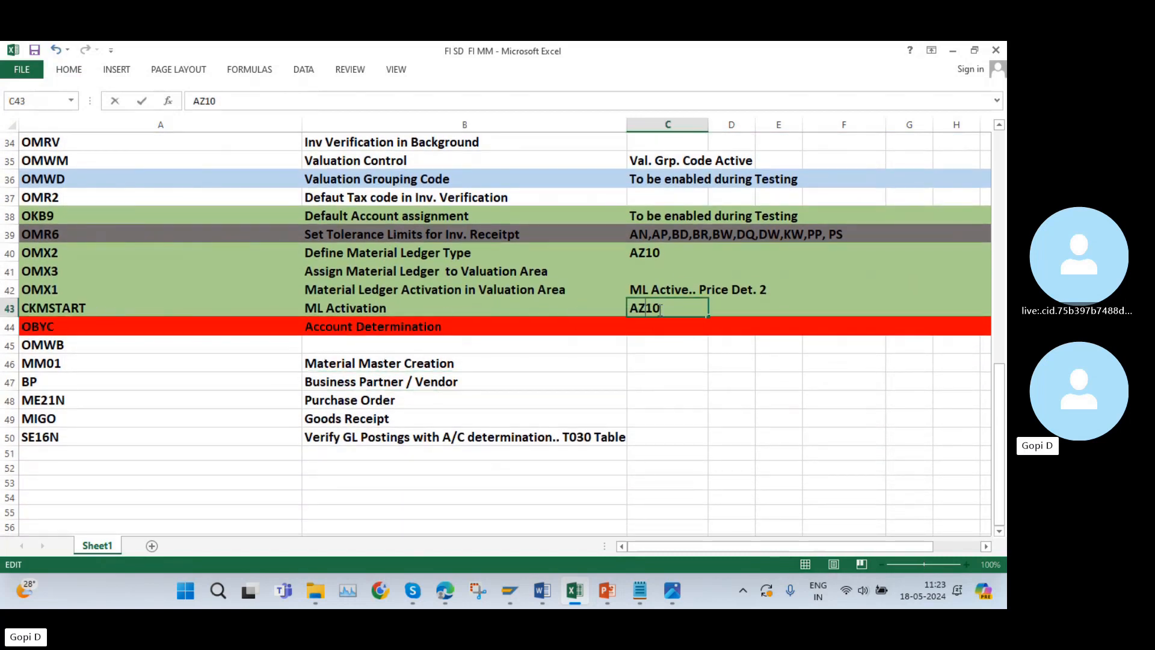
{"action": "left_click", "coordinate": [582, 367]}
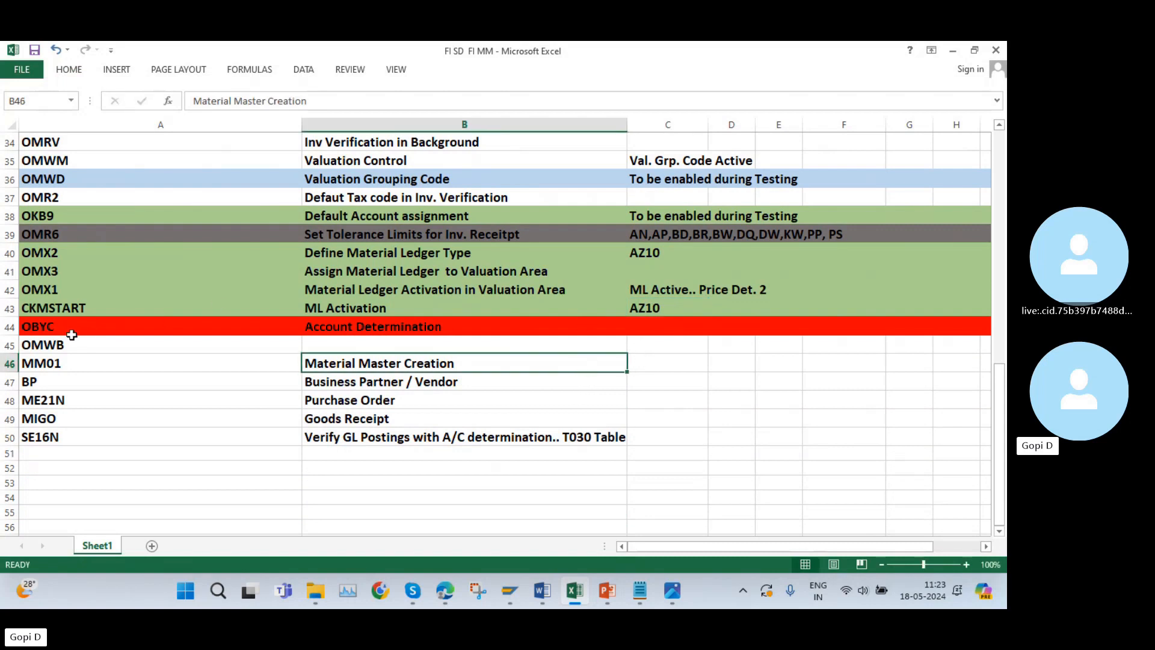
Copy transaction code OBYC from cell A44 of the Excel list and open that transaction in SAP.
{"action": "left_click", "coordinate": [44, 329]}
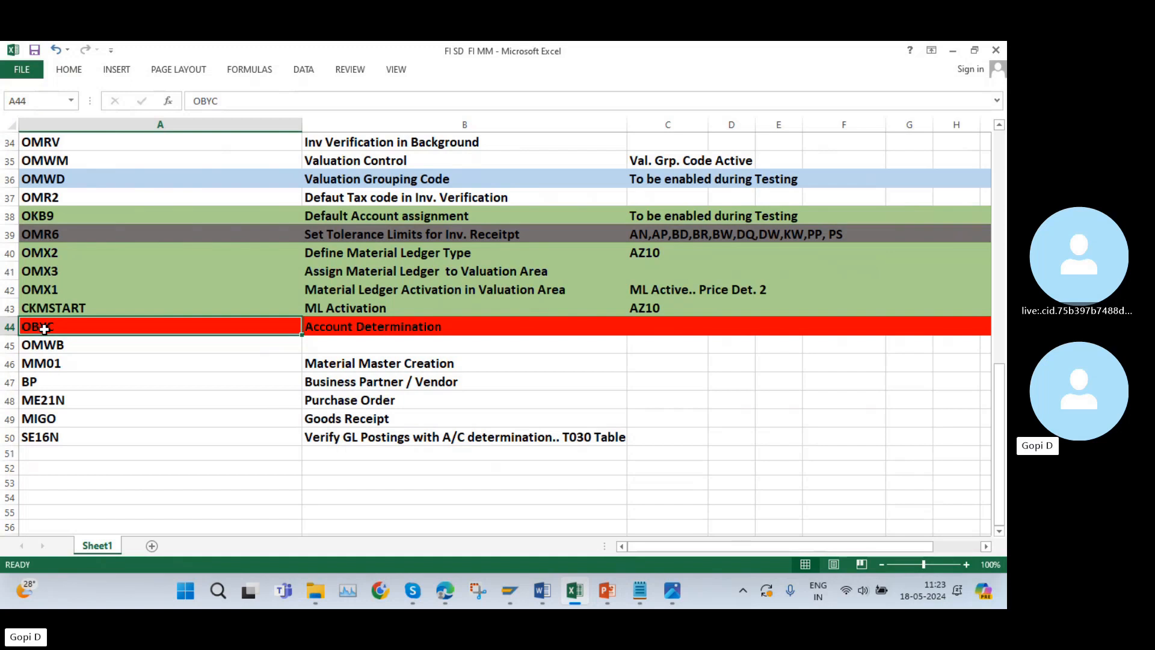
{"action": "scroll", "coordinate": [45, 329], "scroll_direction": "up", "scroll_amount": 11}
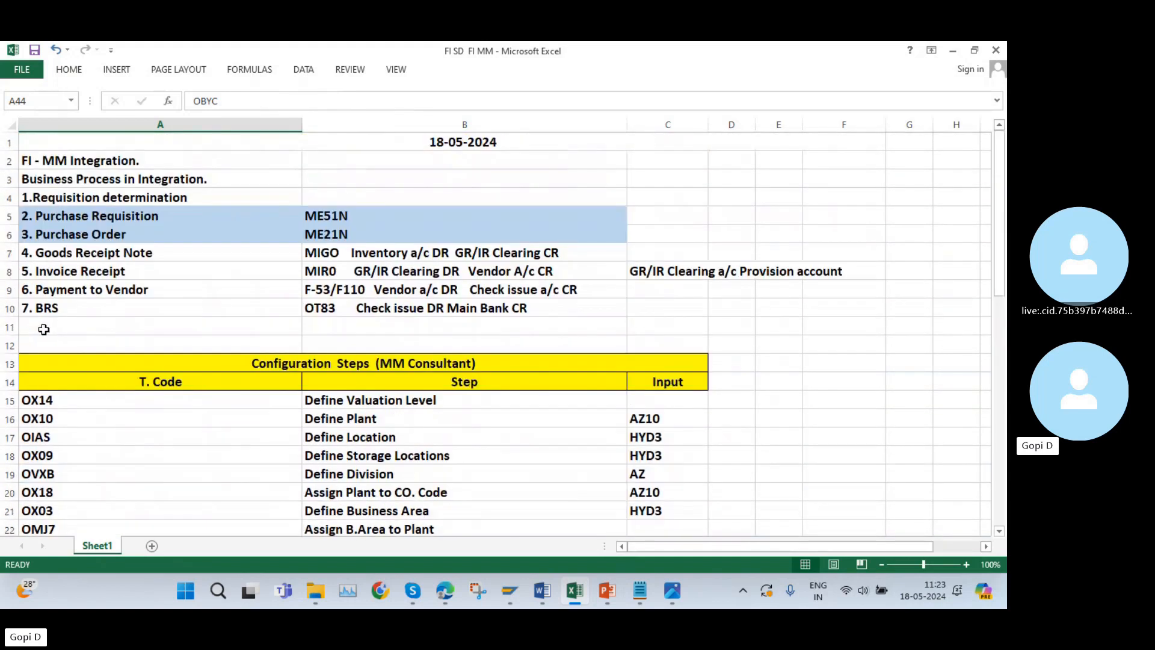
{"action": "scroll", "coordinate": [45, 329], "scroll_direction": "down", "scroll_amount": 10}
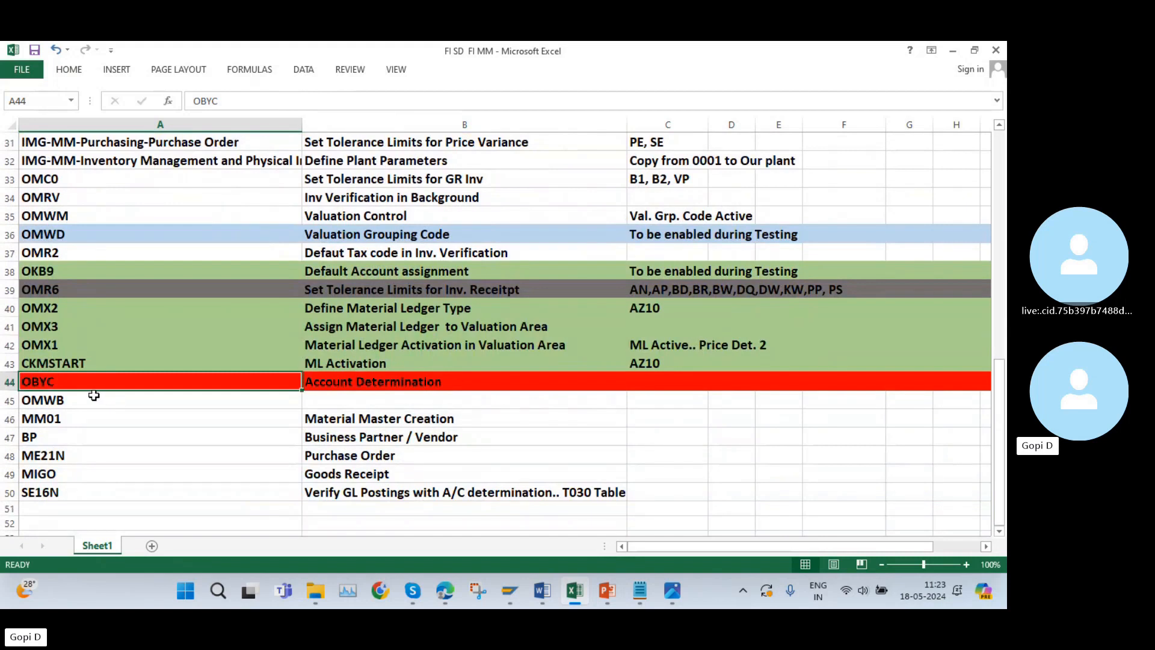
{"action": "key", "text": "ctrl+c"}
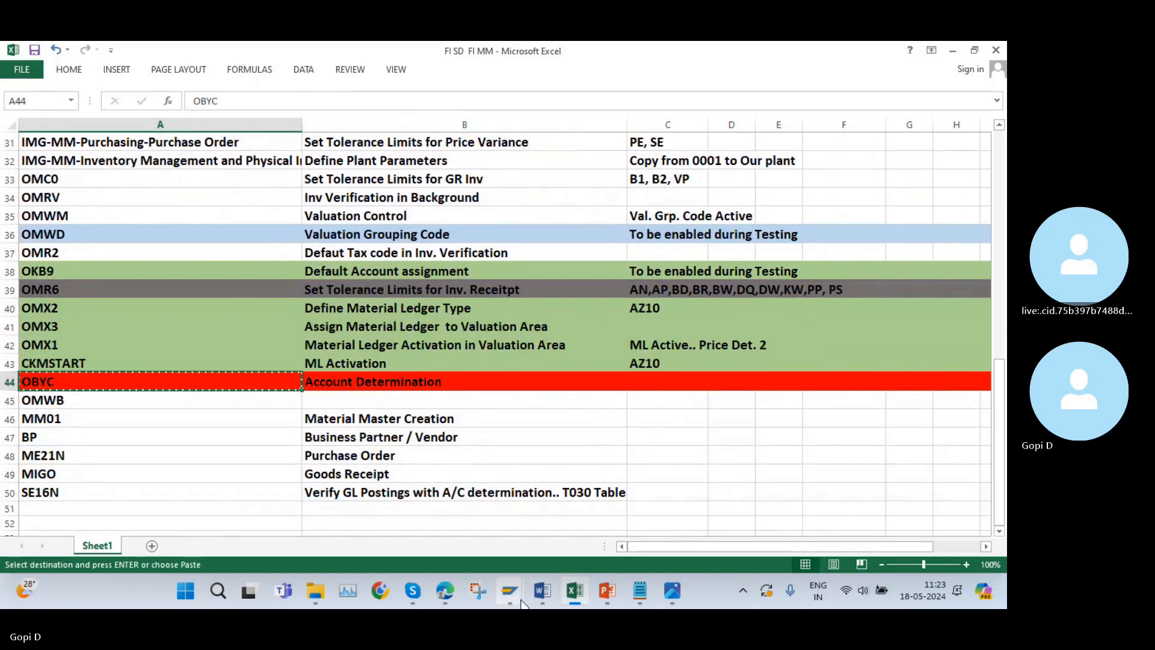
{"action": "mouse_move", "coordinate": [521, 601]}
{"action": "left_click", "coordinate": [505, 514]}
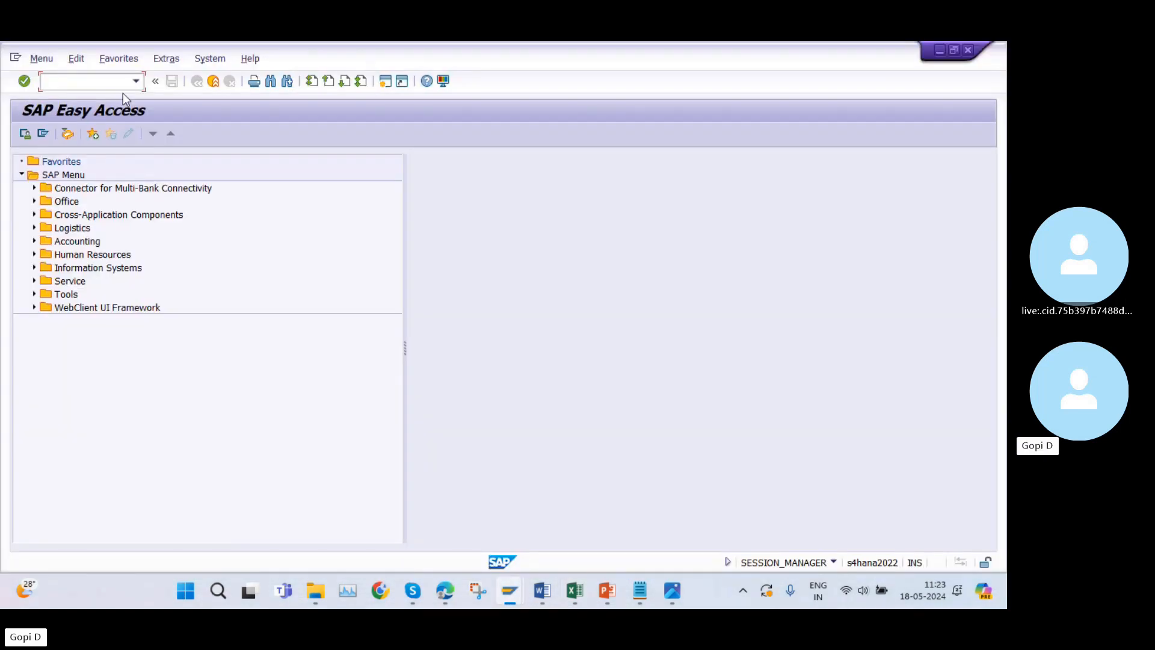
{"action": "key", "text": "ctrl+v"}
{"action": "key", "text": "Return"}
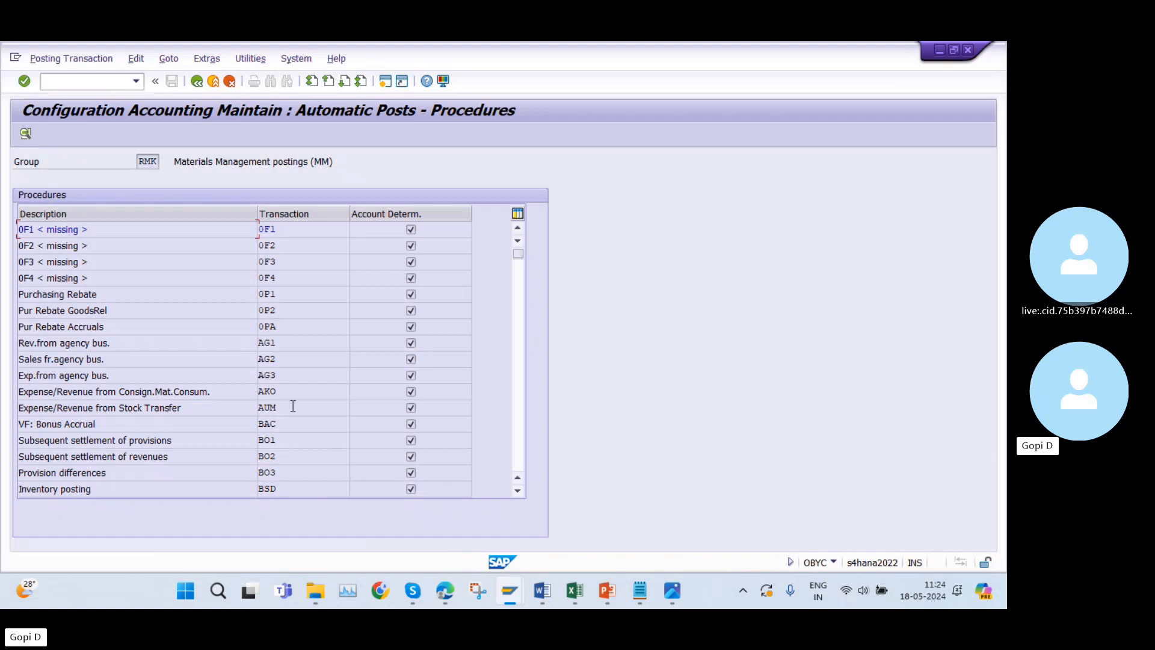
{"action": "scroll", "coordinate": [290, 410], "scroll_direction": "down", "scroll_amount": 1}
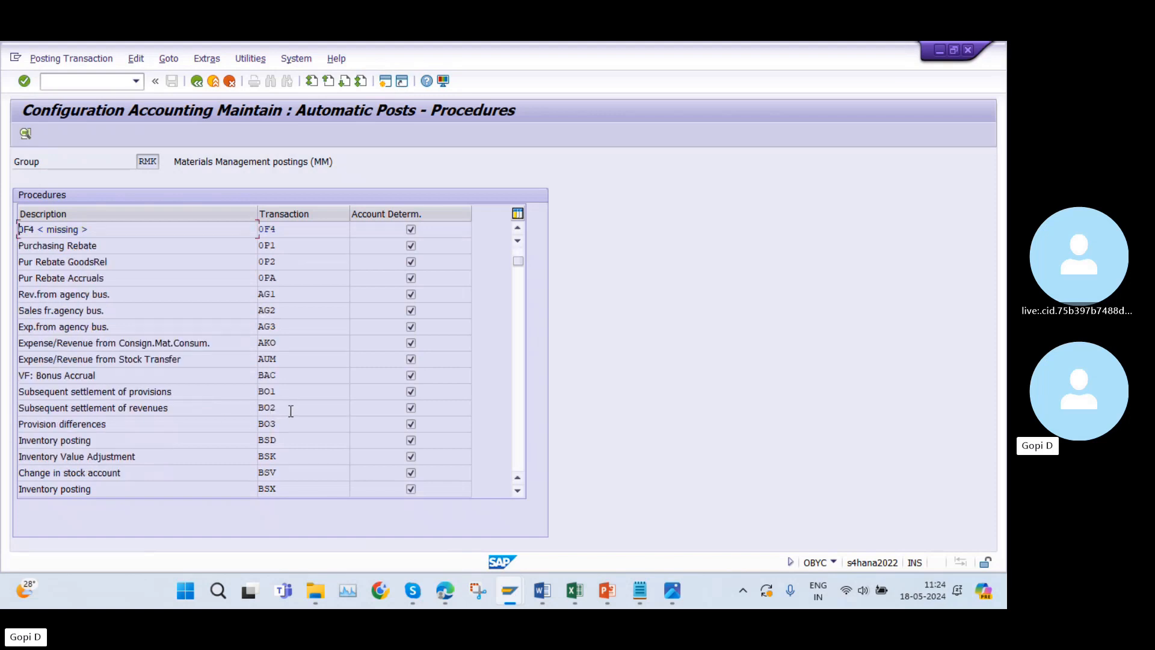
{"action": "scroll", "coordinate": [291, 411], "scroll_direction": "down", "scroll_amount": 3}
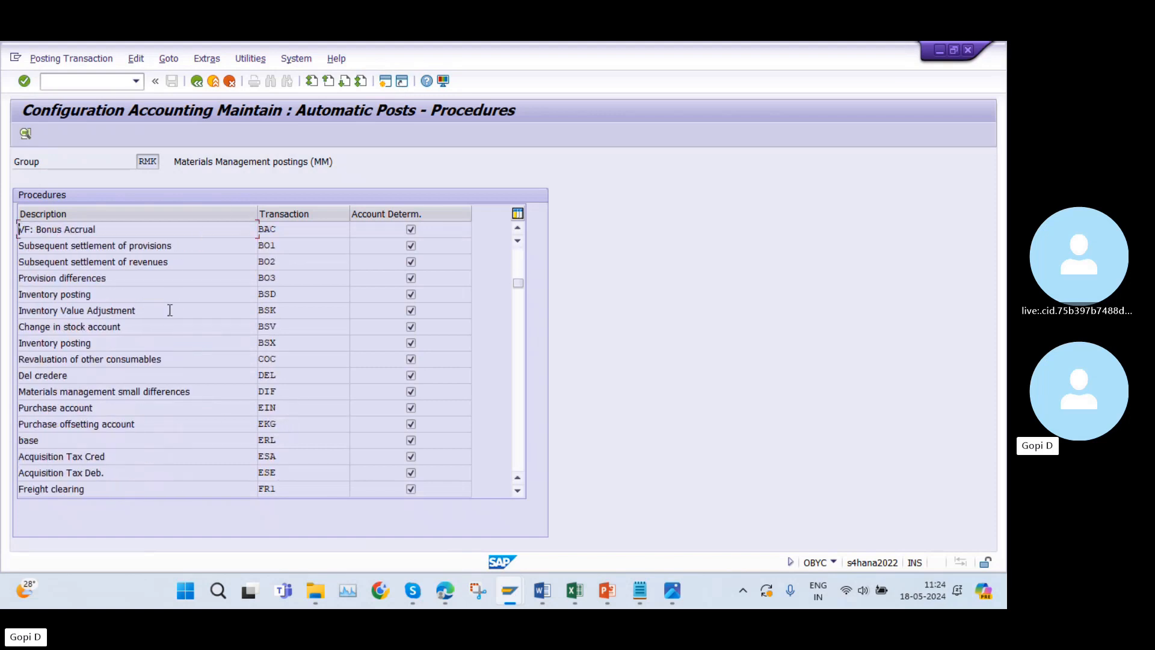
{"action": "double_click", "coordinate": [286, 345]}
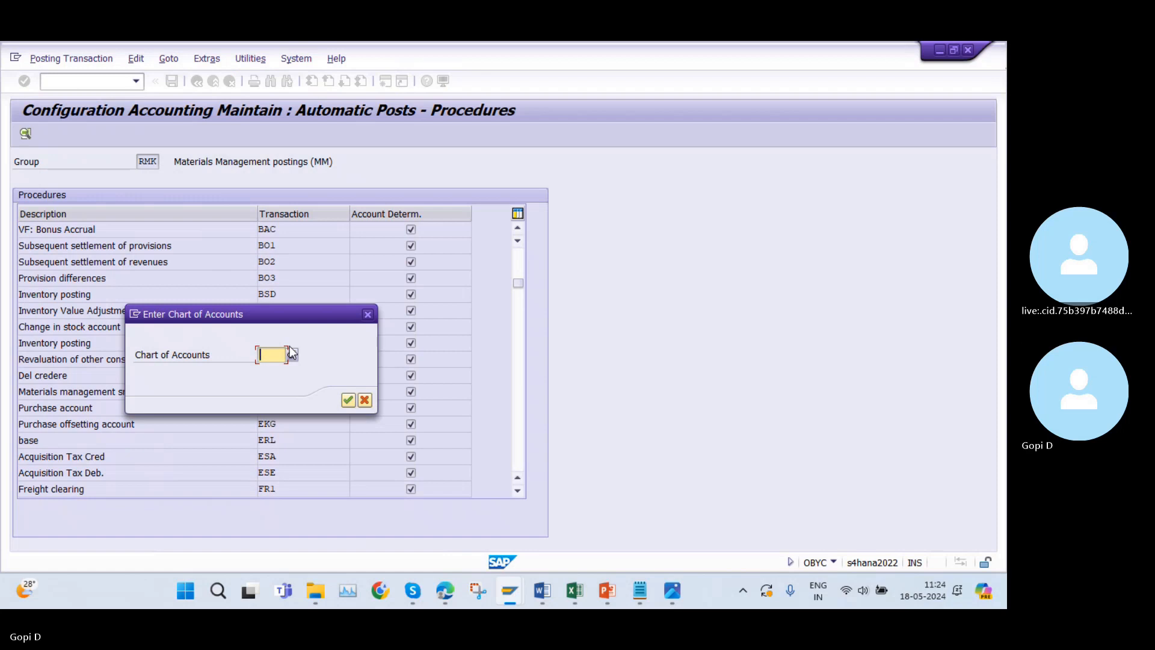
{"action": "type", "text": "A"}
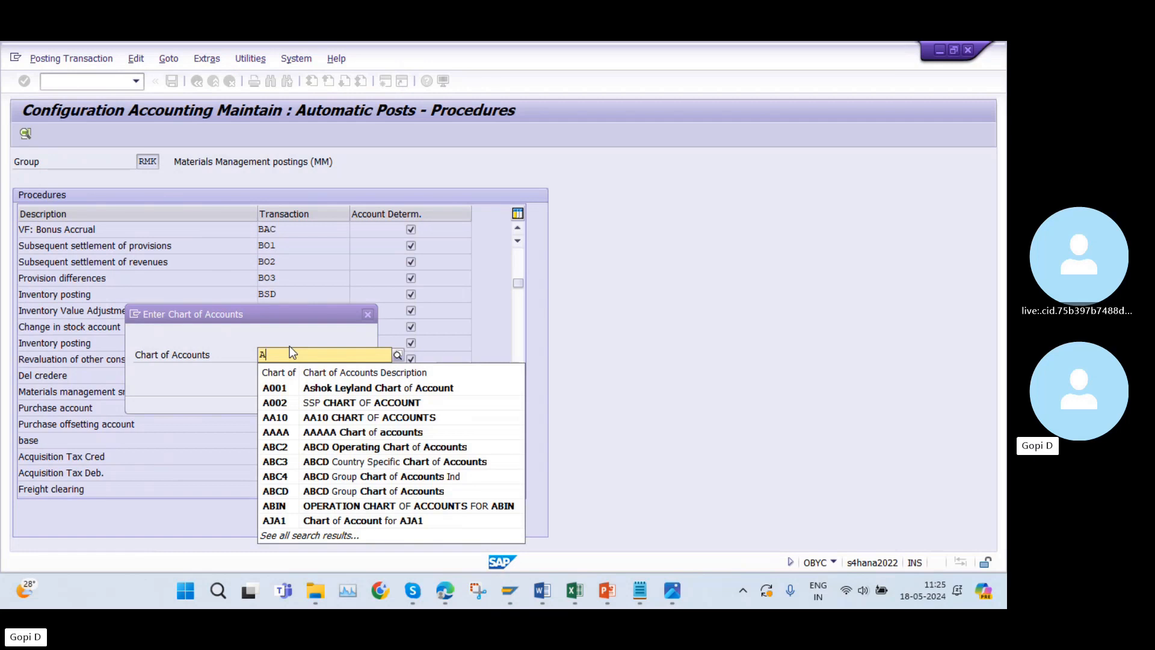
{"action": "type", "text": "A"}
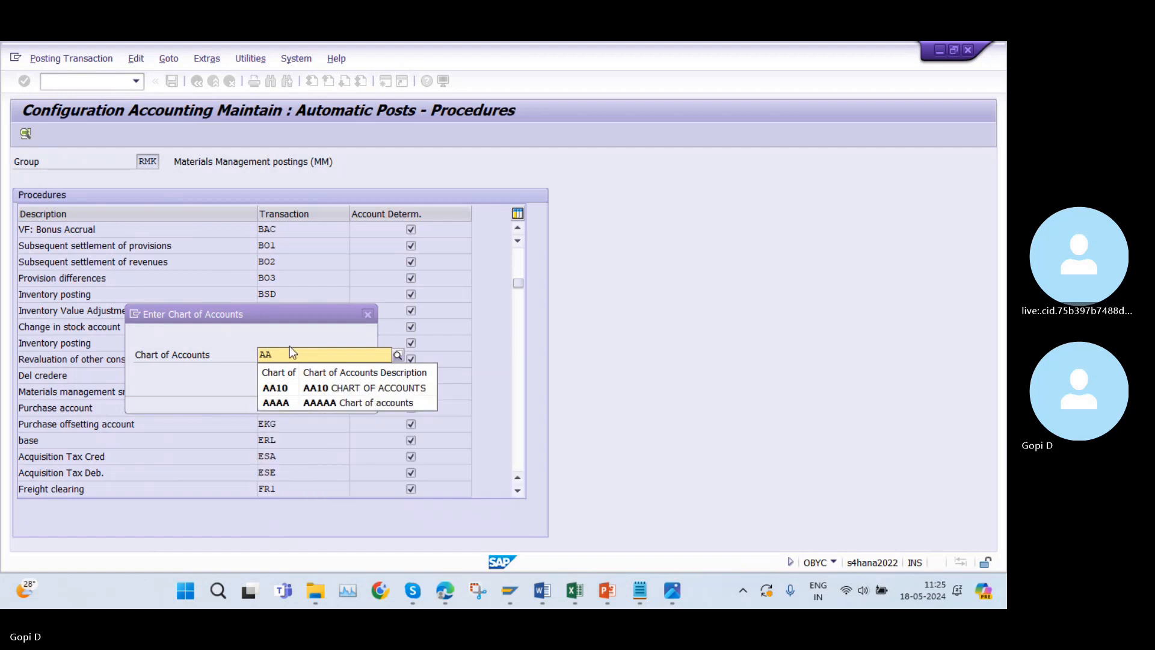
{"action": "key", "text": "BackSpace"}
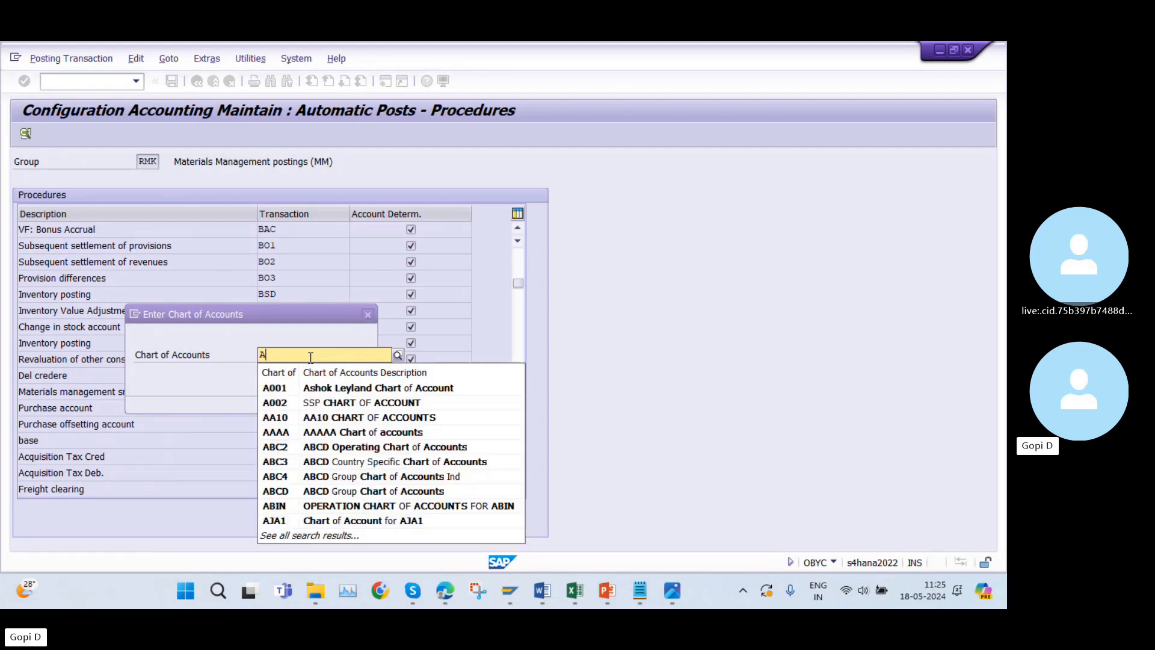
{"action": "key", "text": "BackSpace"}
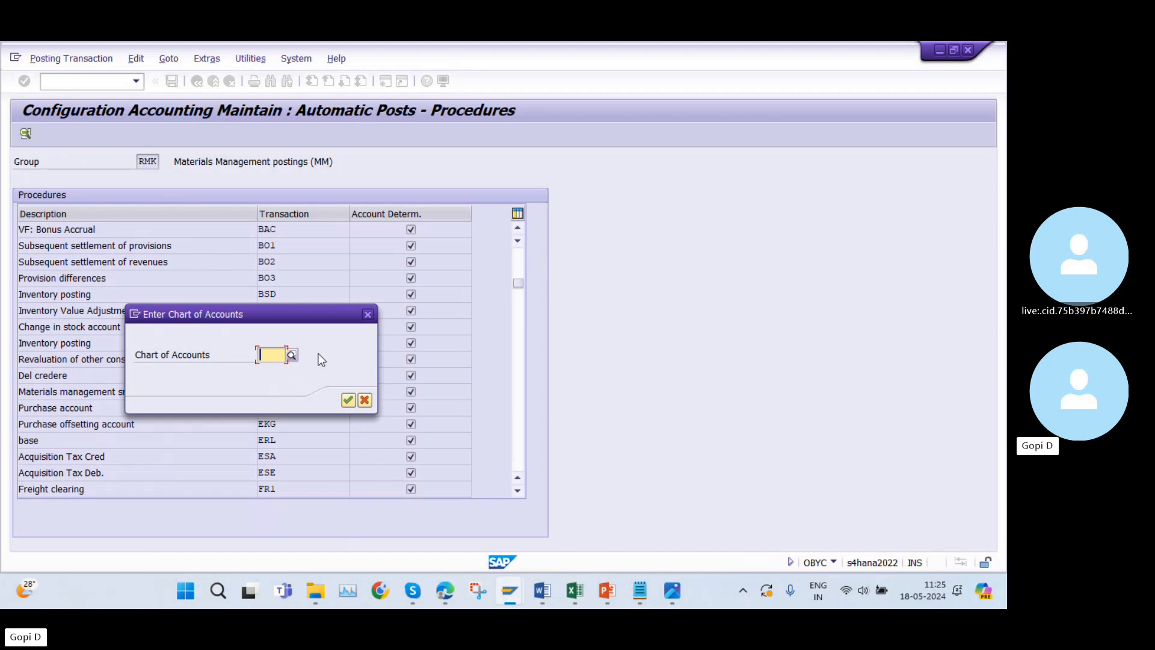
Leave the Create Material transaction in the other session and cancel the chart of accounts entry in OBYC.
{"action": "mouse_move", "coordinate": [507, 590]}
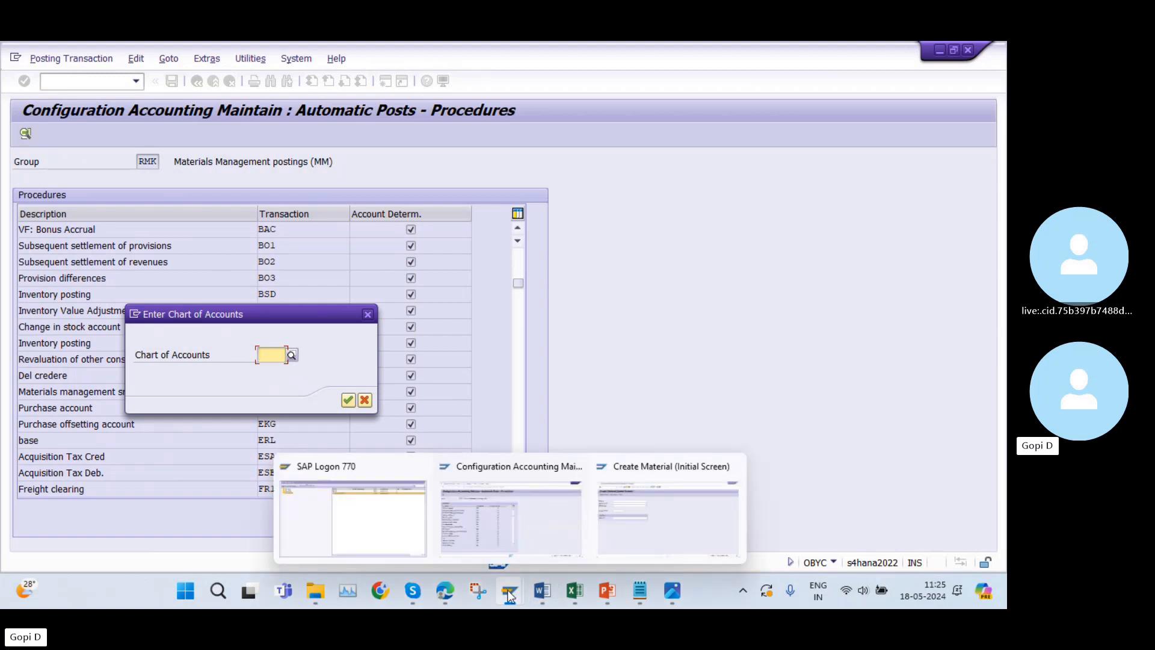
{"action": "left_click", "coordinate": [610, 531]}
{"action": "left_click", "coordinate": [388, 83]}
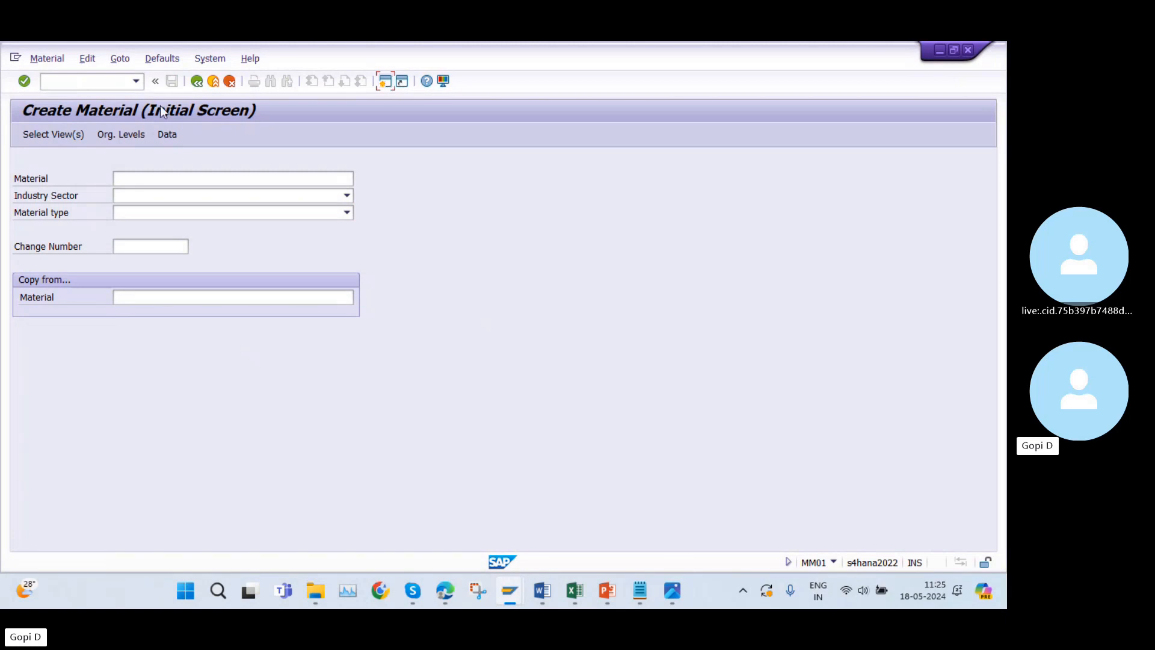
{"action": "left_click", "coordinate": [197, 81]}
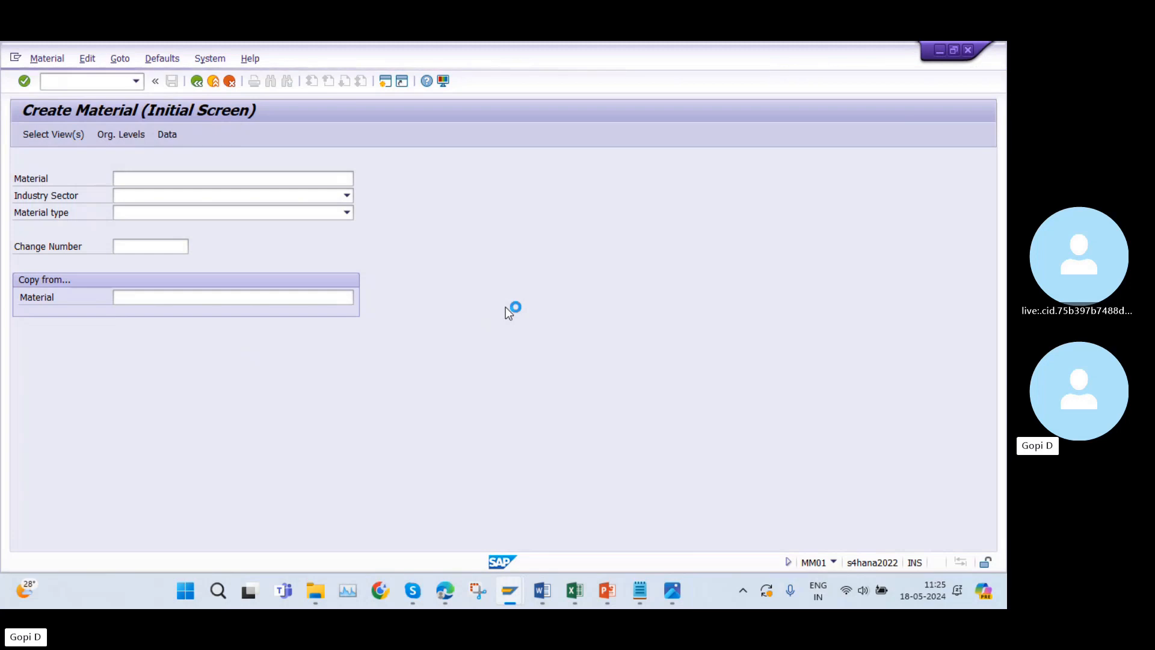
{"action": "mouse_move", "coordinate": [512, 580]}
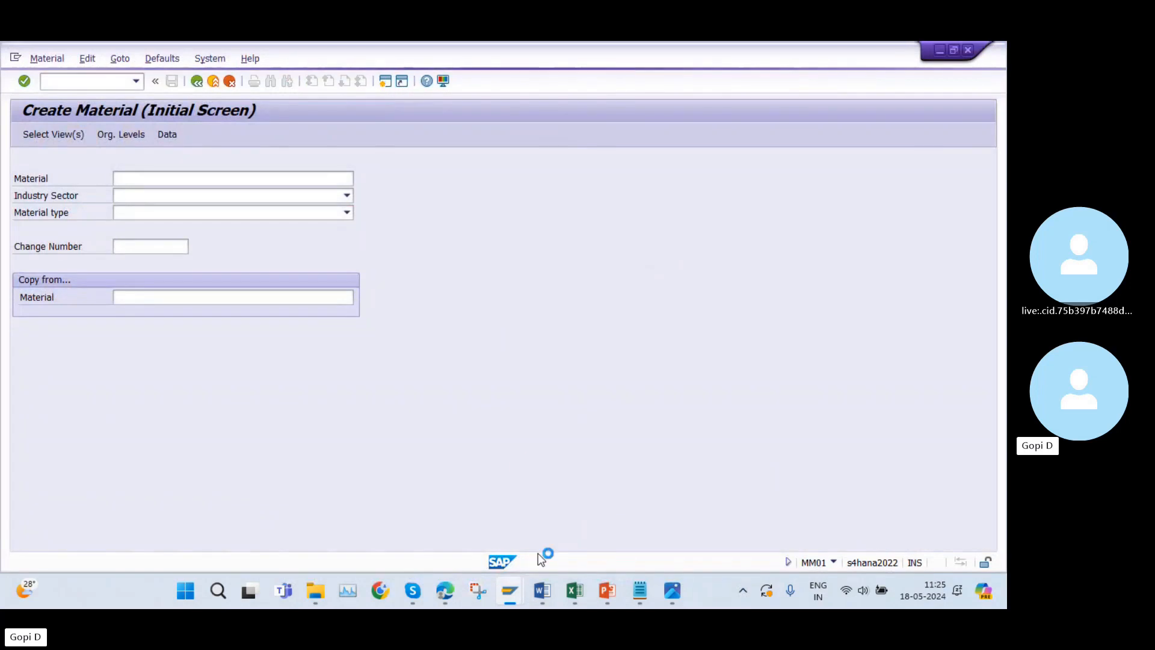
{"action": "left_click", "coordinate": [507, 522]}
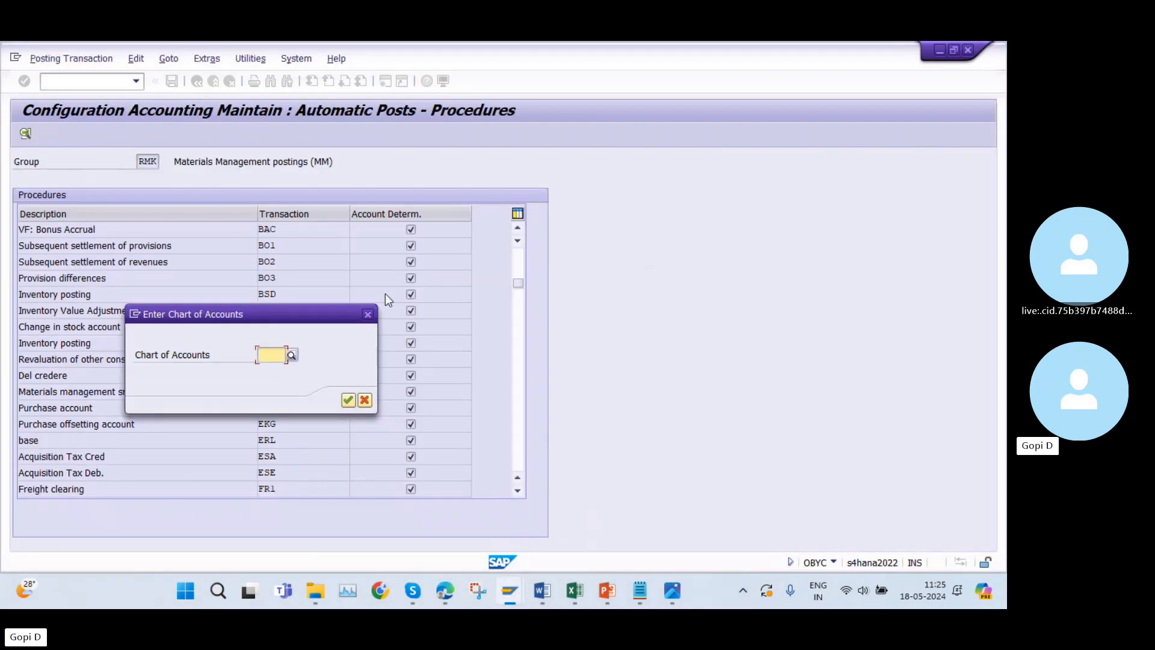
{"action": "left_click", "coordinate": [365, 318]}
Close the surplus SAP session and return to the OBYC automatic posting procedures.
{"action": "left_click", "coordinate": [388, 83]}
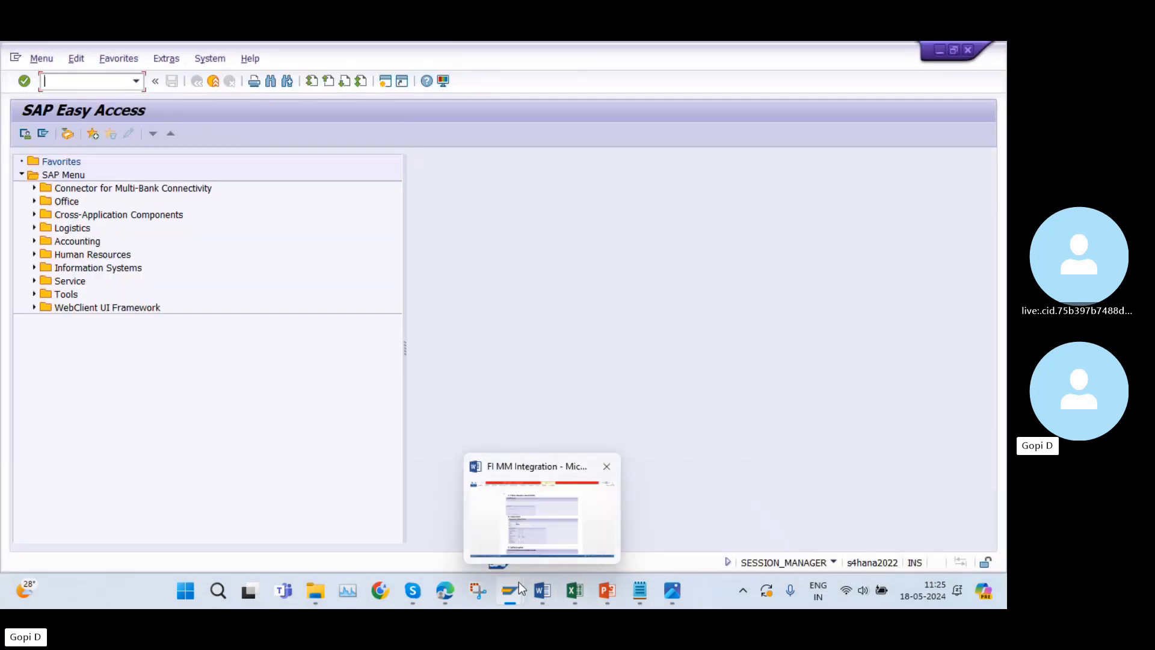
{"action": "mouse_move", "coordinate": [506, 604]}
{"action": "left_click", "coordinate": [325, 515]}
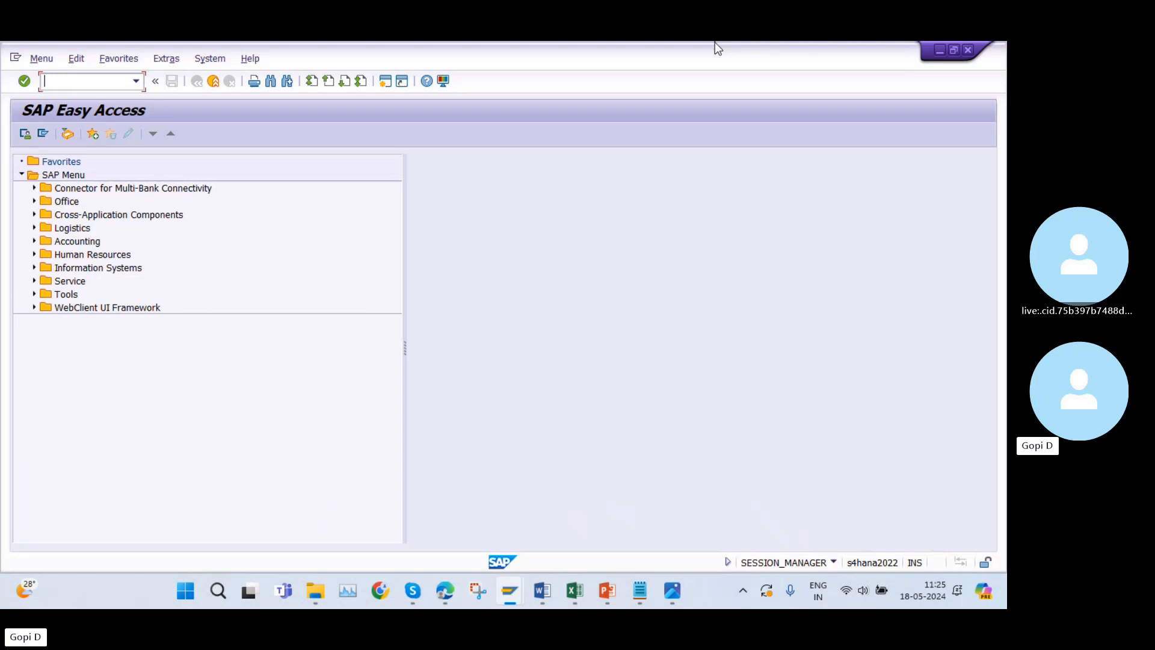
{"action": "left_click", "coordinate": [969, 50]}
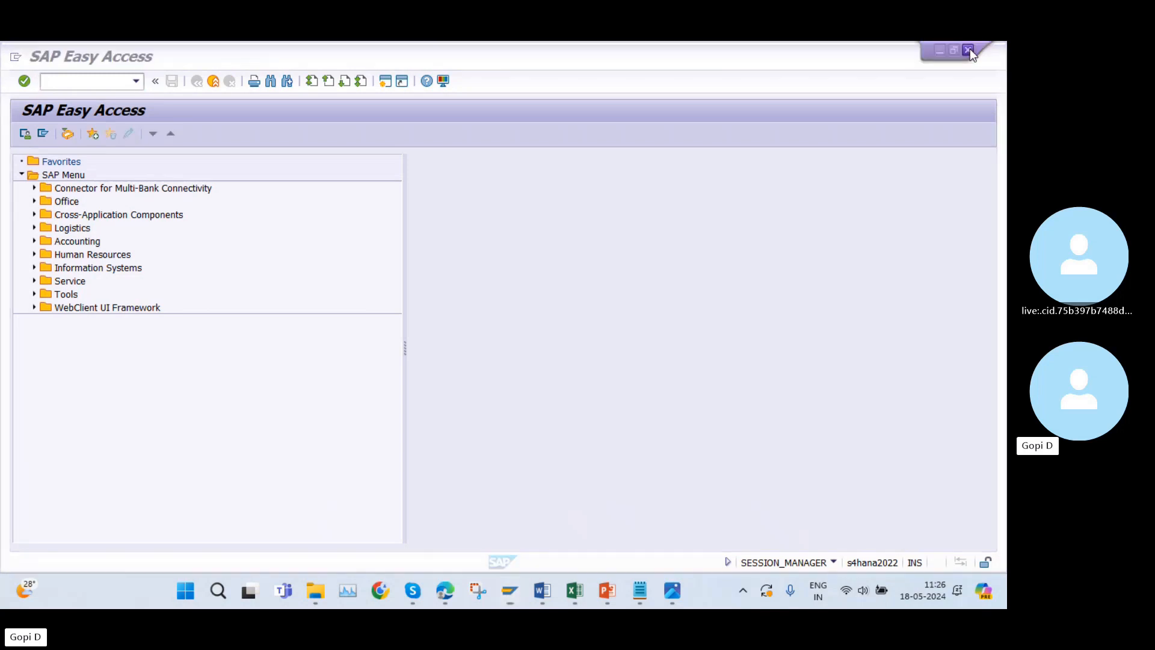
{"action": "left_click", "coordinate": [970, 50]}
{"action": "left_click", "coordinate": [245, 319]}
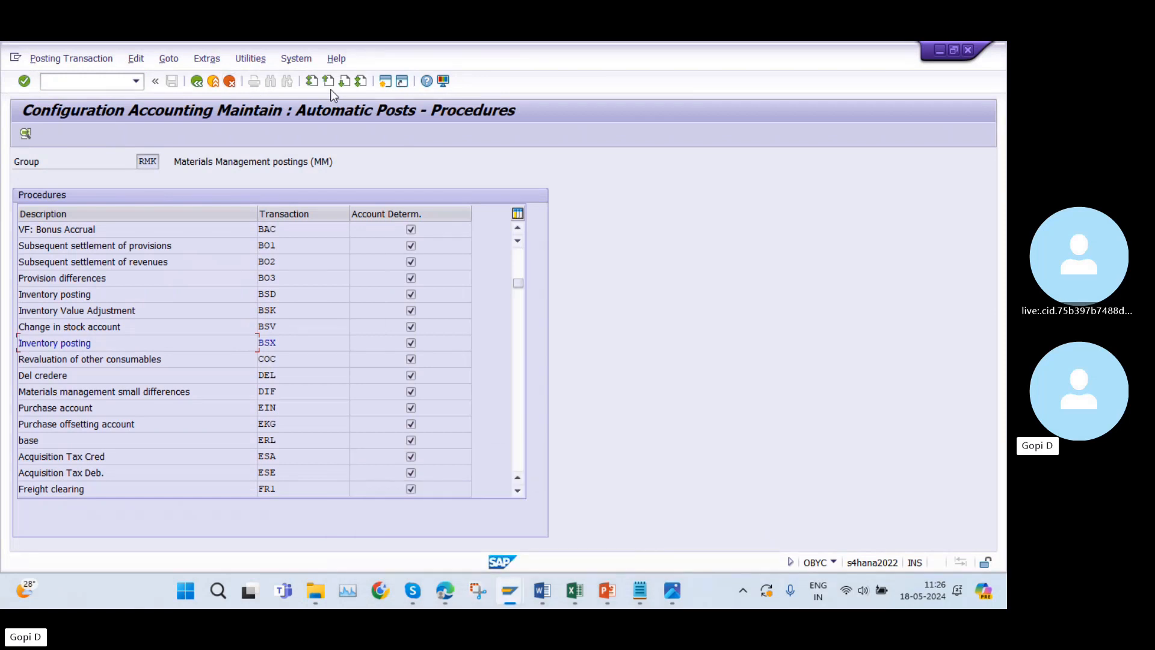
Open transaction OBY6 in a new session and display the global data details of company code AY10.
{"action": "left_click", "coordinate": [378, 83]}
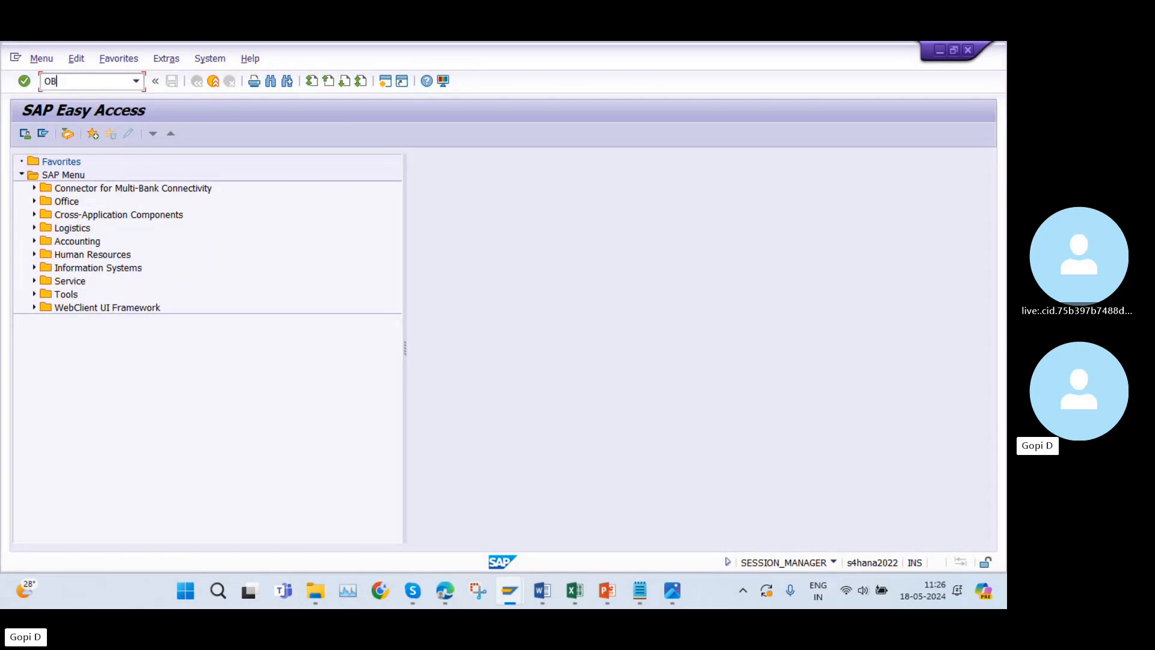
{"action": "type", "text": "OBY6"}
{"action": "key", "text": "Return"}
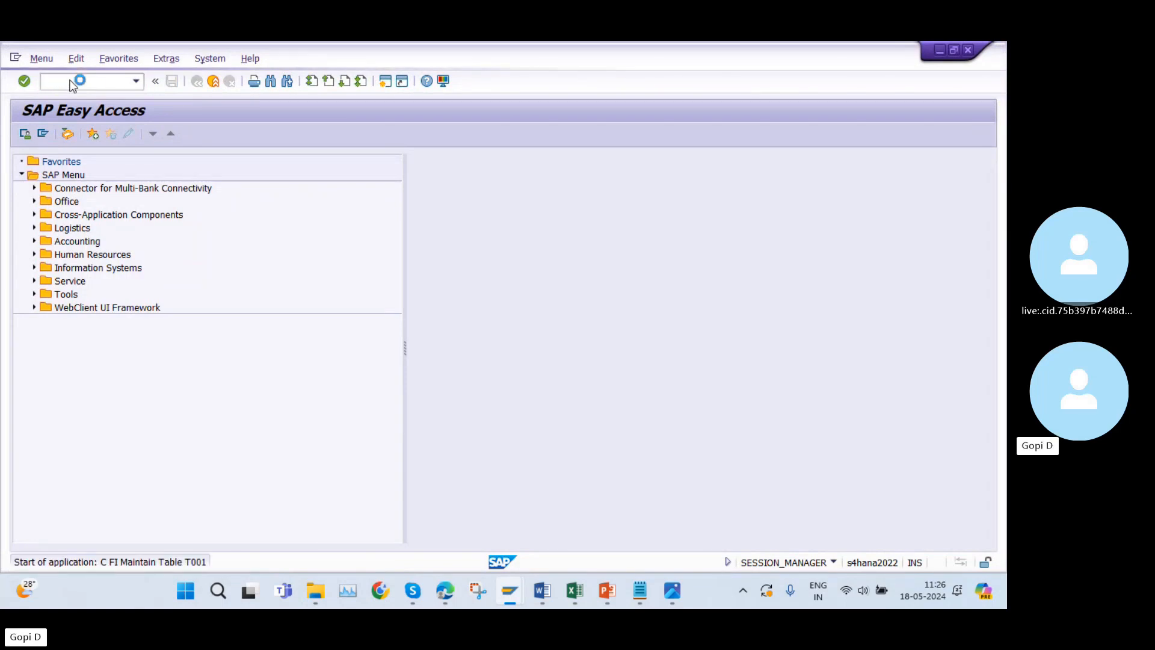
{"action": "left_click", "coordinate": [275, 534]}
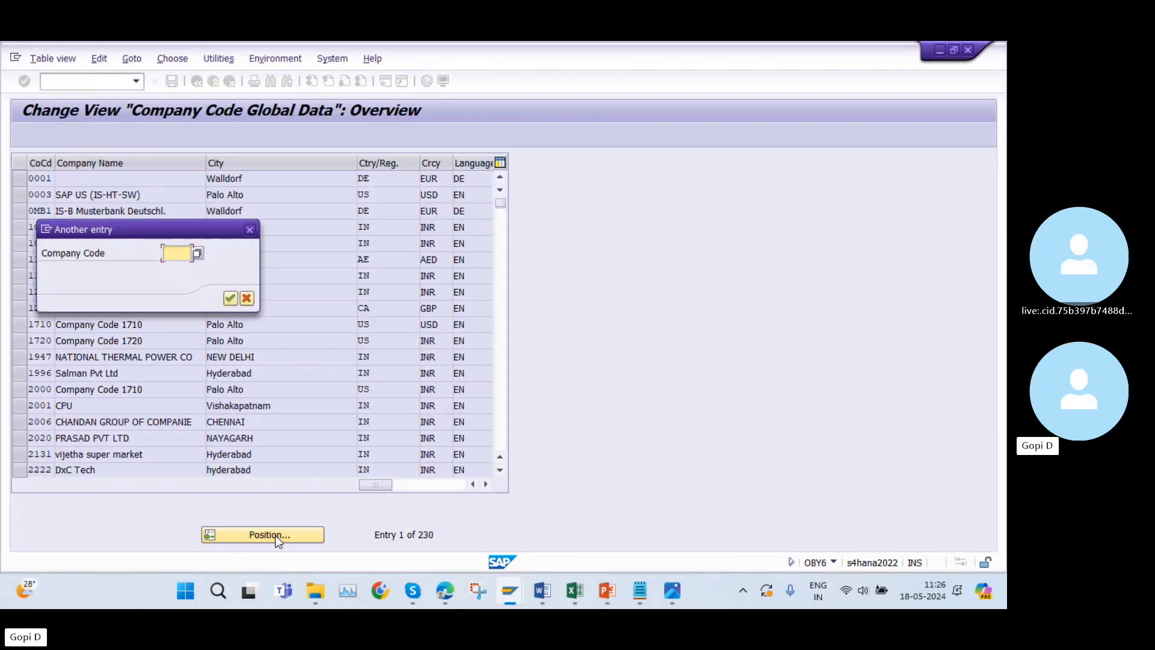
{"action": "type", "text": "AY10"}
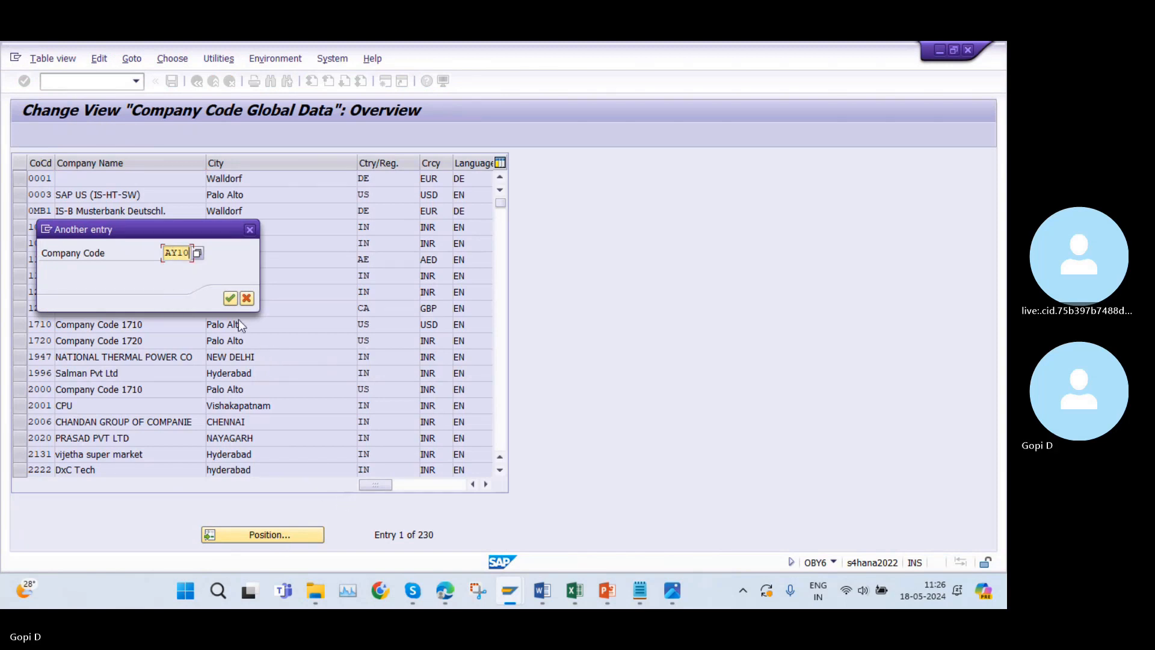
{"action": "left_click", "coordinate": [230, 298]}
{"action": "double_click", "coordinate": [190, 182]}
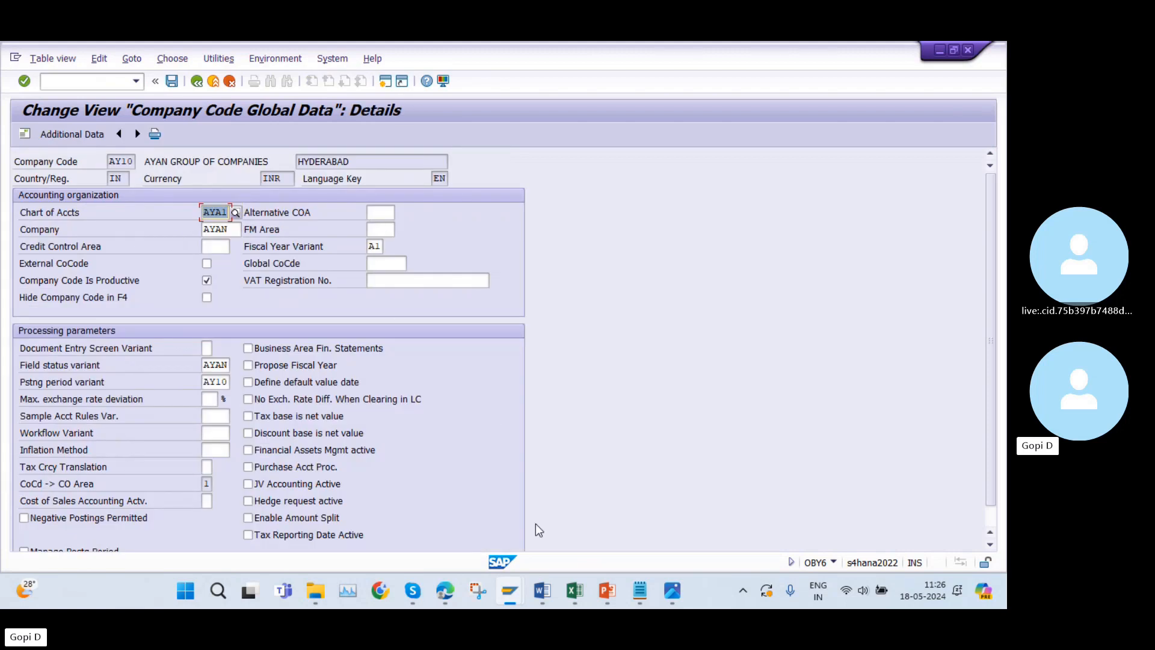
Return to the OBYC session and open the BSX inventory posting account assignment for chart of accounts AYA1.
{"action": "mouse_move", "coordinate": [514, 592]}
{"action": "left_click", "coordinate": [511, 517]}
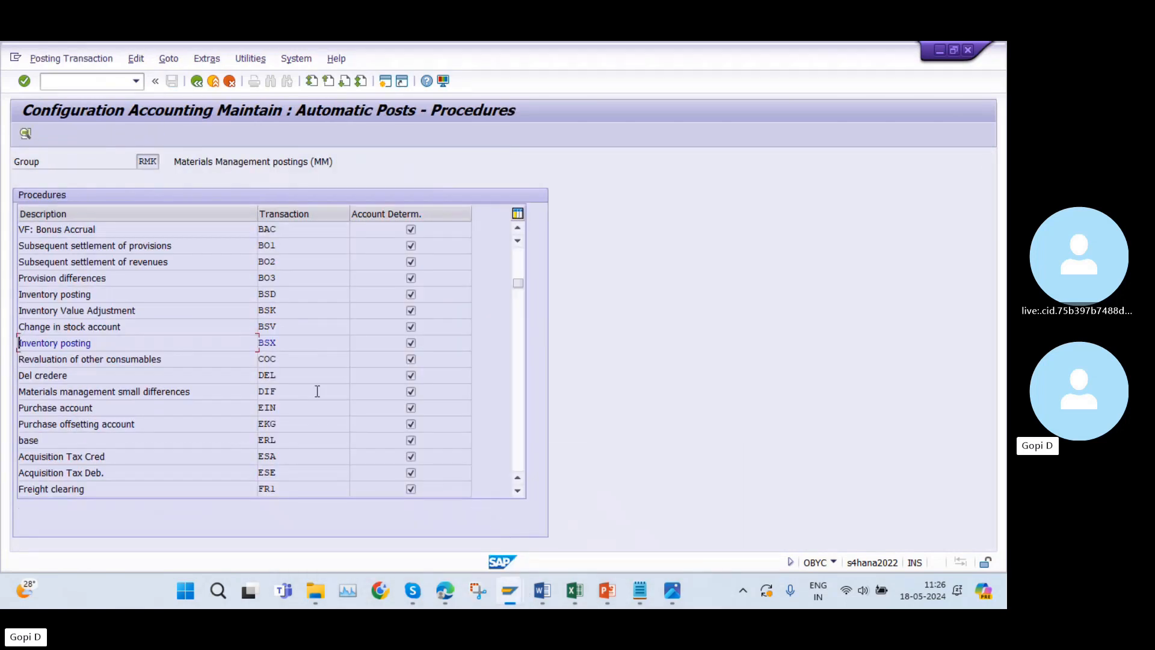
{"action": "double_click", "coordinate": [300, 345]}
{"action": "type", "text": "AY"}
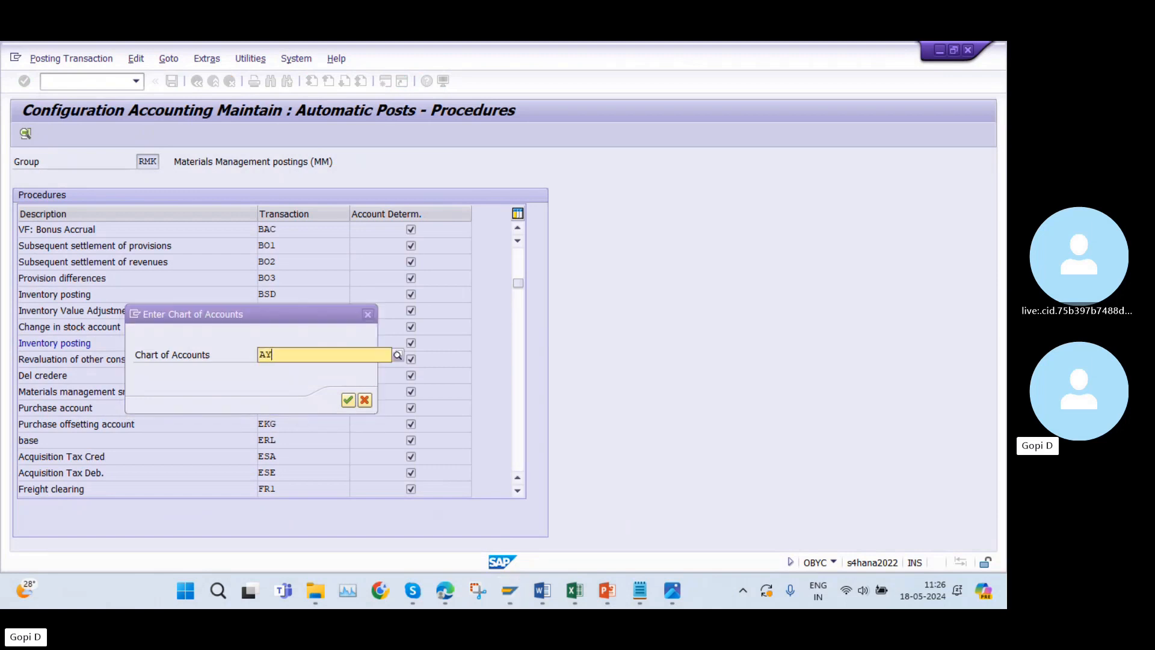
{"action": "type", "text": "A1"}
{"action": "left_click", "coordinate": [323, 385]}
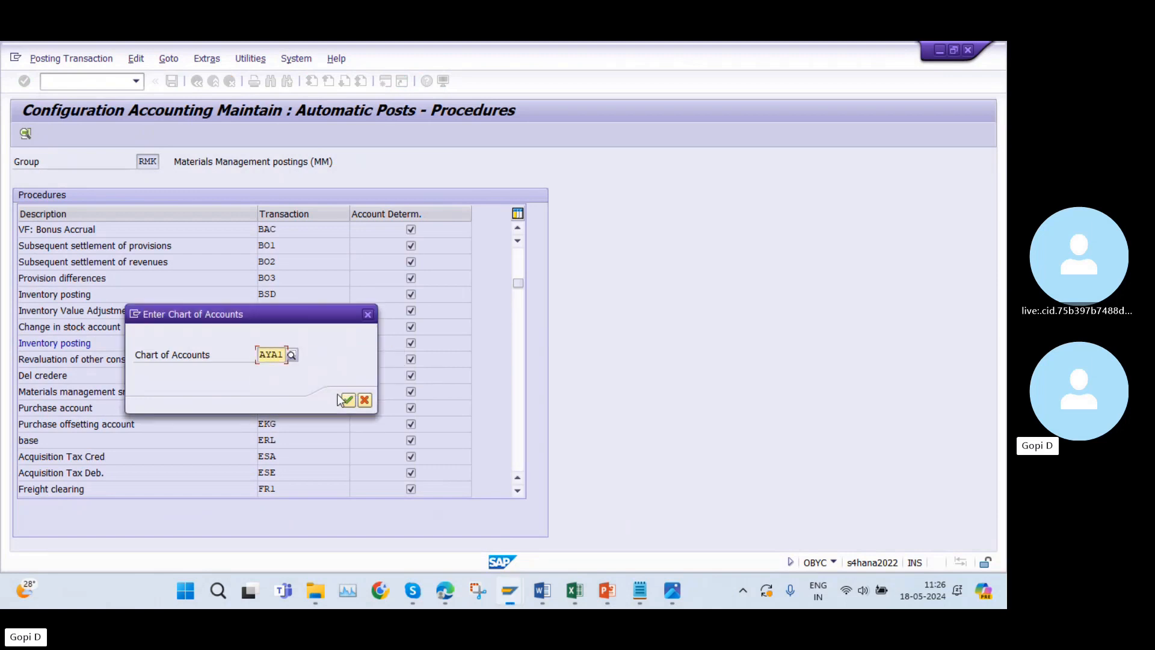
{"action": "left_click", "coordinate": [347, 400]}
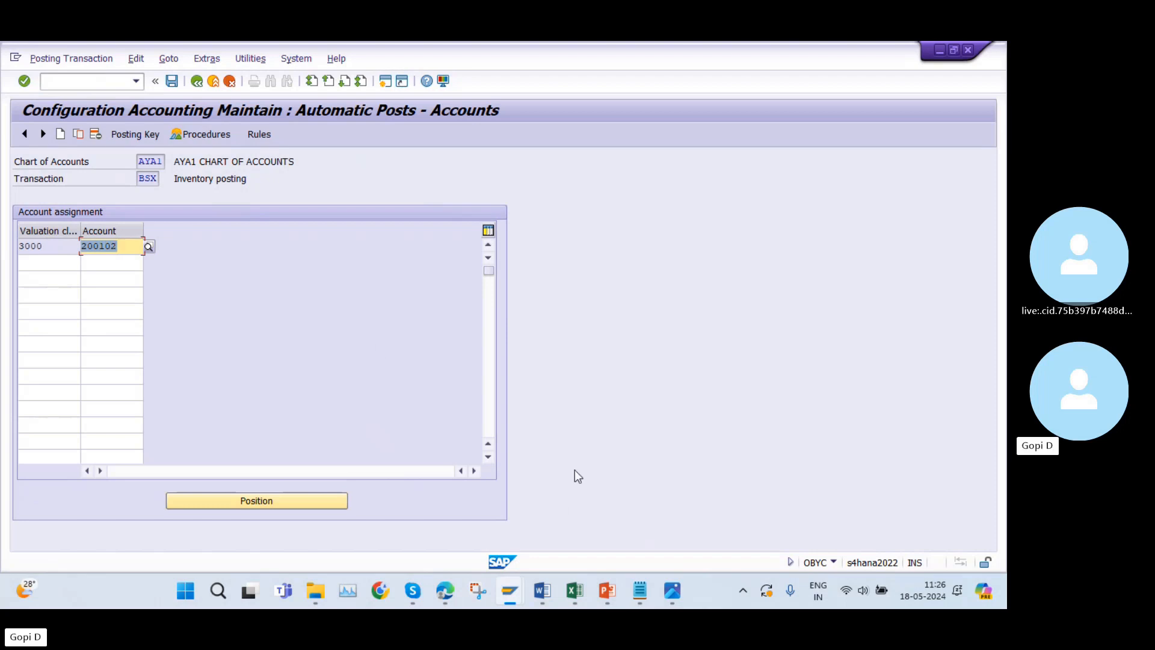
Open transaction FS00 in a new session and expand the CURRENT ASSETS,LOANS & ADV accounts of company code AZ10.
{"action": "mouse_move", "coordinate": [511, 593]}
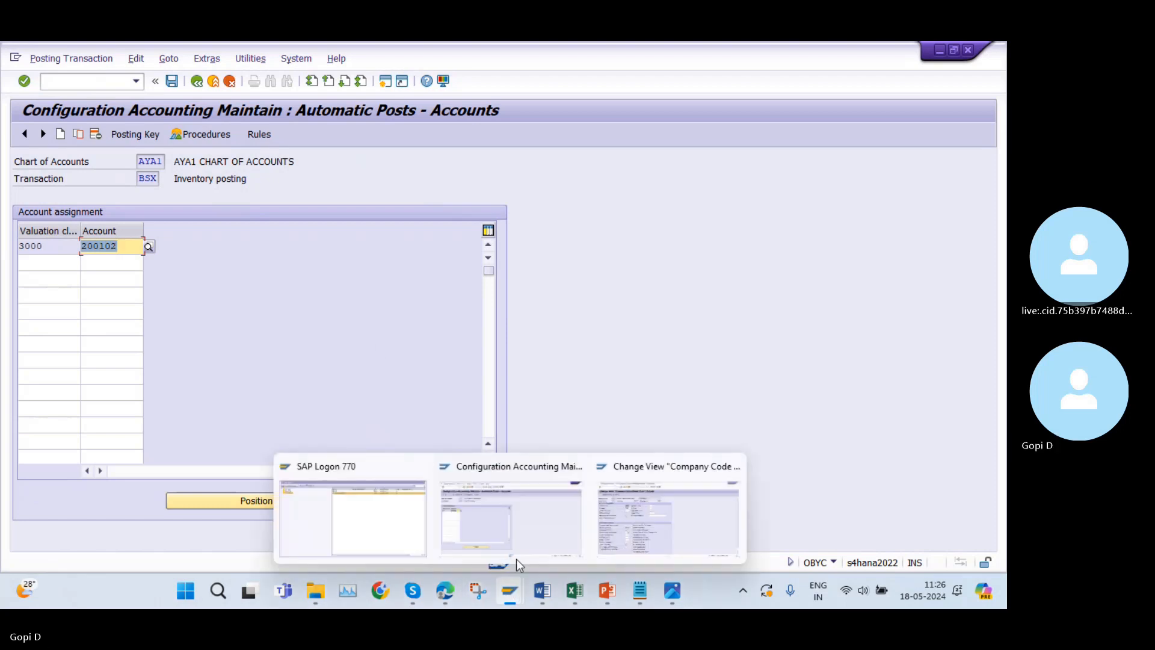
{"action": "left_click", "coordinate": [649, 500]}
{"action": "left_click", "coordinate": [385, 80]}
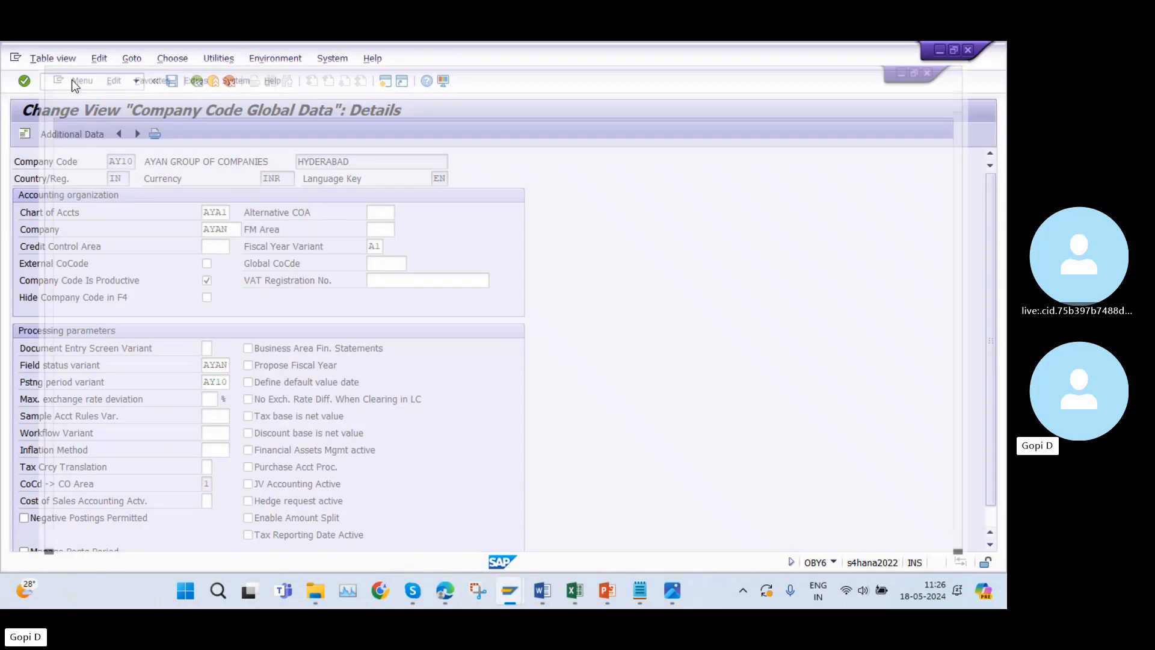
{"action": "type", "text": "GL"}
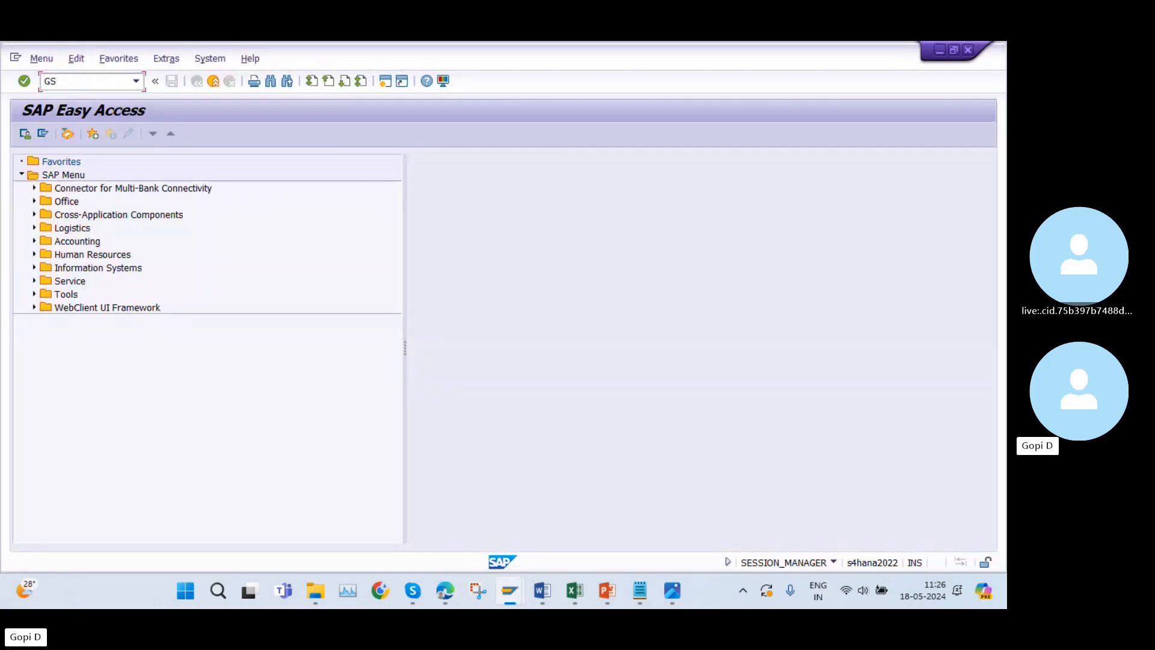
{"action": "key", "text": "BackSpace"}
{"action": "key", "text": "BackSpace"}
{"action": "type", "text": "FS"}
{"action": "key", "text": "Return"}
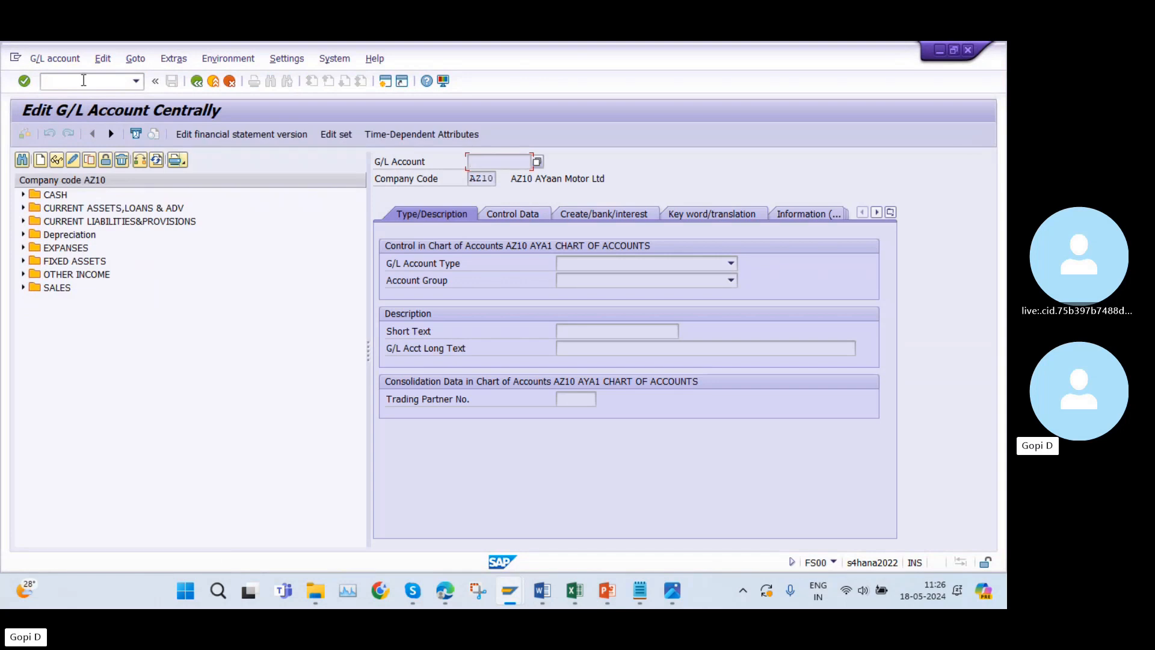
{"action": "left_click", "coordinate": [24, 207]}
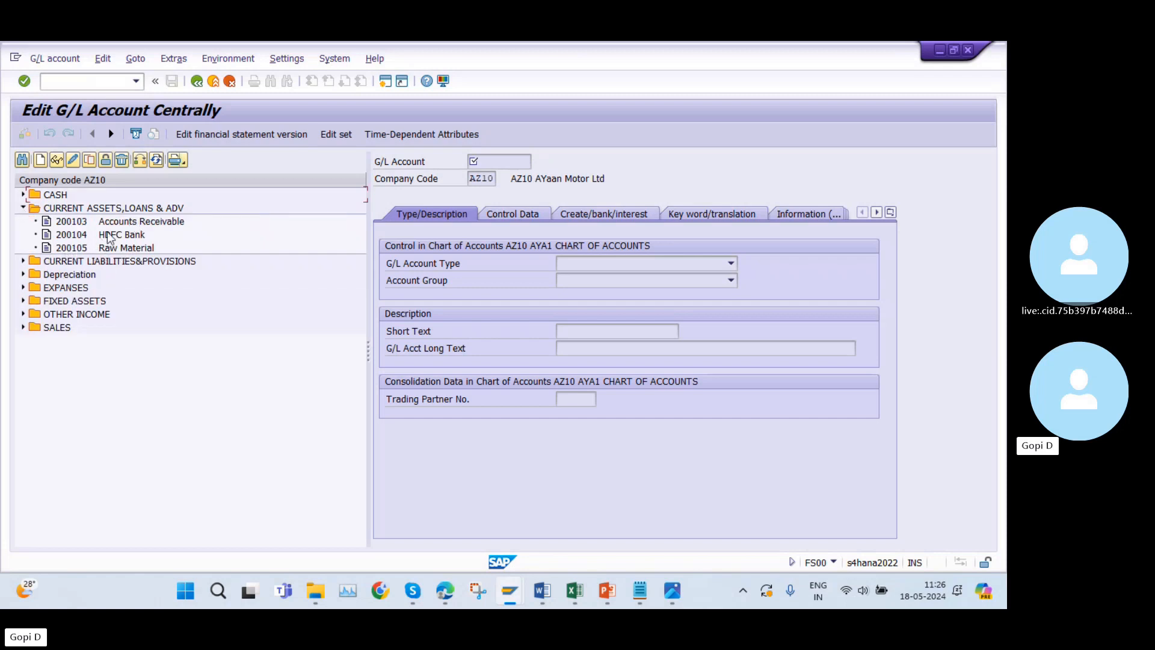
Change the G/L account tree to company code AY10 and expand its CURRENT ASSETS,LOANS & ADV accounts.
{"action": "left_click", "coordinate": [140, 161]}
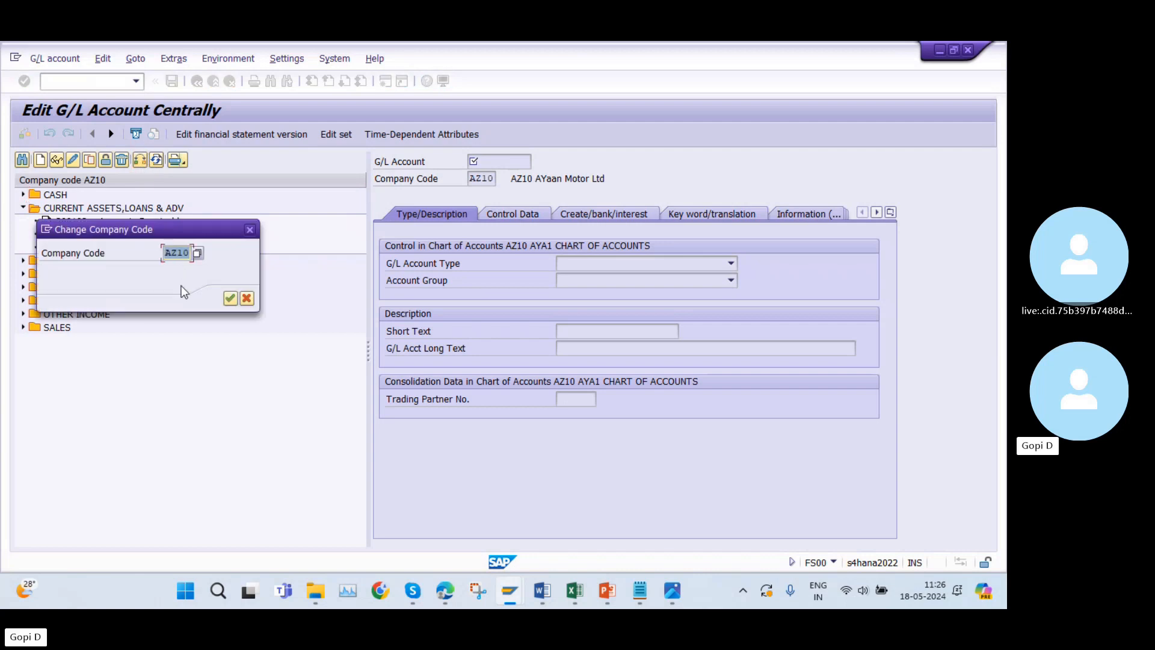
{"action": "type", "text": "AY10"}
{"action": "key", "text": "Return"}
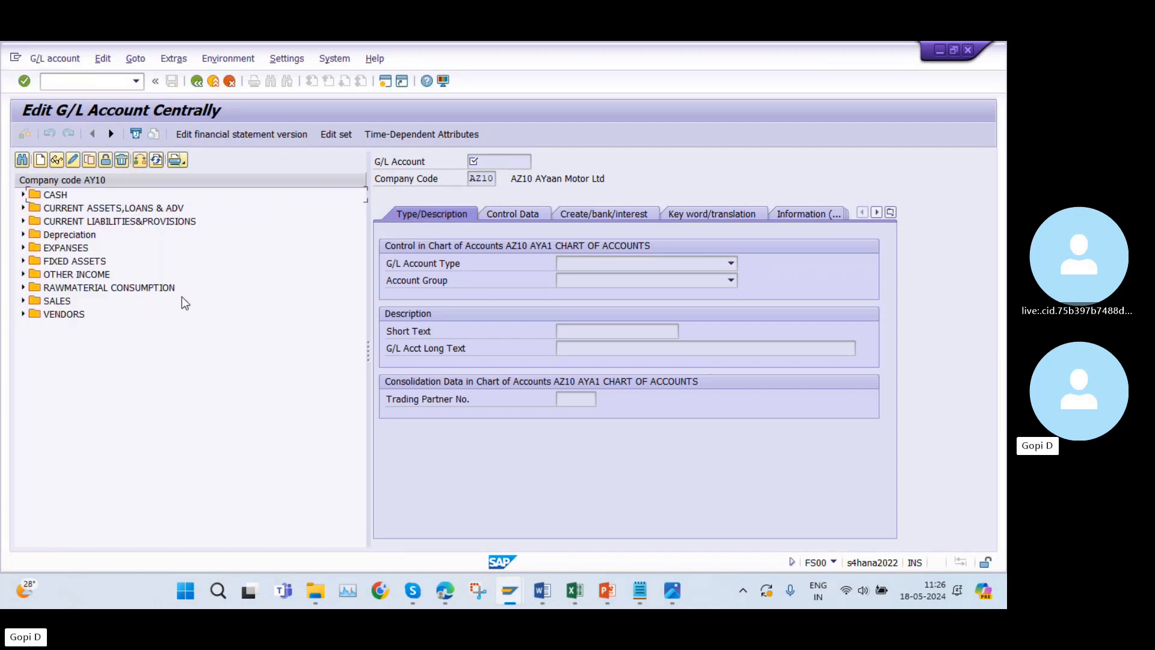
{"action": "left_click", "coordinate": [22, 208]}
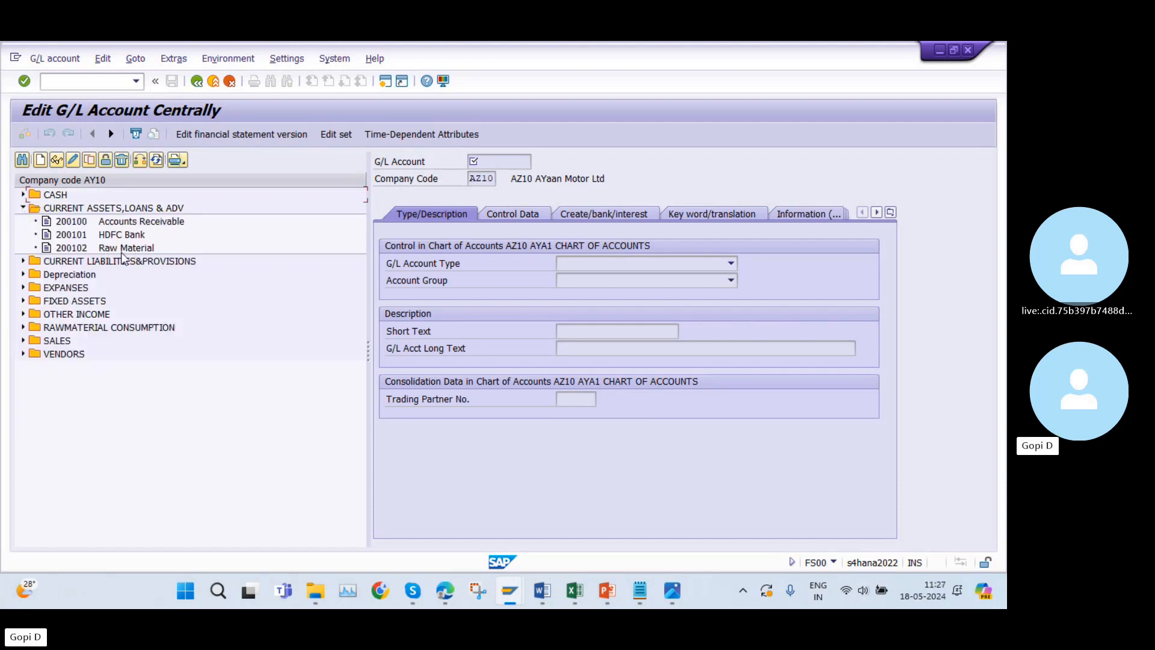
Reload the G/L account tree for company code AY10 and select its Raw Material account under CURRENT ASSETS,LOANS & ADV.
{"action": "left_click", "coordinate": [139, 164]}
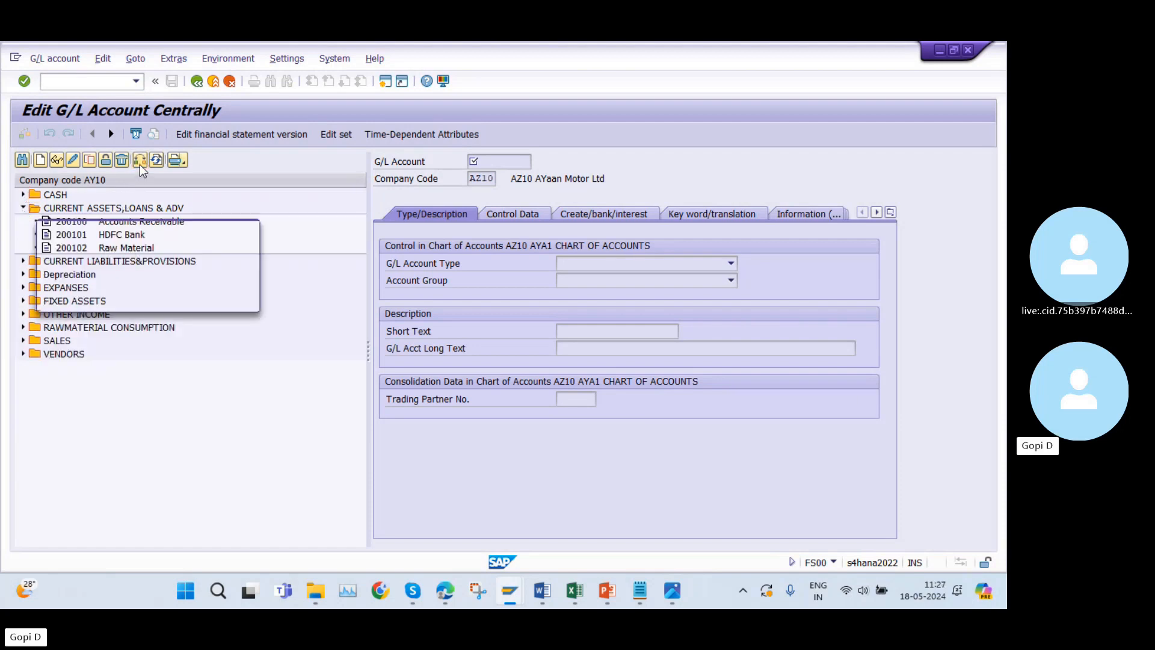
{"action": "type", "text": "AY10"}
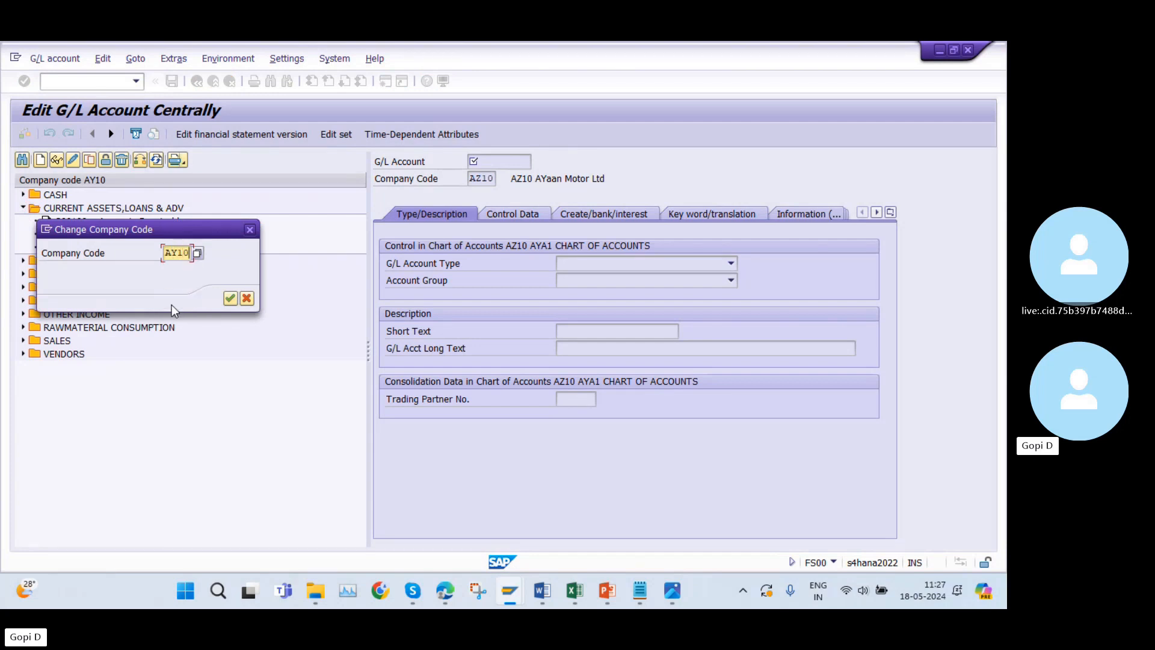
{"action": "key", "text": "Return"}
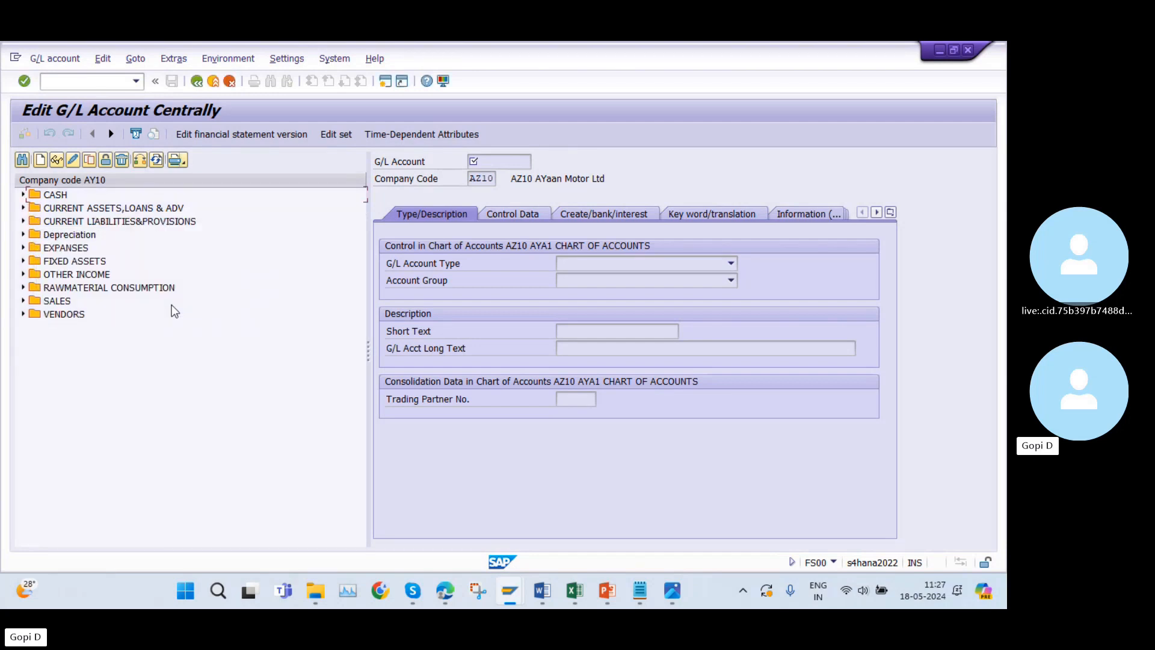
{"action": "left_click", "coordinate": [23, 208]}
{"action": "left_click", "coordinate": [105, 249]}
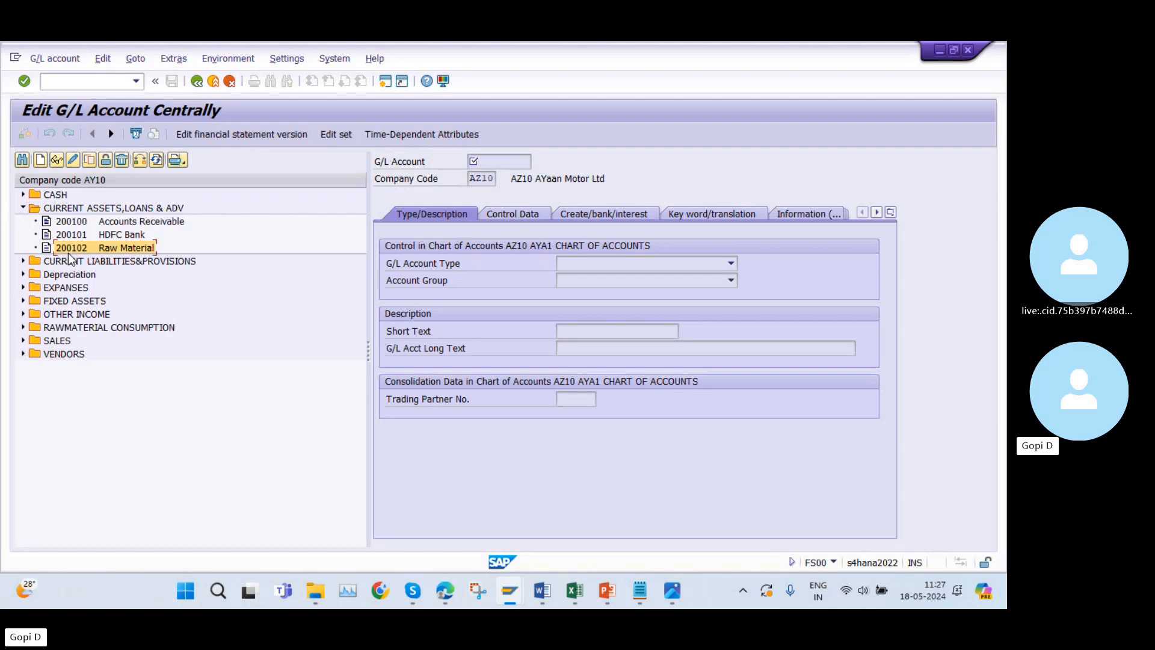
Change the G/L account tree to company code AZ10 and expand its CURRENT ASSETS,LOANS & ADV accounts.
{"action": "left_click", "coordinate": [144, 164]}
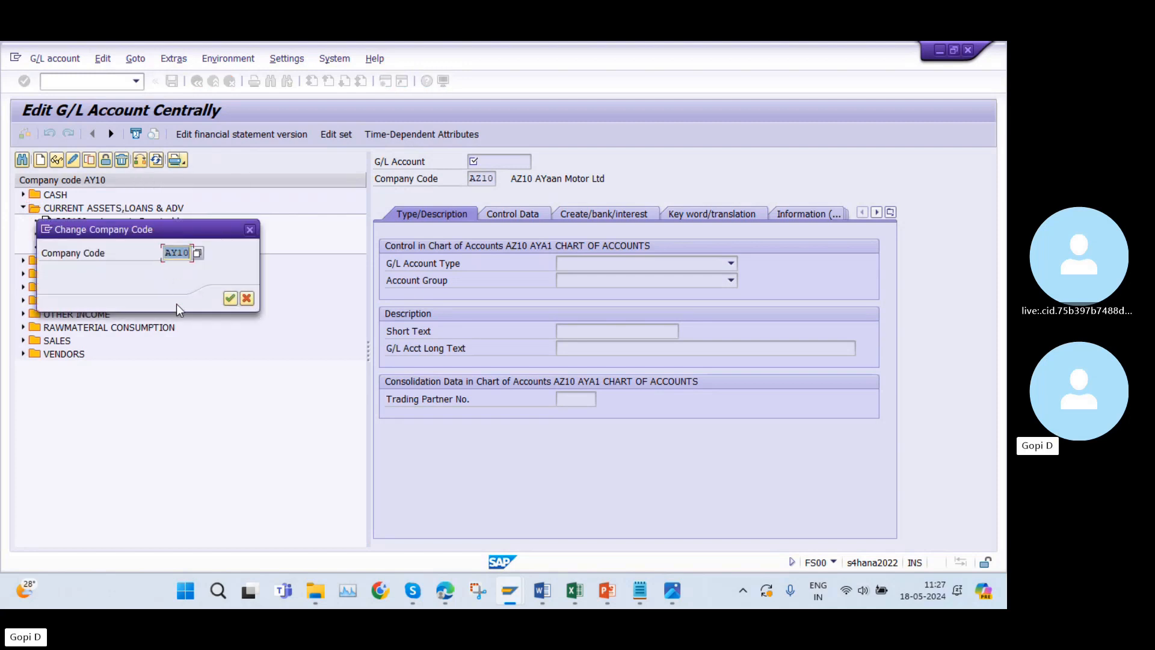
{"action": "type", "text": "AZ10"}
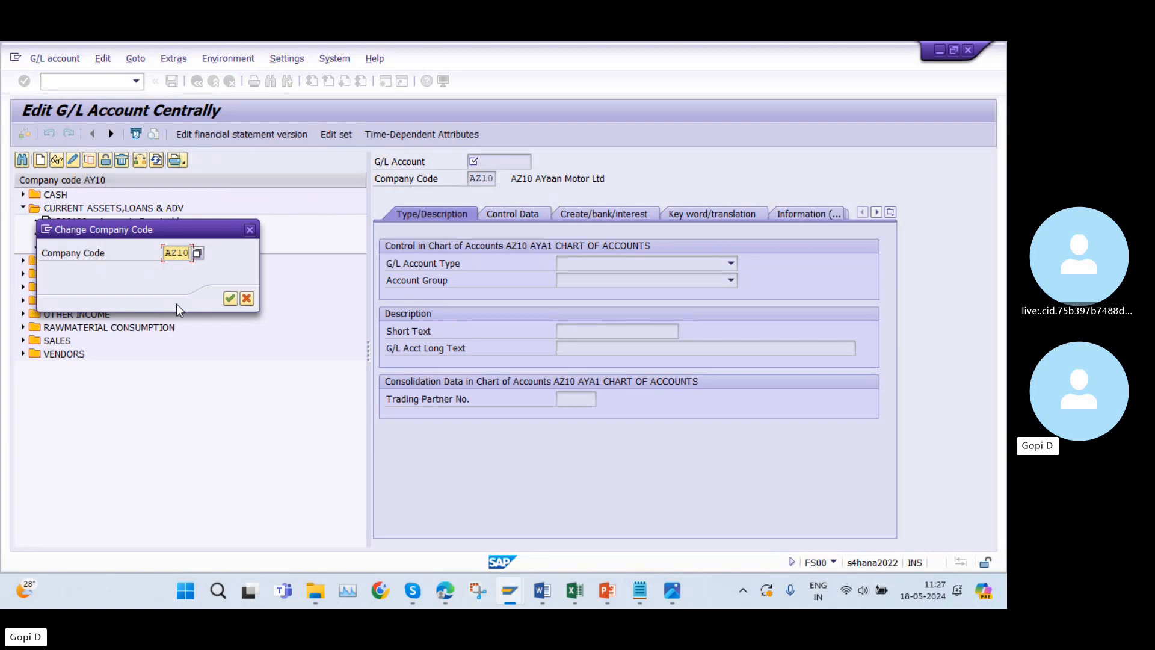
{"action": "key", "text": "Return"}
{"action": "left_click", "coordinate": [23, 208]}
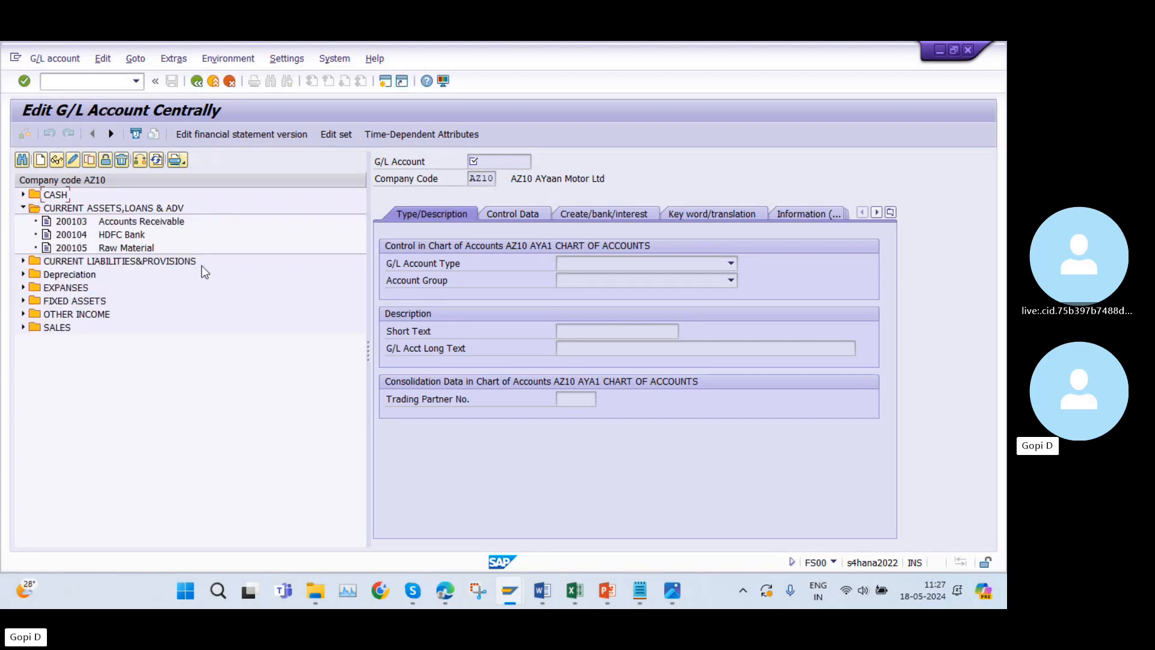
Return to the OBYC session, leave the AYA1 inventory posting assignment and restart transaction OBYC.
{"action": "mouse_move", "coordinate": [517, 595]}
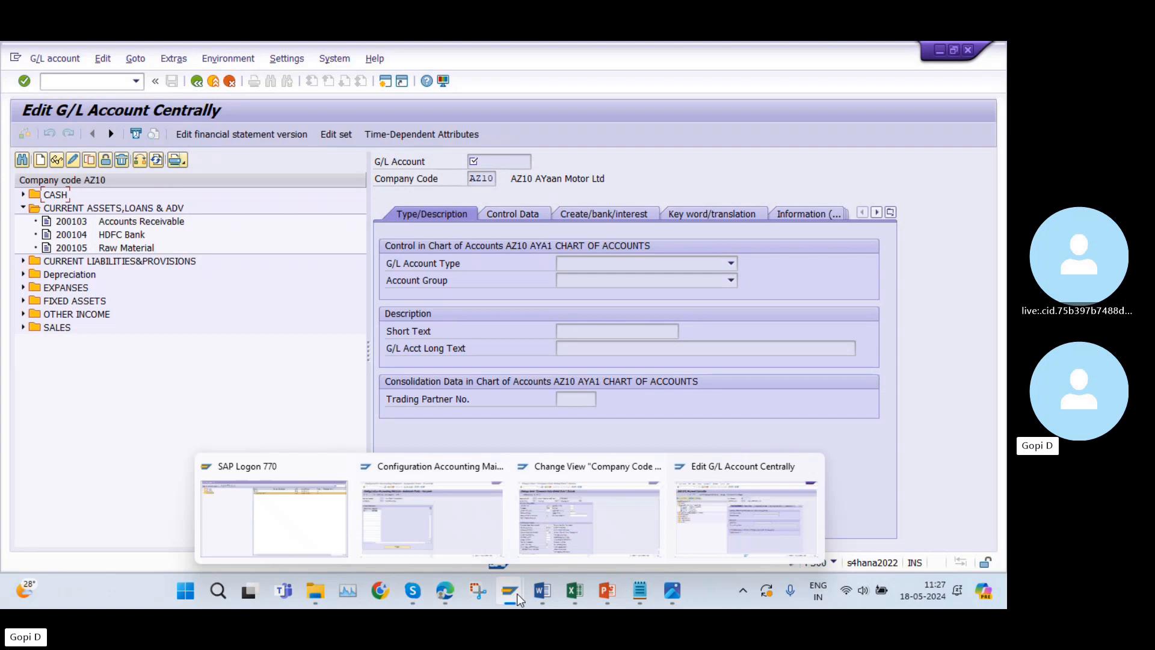
{"action": "left_click", "coordinate": [411, 515]}
{"action": "left_click", "coordinate": [196, 81]}
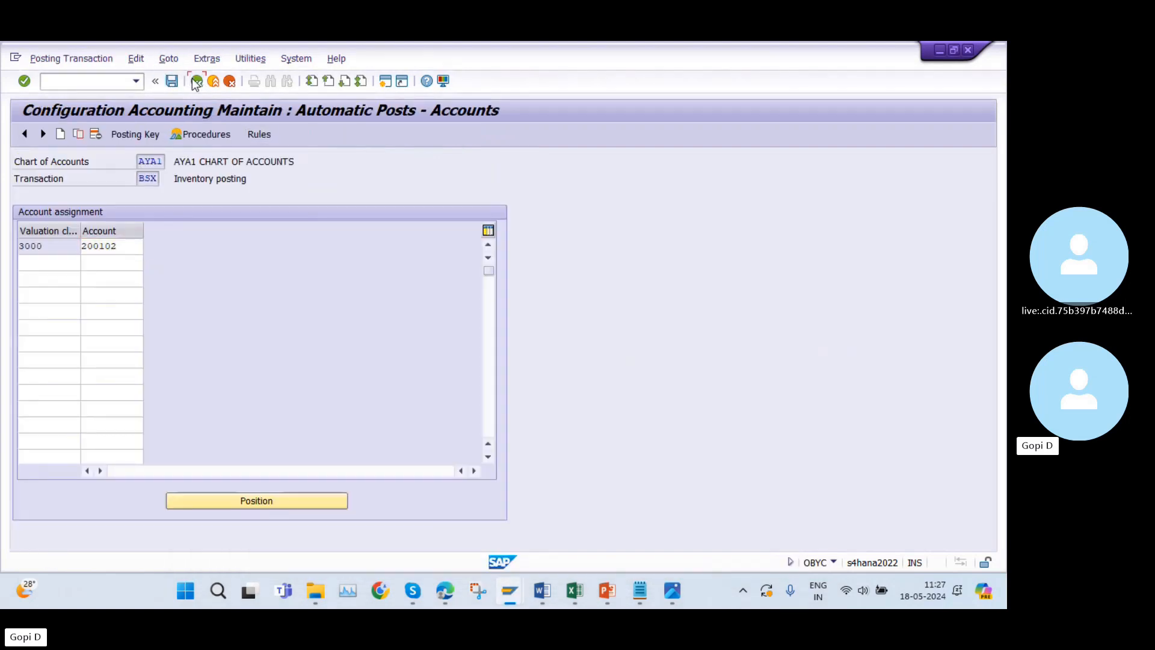
{"action": "double_click", "coordinate": [281, 340]}
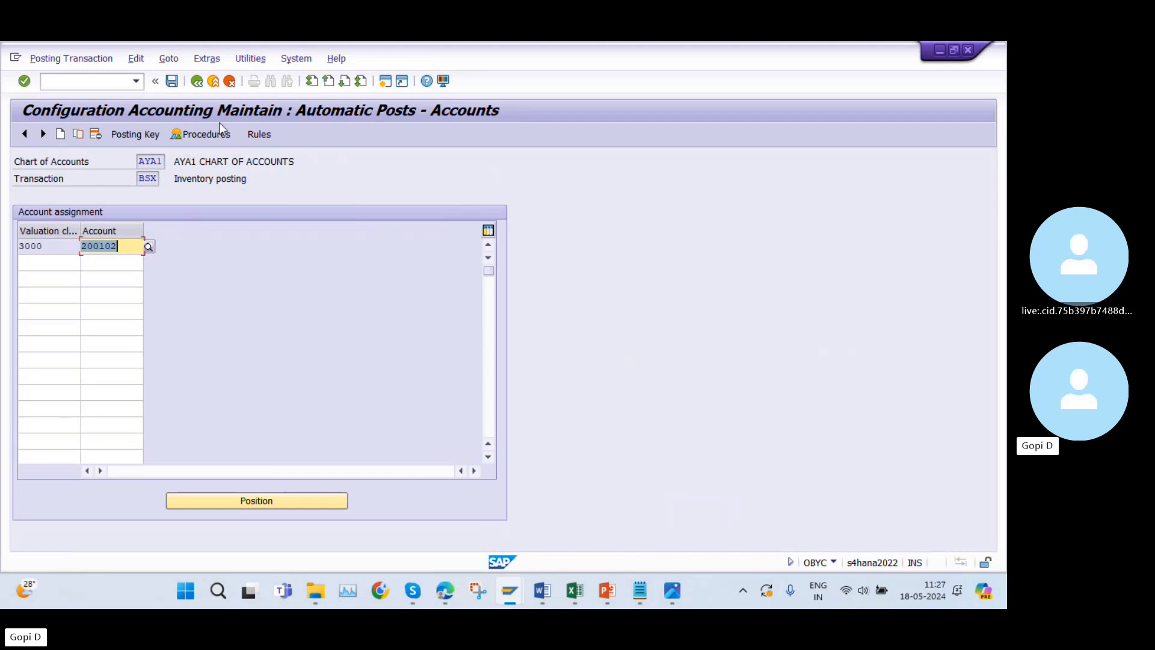
{"action": "left_click", "coordinate": [212, 81]}
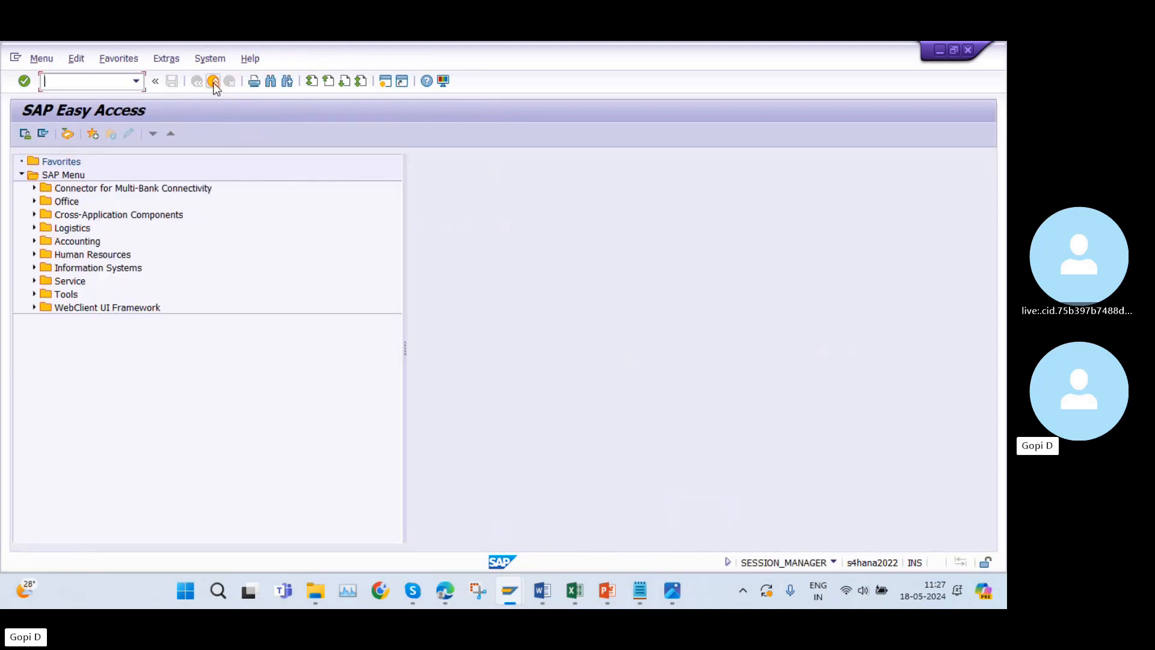
{"action": "left_click", "coordinate": [137, 82]}
{"action": "left_click", "coordinate": [96, 122]}
{"action": "key", "text": "Return"}
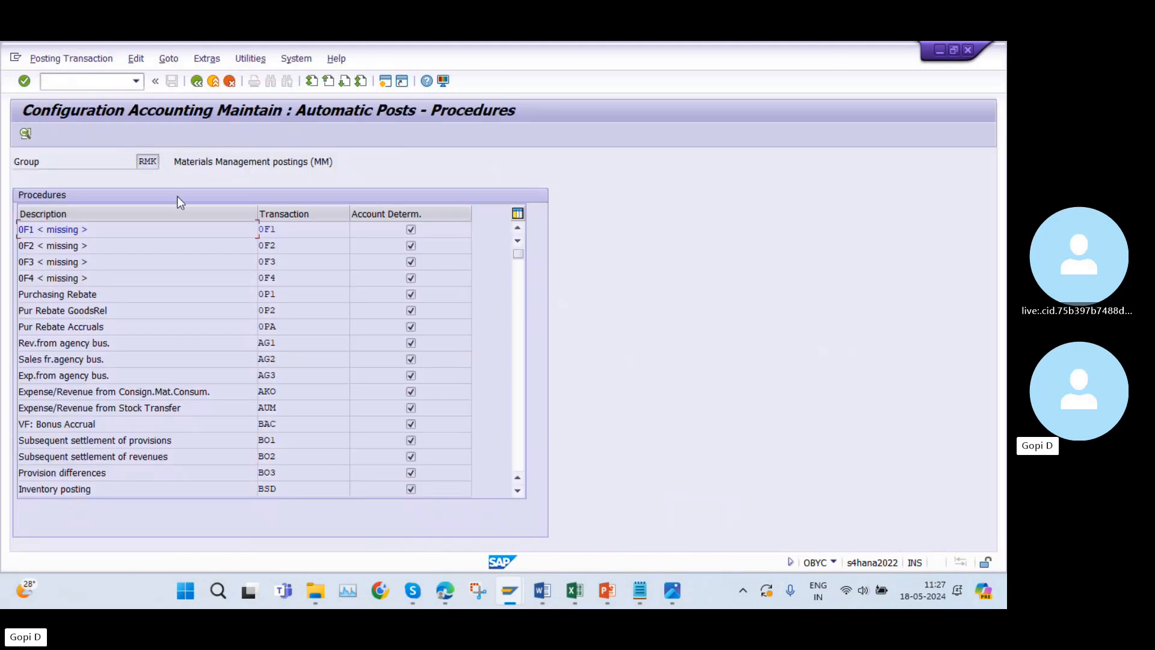
Open the BSX inventory posting procedure for chart of accounts AZ10.
{"action": "scroll", "coordinate": [237, 410], "scroll_direction": "down", "scroll_amount": 2}
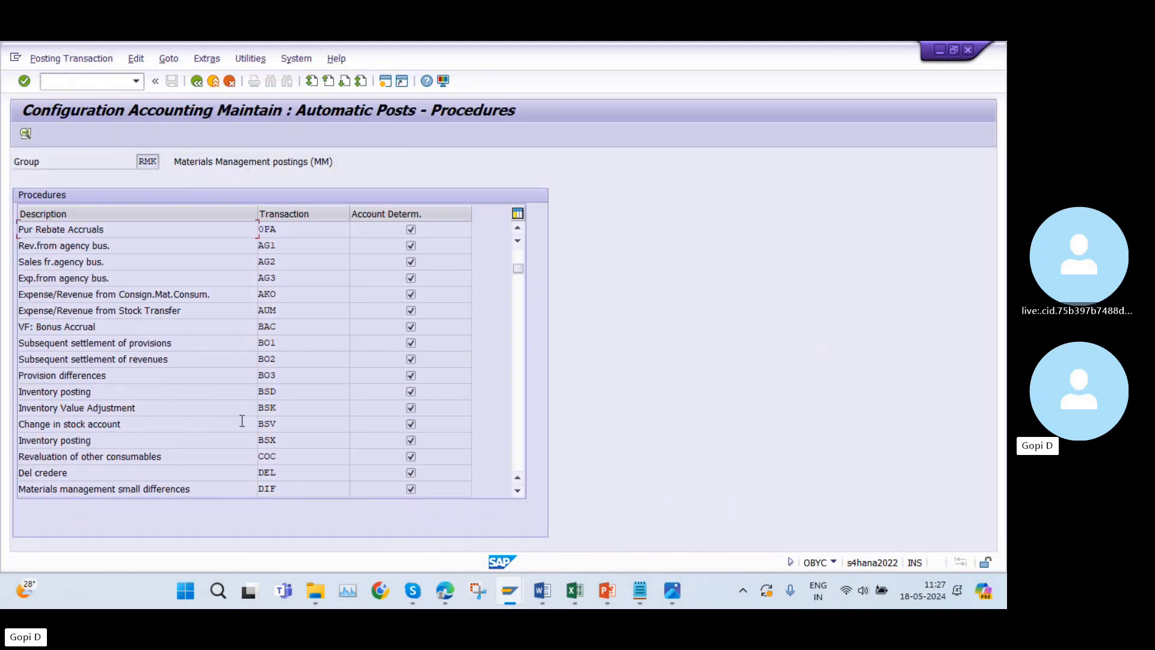
{"action": "double_click", "coordinate": [286, 436]}
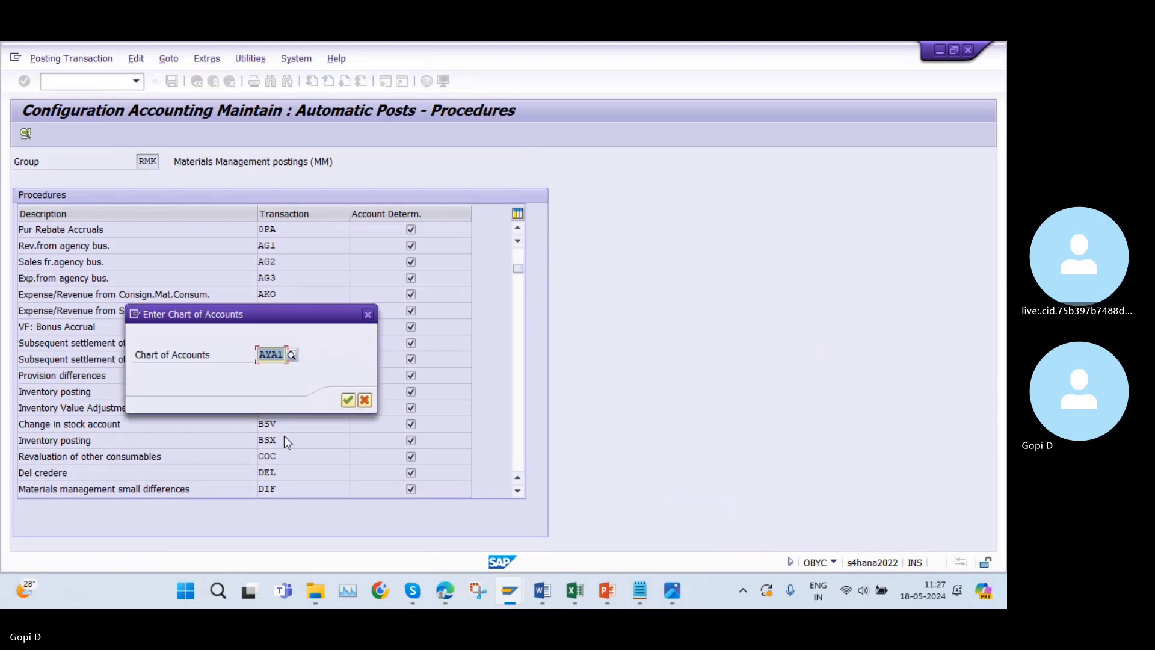
{"action": "type", "text": "AZ"}
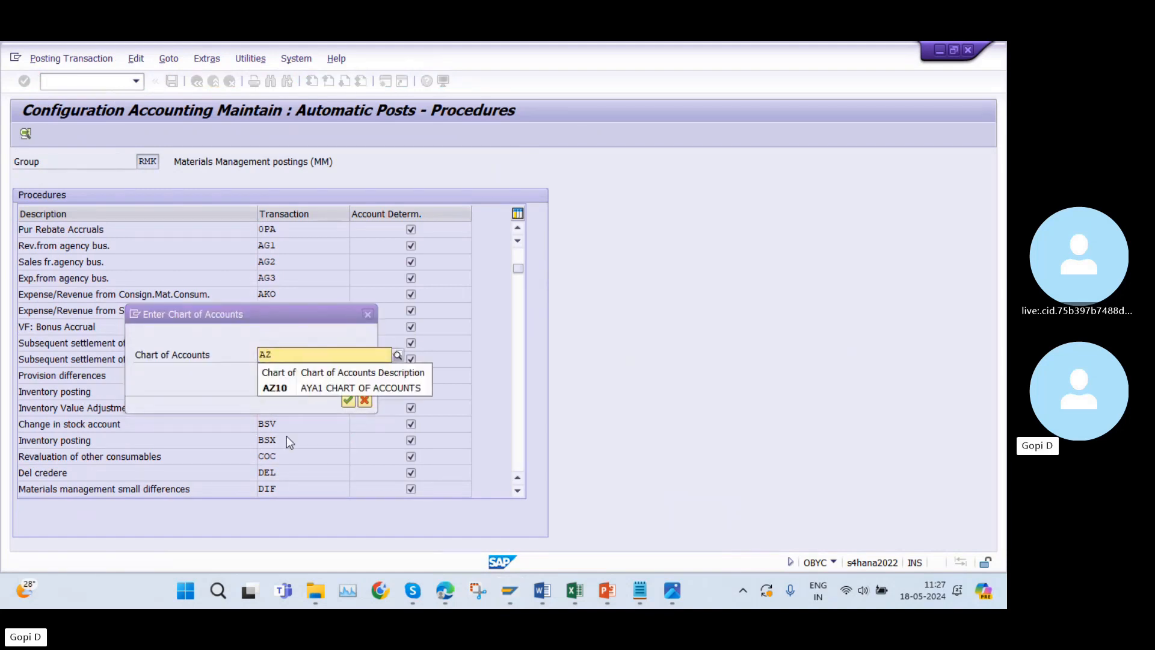
{"action": "left_click", "coordinate": [345, 386]}
{"action": "left_click", "coordinate": [348, 400]}
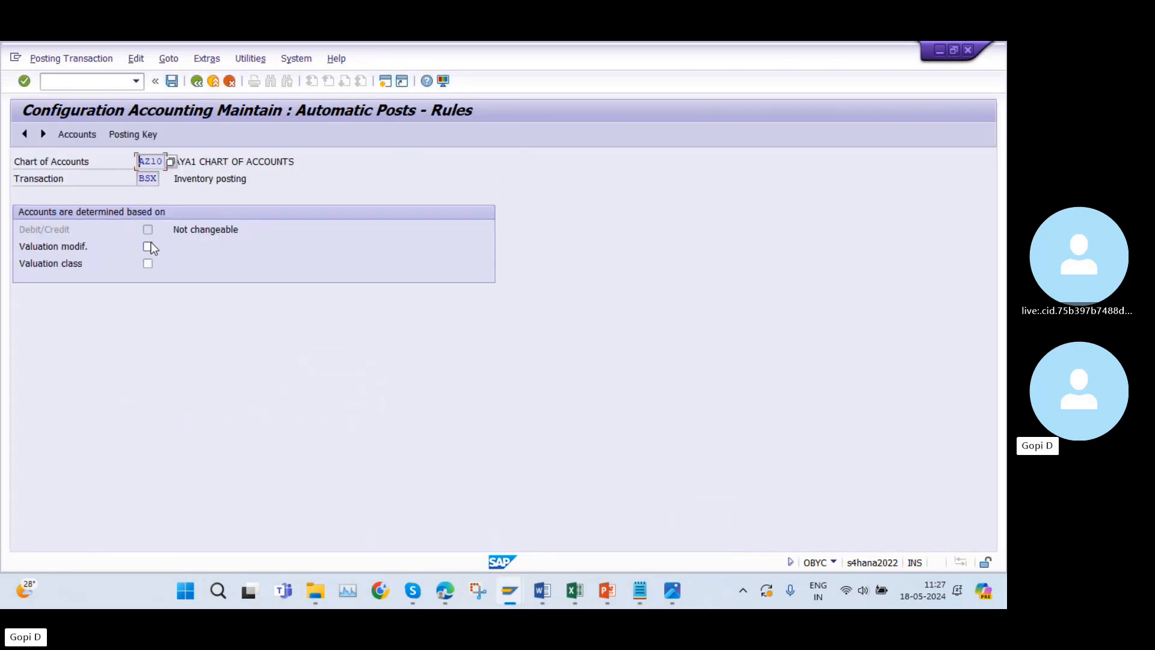
Base the BSX account determination for AZ10 on valuation class and save the rule to reach the account assignment.
{"action": "left_click", "coordinate": [148, 263]}
{"action": "left_click", "coordinate": [80, 134]}
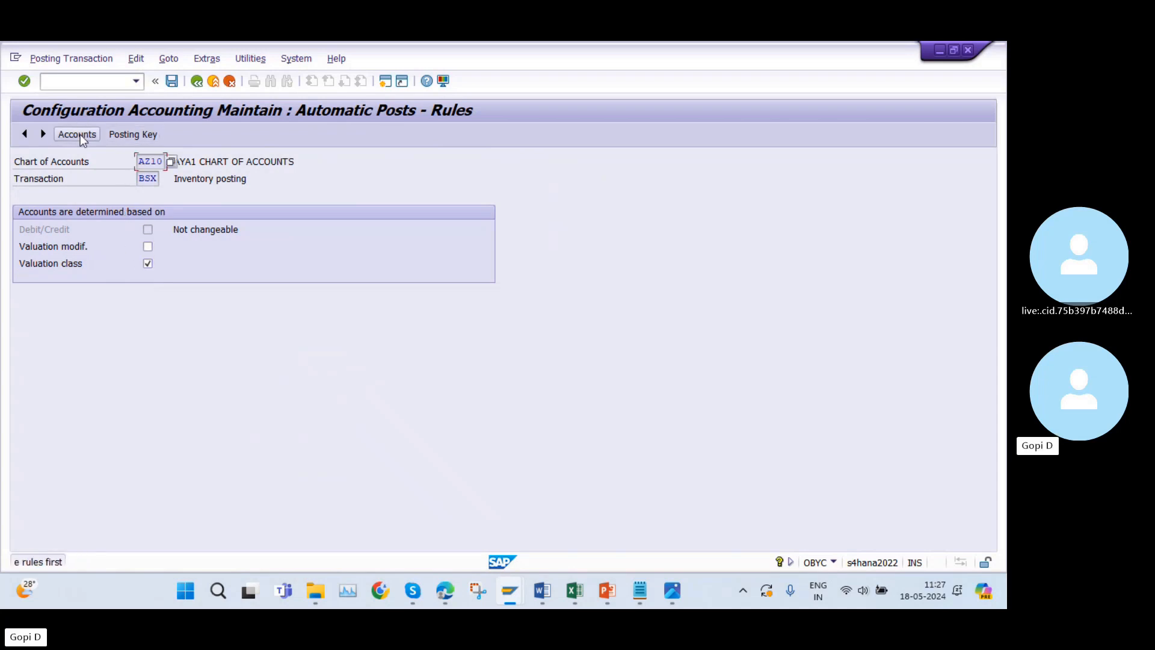
{"action": "left_click", "coordinate": [126, 135]}
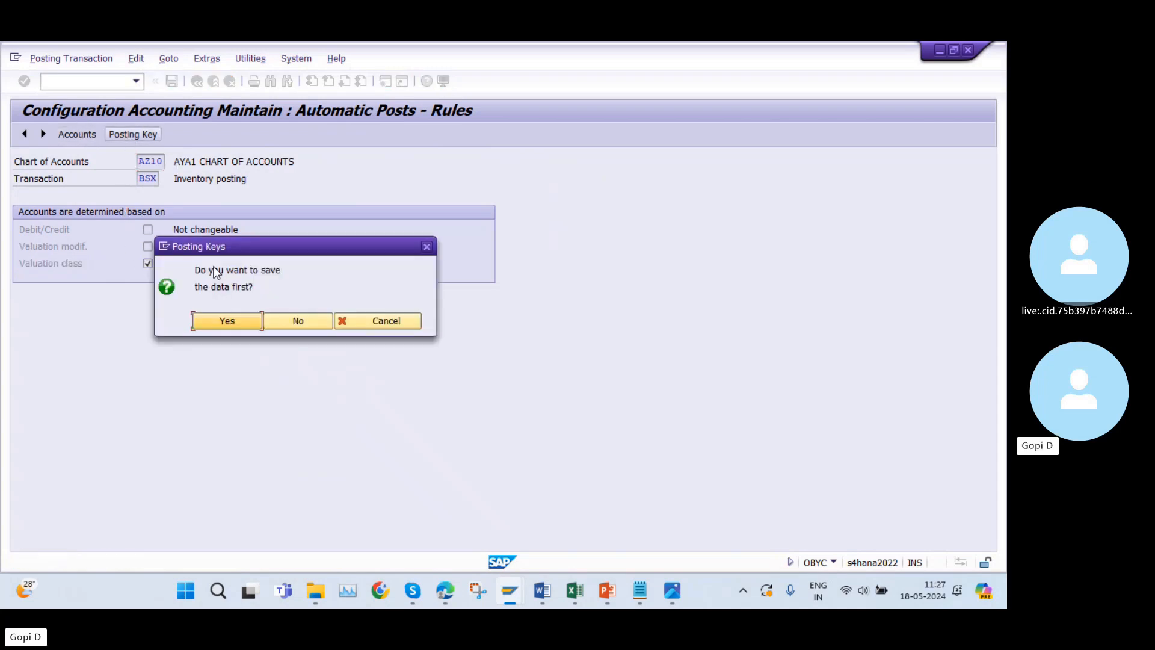
{"action": "left_click", "coordinate": [240, 319]}
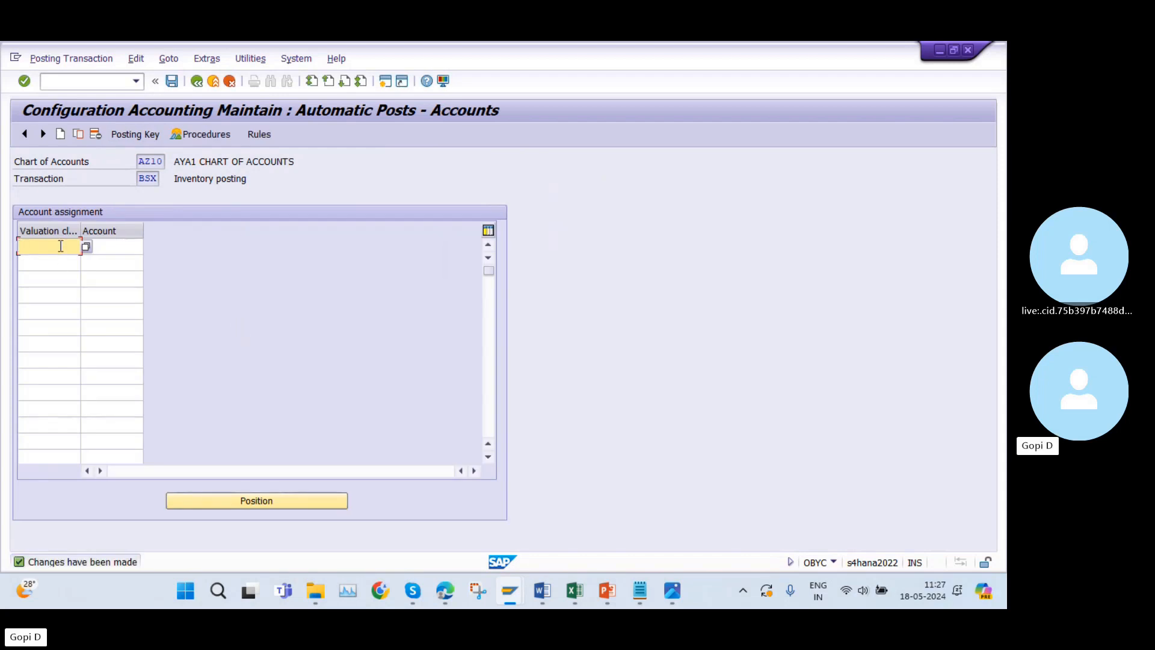
Assign the Raw Material Inventory G/L account 200105 to valuation class 3000 and save the BSX assignment.
{"action": "type", "text": "3000"}
{"action": "left_click", "coordinate": [112, 247]}
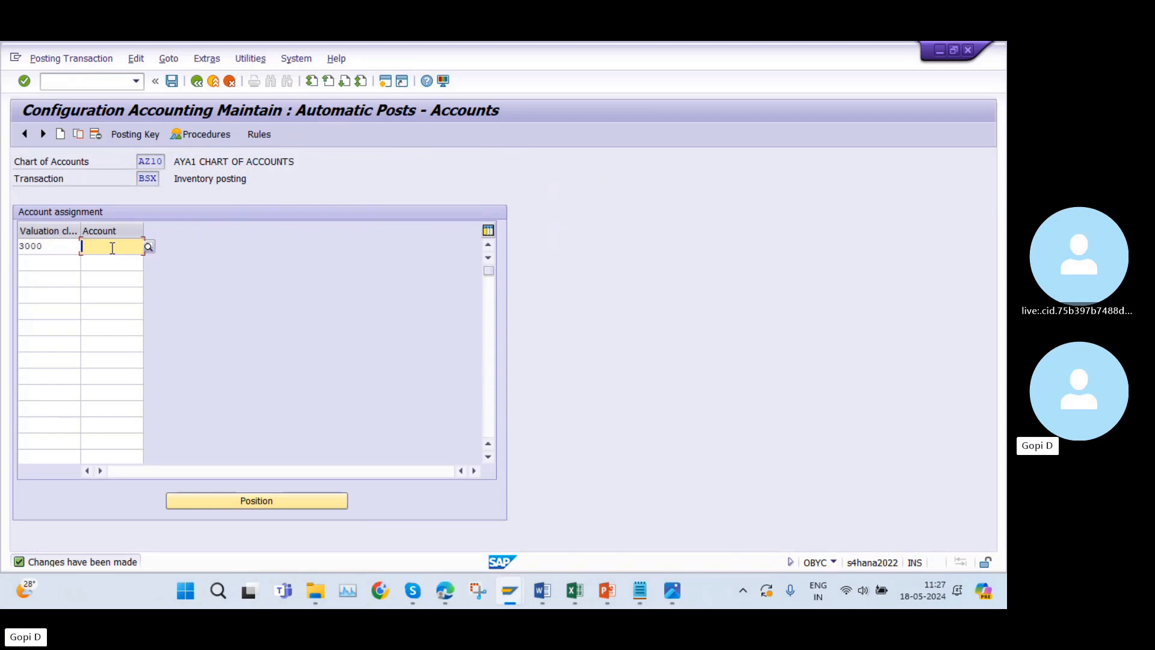
{"action": "type", "text": "2001"}
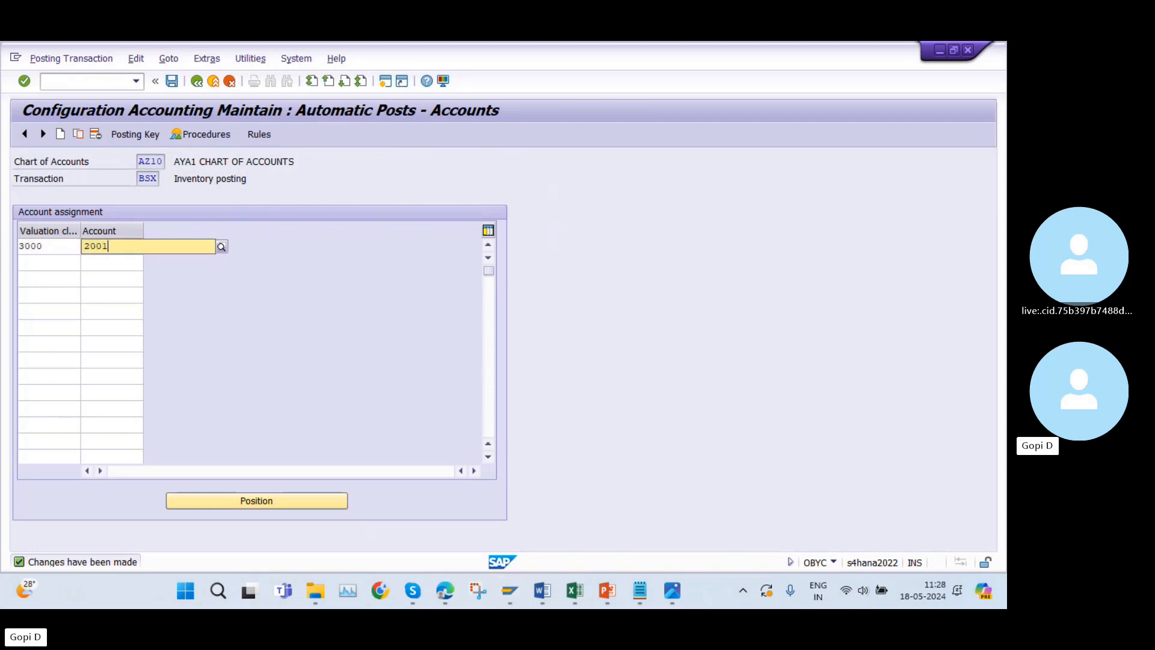
{"action": "type", "text": "0"}
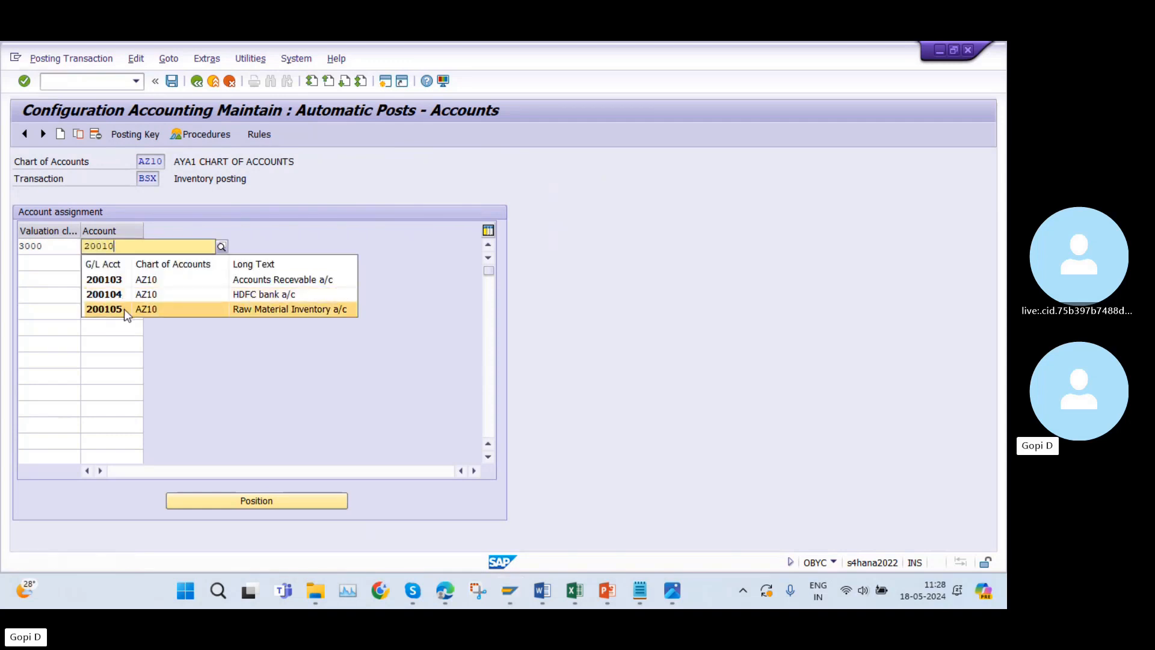
{"action": "left_click", "coordinate": [124, 308]}
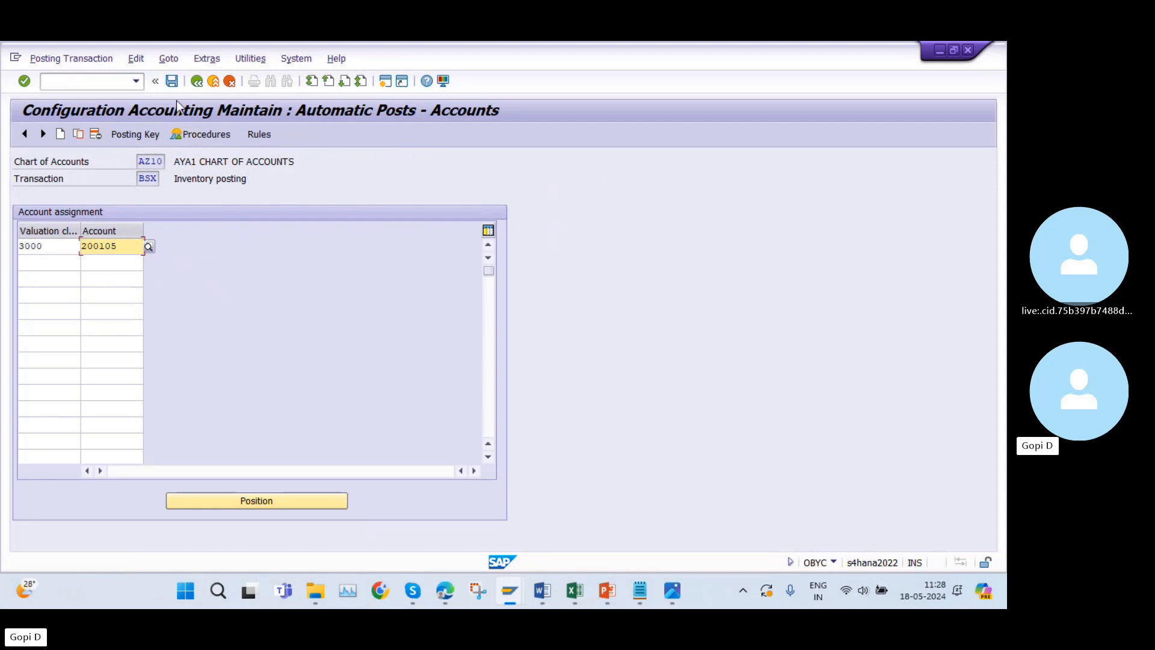
{"action": "left_click", "coordinate": [172, 83]}
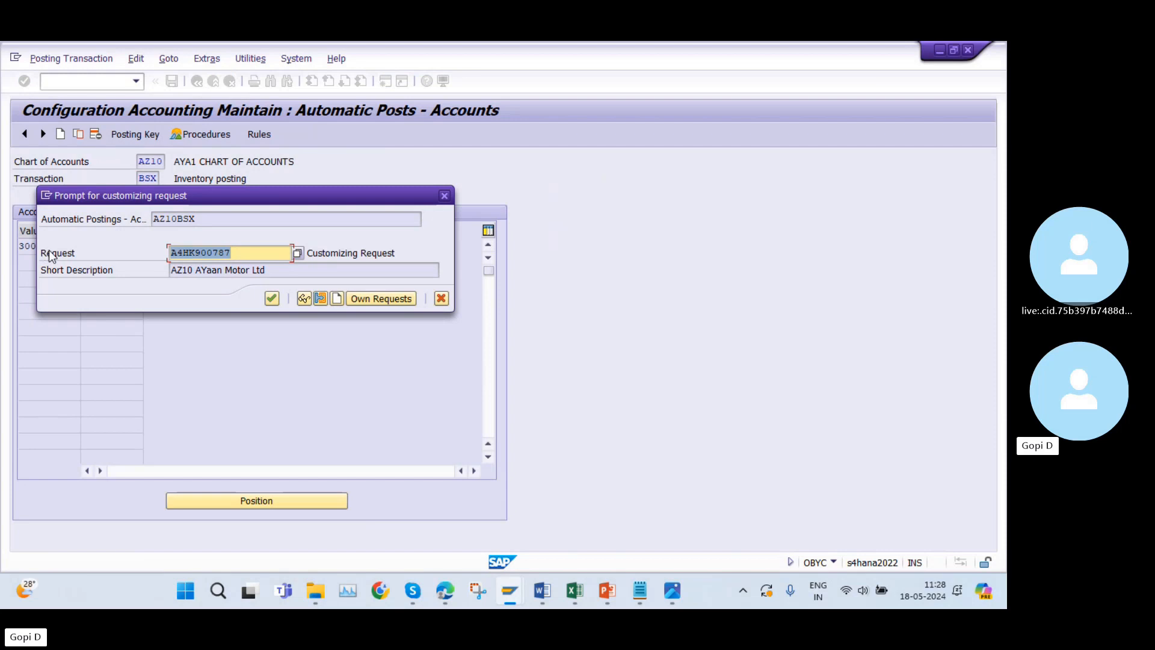
Confirm customizing request A4HK900787 for the BSX account assignment and return to the list of MM posting procedures.
{"action": "left_click", "coordinate": [271, 299]}
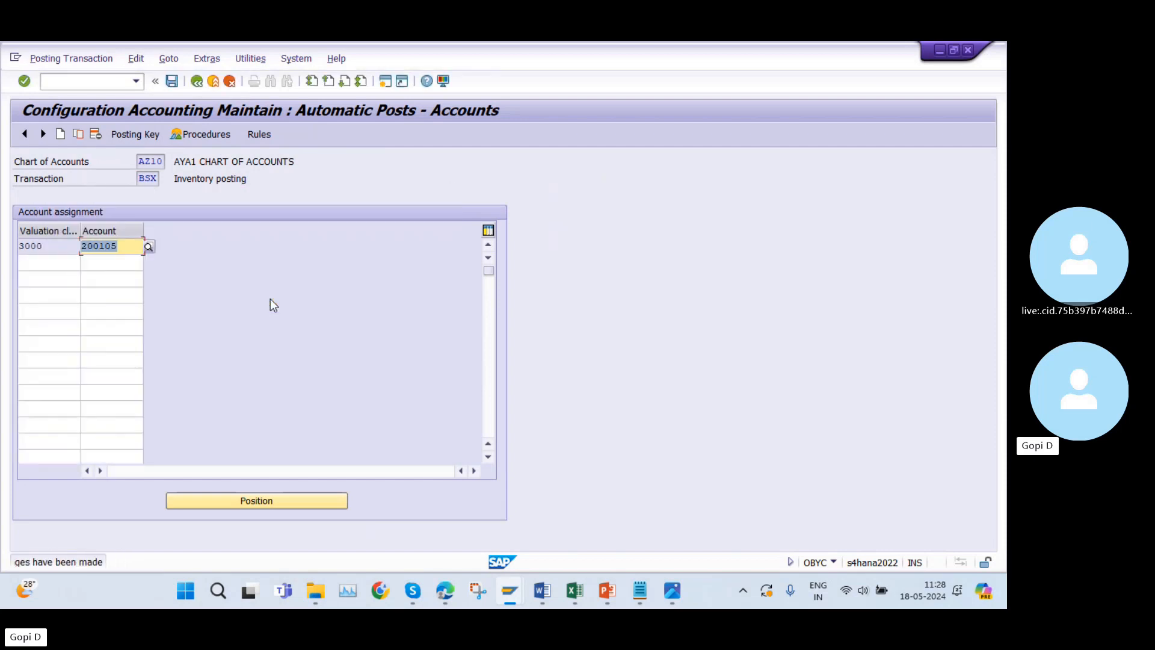
{"action": "left_click", "coordinate": [203, 86]}
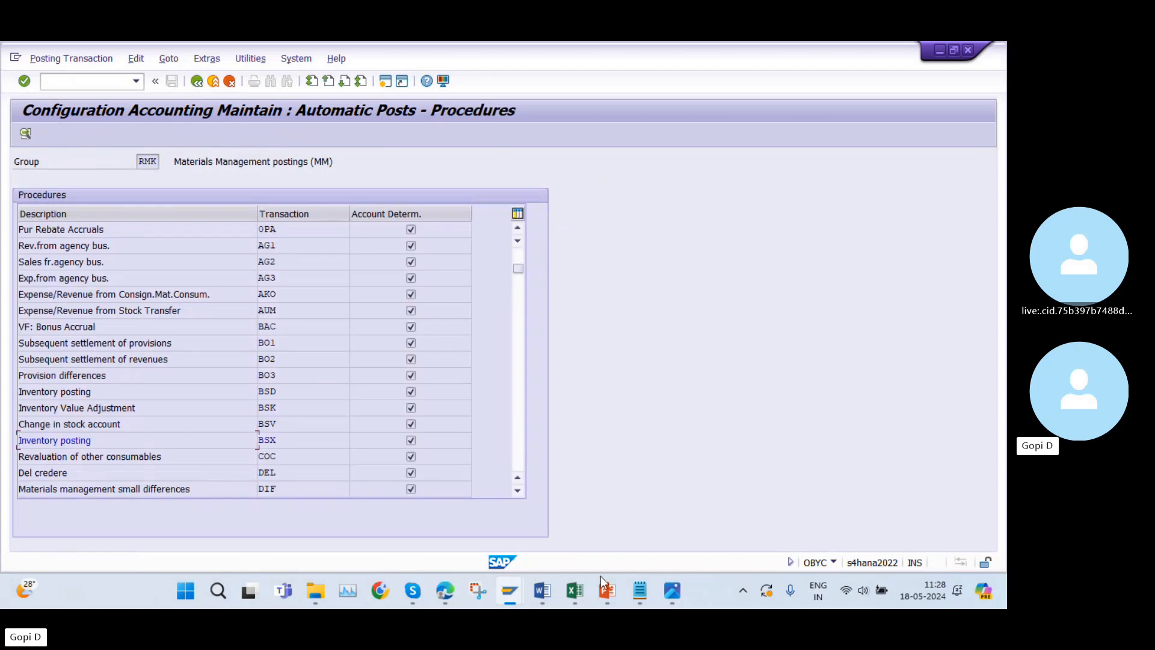
{"action": "left_click", "coordinate": [571, 595]}
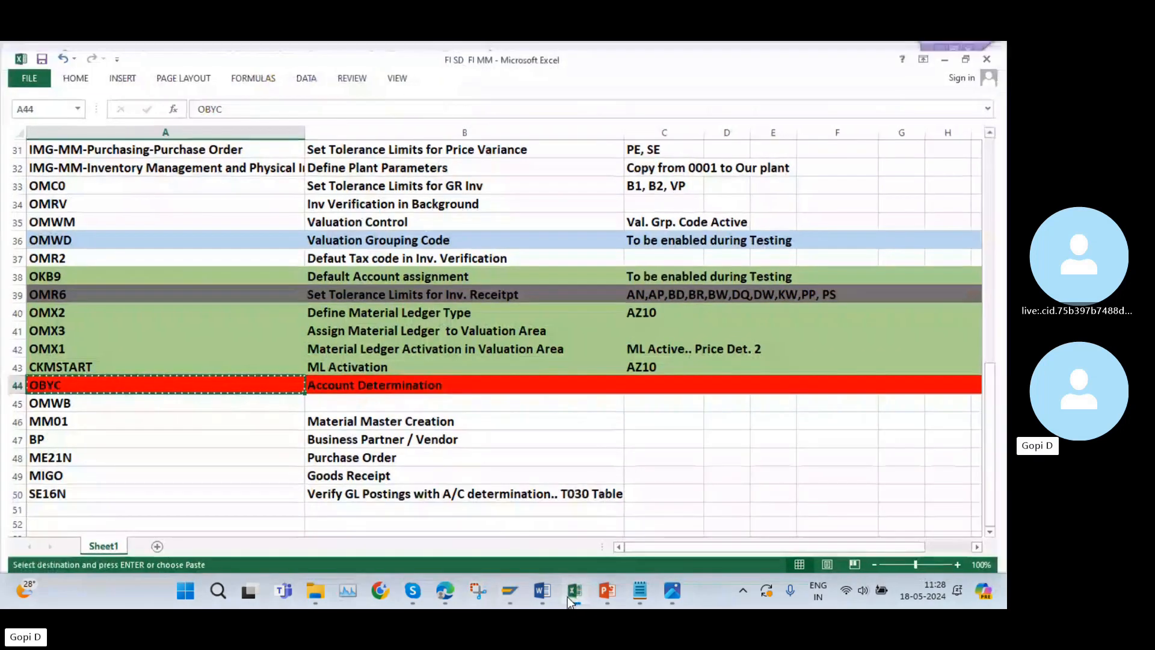
{"action": "left_click", "coordinate": [571, 595]}
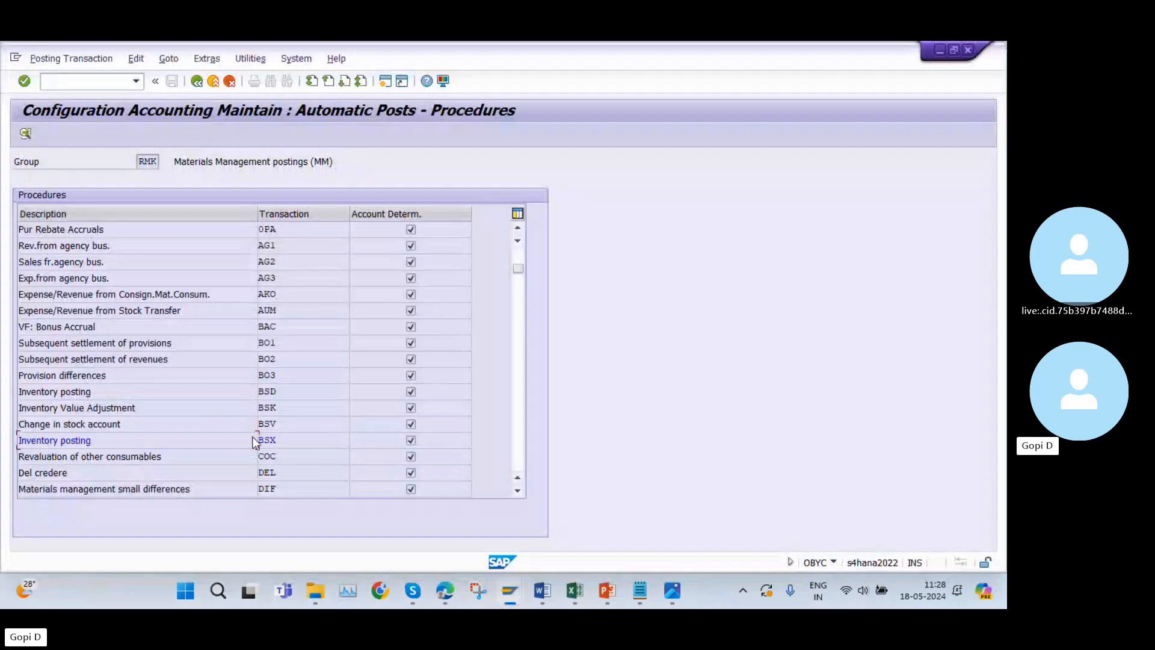
Open the WRX GR/IR clearing account procedure for chart of accounts AZ10.
{"action": "scroll", "coordinate": [240, 427], "scroll_direction": "down", "scroll_amount": 6}
{"action": "scroll", "coordinate": [246, 428], "scroll_direction": "down", "scroll_amount": 5}
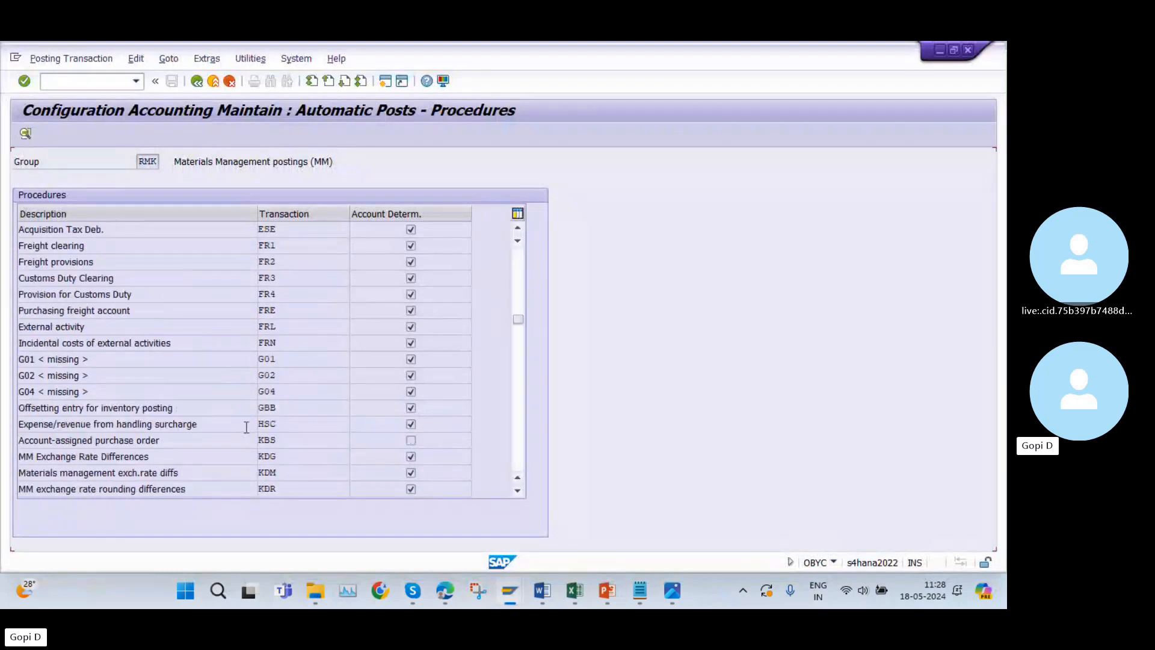
{"action": "scroll", "coordinate": [242, 423], "scroll_direction": "down", "scroll_amount": 8}
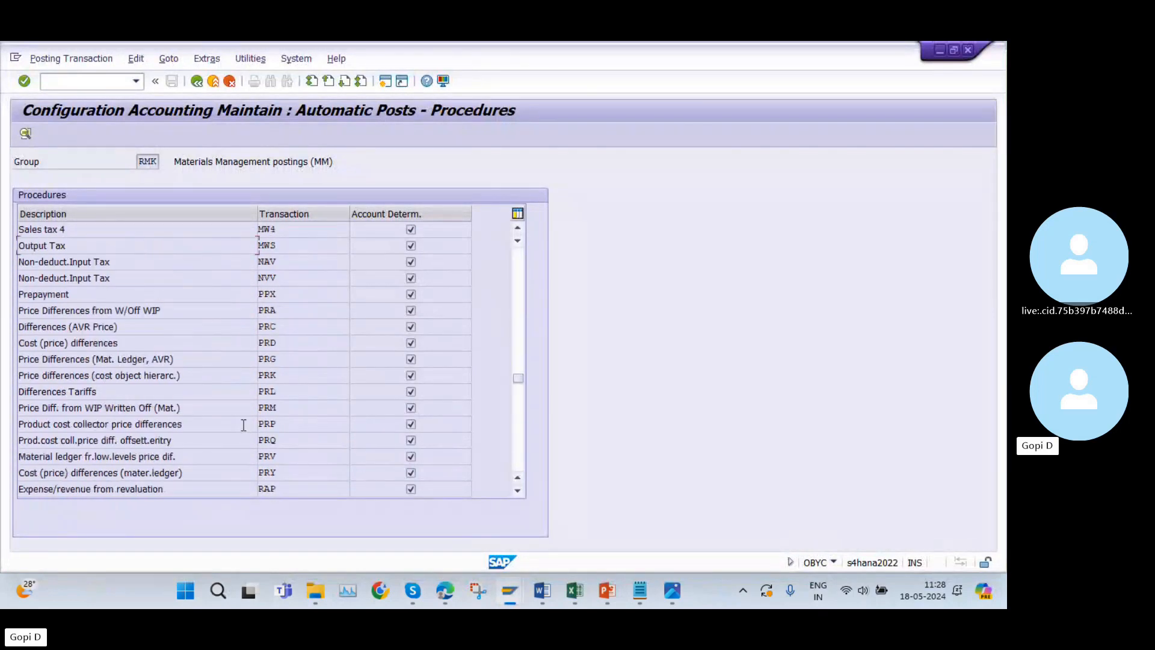
{"action": "scroll", "coordinate": [243, 426], "scroll_direction": "down", "scroll_amount": 2}
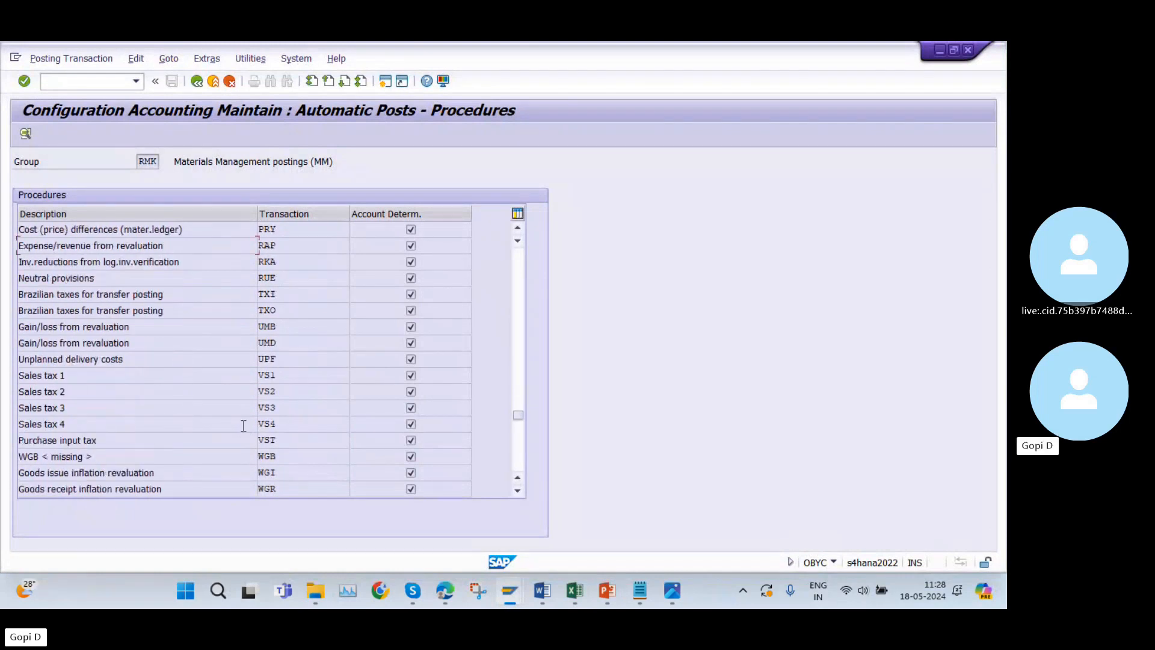
{"action": "double_click", "coordinate": [286, 490]}
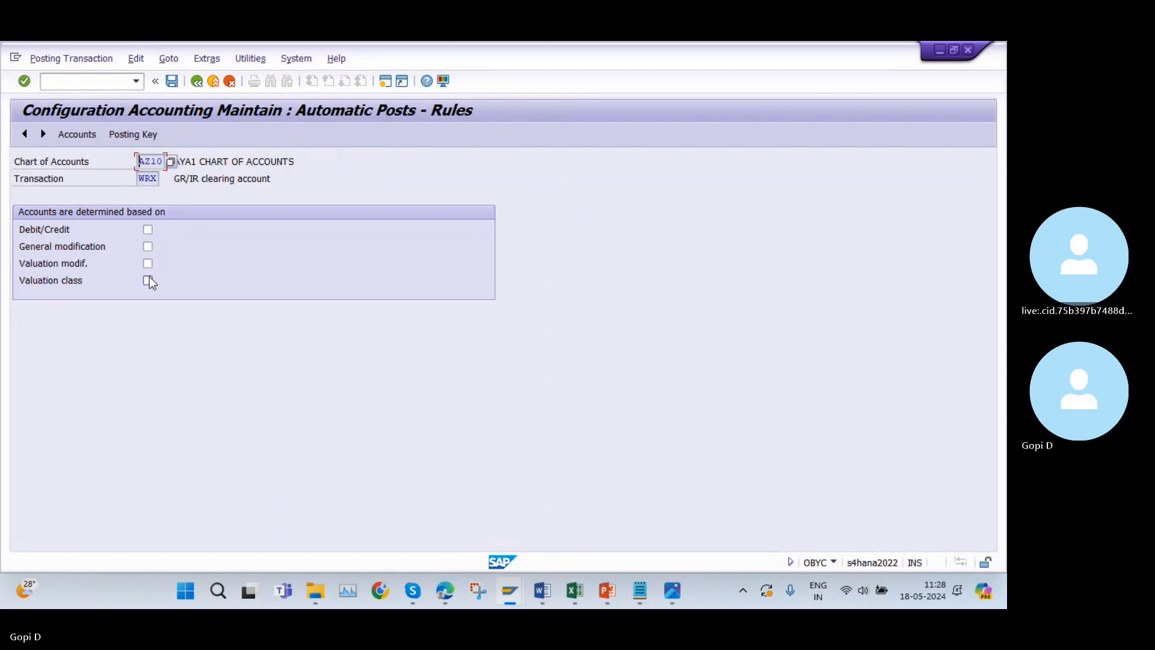
Base the WRX account determination on valuation class, save the rule and reopen WRX at its account assignment.
{"action": "left_click", "coordinate": [148, 280]}
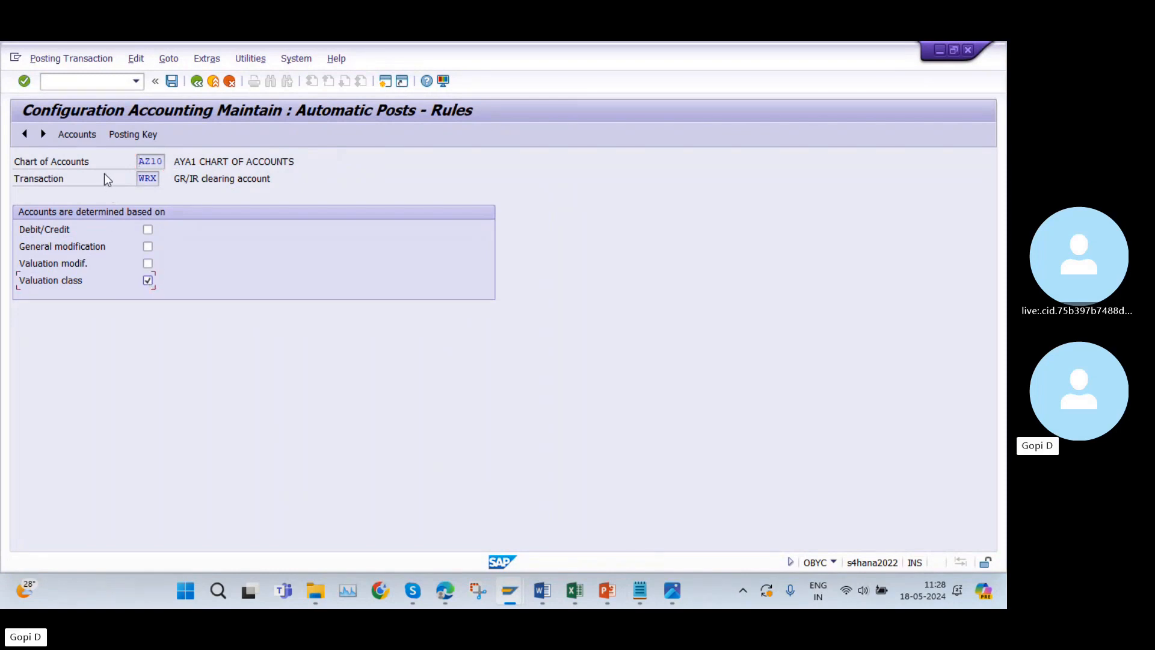
{"action": "left_click", "coordinate": [128, 137]}
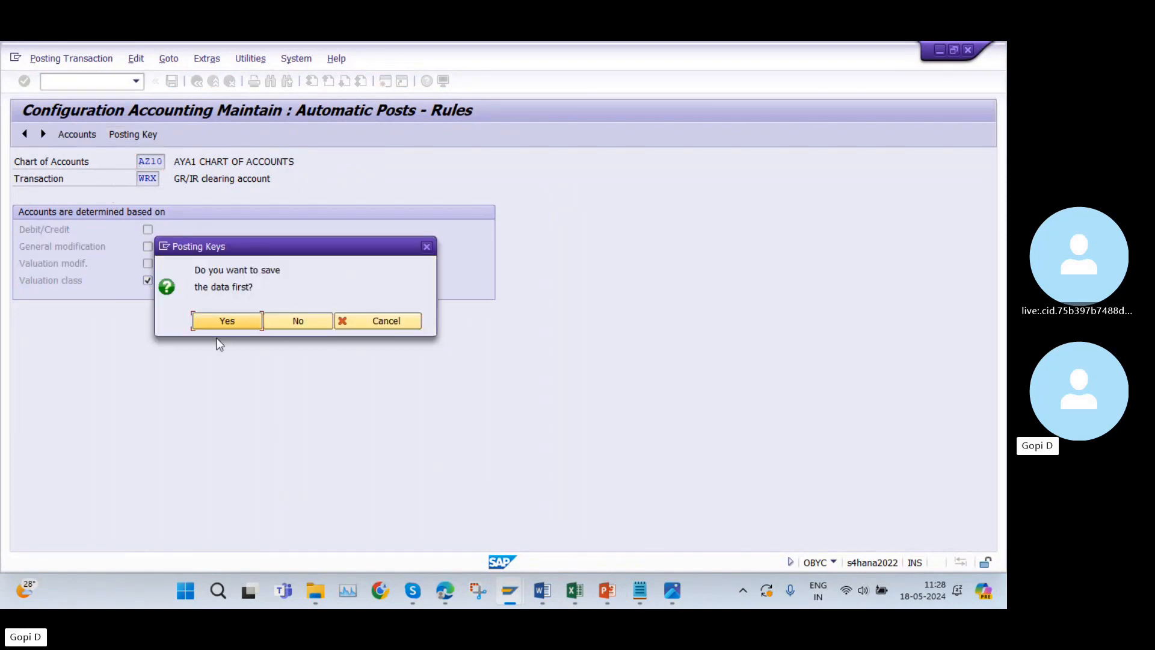
{"action": "left_click", "coordinate": [218, 322]}
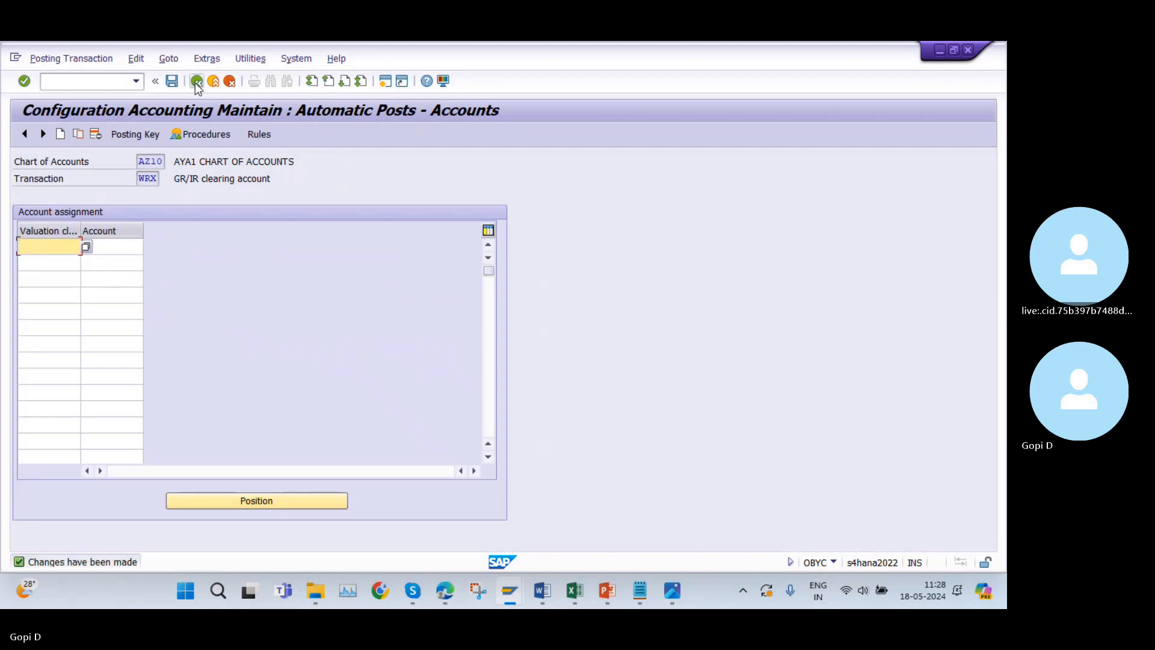
{"action": "left_click", "coordinate": [197, 82]}
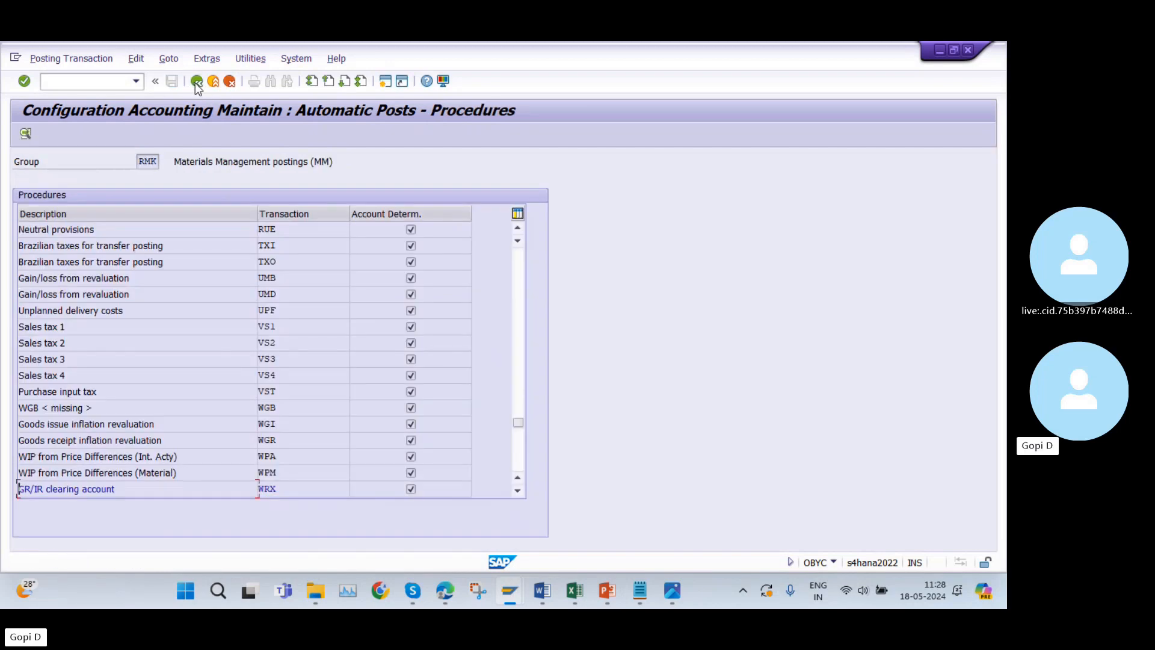
{"action": "double_click", "coordinate": [288, 488]}
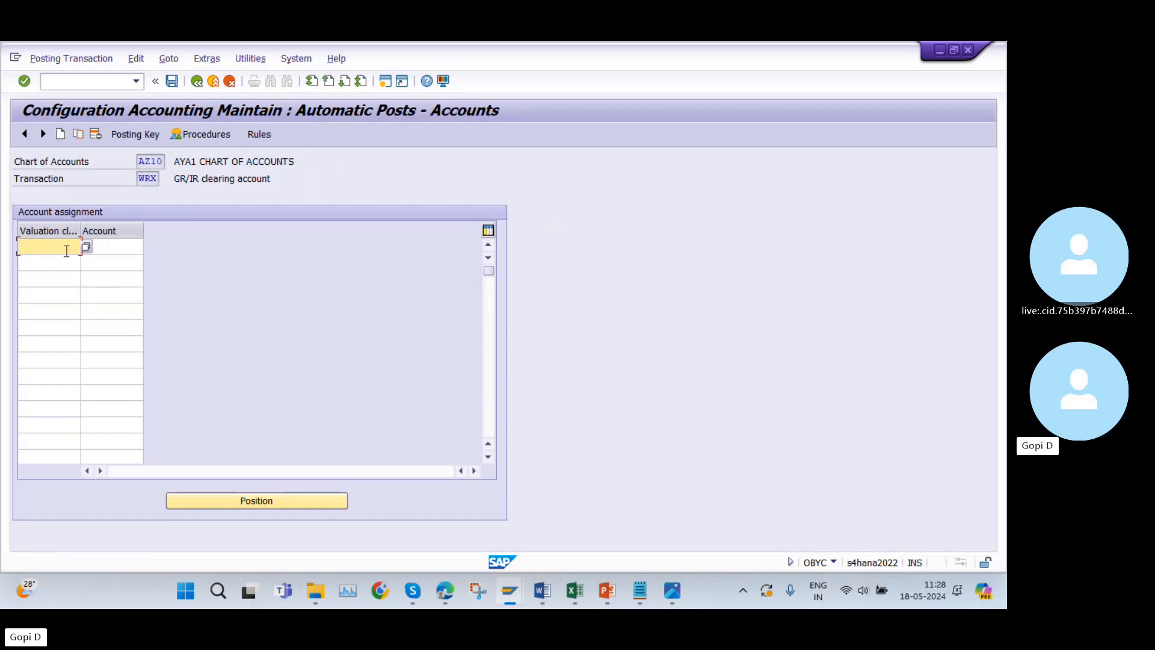
Assign the GR/IR Clearing G/L account 100512 to valuation class 3000 for WRX and save it under customizing request A4HK900787.
{"action": "type", "text": "3000"}
{"action": "left_click", "coordinate": [133, 246]}
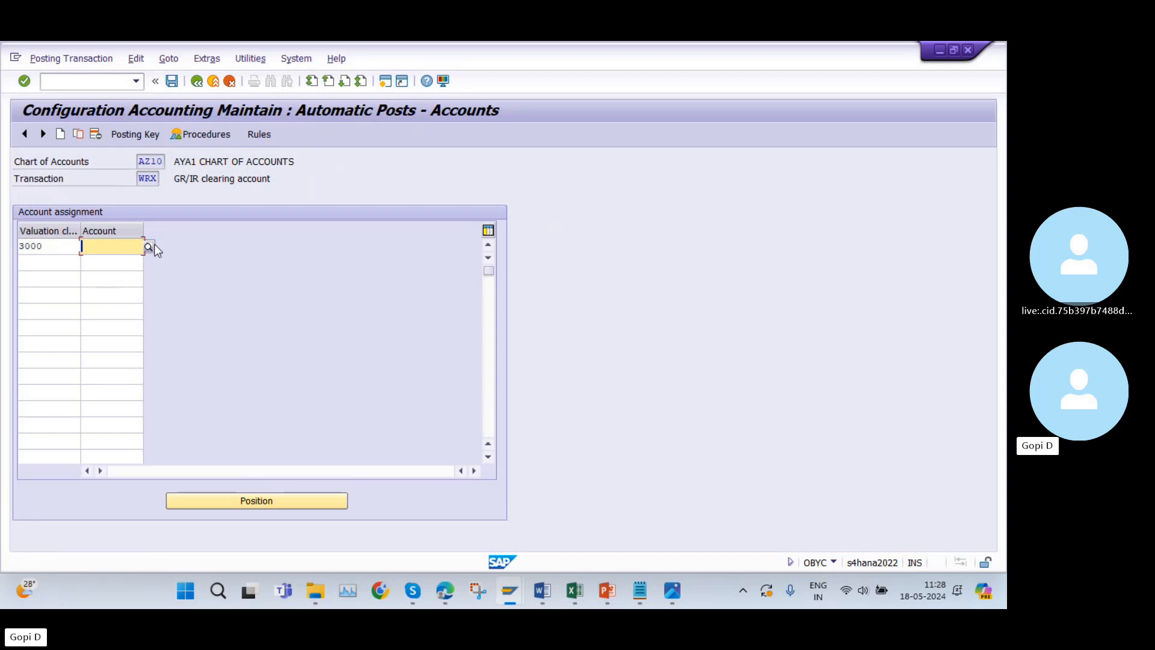
{"action": "left_click", "coordinate": [148, 247]}
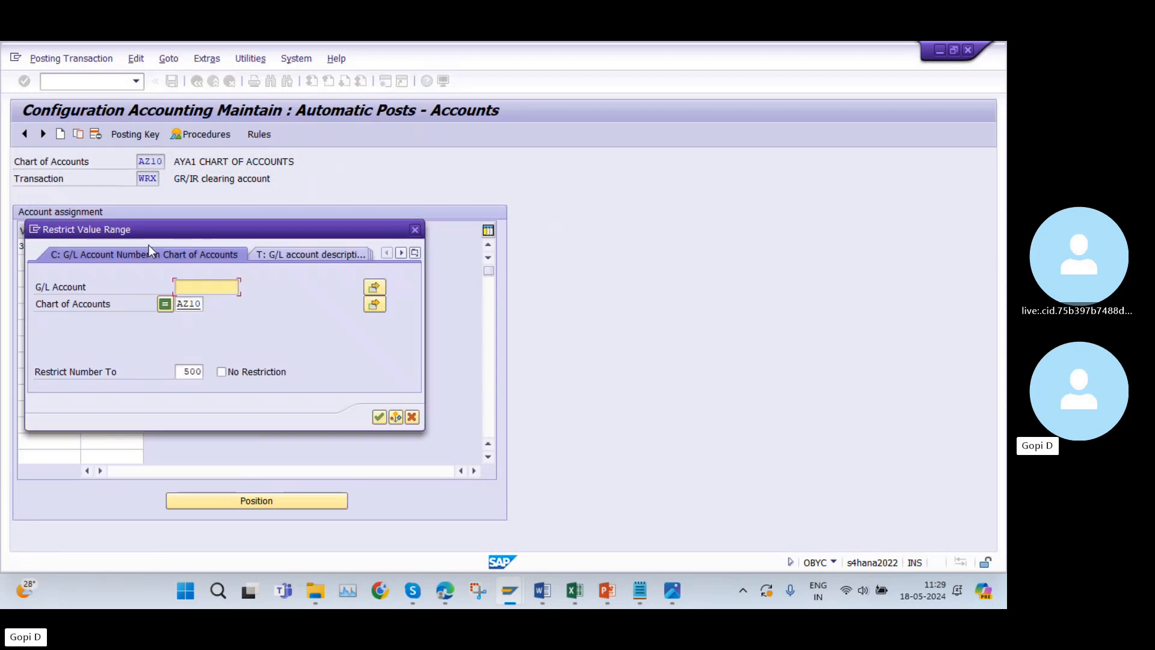
{"action": "left_click", "coordinate": [378, 418]}
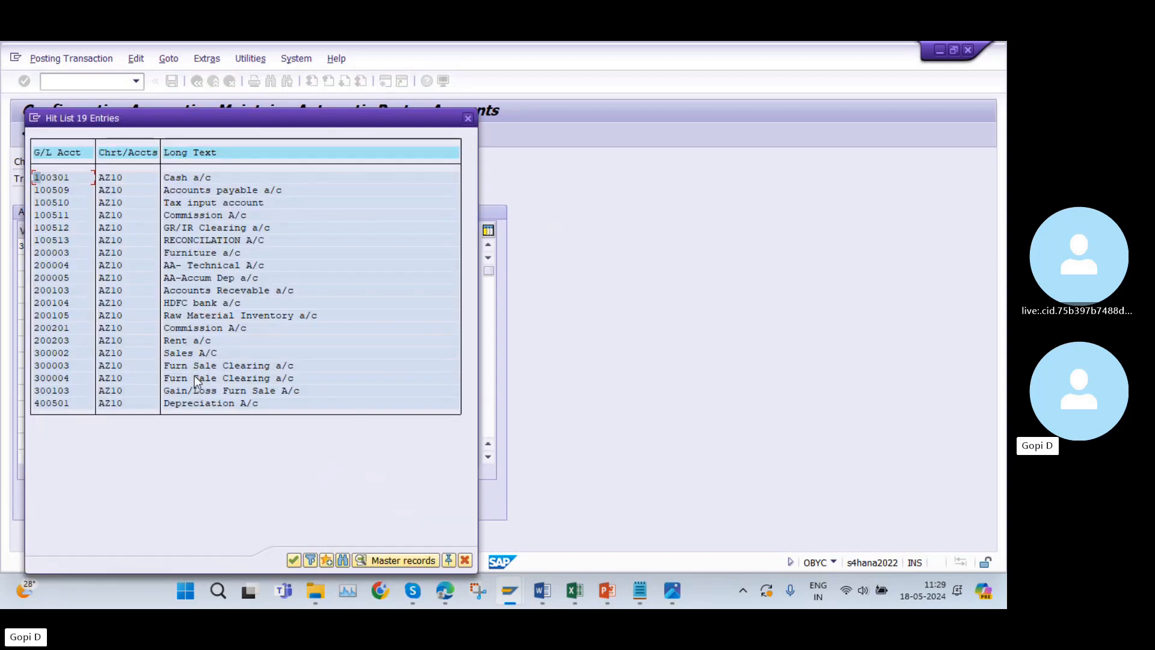
{"action": "double_click", "coordinate": [175, 228]}
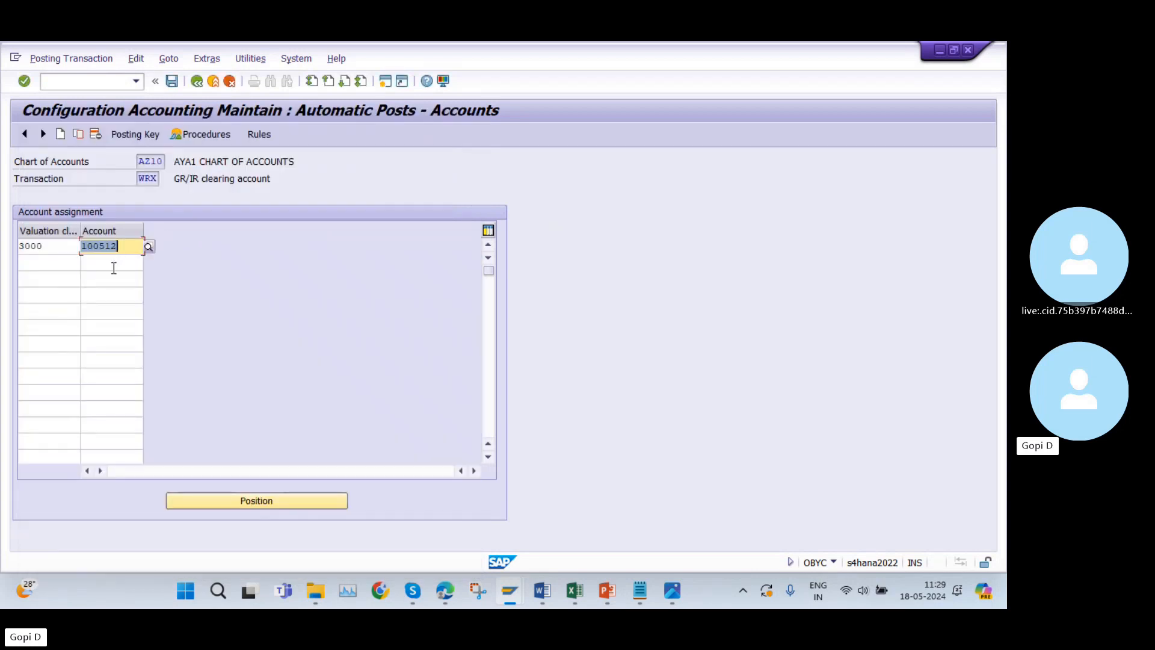
{"action": "left_click", "coordinate": [172, 82]}
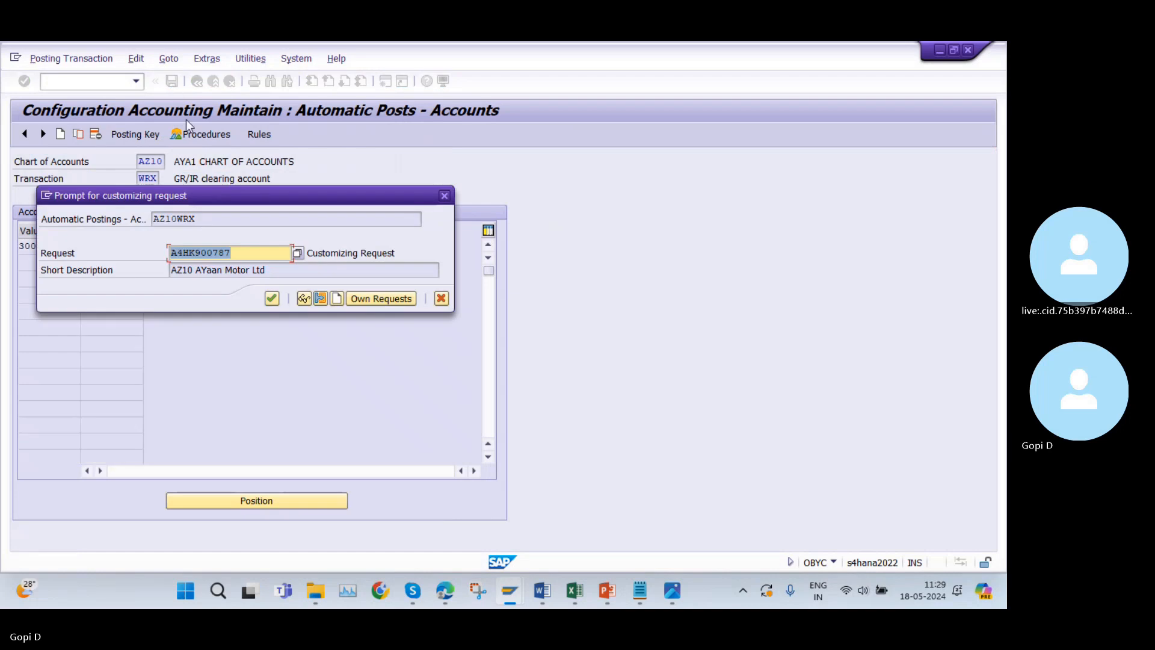
{"action": "left_click", "coordinate": [266, 297]}
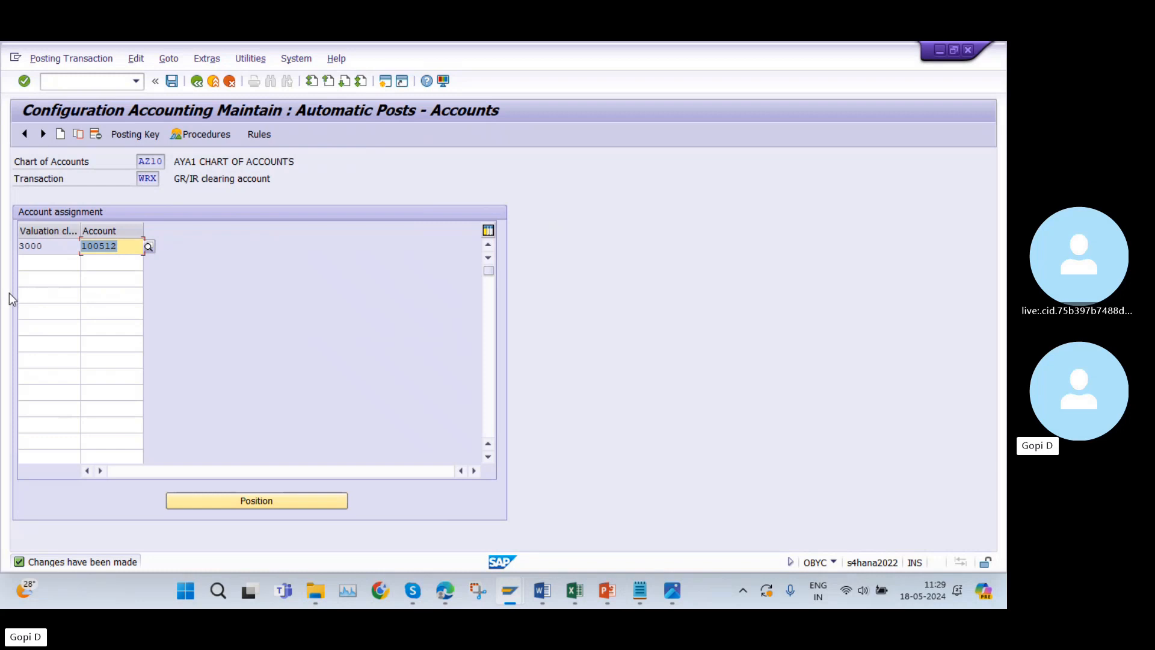
Switch to the FI SD FI MM workbook in Excel and examine the debit and credit entries for goods receipt, invoice receipt and vendor payment.
{"action": "left_click", "coordinate": [574, 592]}
{"action": "scroll", "coordinate": [434, 426], "scroll_direction": "up", "scroll_amount": 10}
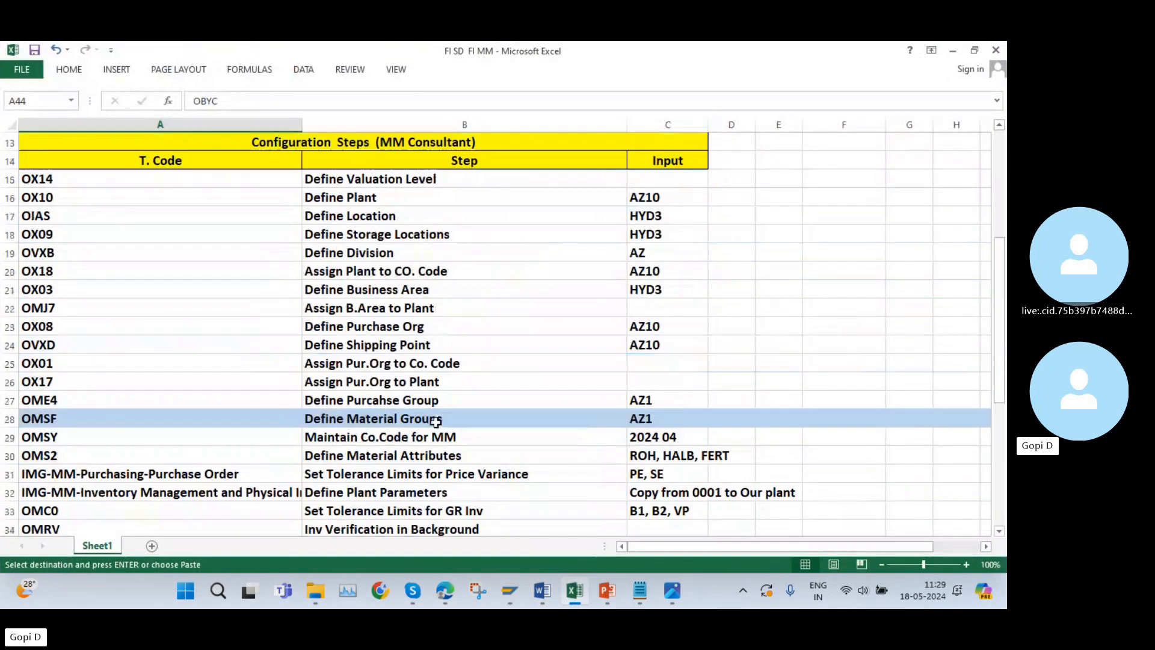
{"action": "left_click", "coordinate": [394, 256]}
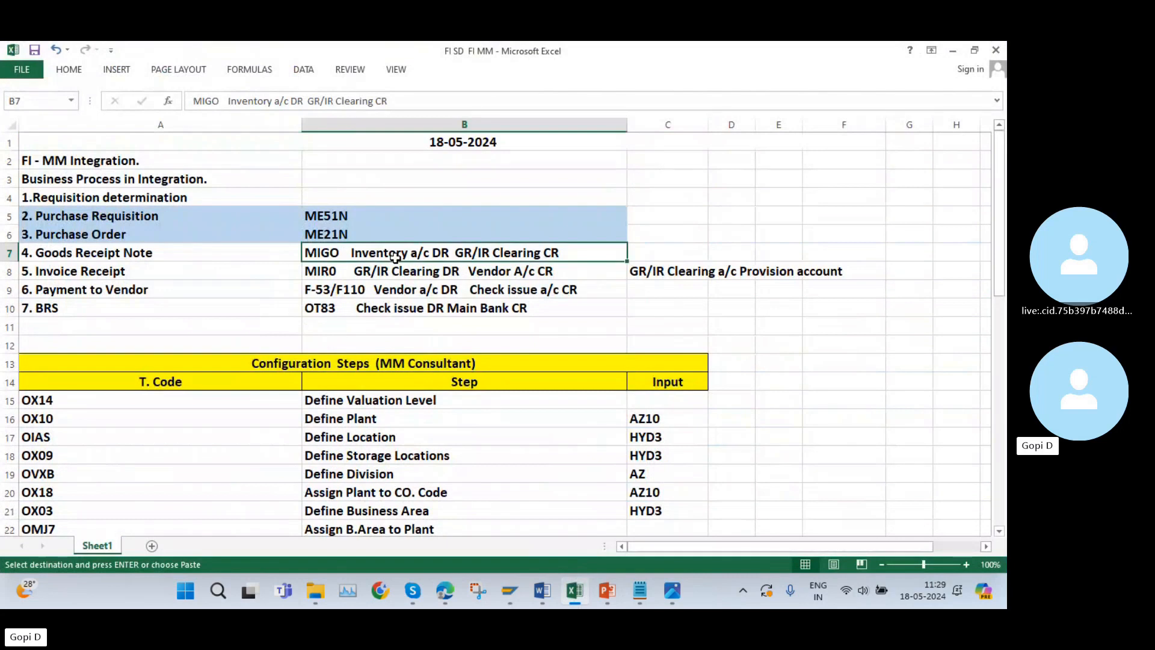
{"action": "double_click", "coordinate": [394, 256]}
{"action": "left_click_drag", "start_coordinate": [351, 254], "coordinate": [433, 251]}
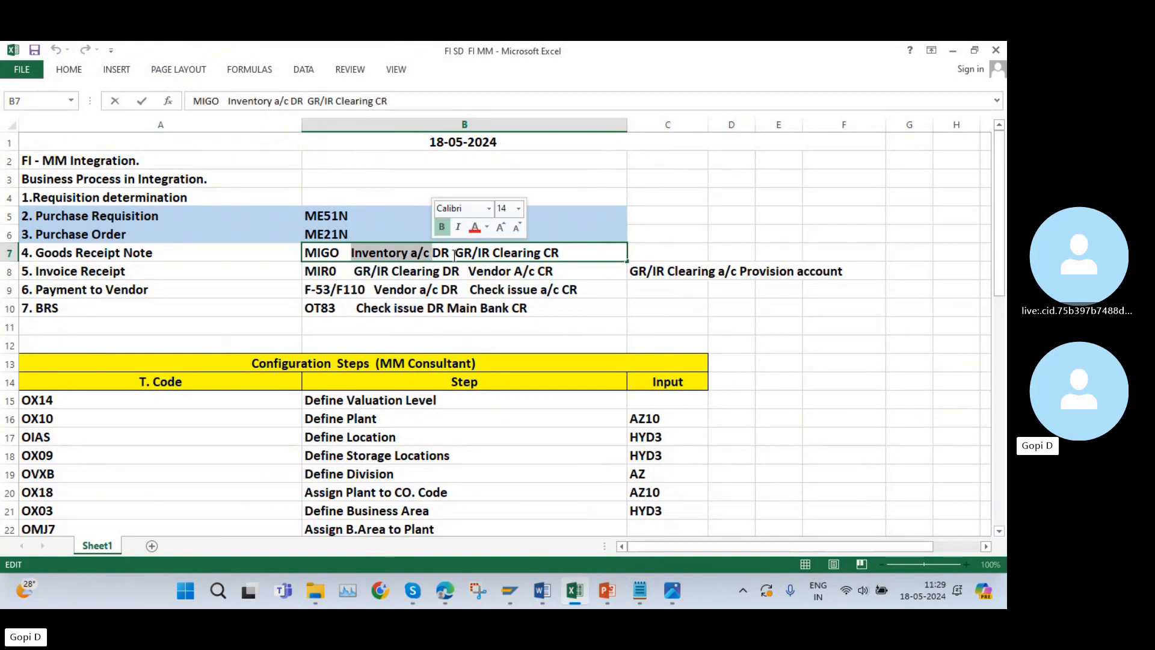
{"action": "left_click_drag", "start_coordinate": [454, 253], "coordinate": [565, 252]}
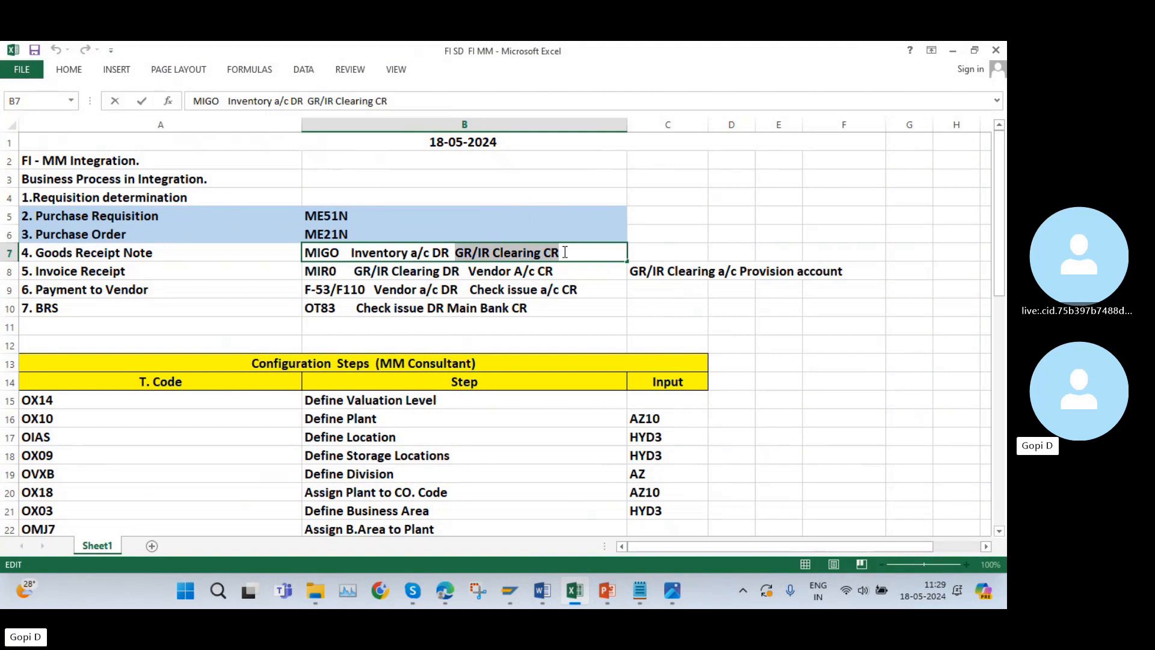
{"action": "left_click", "coordinate": [351, 271]}
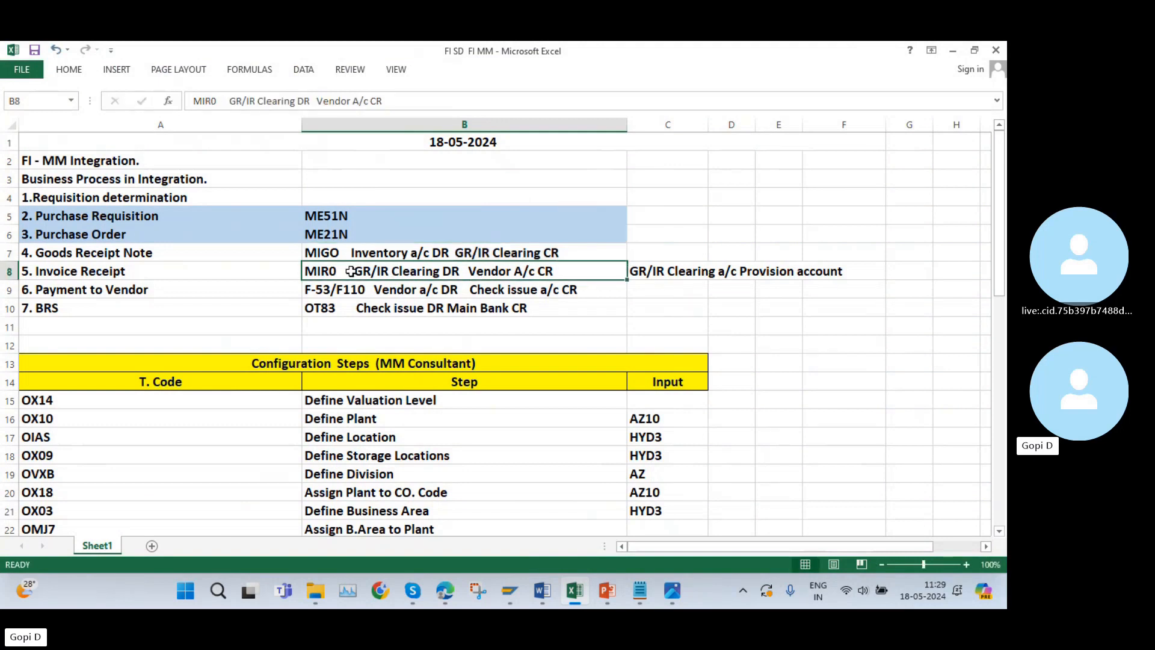
{"action": "double_click", "coordinate": [355, 270]}
{"action": "left_click_drag", "start_coordinate": [353, 272], "coordinate": [461, 278]}
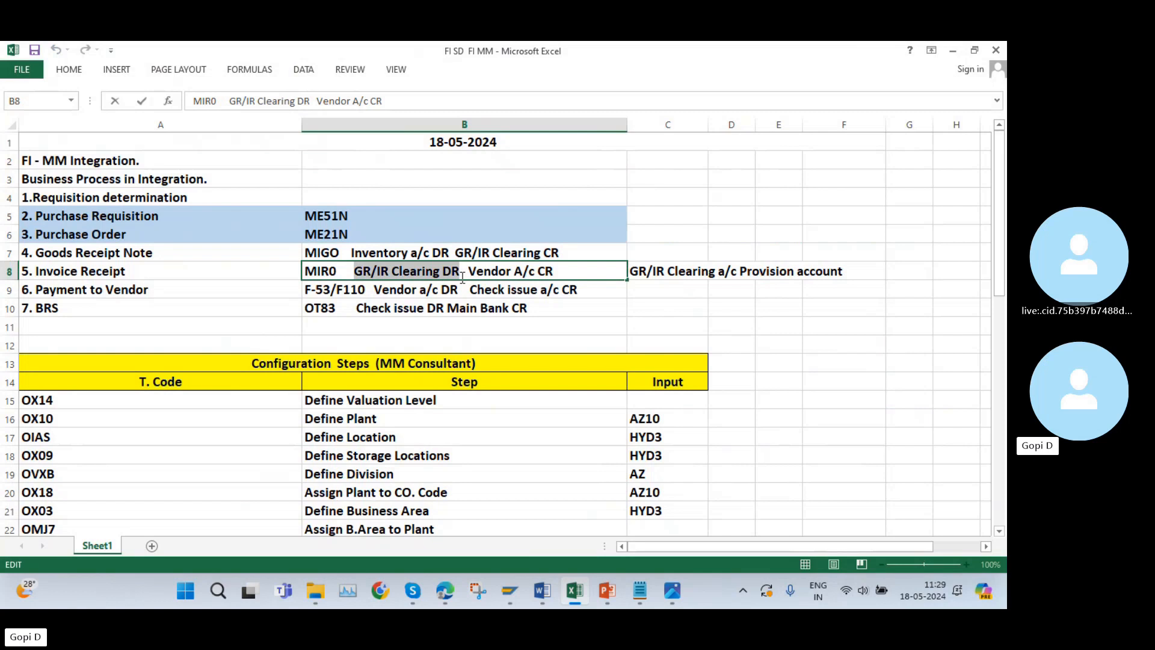
{"action": "left_click", "coordinate": [558, 271]}
{"action": "left_click_drag", "start_coordinate": [557, 271], "coordinate": [471, 272]}
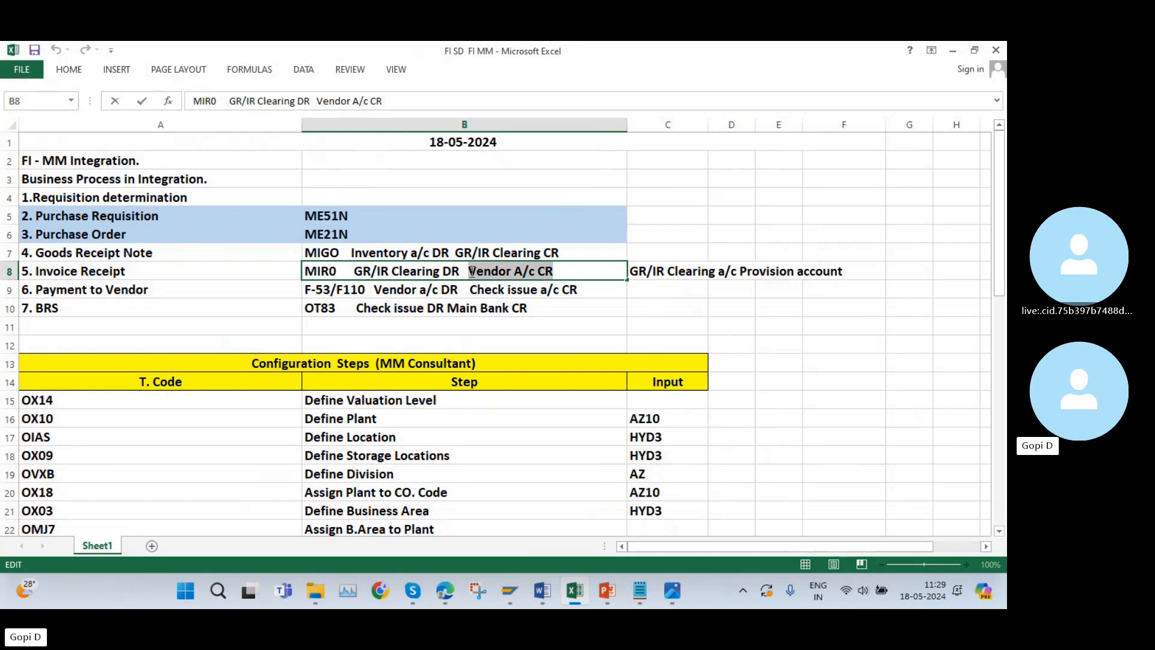
{"action": "left_click", "coordinate": [379, 290]}
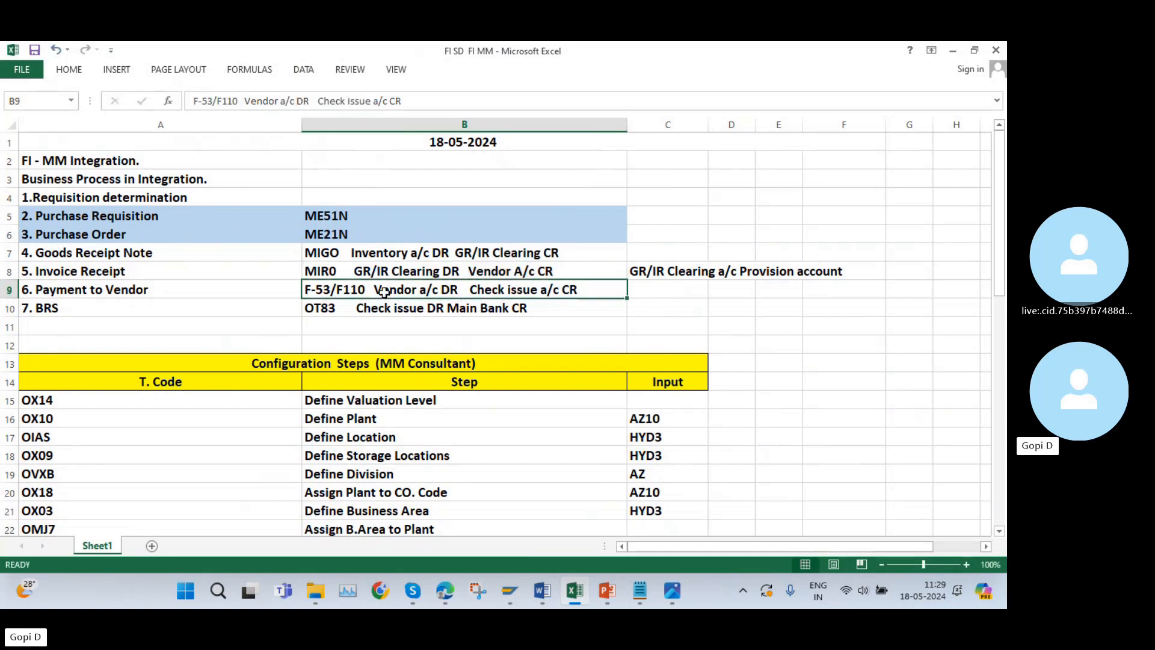
{"action": "double_click", "coordinate": [377, 290]}
{"action": "left_click_drag", "start_coordinate": [374, 290], "coordinate": [462, 293]}
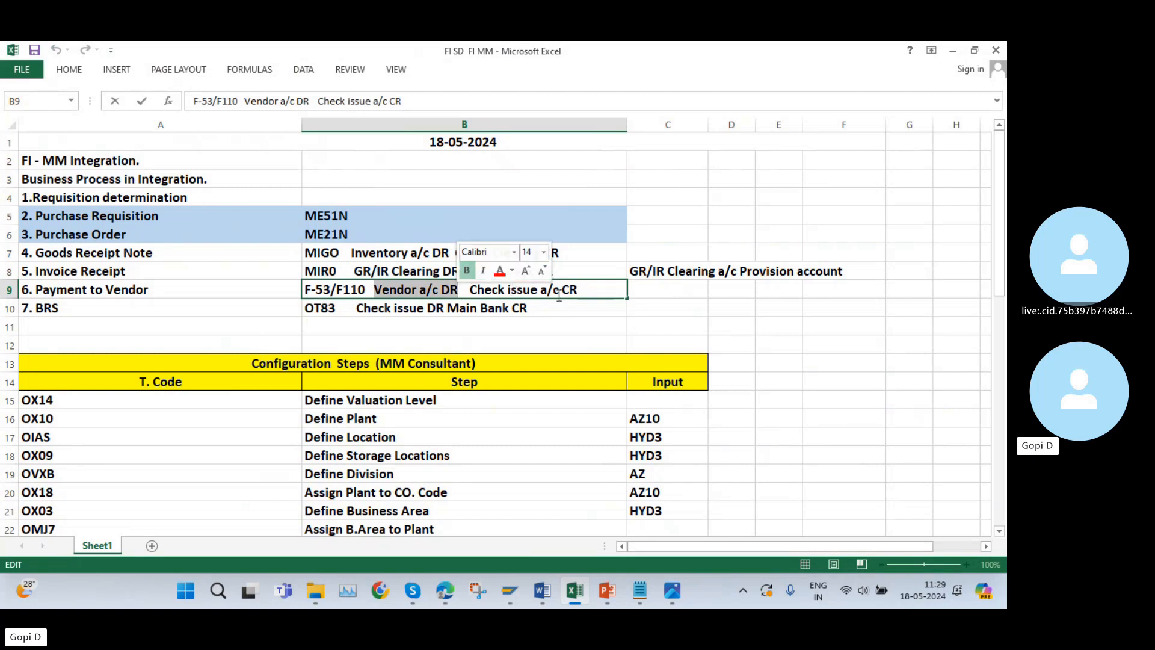
{"action": "left_click", "coordinate": [582, 290]}
{"action": "left_click_drag", "start_coordinate": [578, 290], "coordinate": [472, 290]}
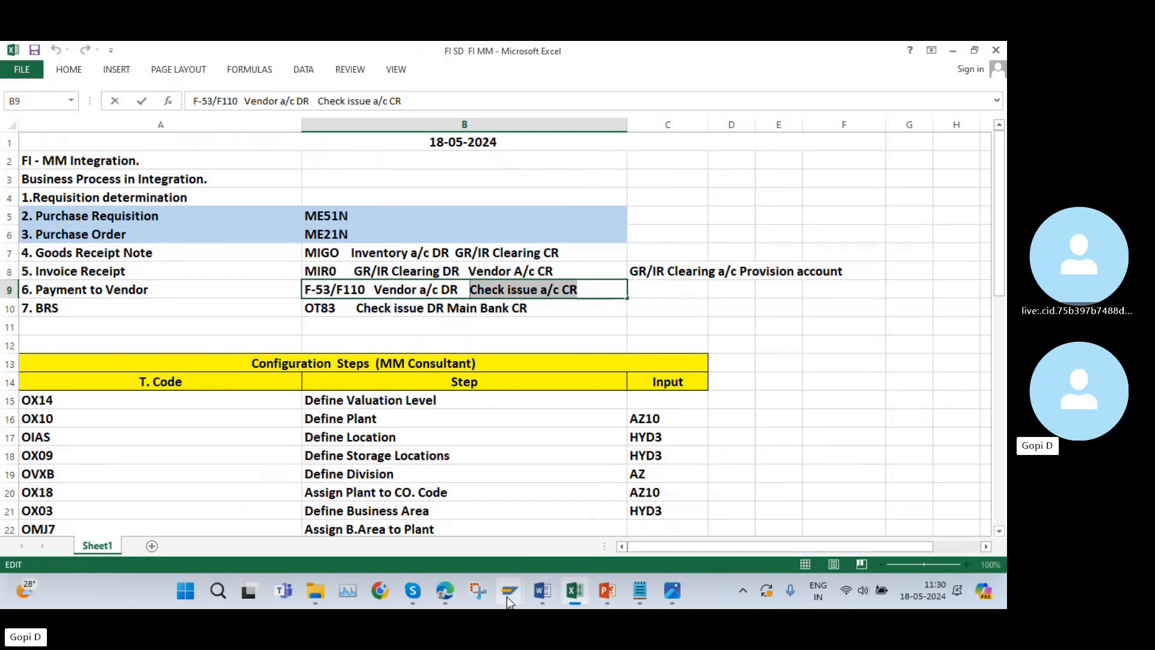
Switch back to the OBYC session in SAP and leave the transaction to reach SAP Easy Access.
{"action": "mouse_move", "coordinate": [507, 597]}
{"action": "left_click", "coordinate": [433, 528]}
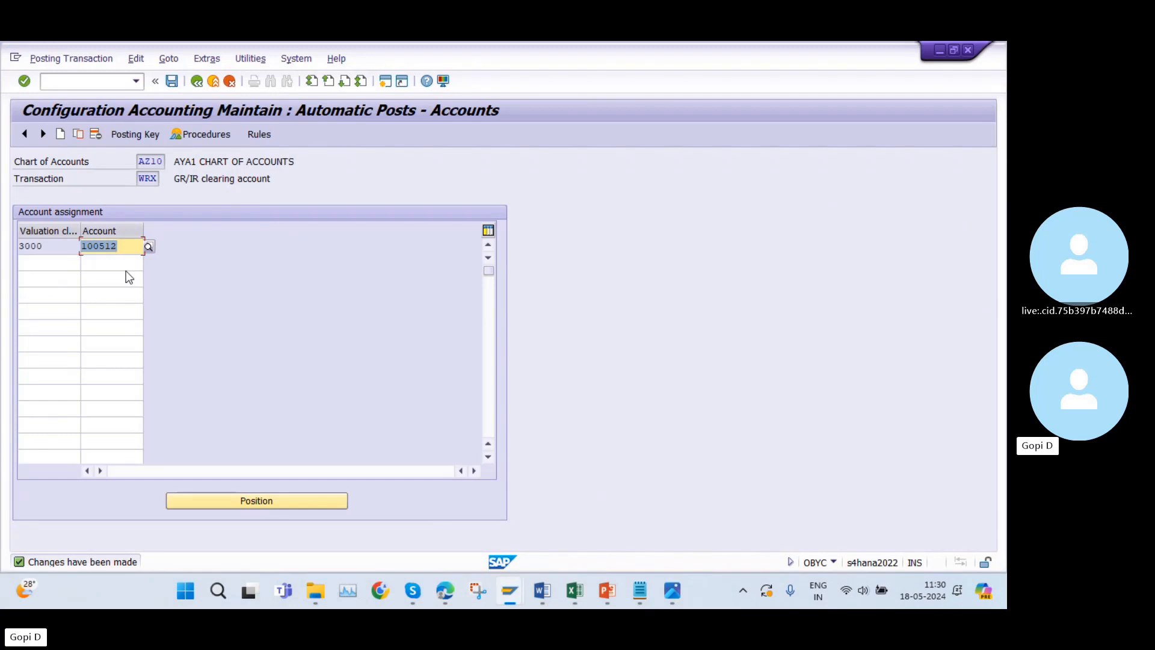
{"action": "left_click", "coordinate": [197, 81]}
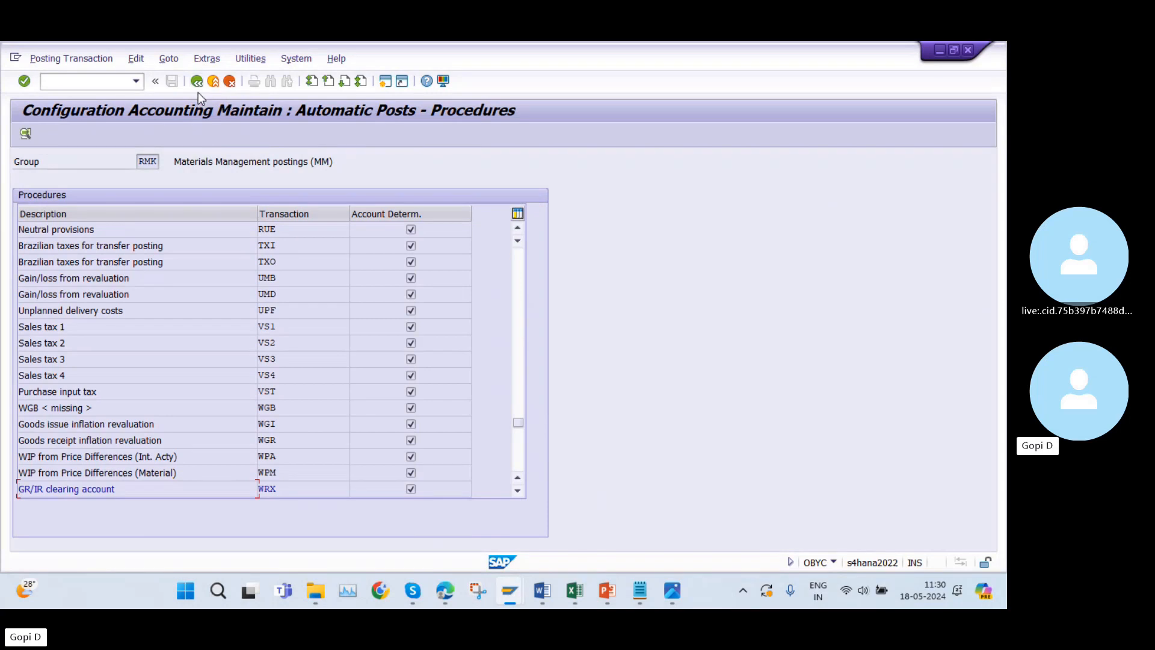
{"action": "left_click", "coordinate": [196, 83]}
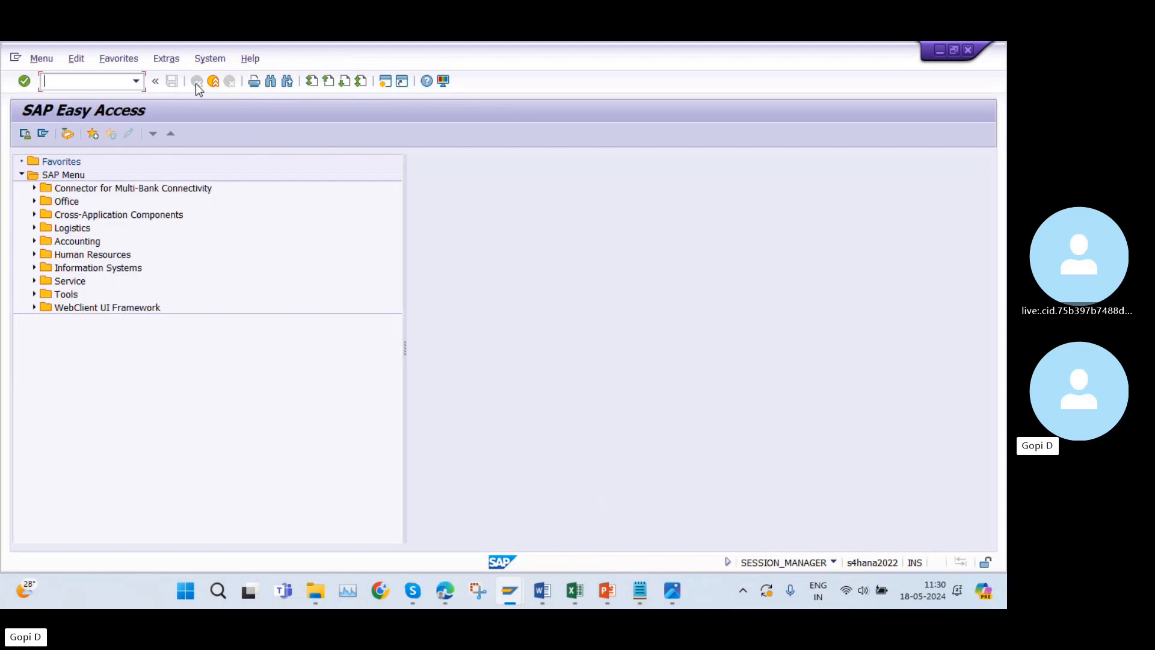
Switch to the FI SD FI MM workbook in Excel and copy the transaction code OMWB from the configuration list.
{"action": "left_click", "coordinate": [574, 590]}
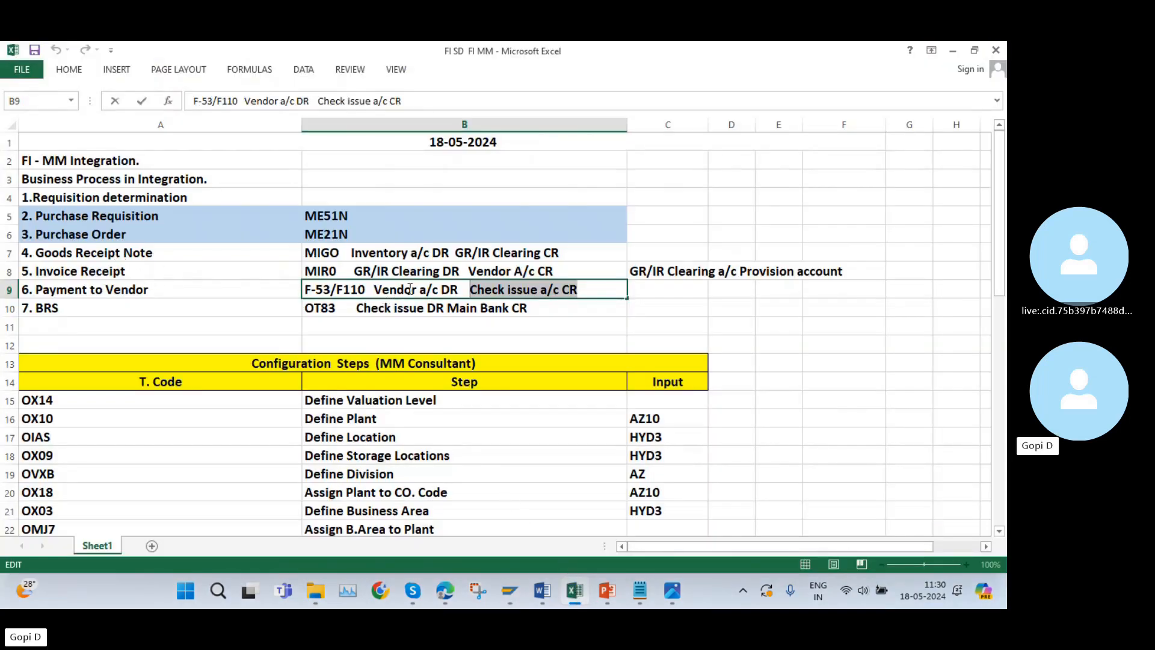
{"action": "scroll", "coordinate": [277, 295], "scroll_direction": "down", "scroll_amount": 8}
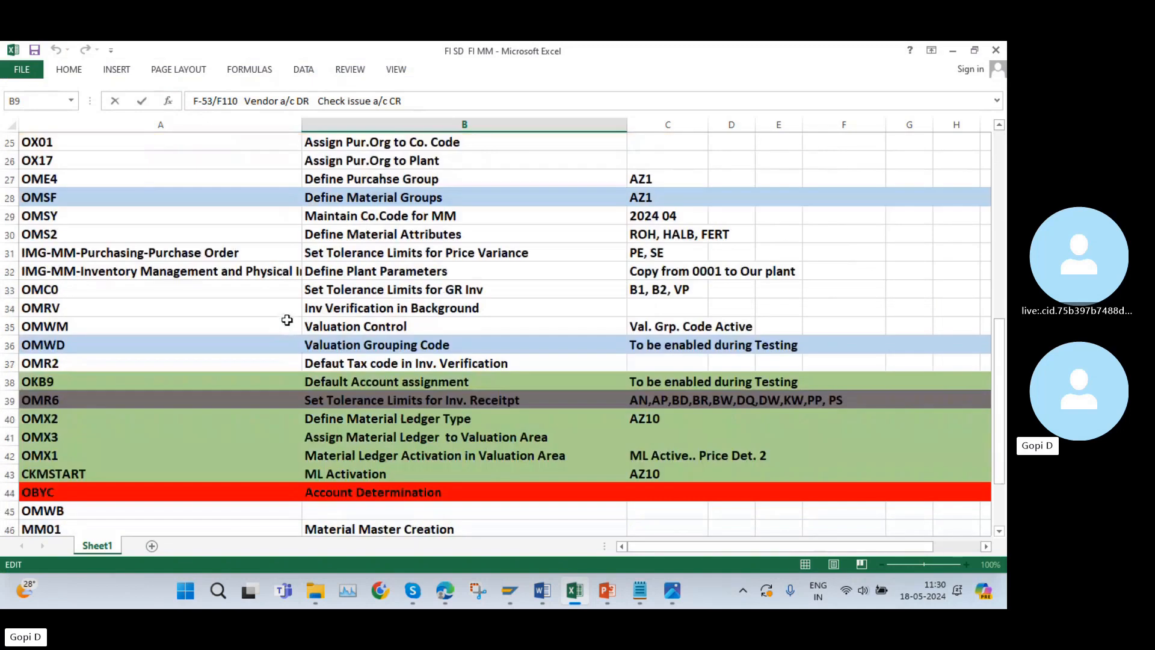
{"action": "scroll", "coordinate": [287, 320], "scroll_direction": "down", "scroll_amount": 4}
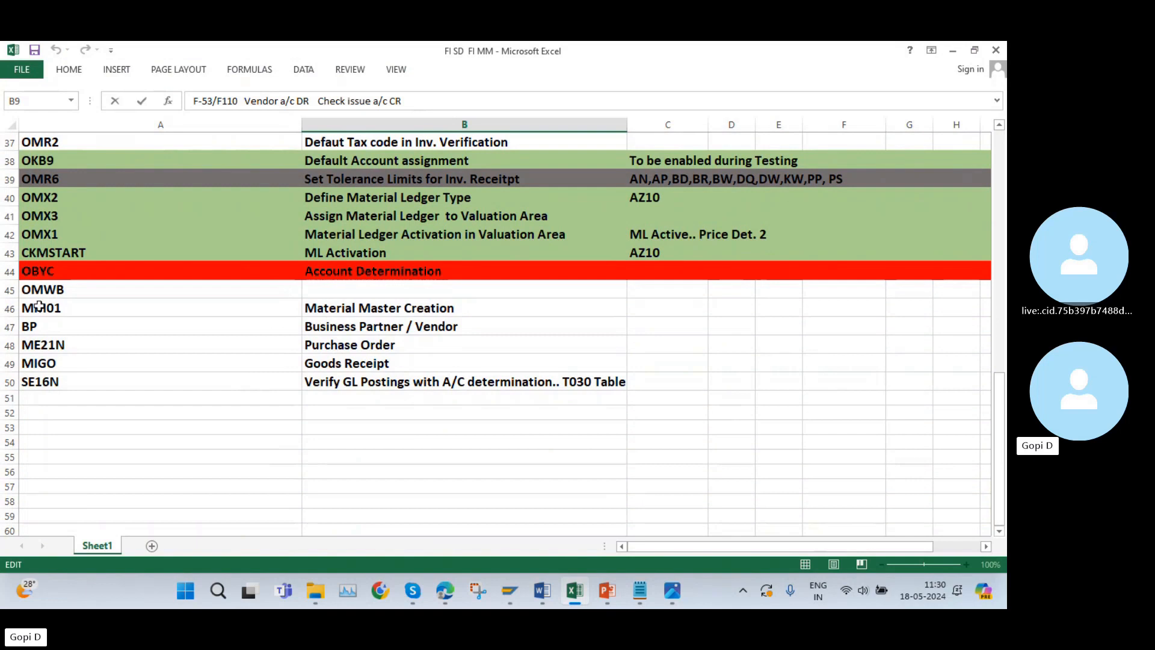
{"action": "left_click", "coordinate": [58, 290]}
{"action": "key", "text": "ctrl+c"}
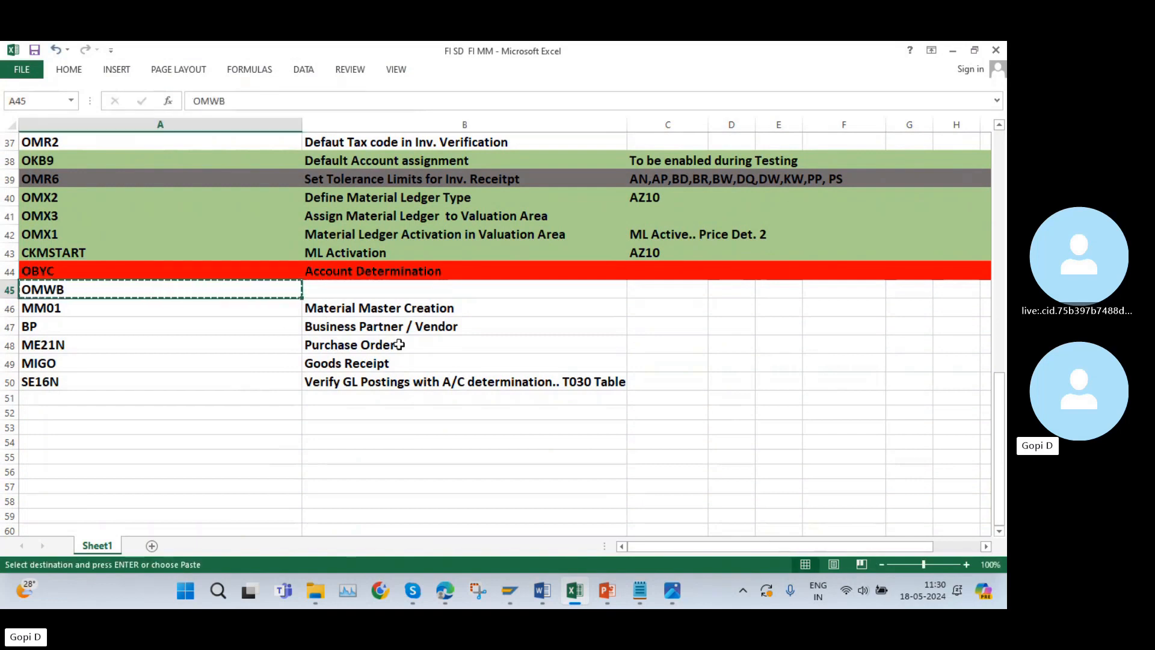
Run the copied transaction OMWB in SAP, dismiss its valuation area dialog and return to SAP Easy Access.
{"action": "left_click", "coordinate": [577, 595]}
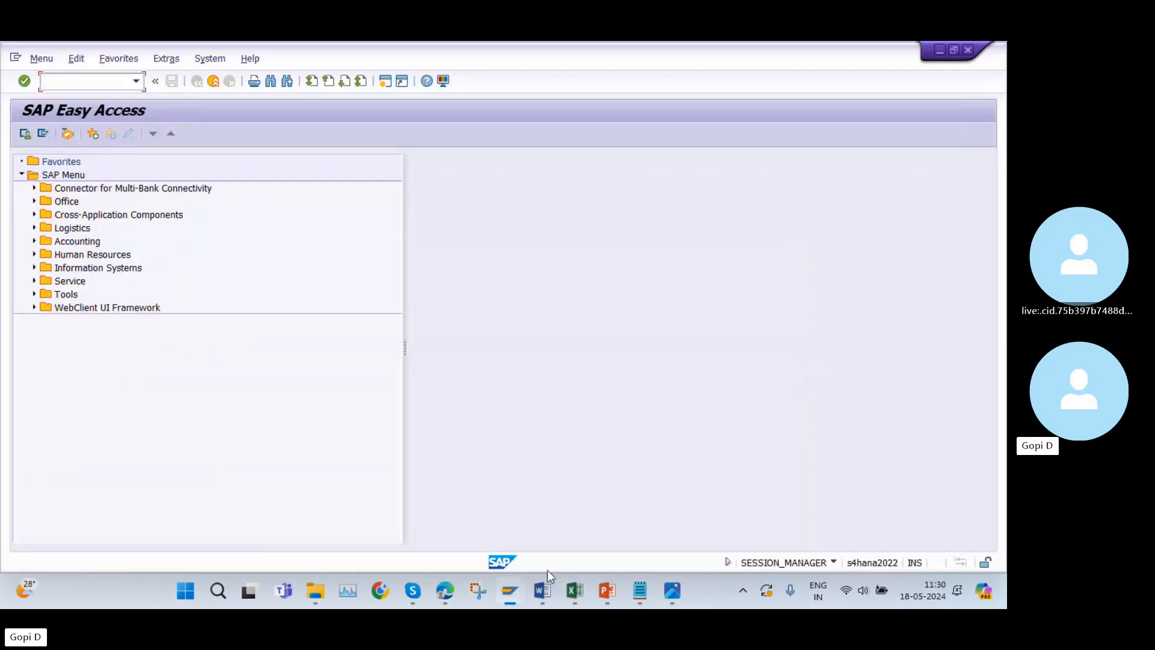
{"action": "left_click", "coordinate": [86, 86]}
{"action": "key", "text": "ctrl+v"}
{"action": "key", "text": "Return"}
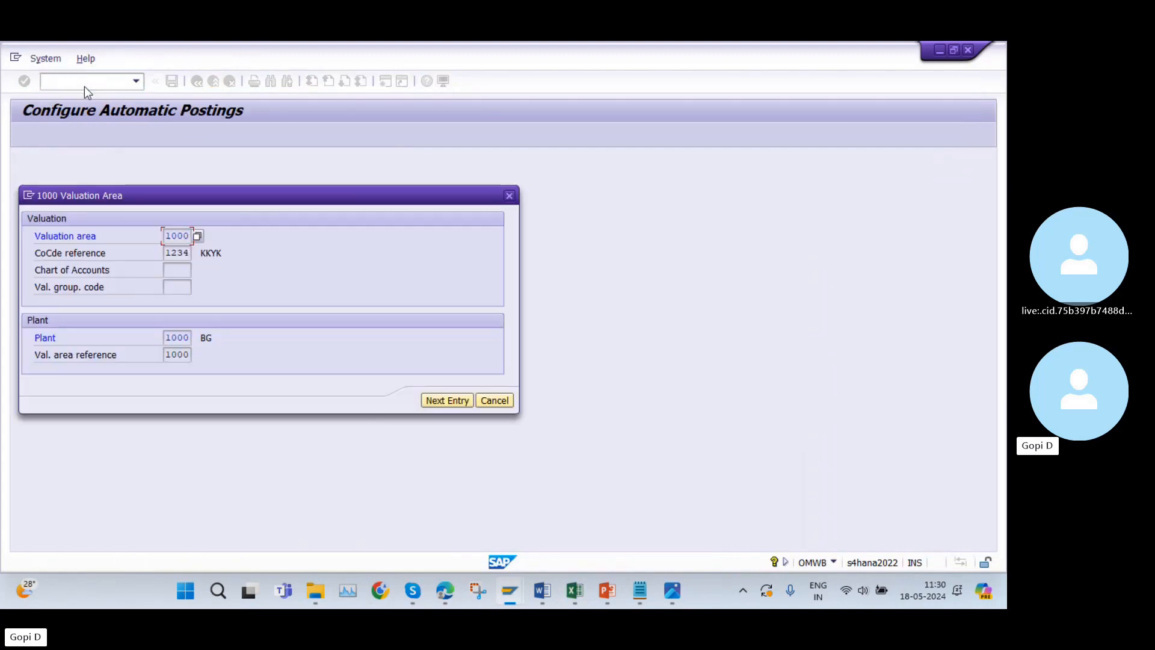
{"action": "left_click", "coordinate": [509, 195]}
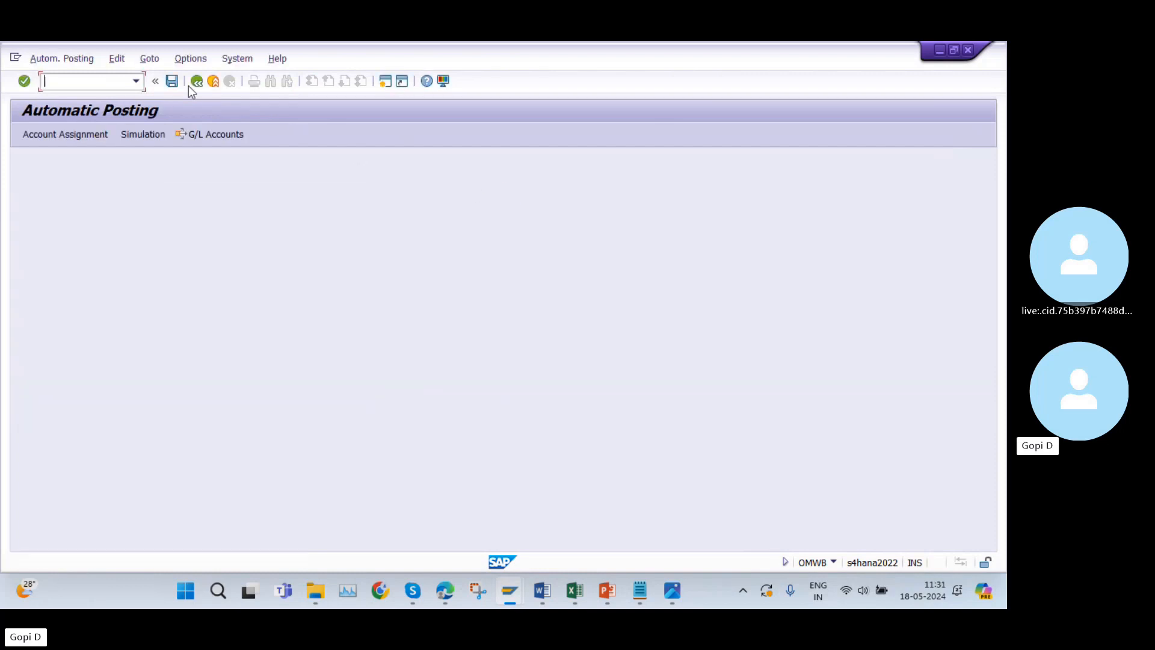
{"action": "left_click", "coordinate": [198, 82]}
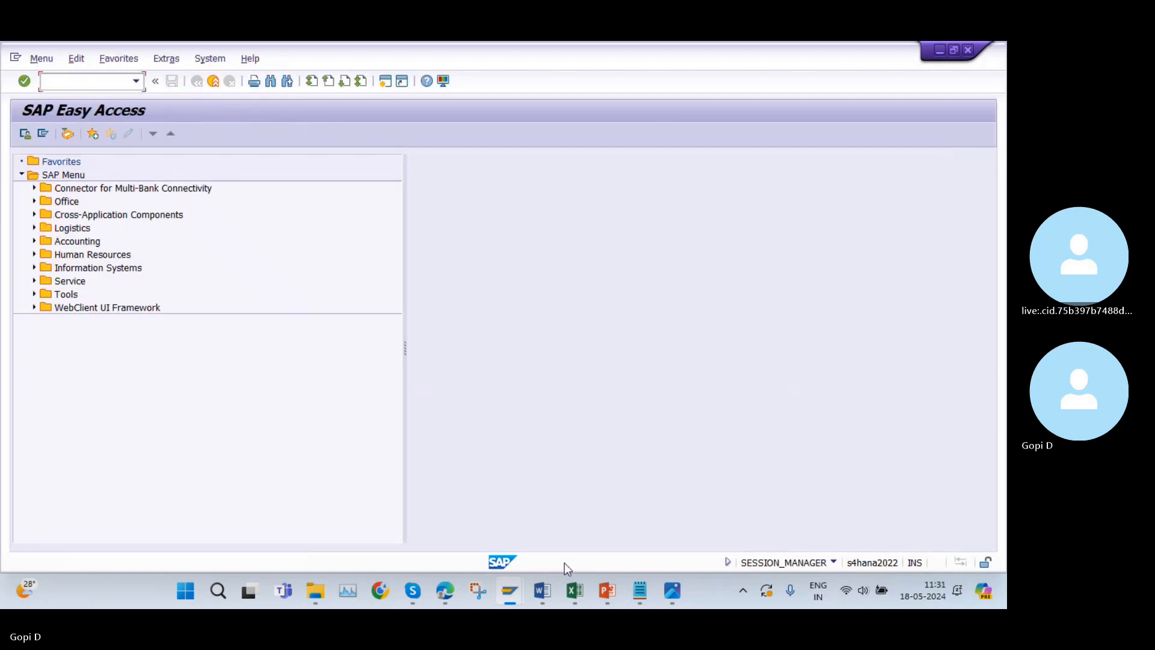
Switch back to the Excel workbook and examine the MM consultant configuration steps from OX14 through SE16N.
{"action": "left_click", "coordinate": [575, 591]}
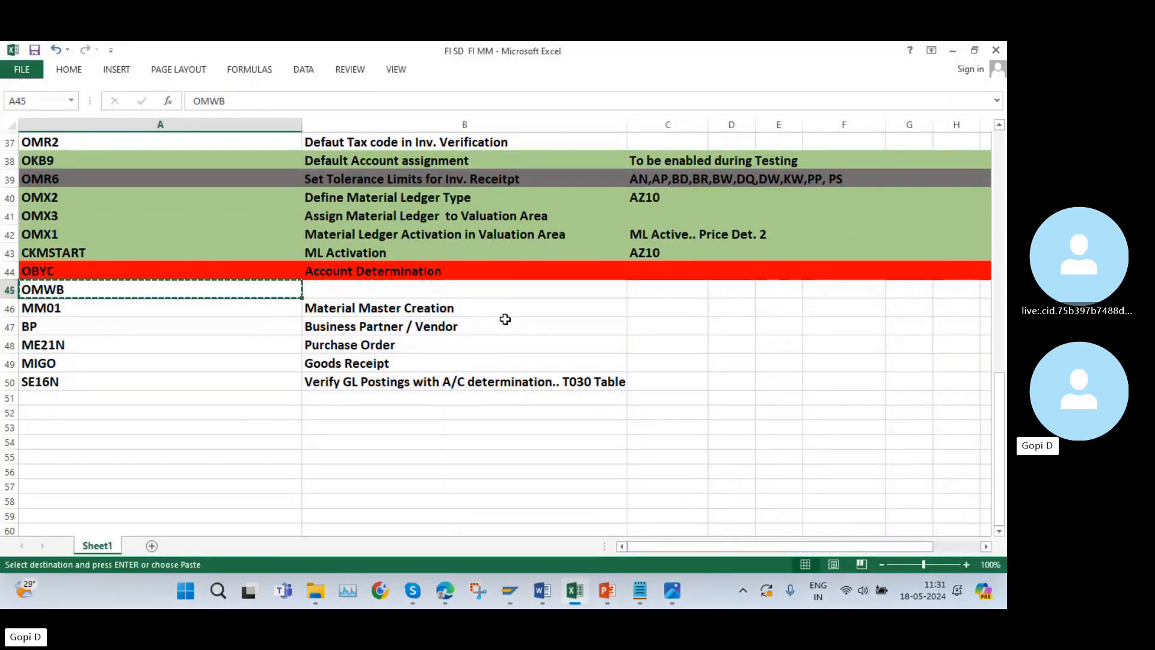
{"action": "double_click", "coordinate": [217, 423]}
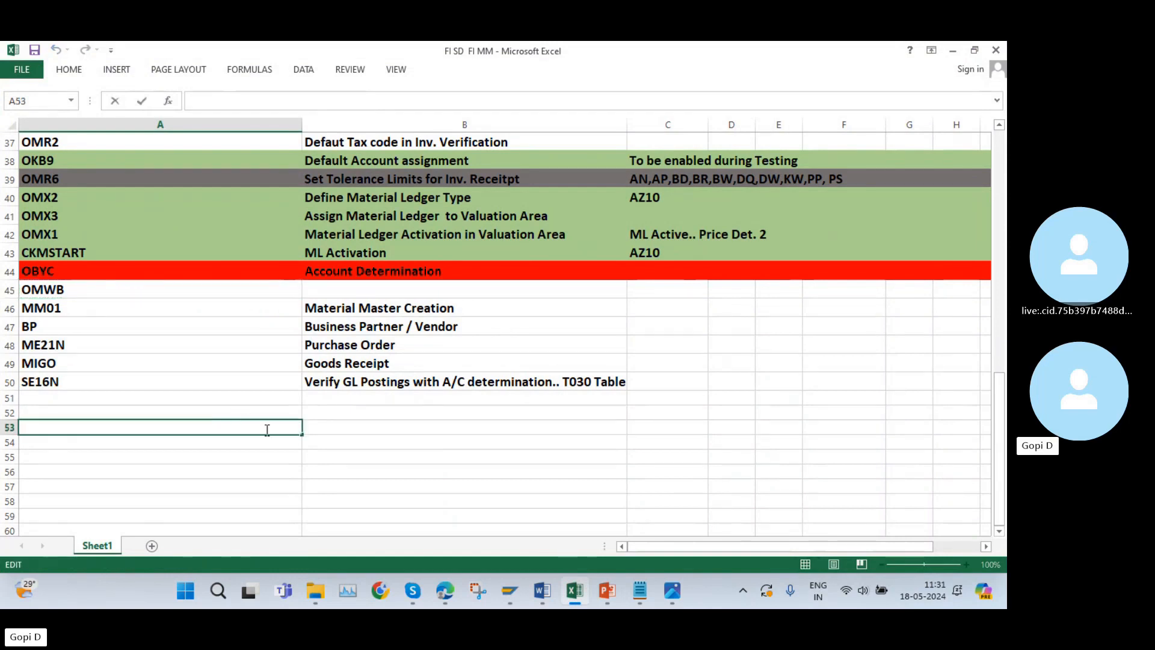
{"action": "scroll", "coordinate": [232, 341], "scroll_direction": "up", "scroll_amount": 3}
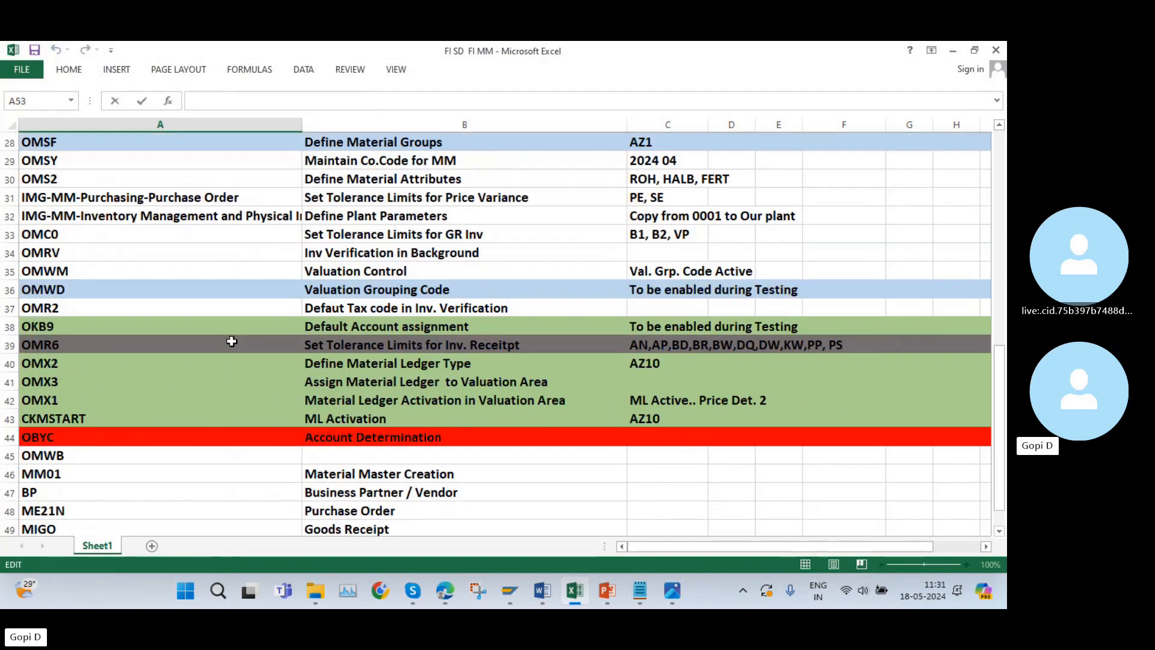
{"action": "scroll", "coordinate": [232, 341], "scroll_direction": "up", "scroll_amount": 8}
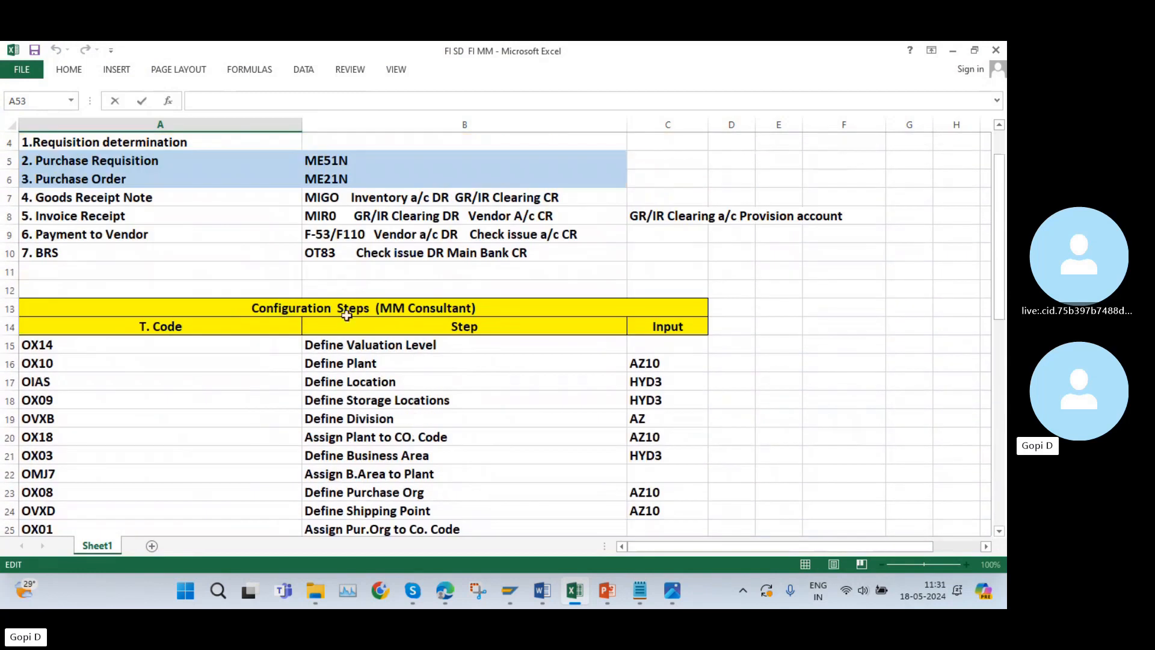
{"action": "scroll", "coordinate": [325, 425], "scroll_direction": "up", "scroll_amount": 1}
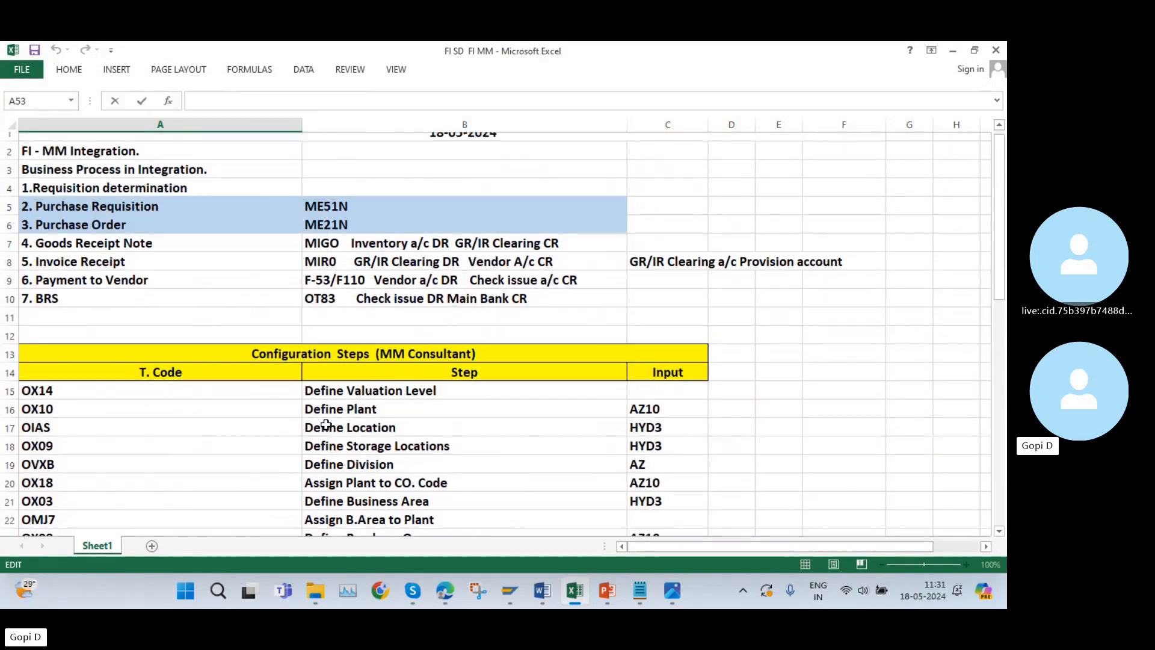
{"action": "scroll", "coordinate": [325, 415], "scroll_direction": "down", "scroll_amount": 10}
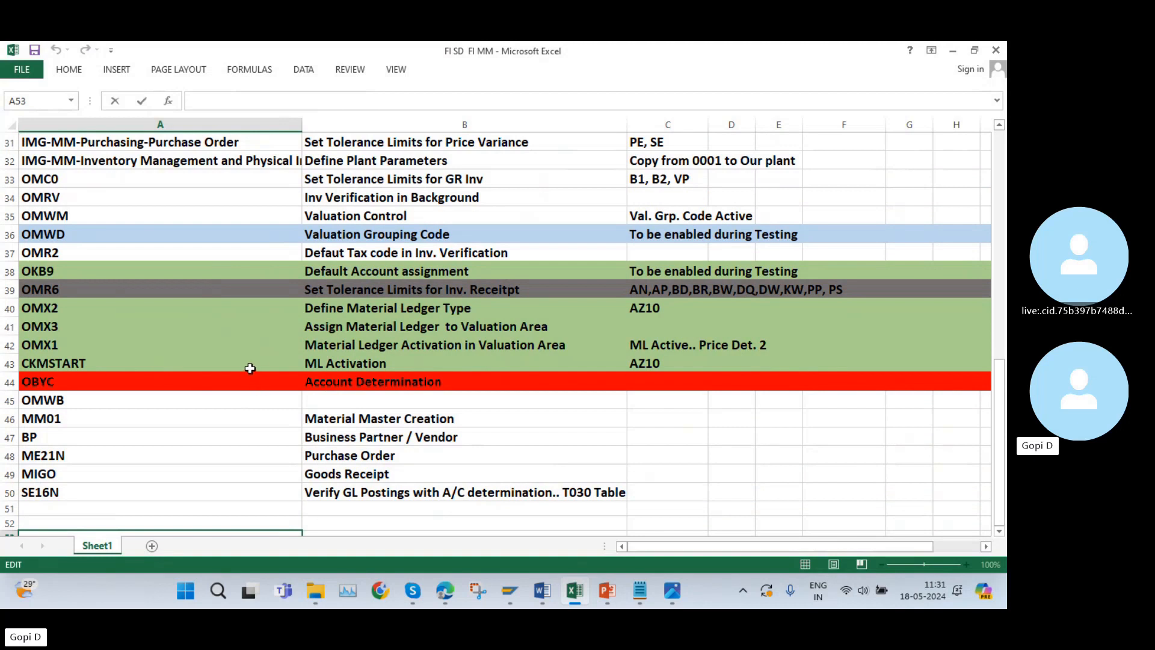
{"action": "scroll", "coordinate": [264, 371], "scroll_direction": "up", "scroll_amount": 10}
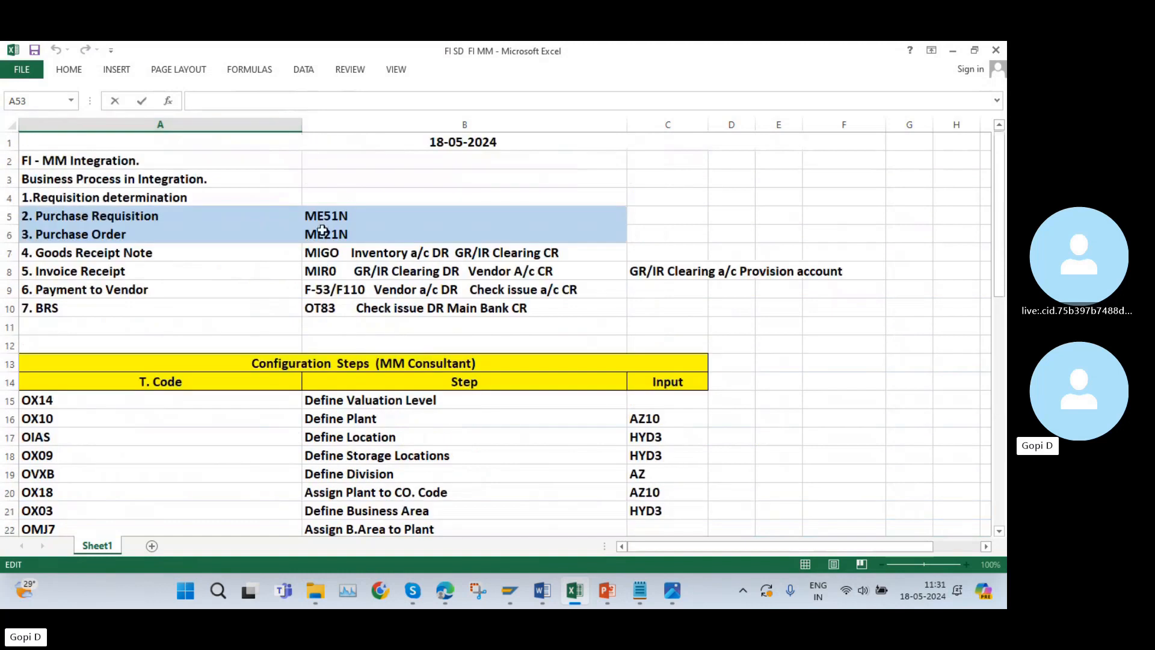
{"action": "scroll", "coordinate": [367, 401], "scroll_direction": "down", "scroll_amount": 2}
Highlight the process rows from Purchase Requisition to Invoice Receipt, followed by the Payment to Vendor and BRS rows.
{"action": "scroll", "coordinate": [368, 401], "scroll_direction": "up", "scroll_amount": 2}
{"action": "left_click_drag", "start_coordinate": [39, 215], "coordinate": [359, 267]}
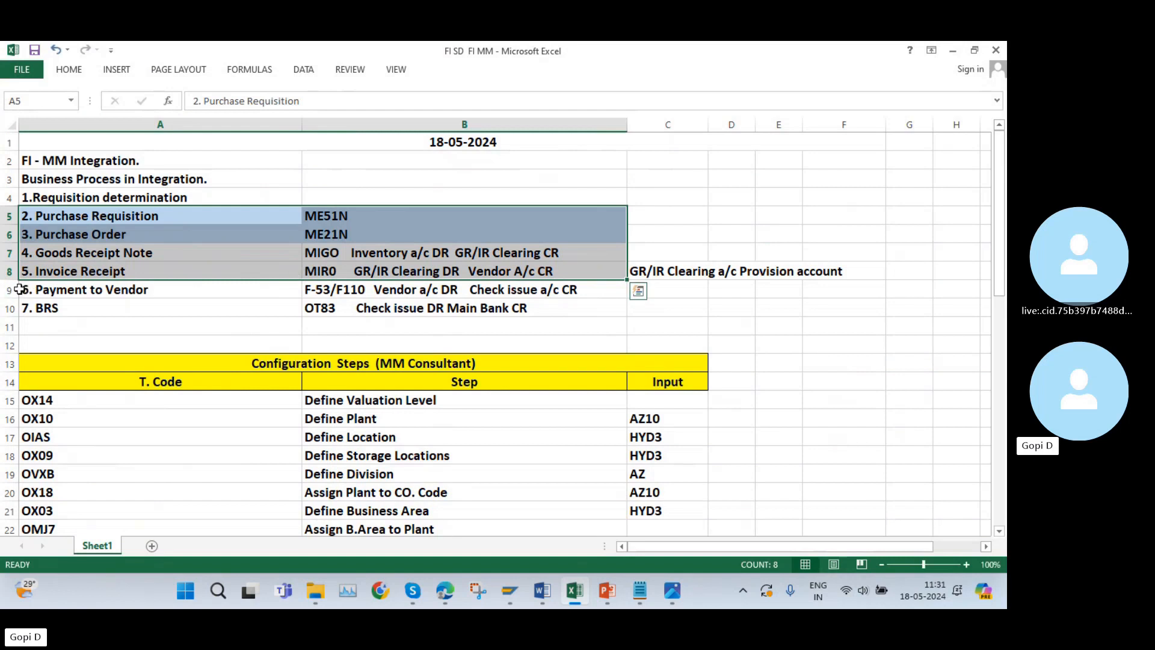
{"action": "left_click_drag", "start_coordinate": [25, 291], "coordinate": [481, 307]}
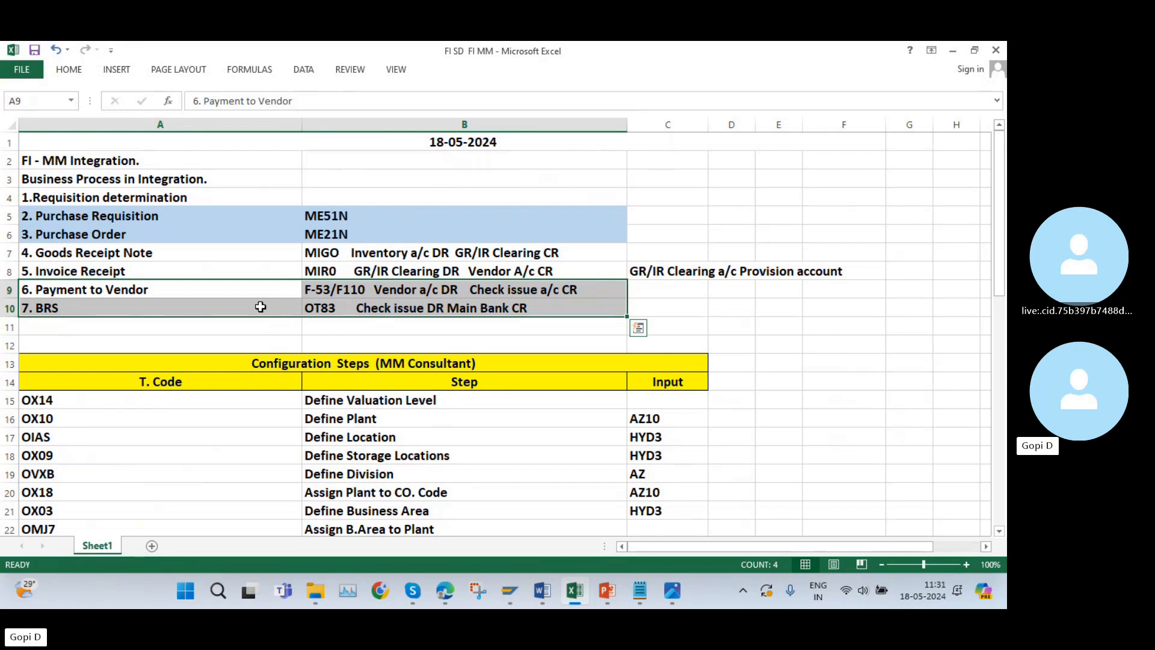
Switch to the Module_2_Unit_3 presentation in PowerPoint and examine the Procure to Pay Process slide's document flow and impacted modules.
{"action": "left_click", "coordinate": [607, 590]}
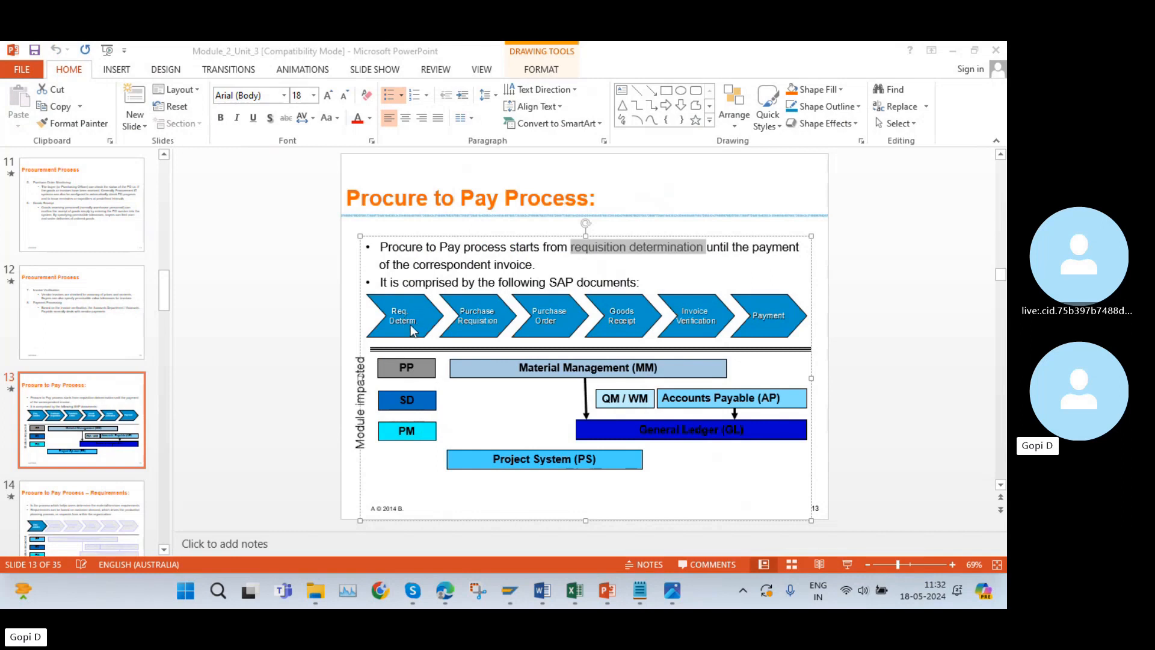
{"action": "left_click", "coordinate": [681, 260]}
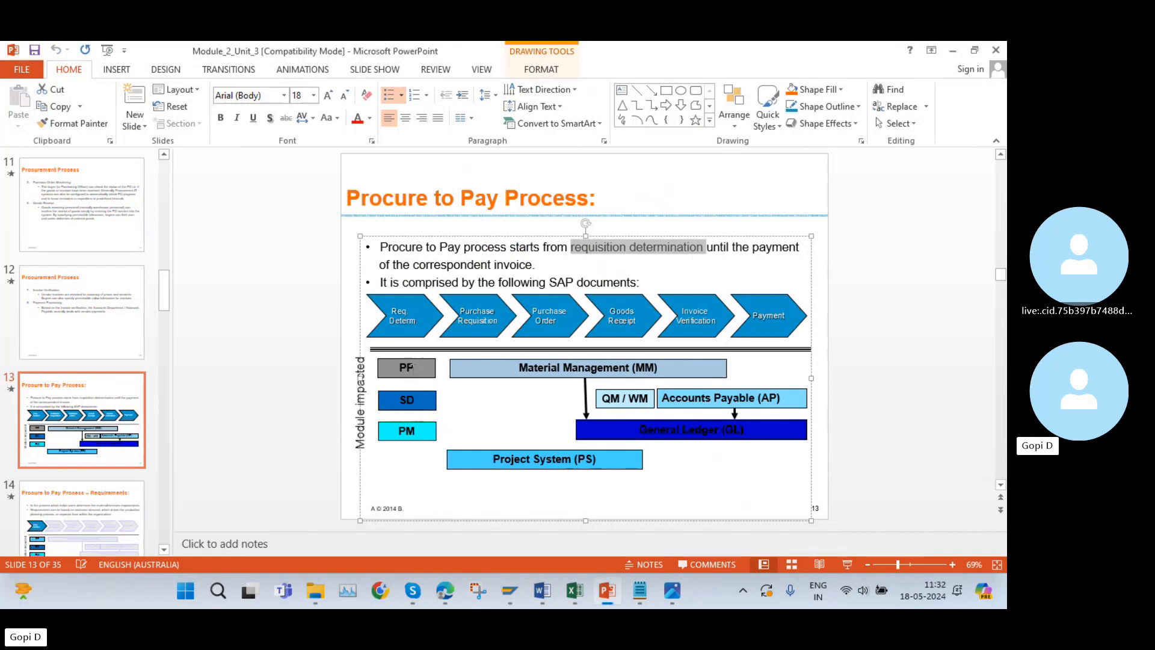